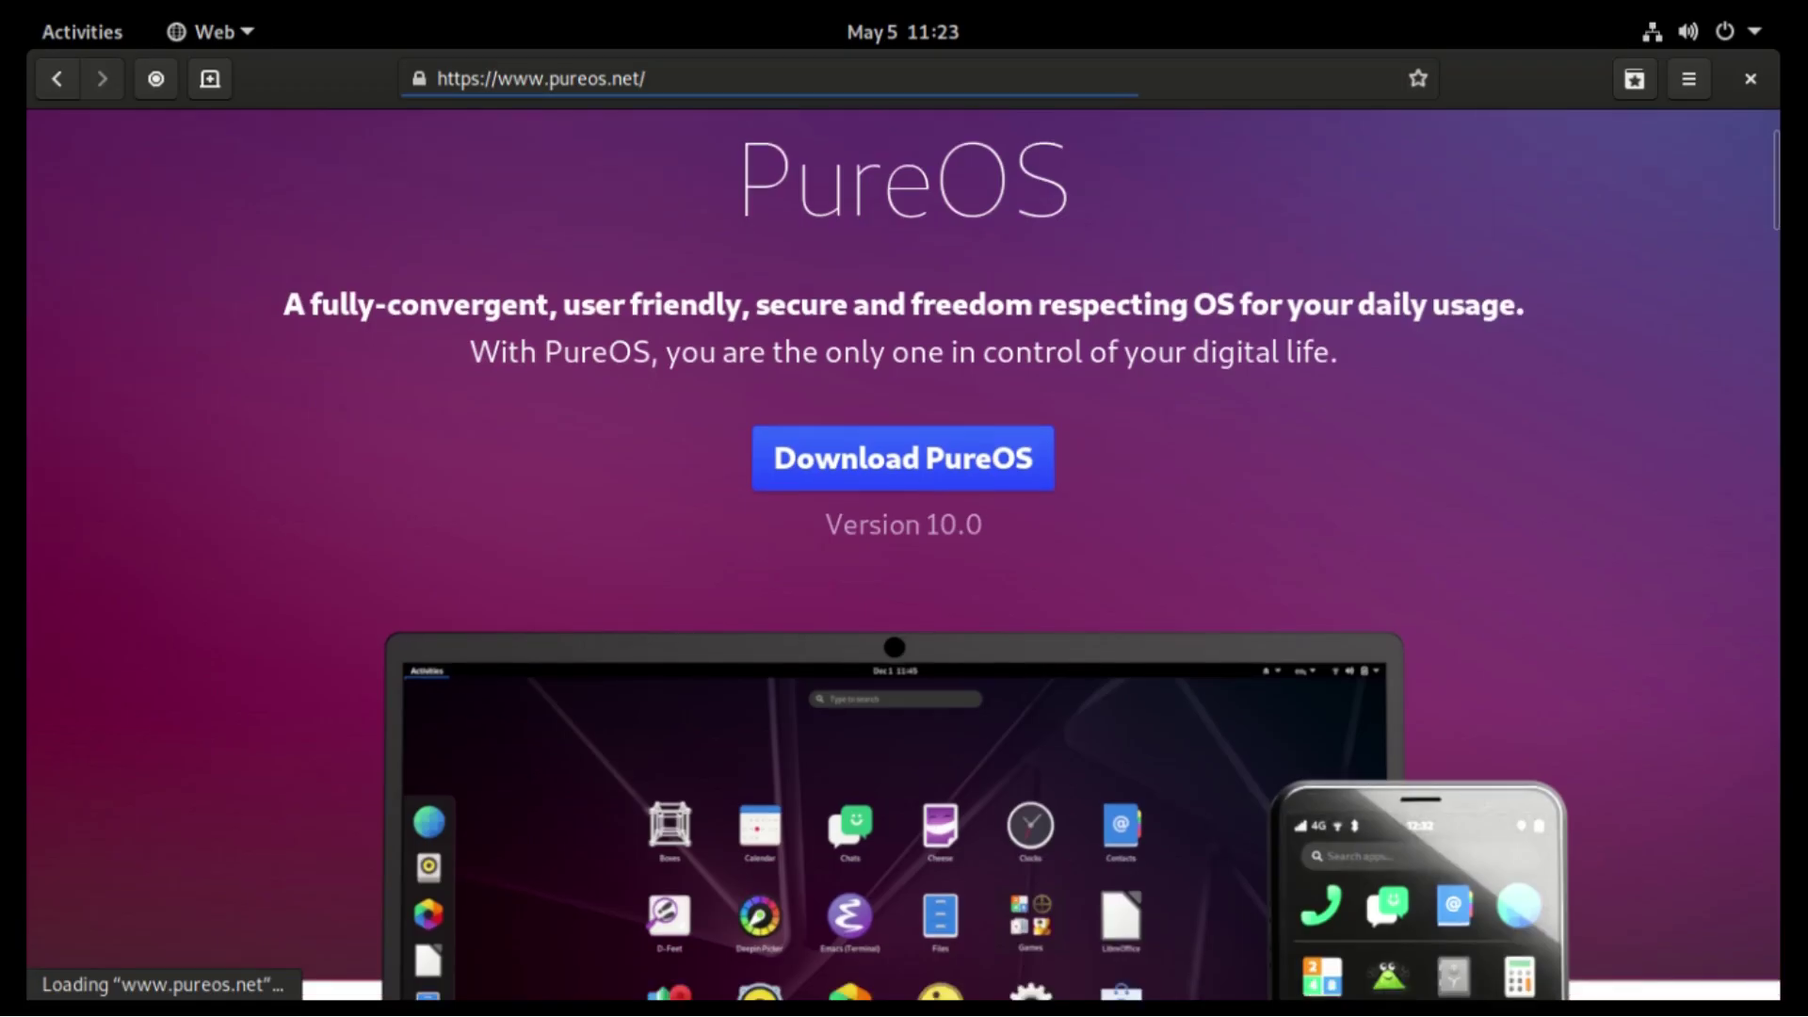
# - Show all installed applications and open the Utilities folder on the second page of the overview
pyautogui.moveTo(284, 303); pyautogui.dragTo(1338, 352)
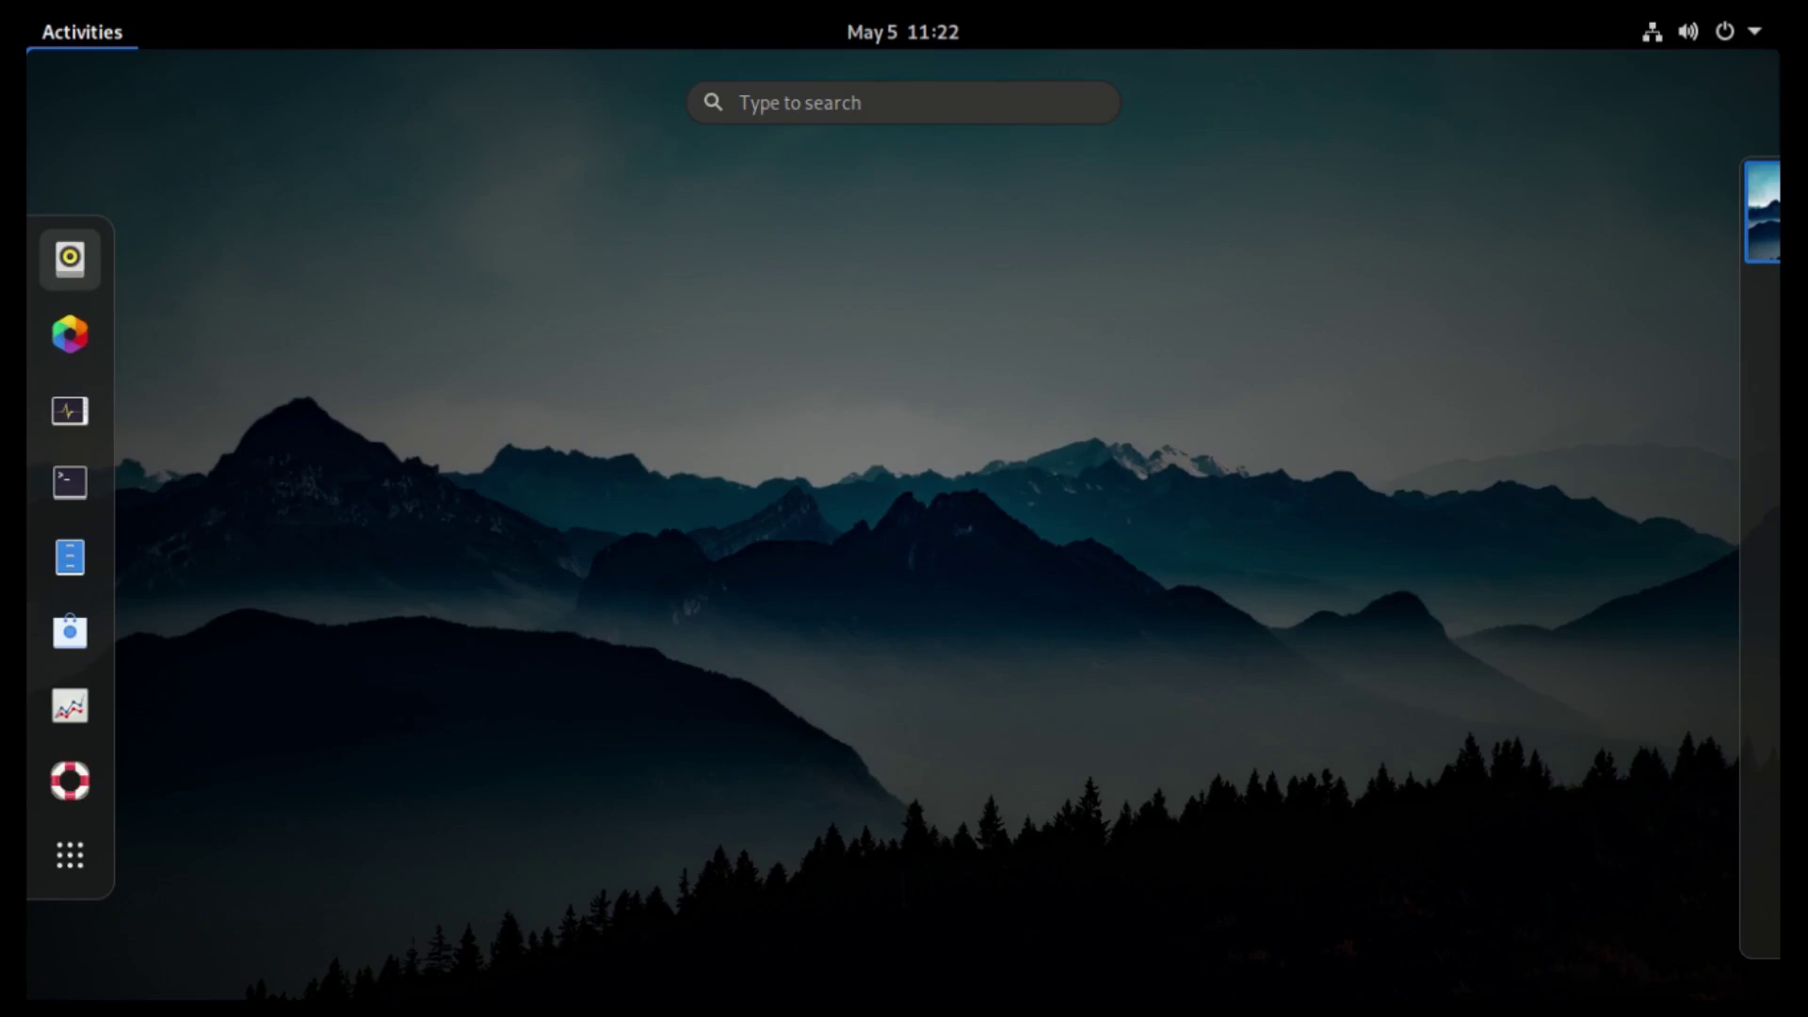
pyautogui.click(70, 855)
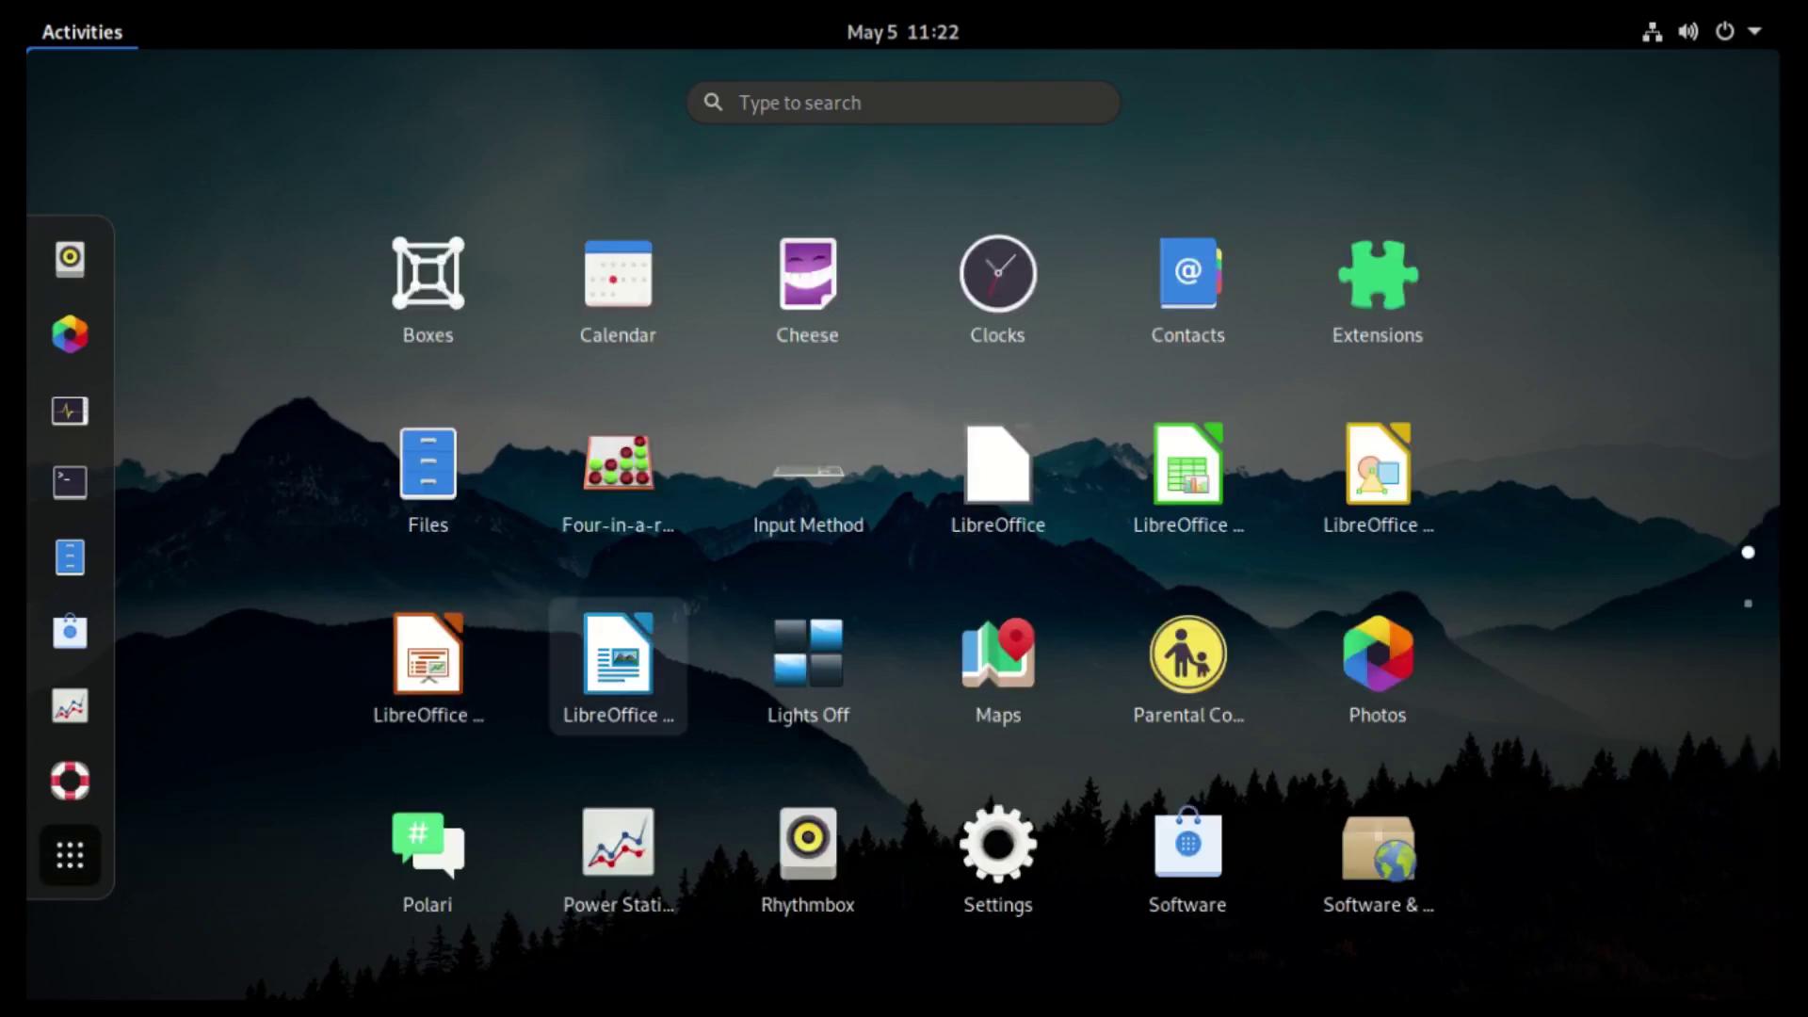
pyautogui.scroll(-1, 808, 283)
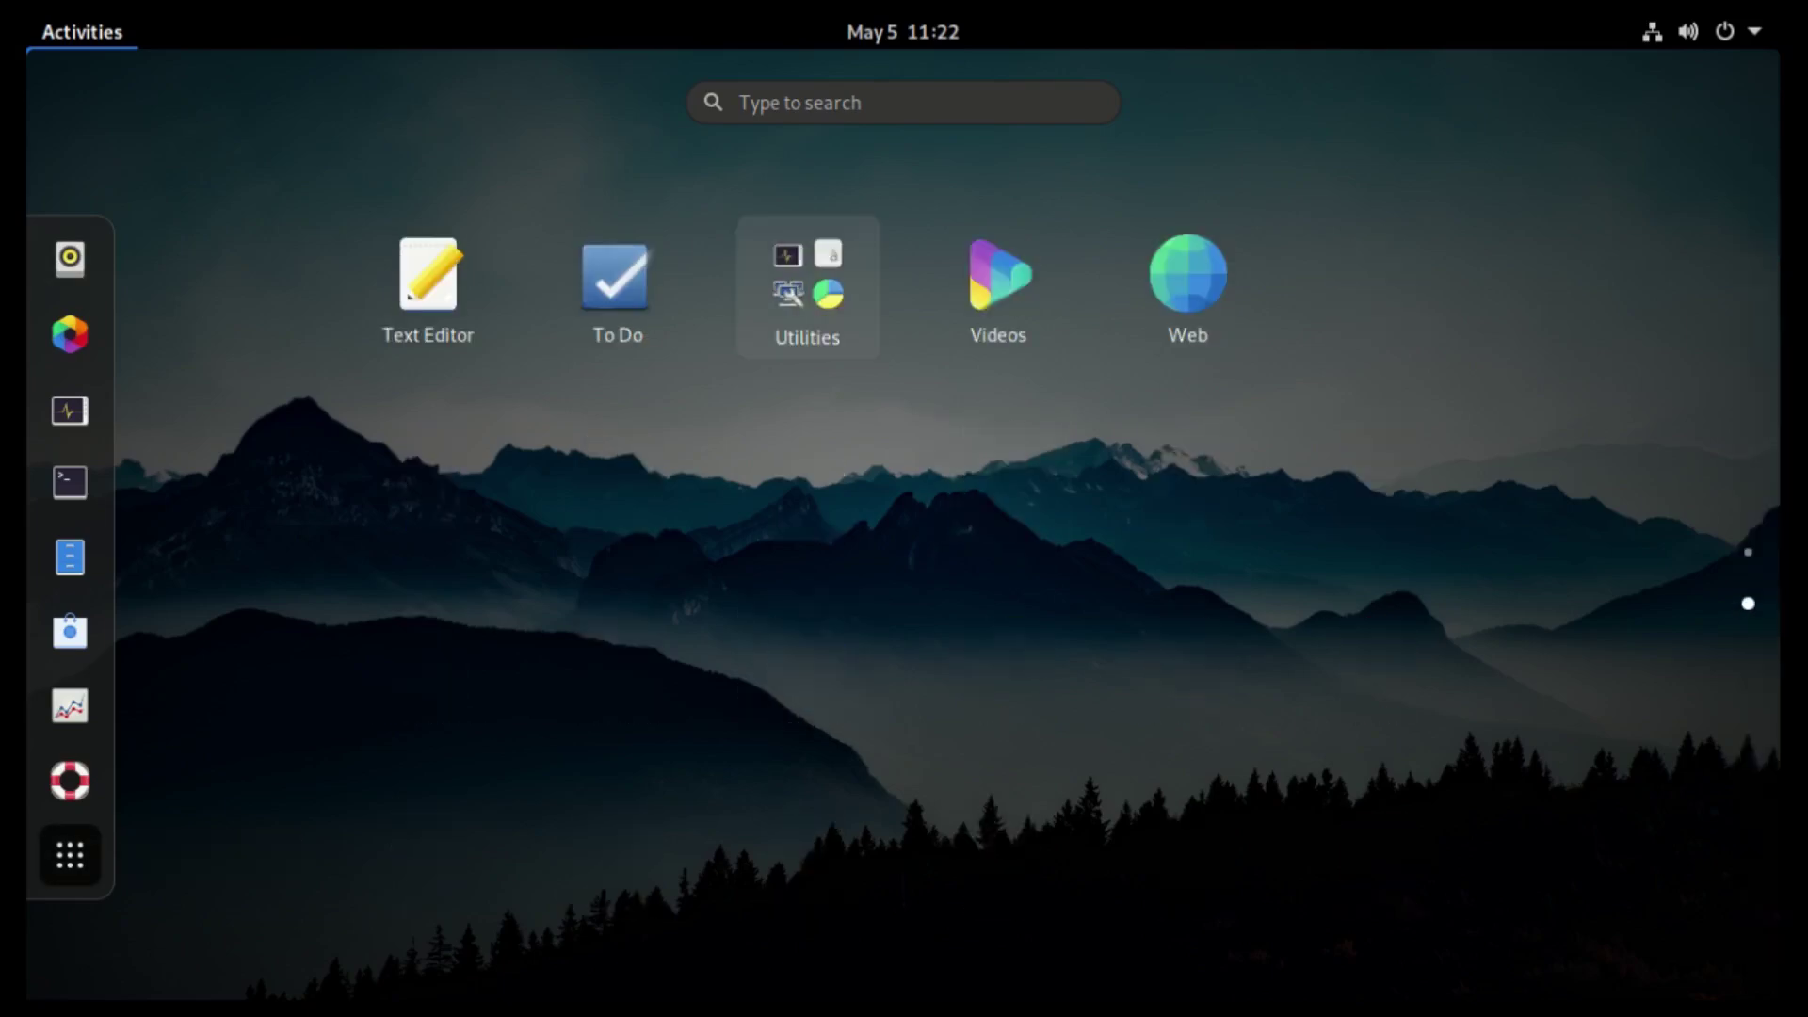
pyautogui.click(807, 278)
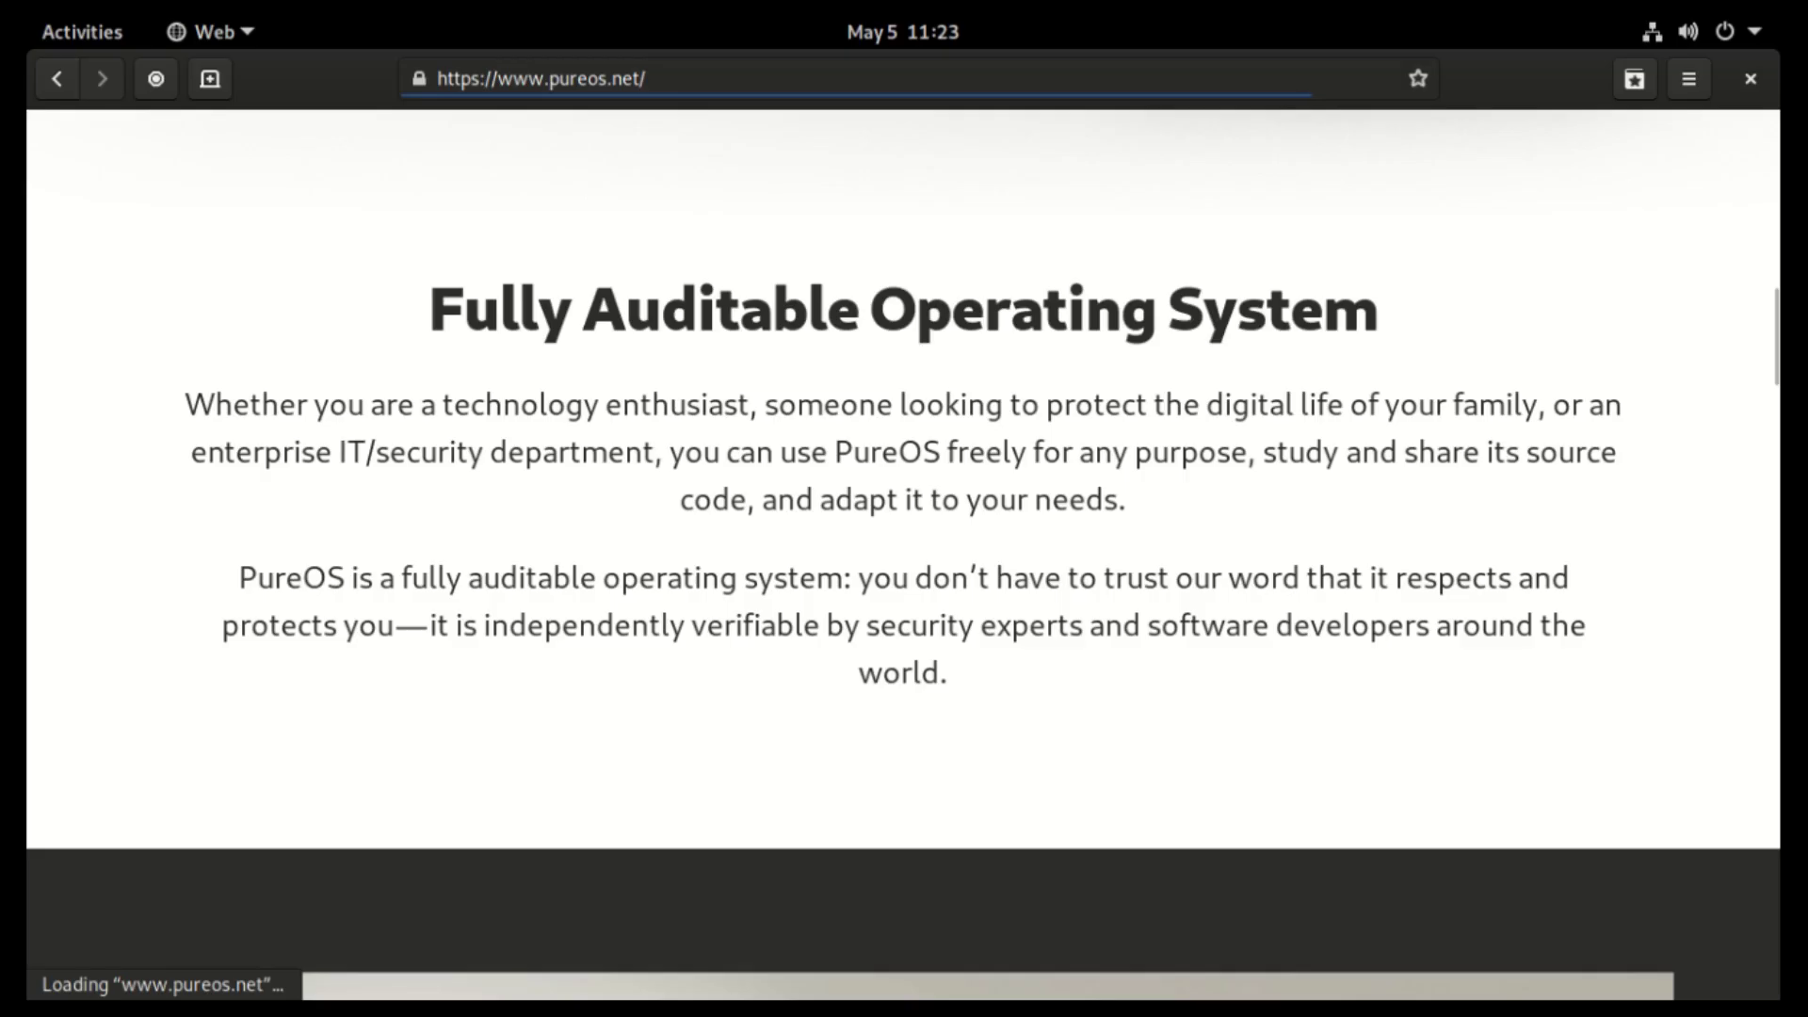
# - Read through the PureOS homepage from the auditable operating system section past the Real Convergence section
pyautogui.scroll(-10, 904, 555)
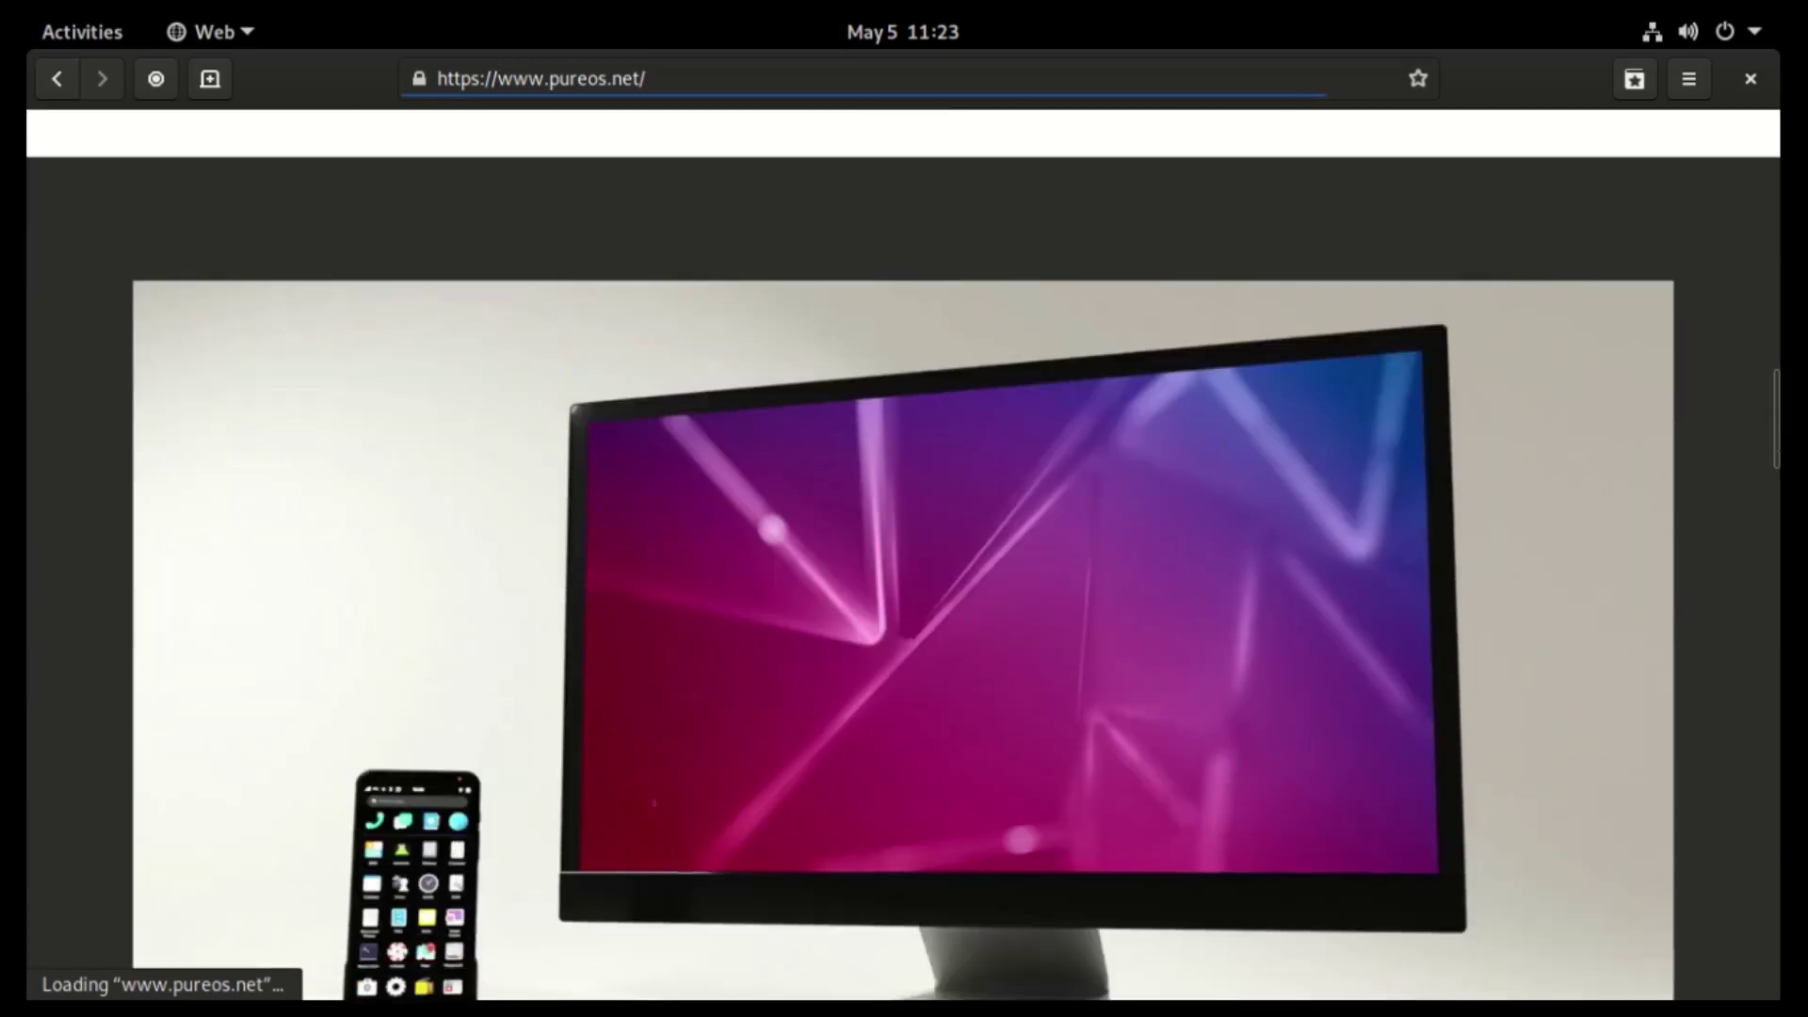
pyautogui.scroll(-3, 904, 555)
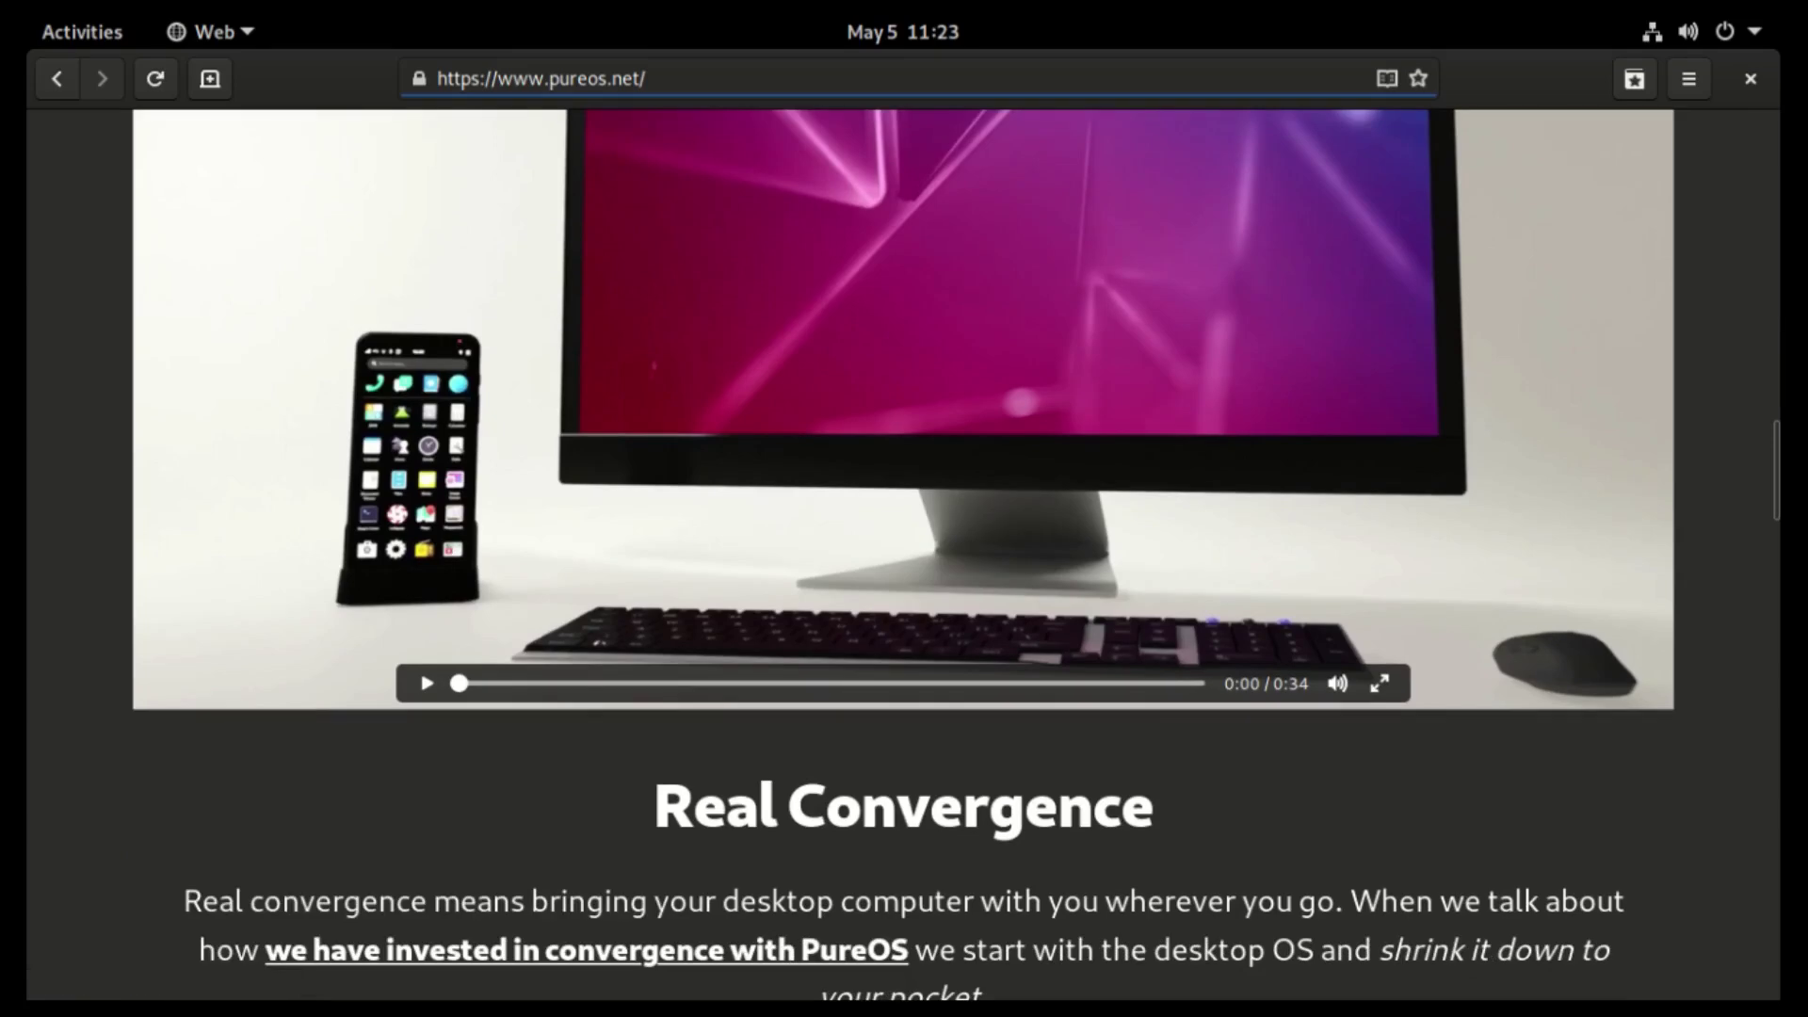
pyautogui.scroll(-4, 904, 555)
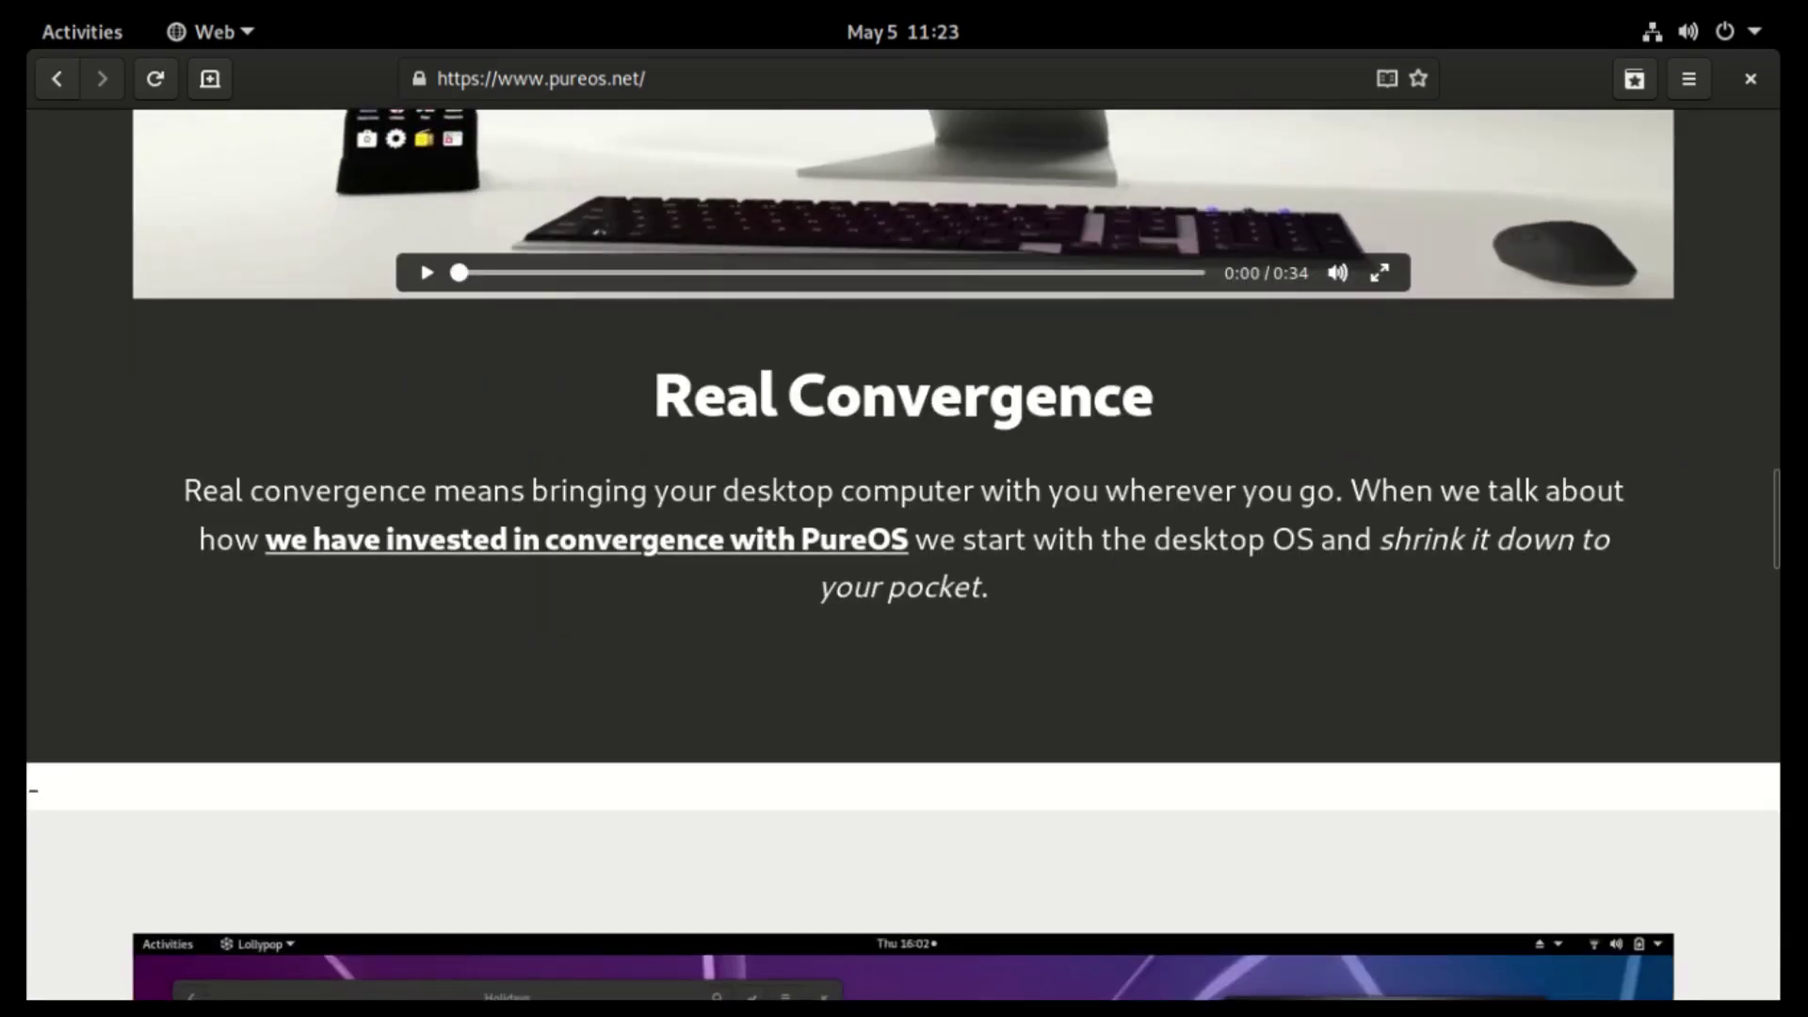
pyautogui.scroll(-4, 904, 555)
pyautogui.scroll(-3, 904, 555)
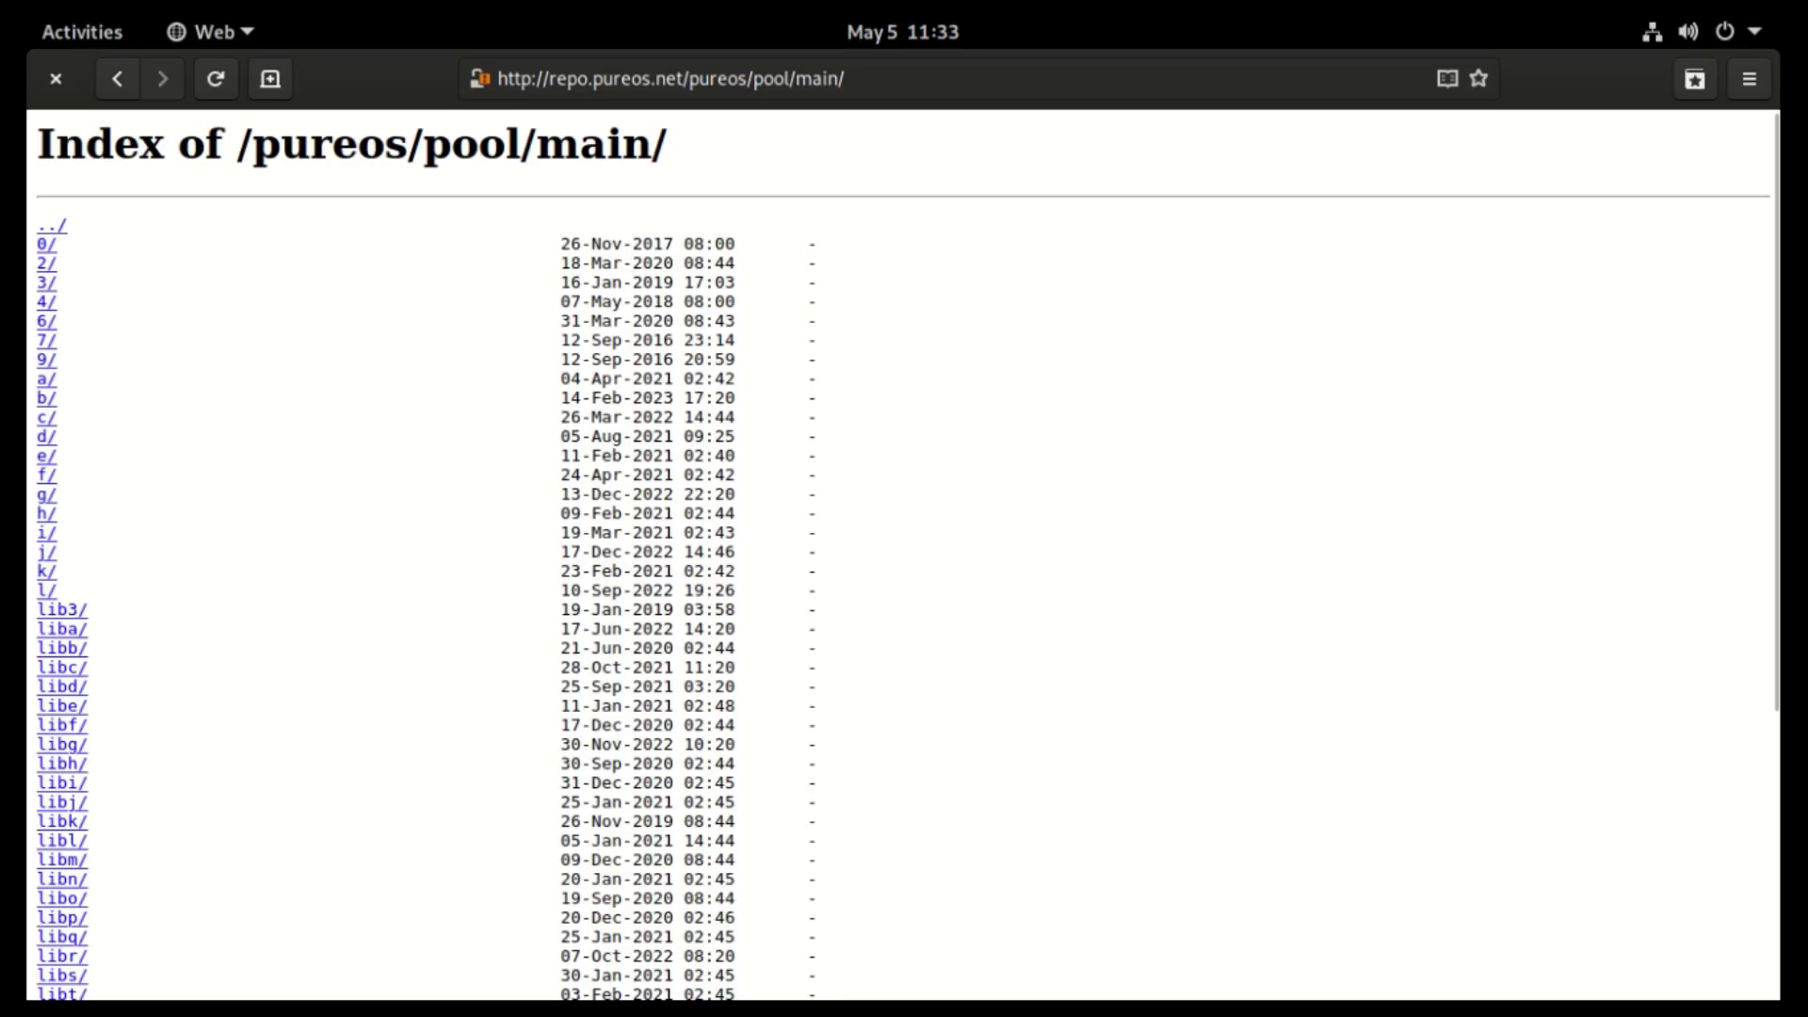
# - Look through the directory index of the PureOS main package pool and follow the 2/ link
pyautogui.scroll(-3, 904, 556)
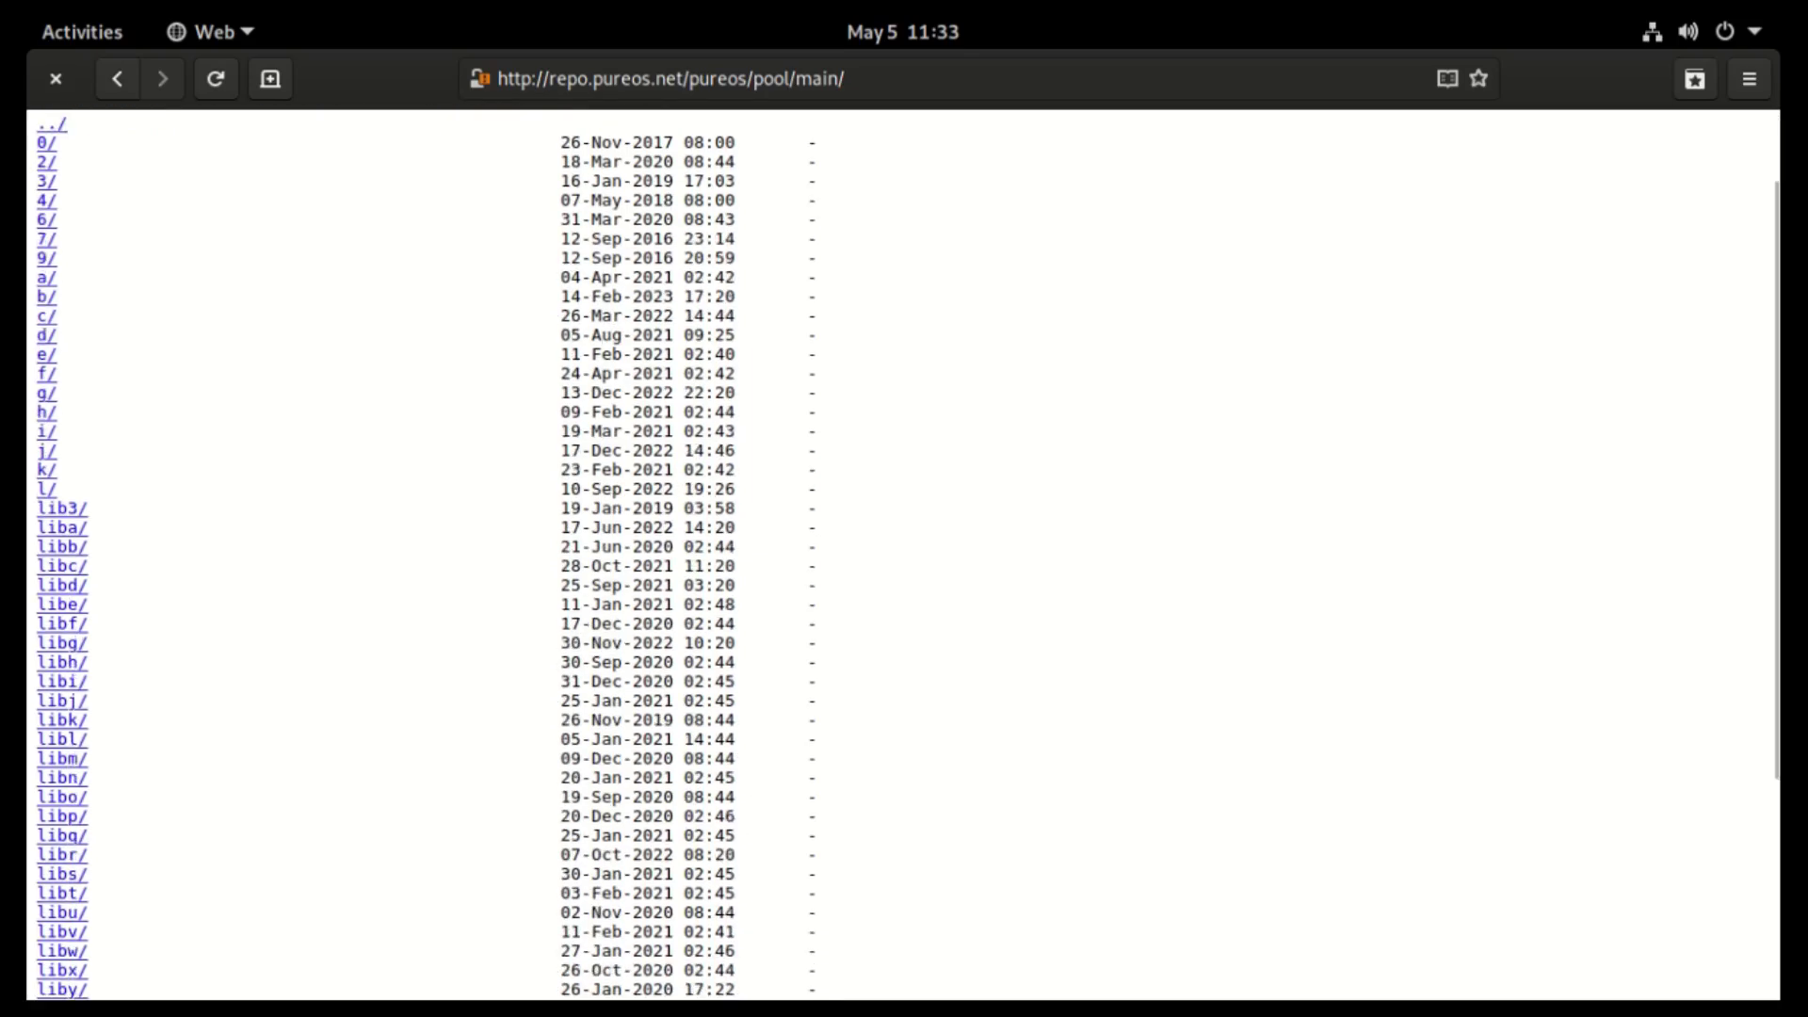
pyautogui.scroll(4, 47, 322)
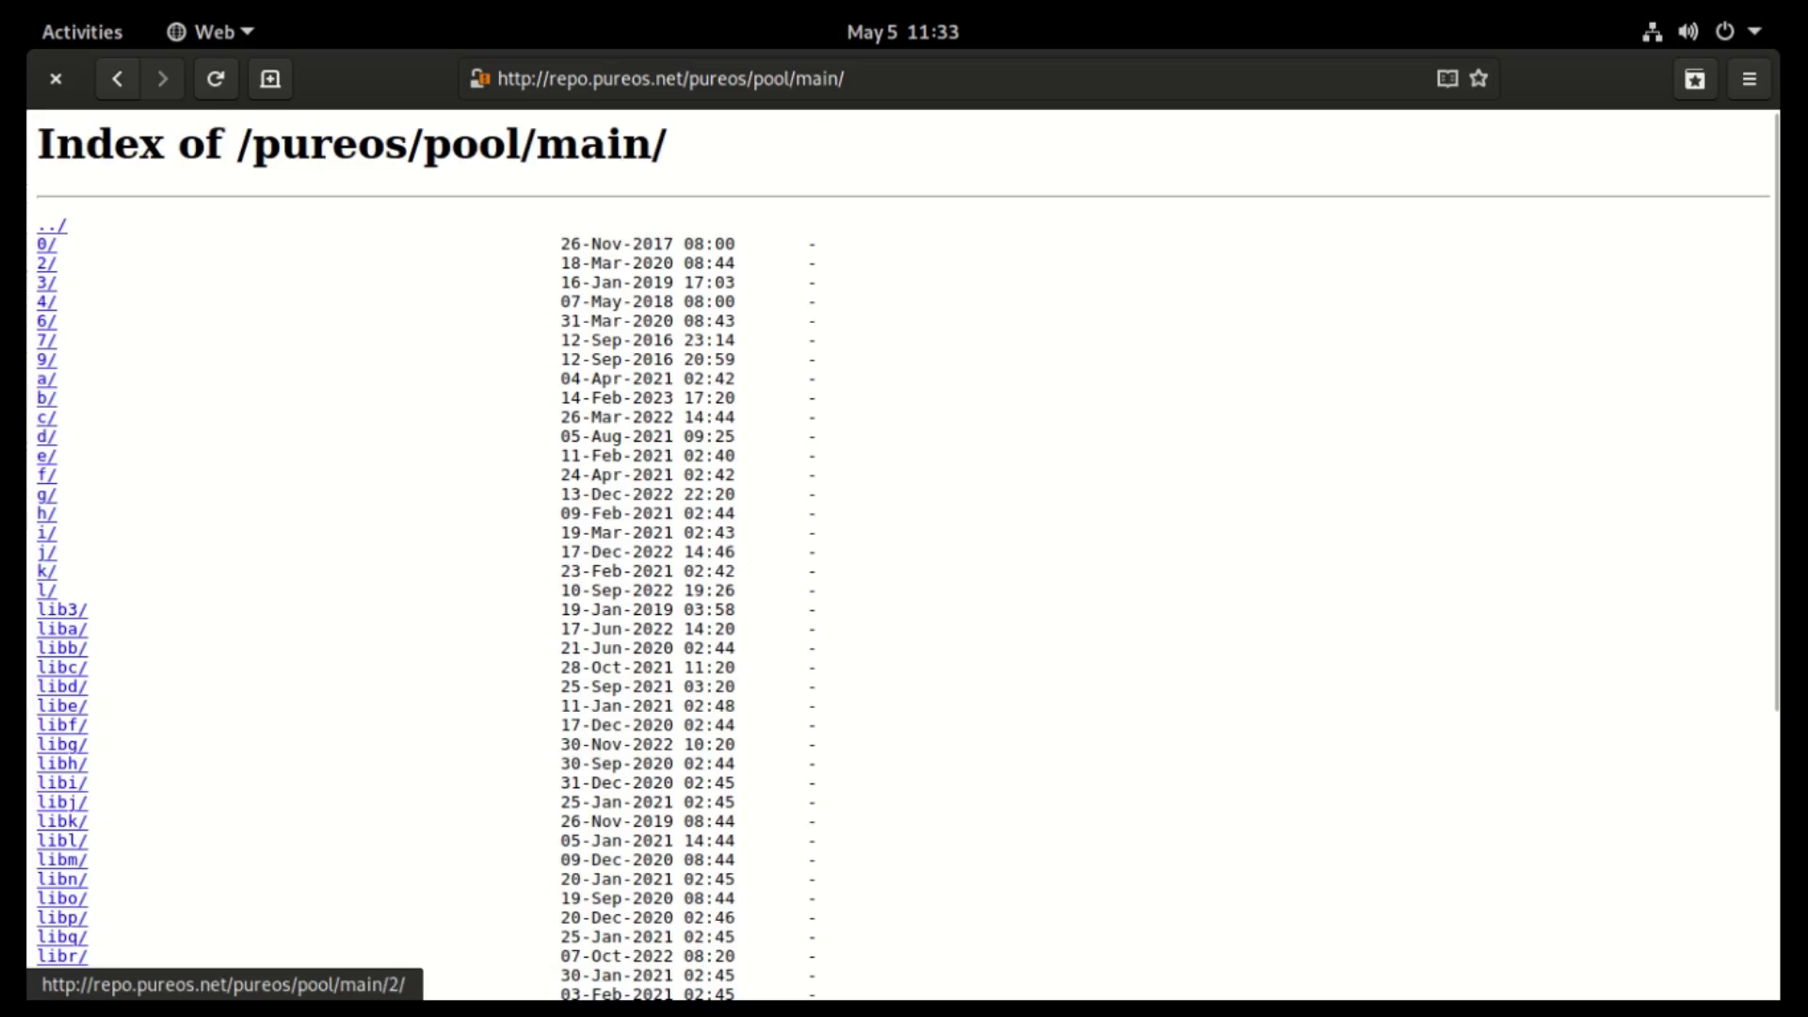
pyautogui.click(47, 263)
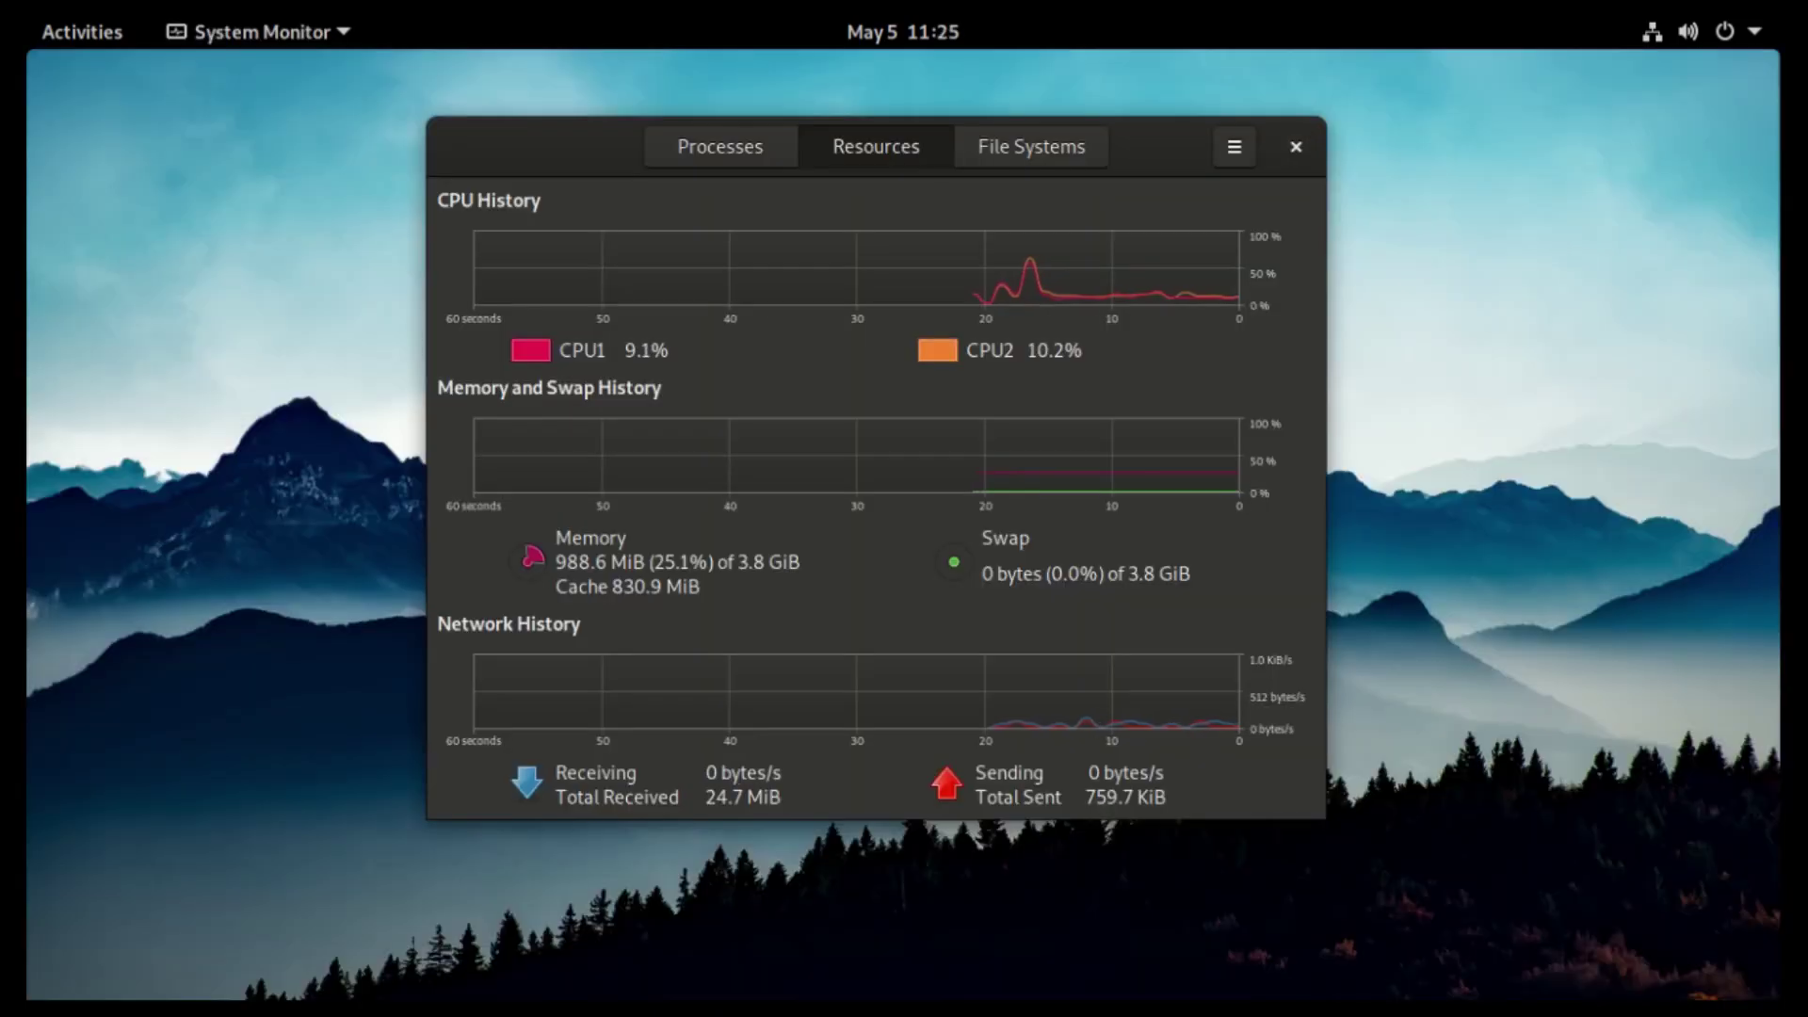
# - Review the process list and the file systems in System Monitor, and close it
pyautogui.hotkey('alt', '1')
pyautogui.hotkey('alt', '3')
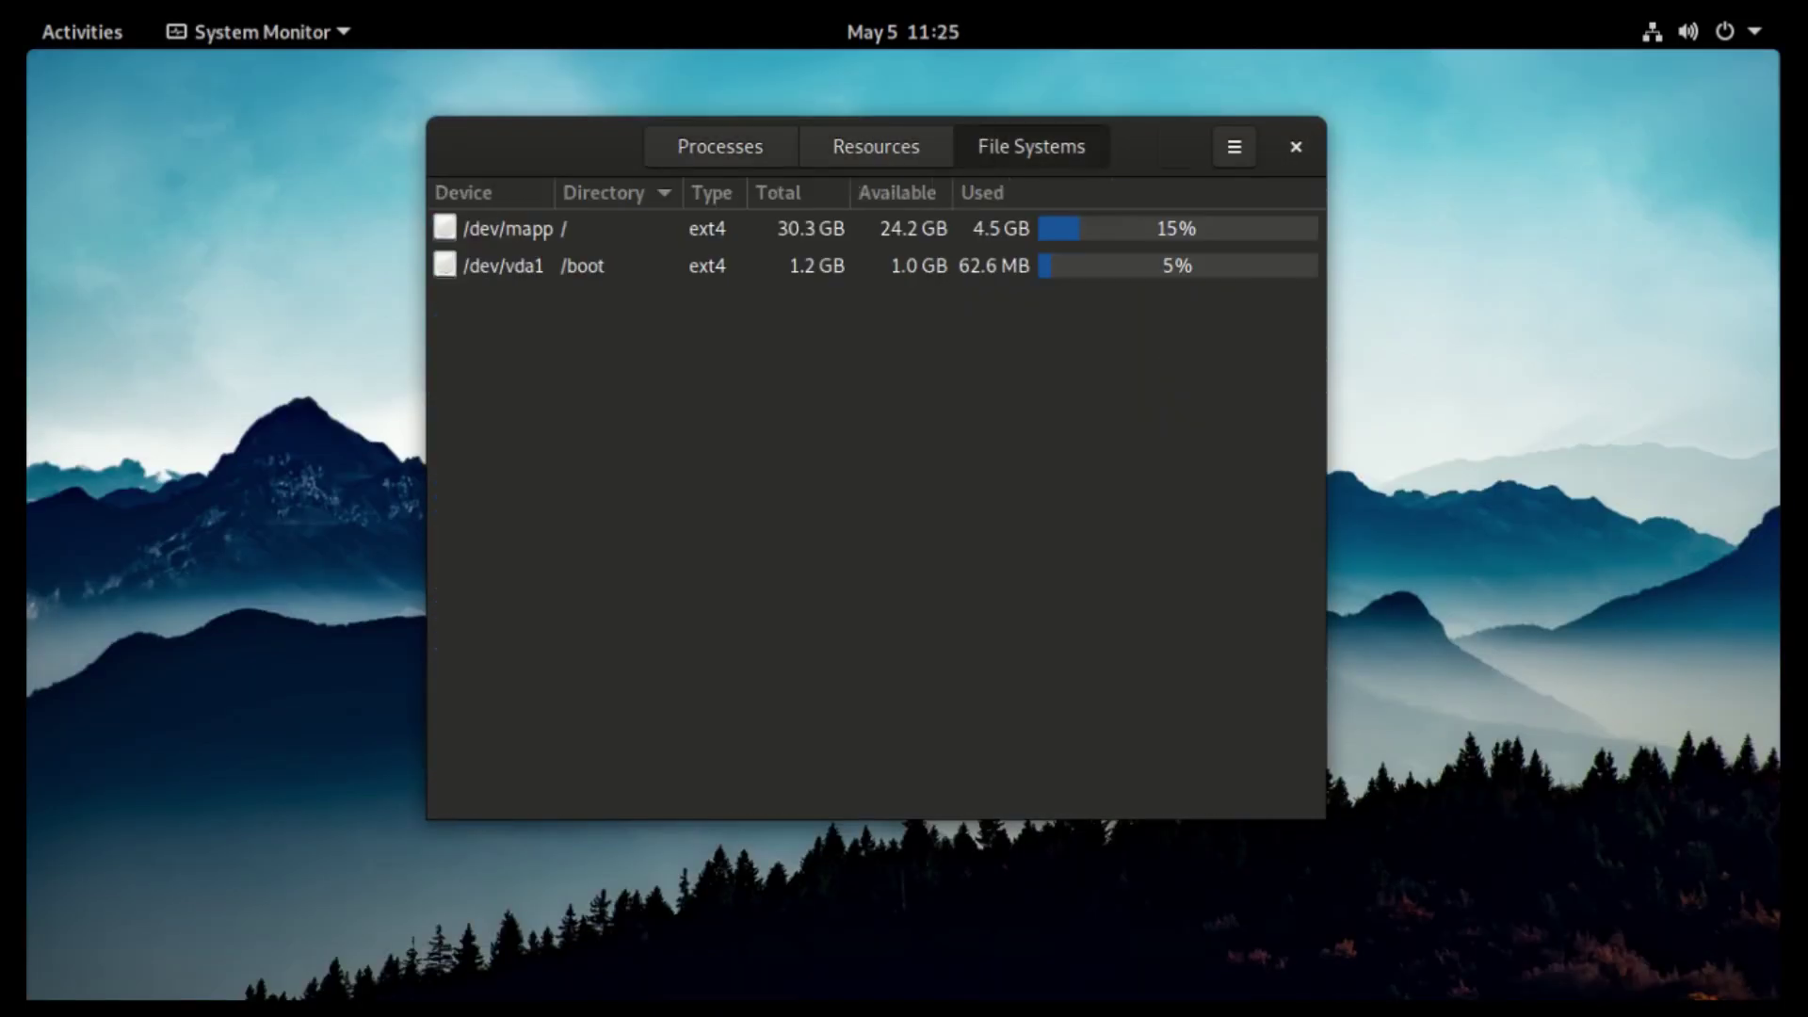
pyautogui.hotkey('alt', '1')
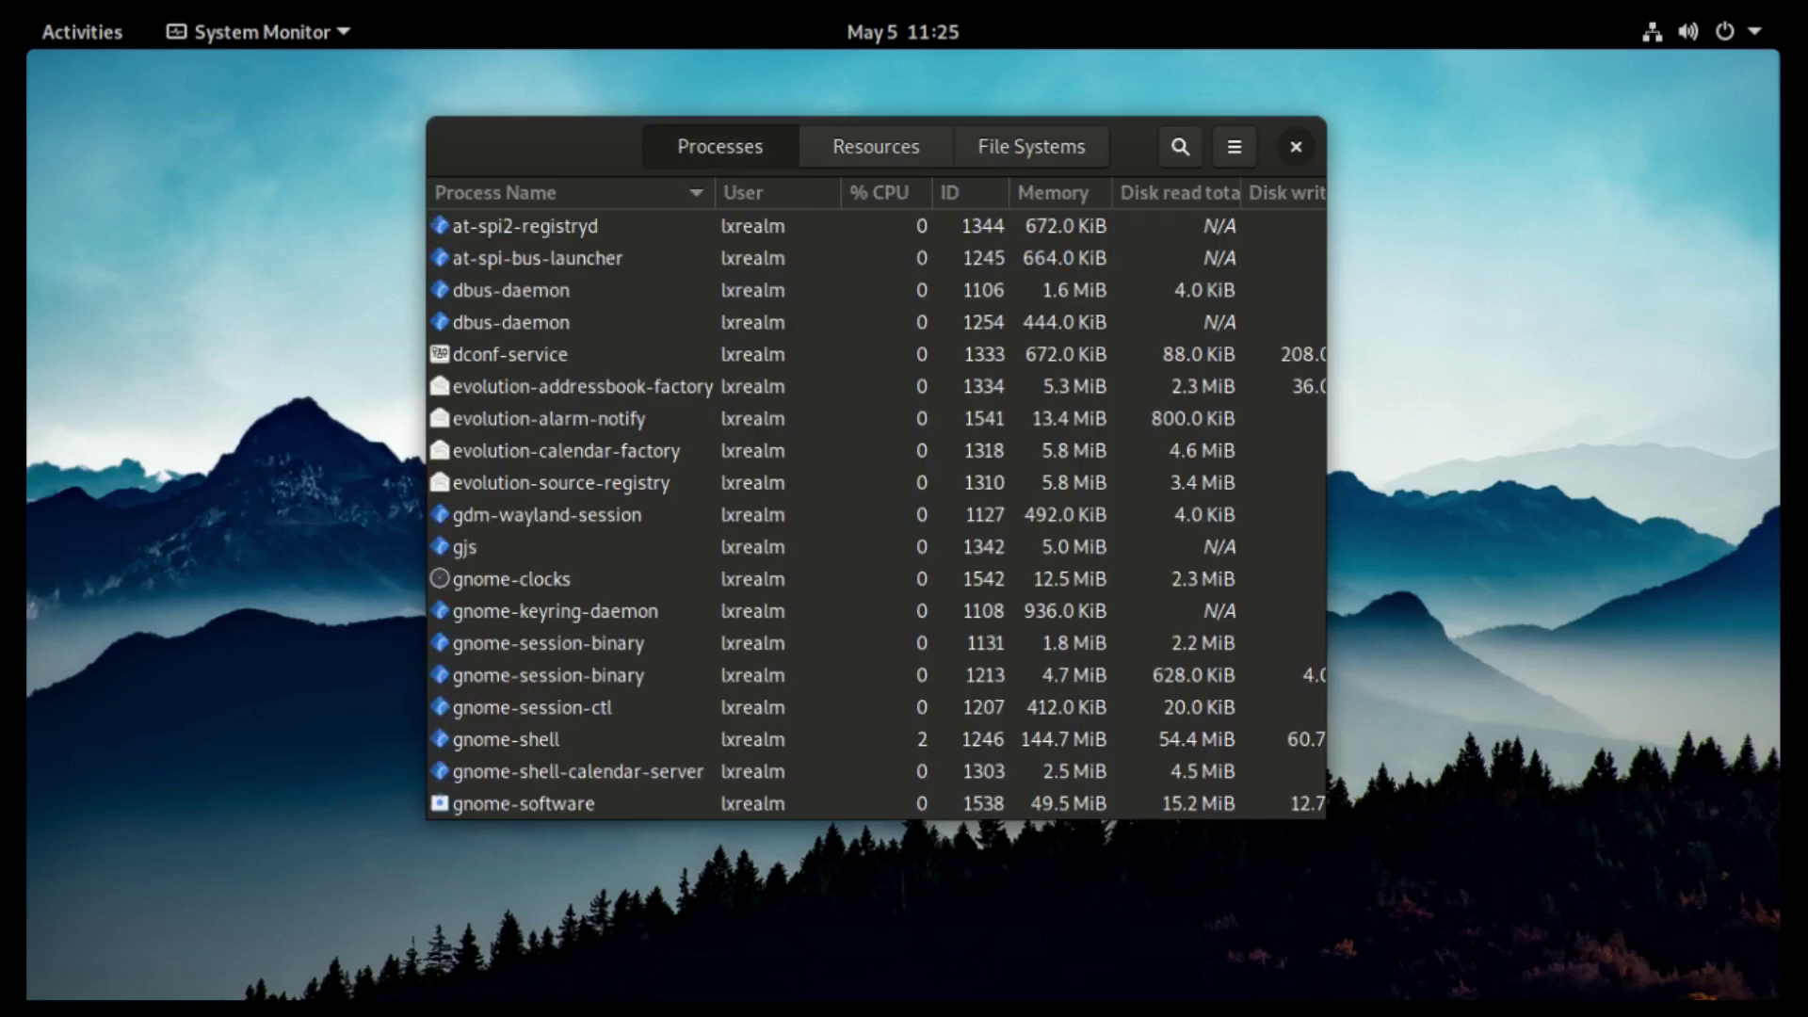
pyautogui.hotkey('ctrl', 'q')
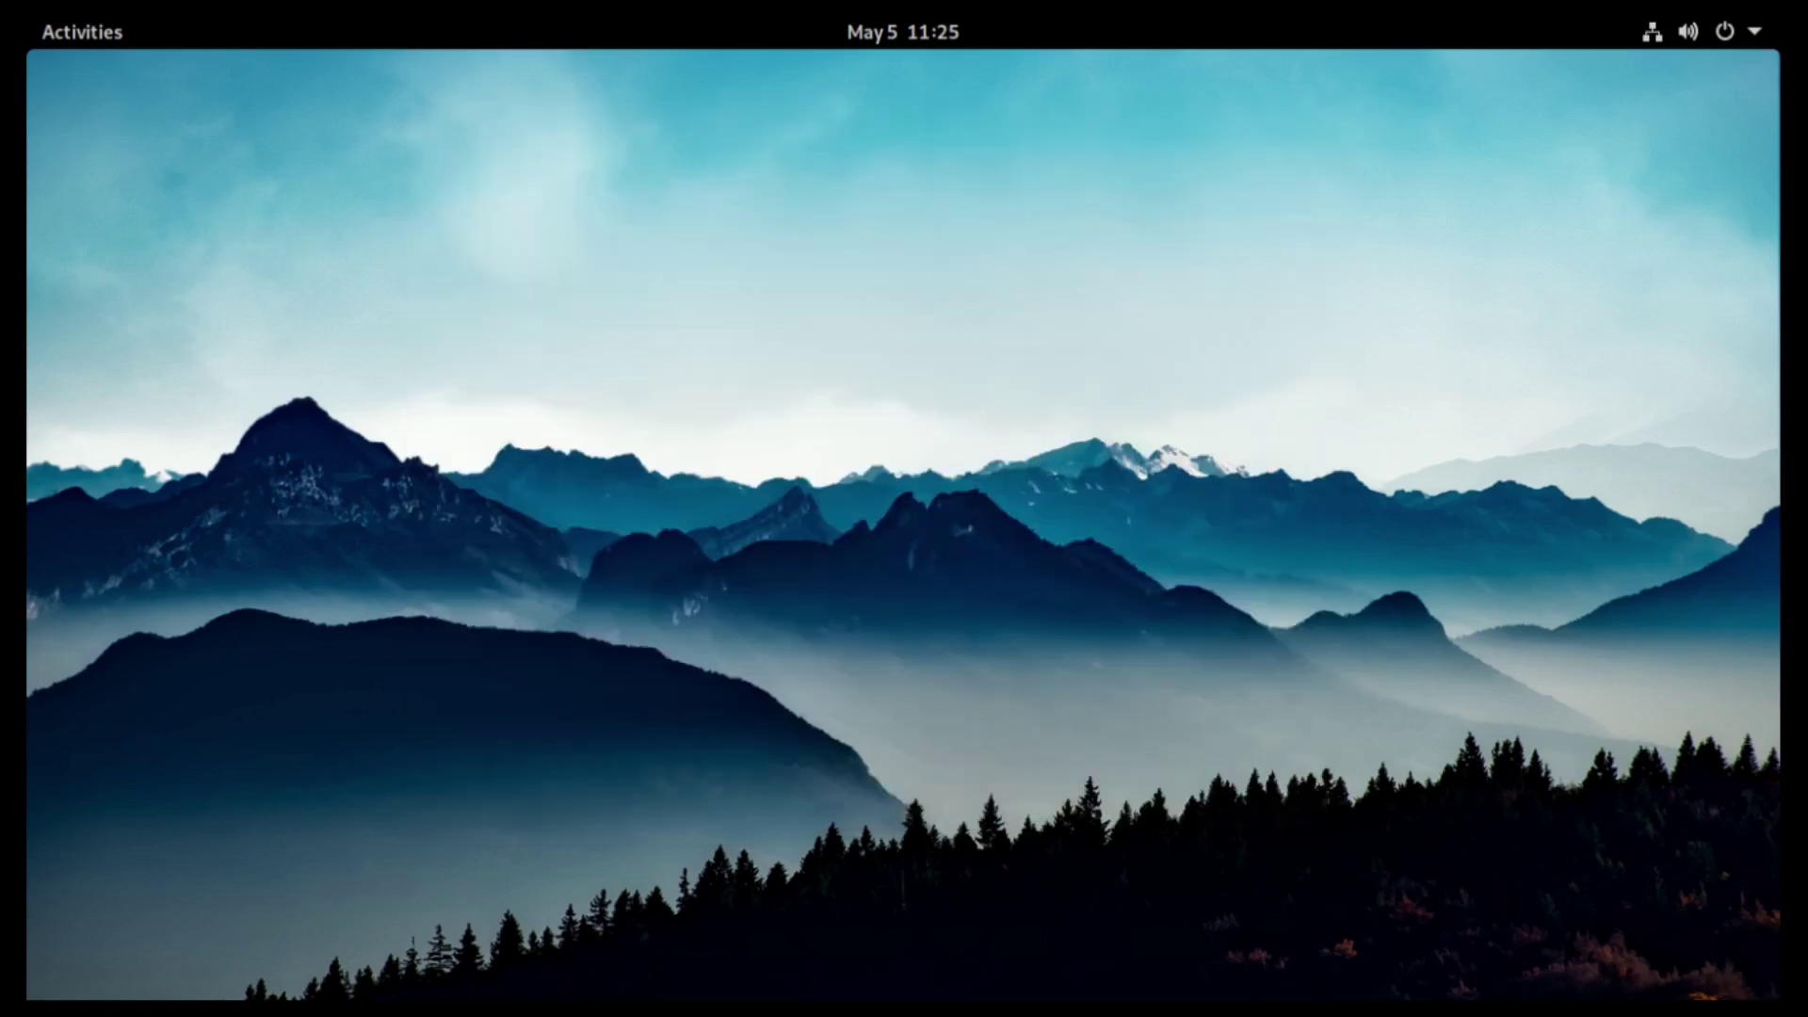
# - Search for "twea", launch Tweaks and open its Appearance settings
pyautogui.press('super')
pyautogui.write('twea')
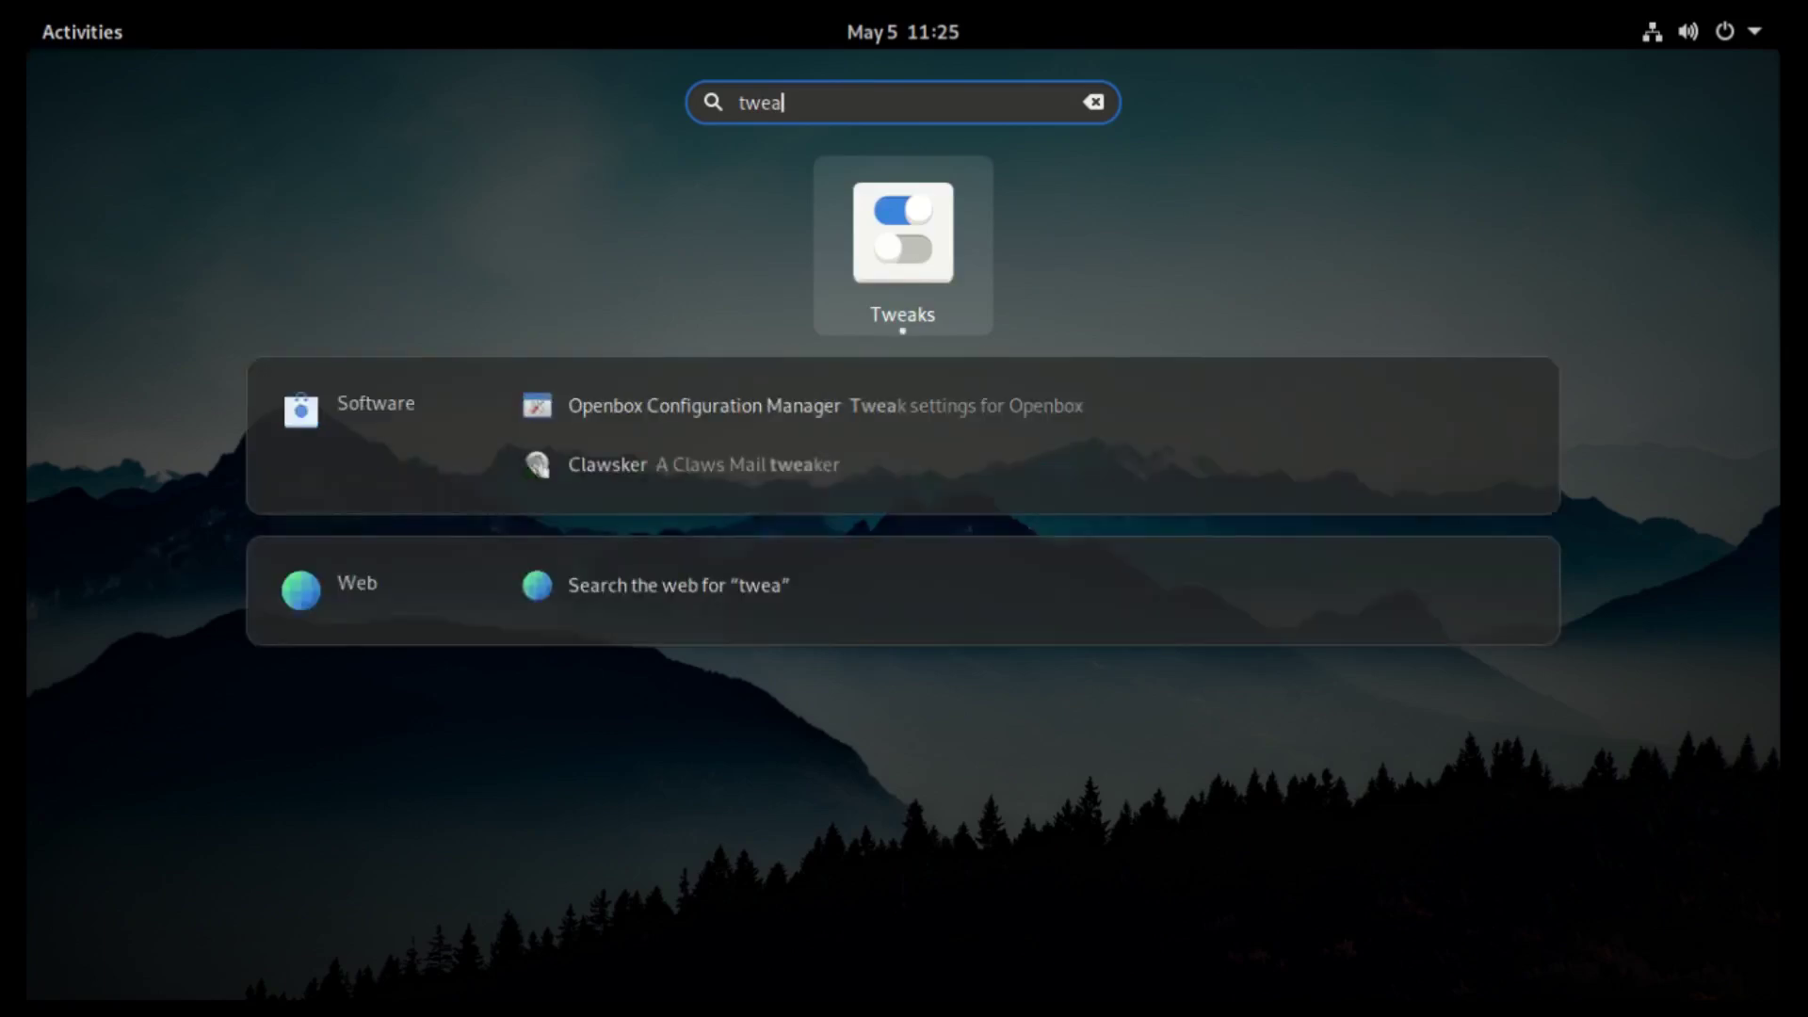
pyautogui.press('Return')
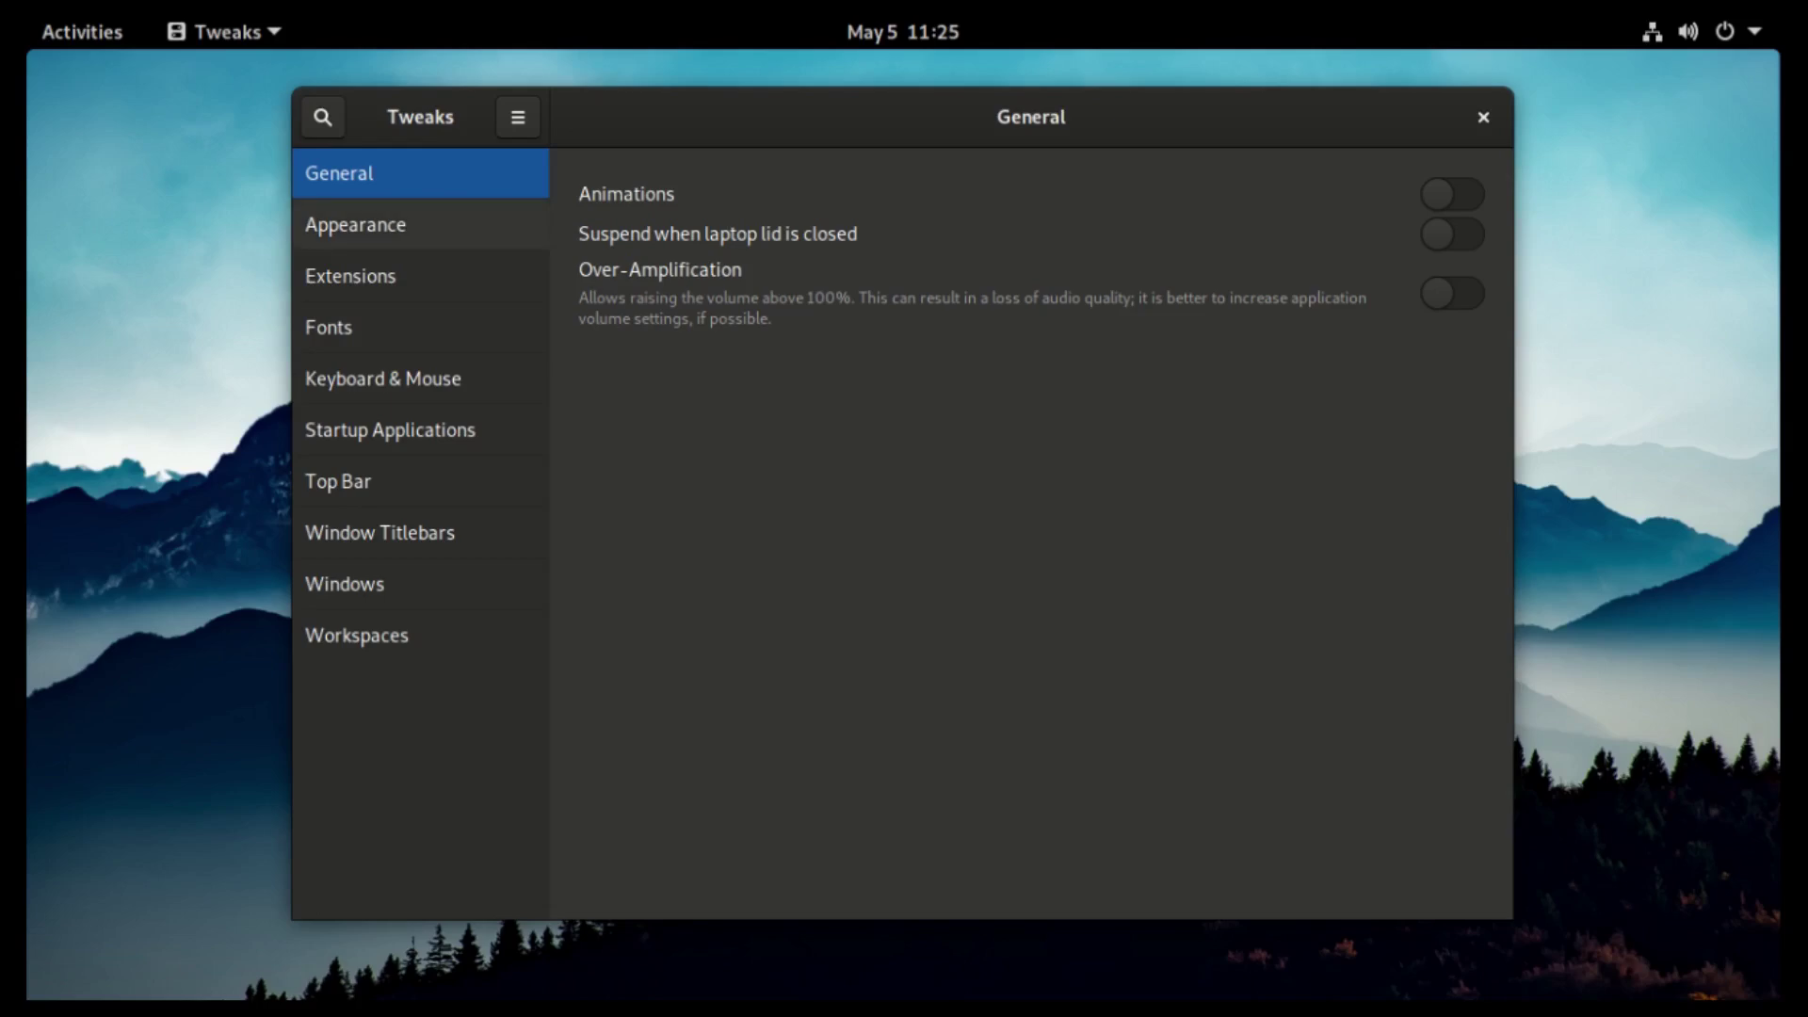
pyautogui.click(355, 224)
# - Set the Applications theme to Adwaita (default)
pyautogui.click(1364, 243)
pyautogui.click(1319, 243)
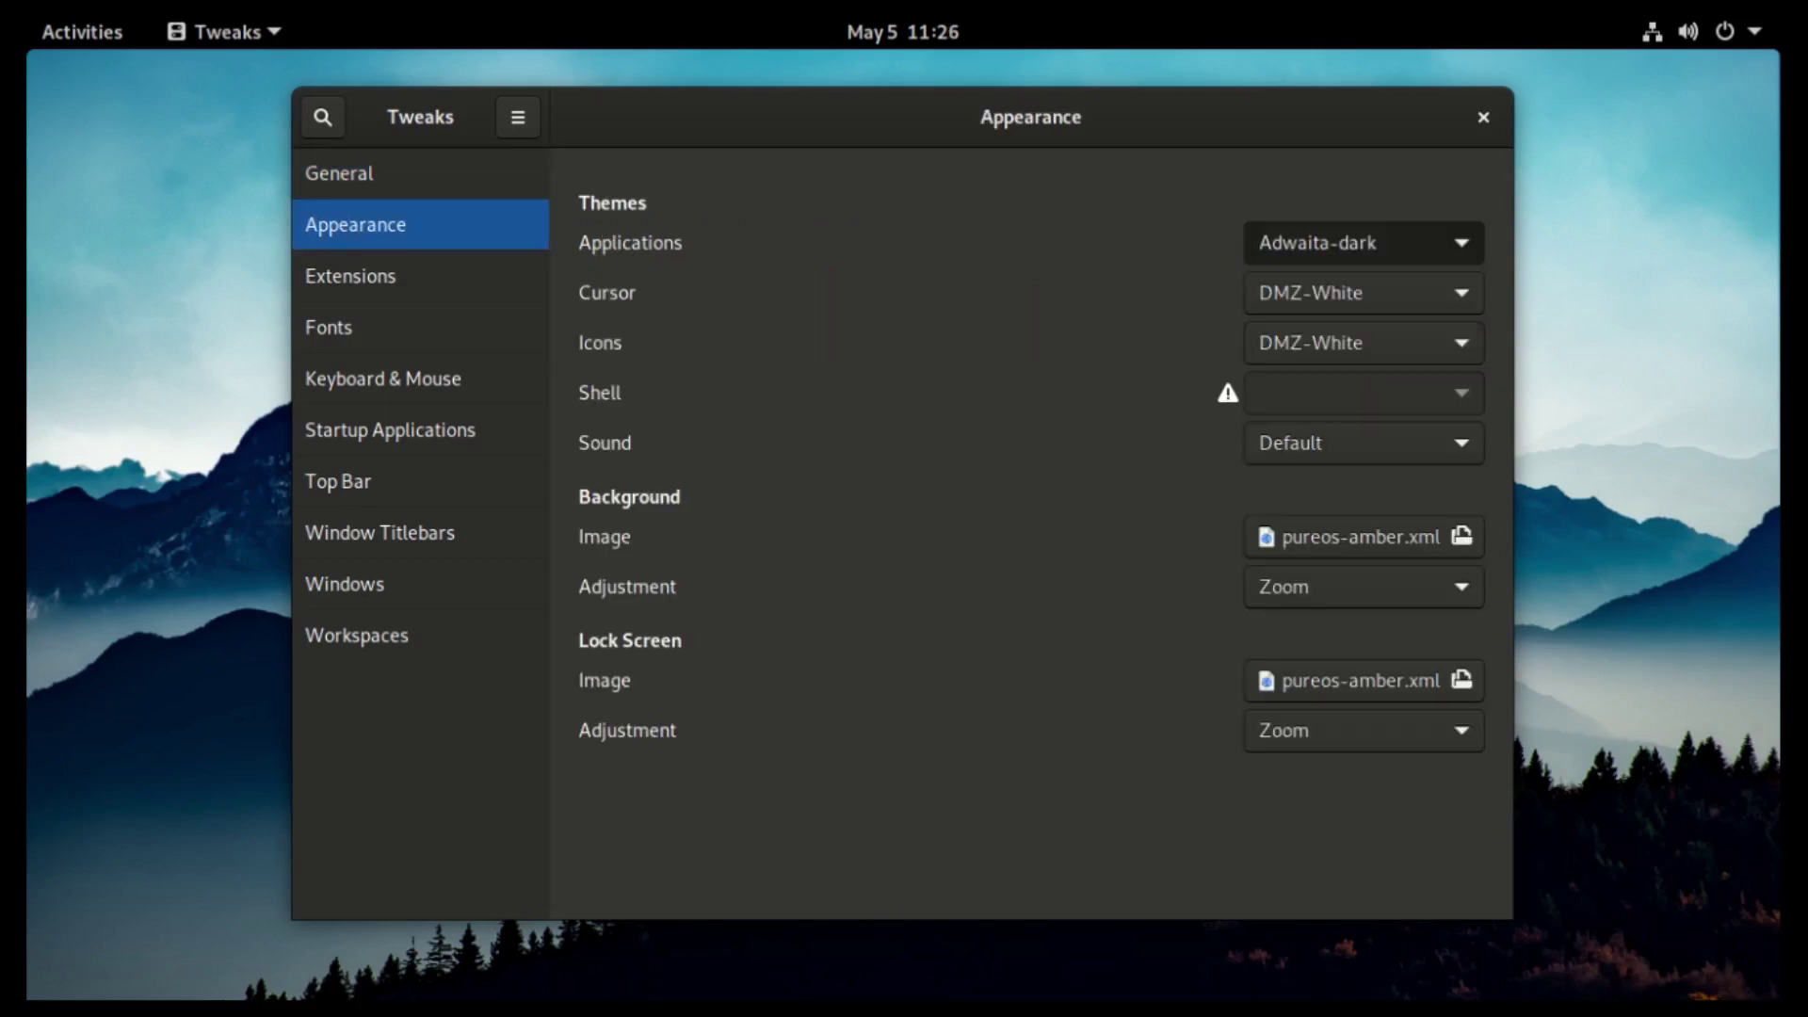
pyautogui.click(1364, 243)
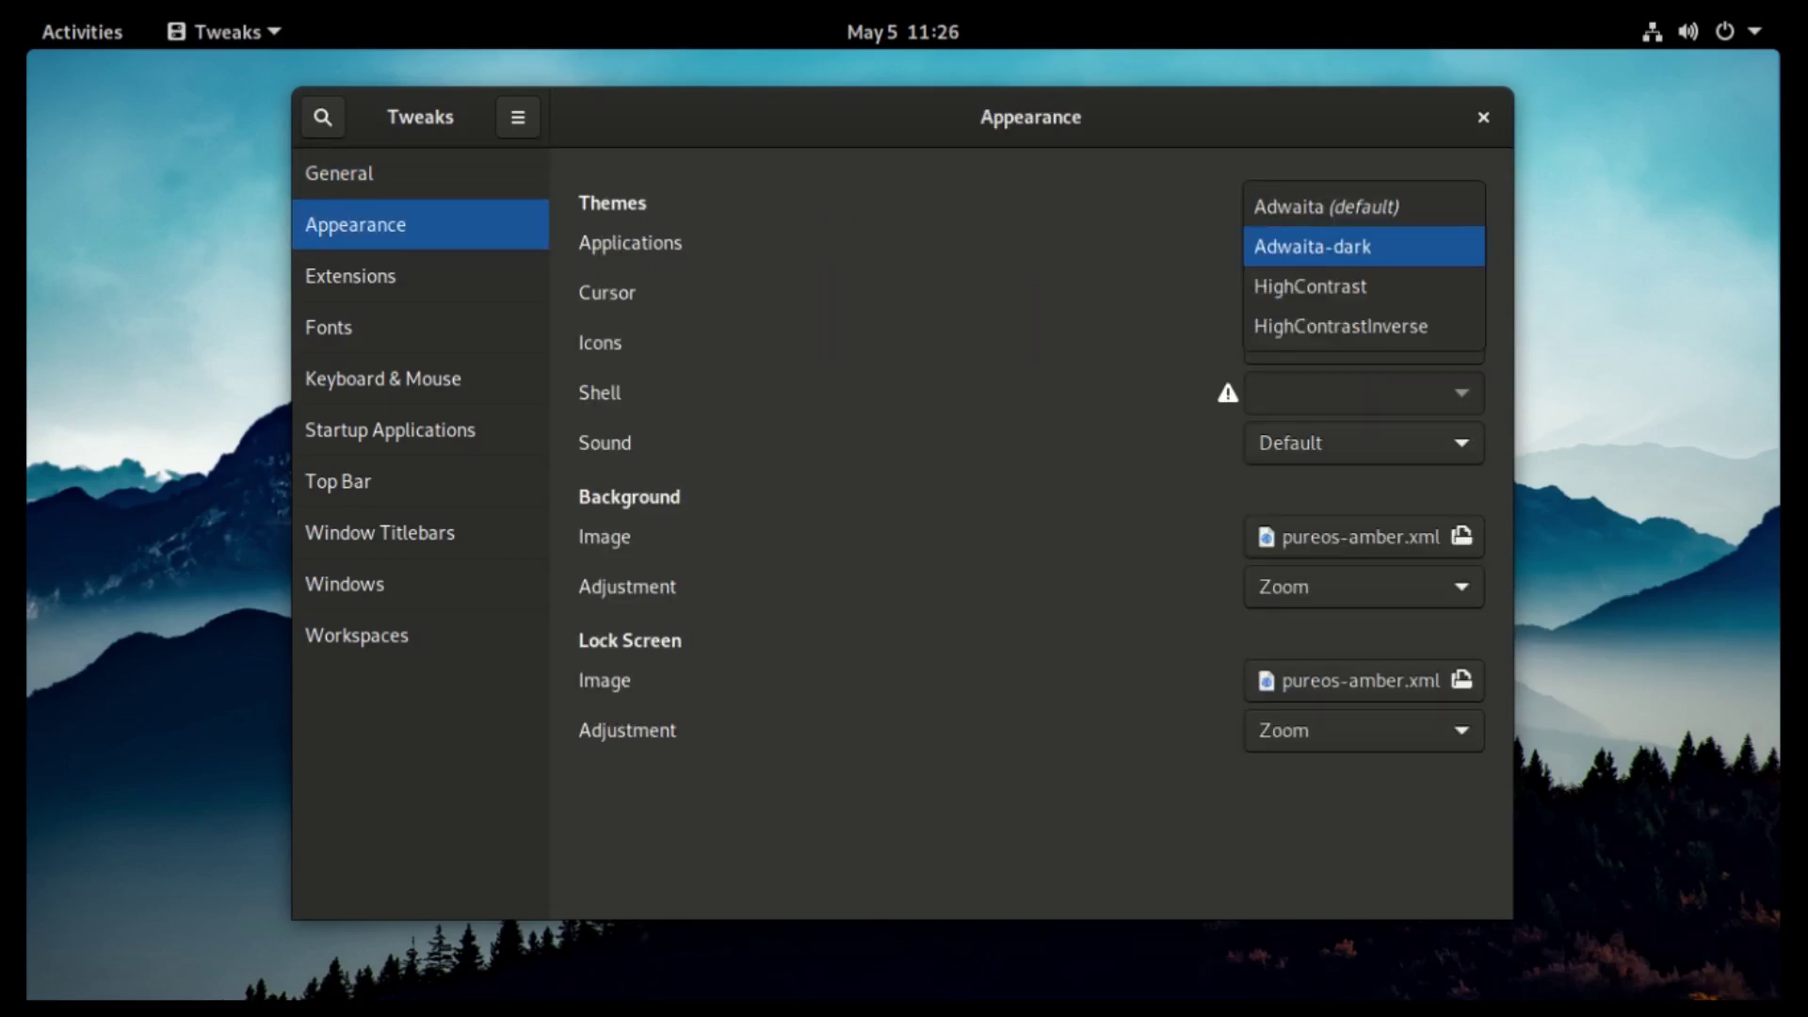
pyautogui.click(1318, 245)
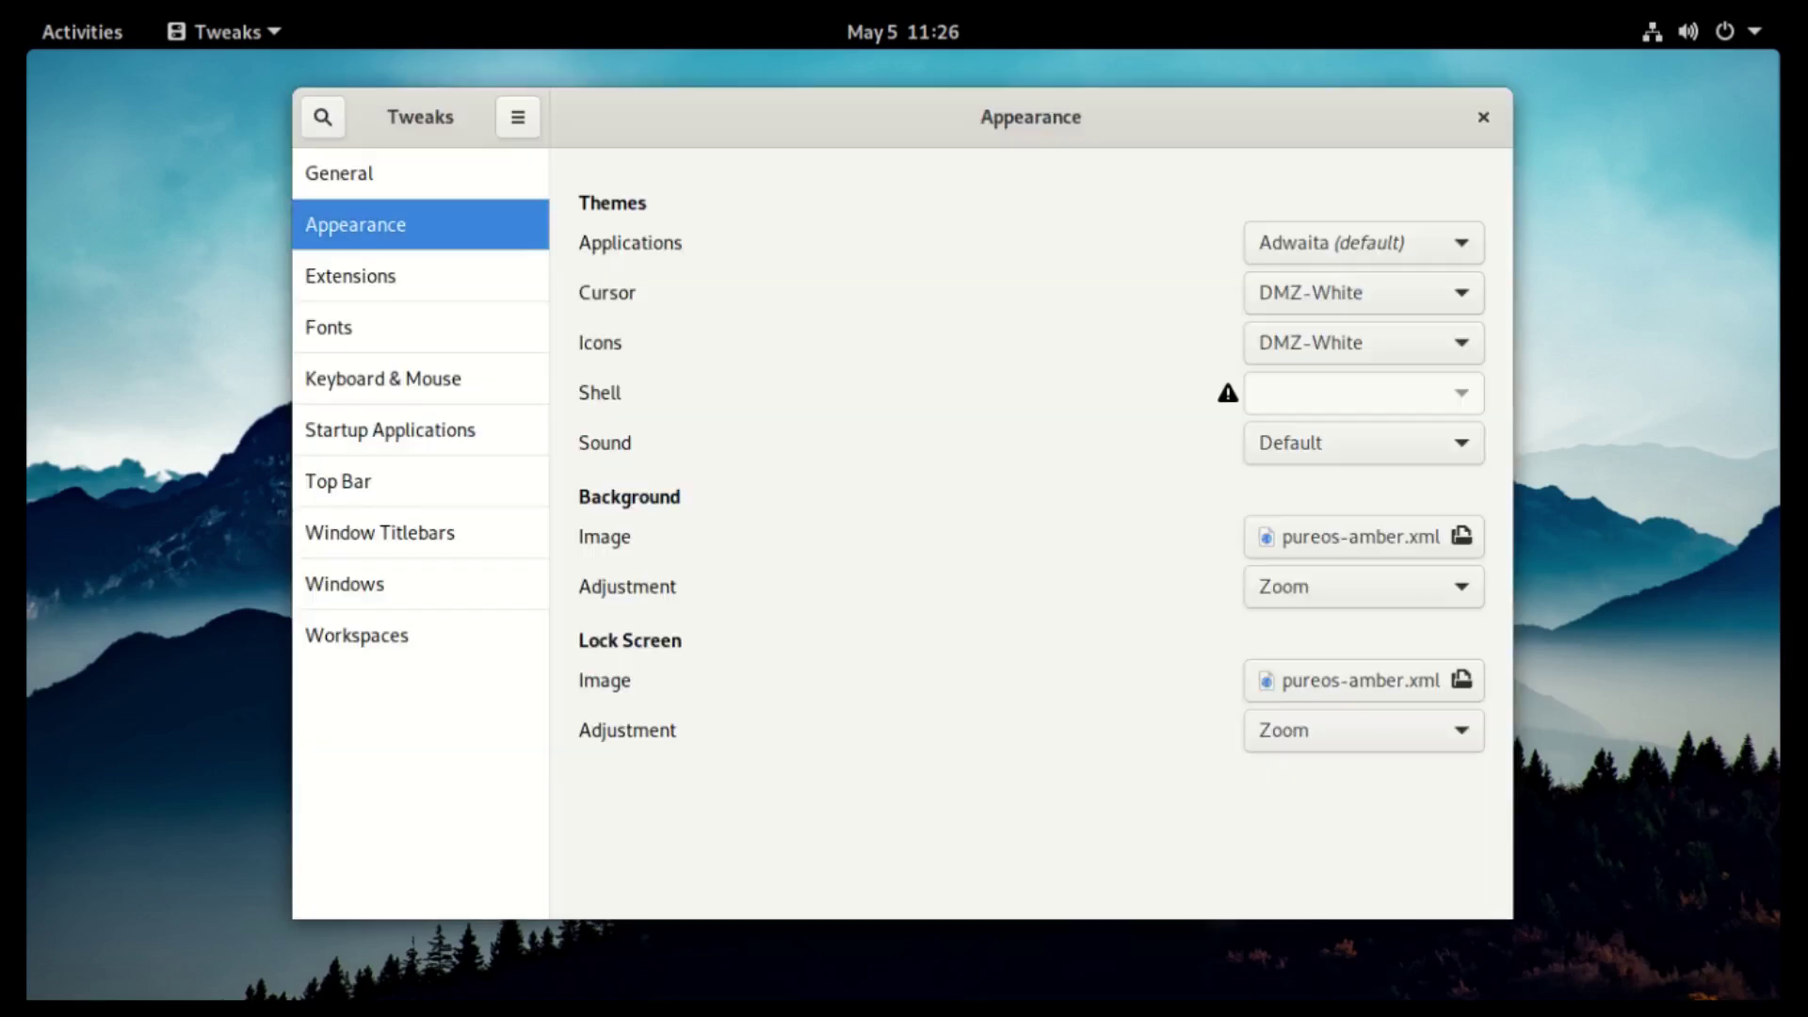
# - Set the Applications theme to Adwaita-dark
pyautogui.click(1364, 243)
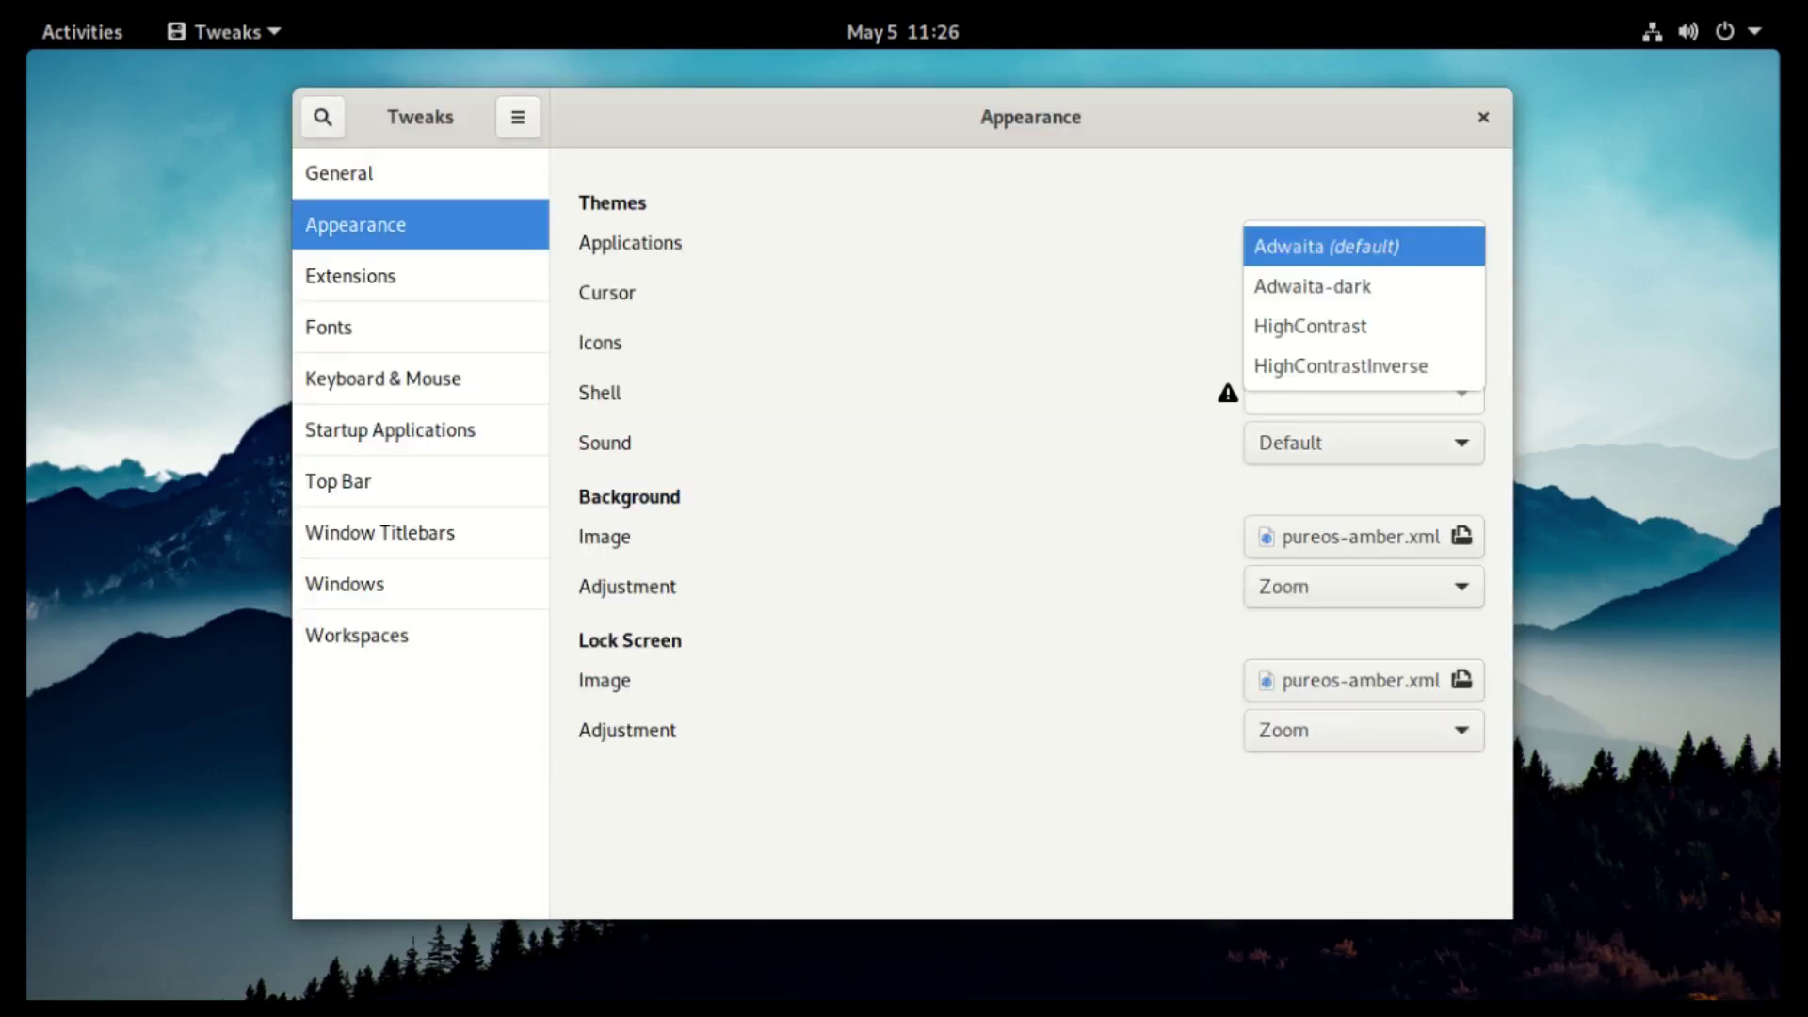
pyautogui.press('Down')
pyautogui.press('Return')
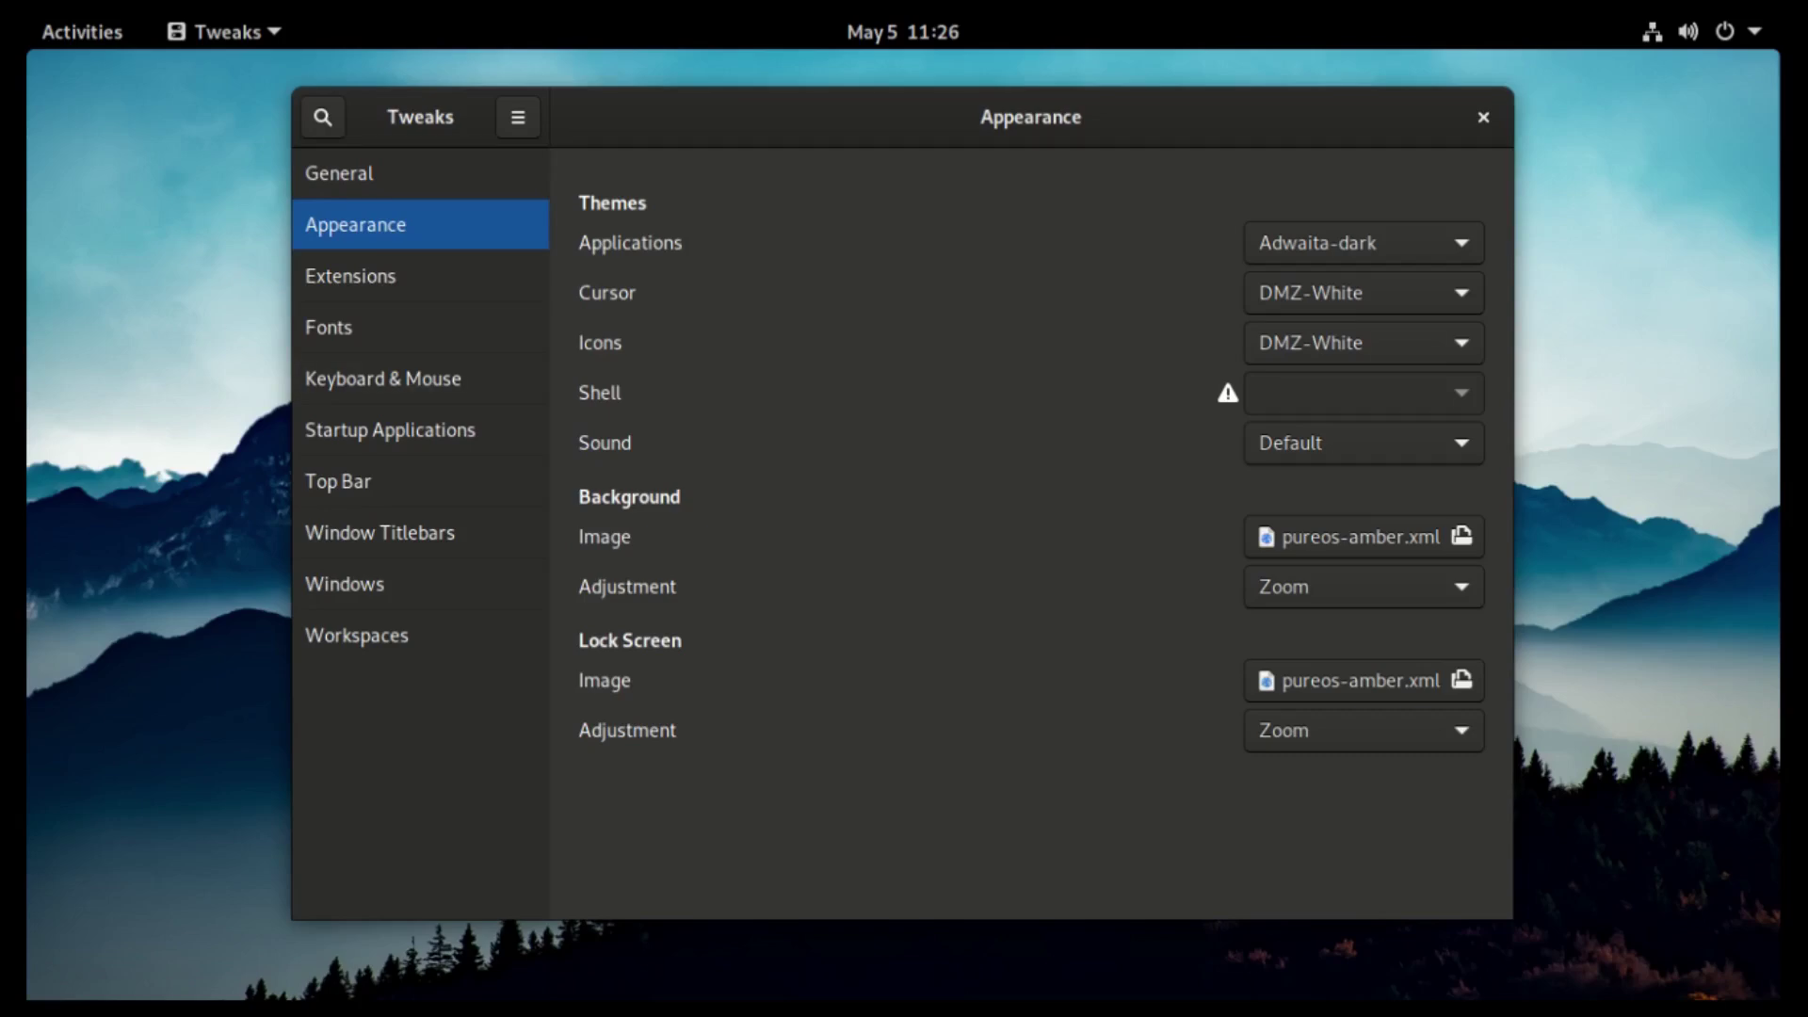
# - Examine the available icon themes without choosing another one
pyautogui.press('Tab')
pyautogui.press('Tab')
pyautogui.press('space')
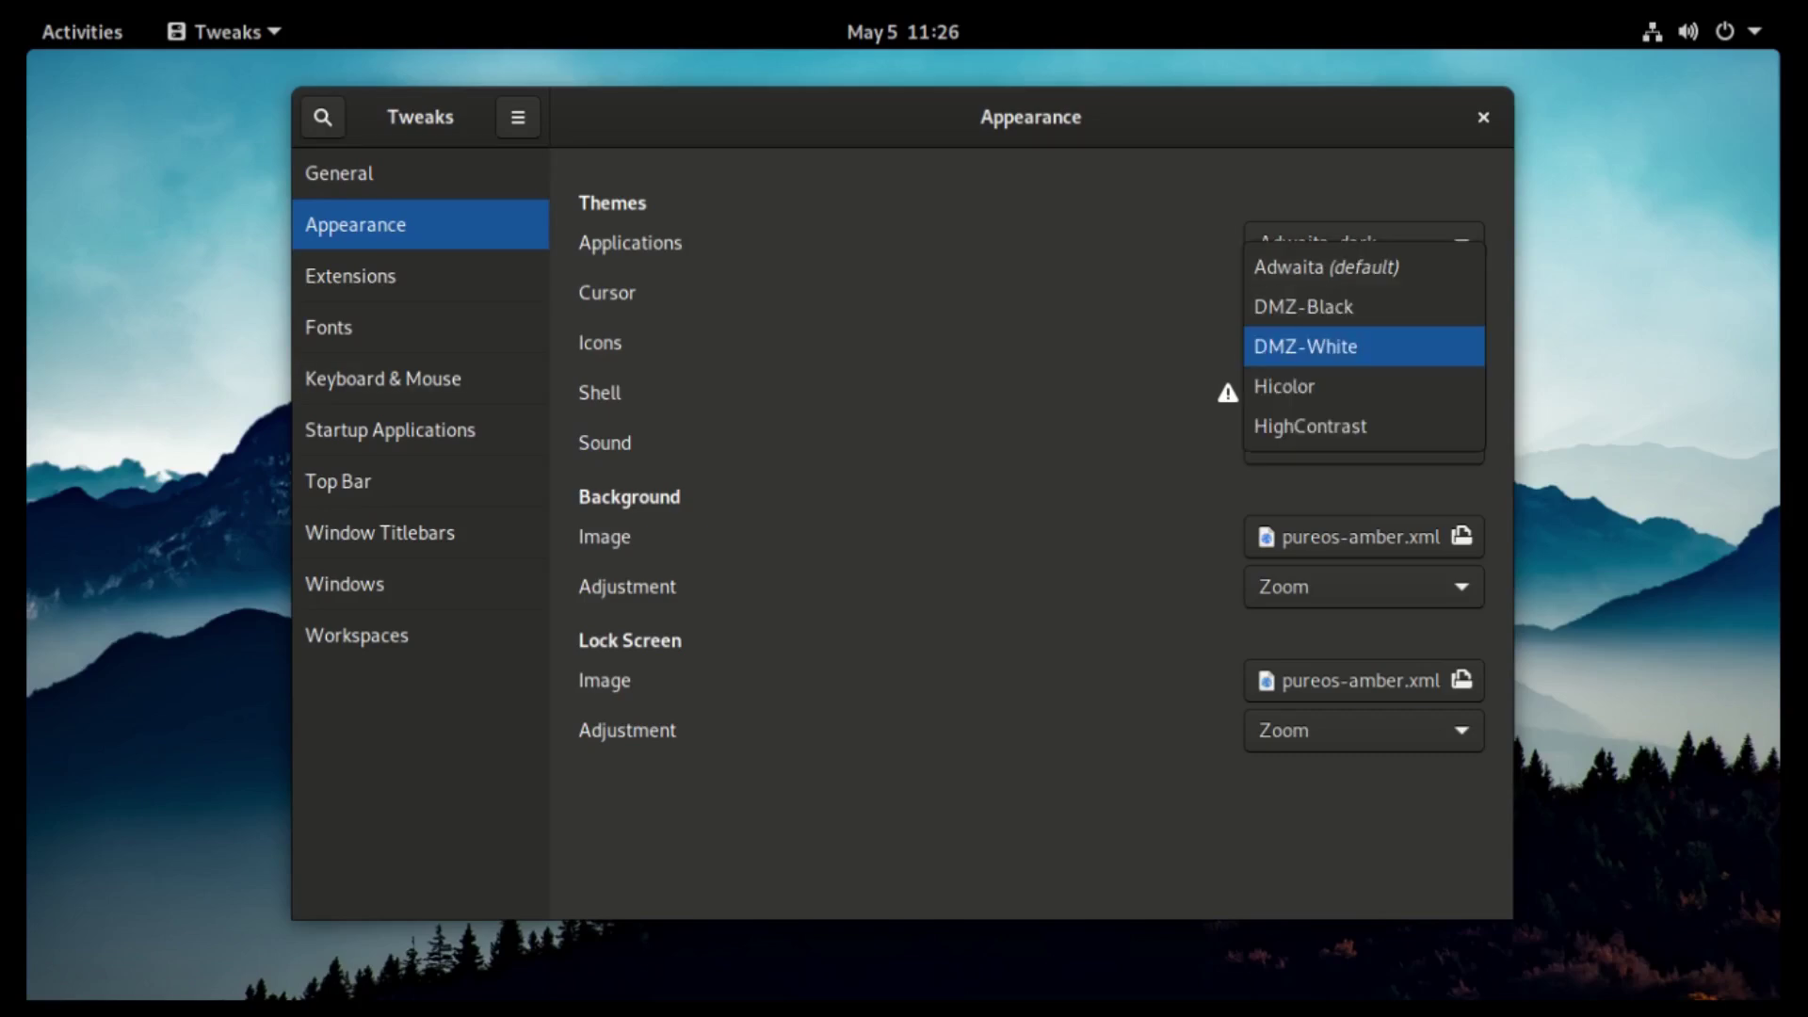
pyautogui.press('Escape')
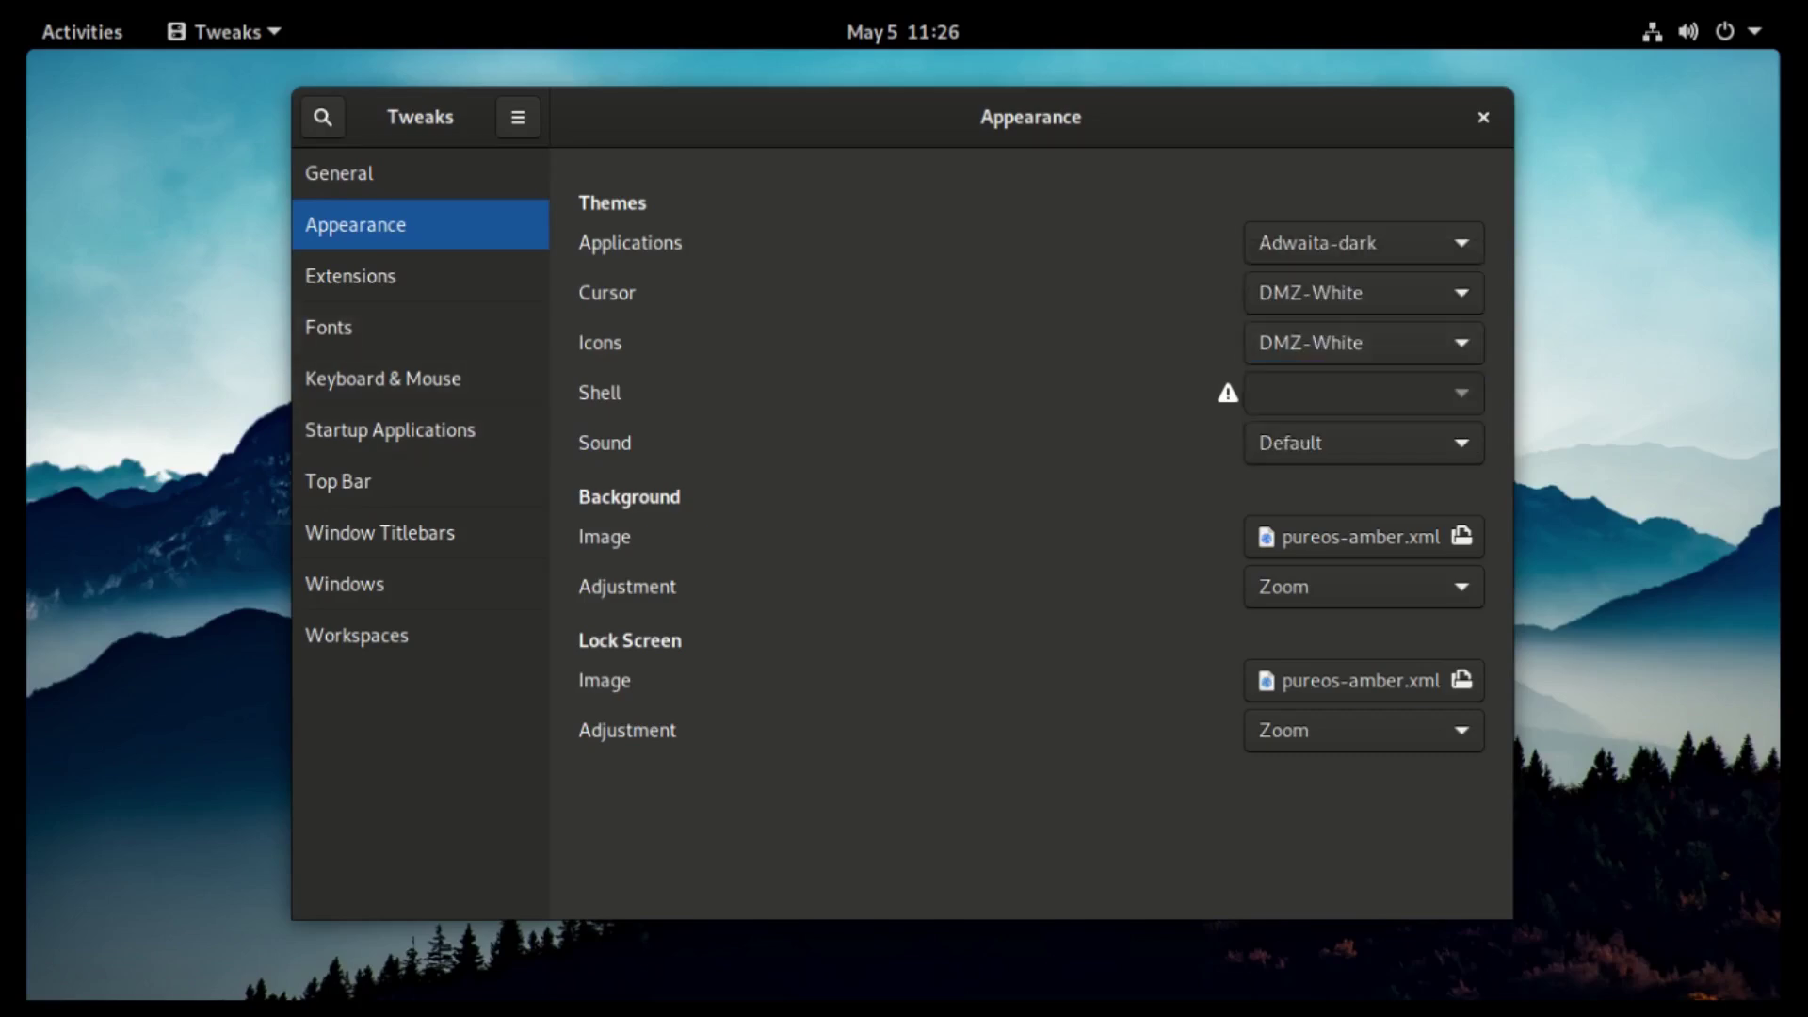
# - Open the Extensions settings and look through the whole list of shell extensions
pyautogui.click(351, 276)
pyautogui.scroll(-5, 1031, 649)
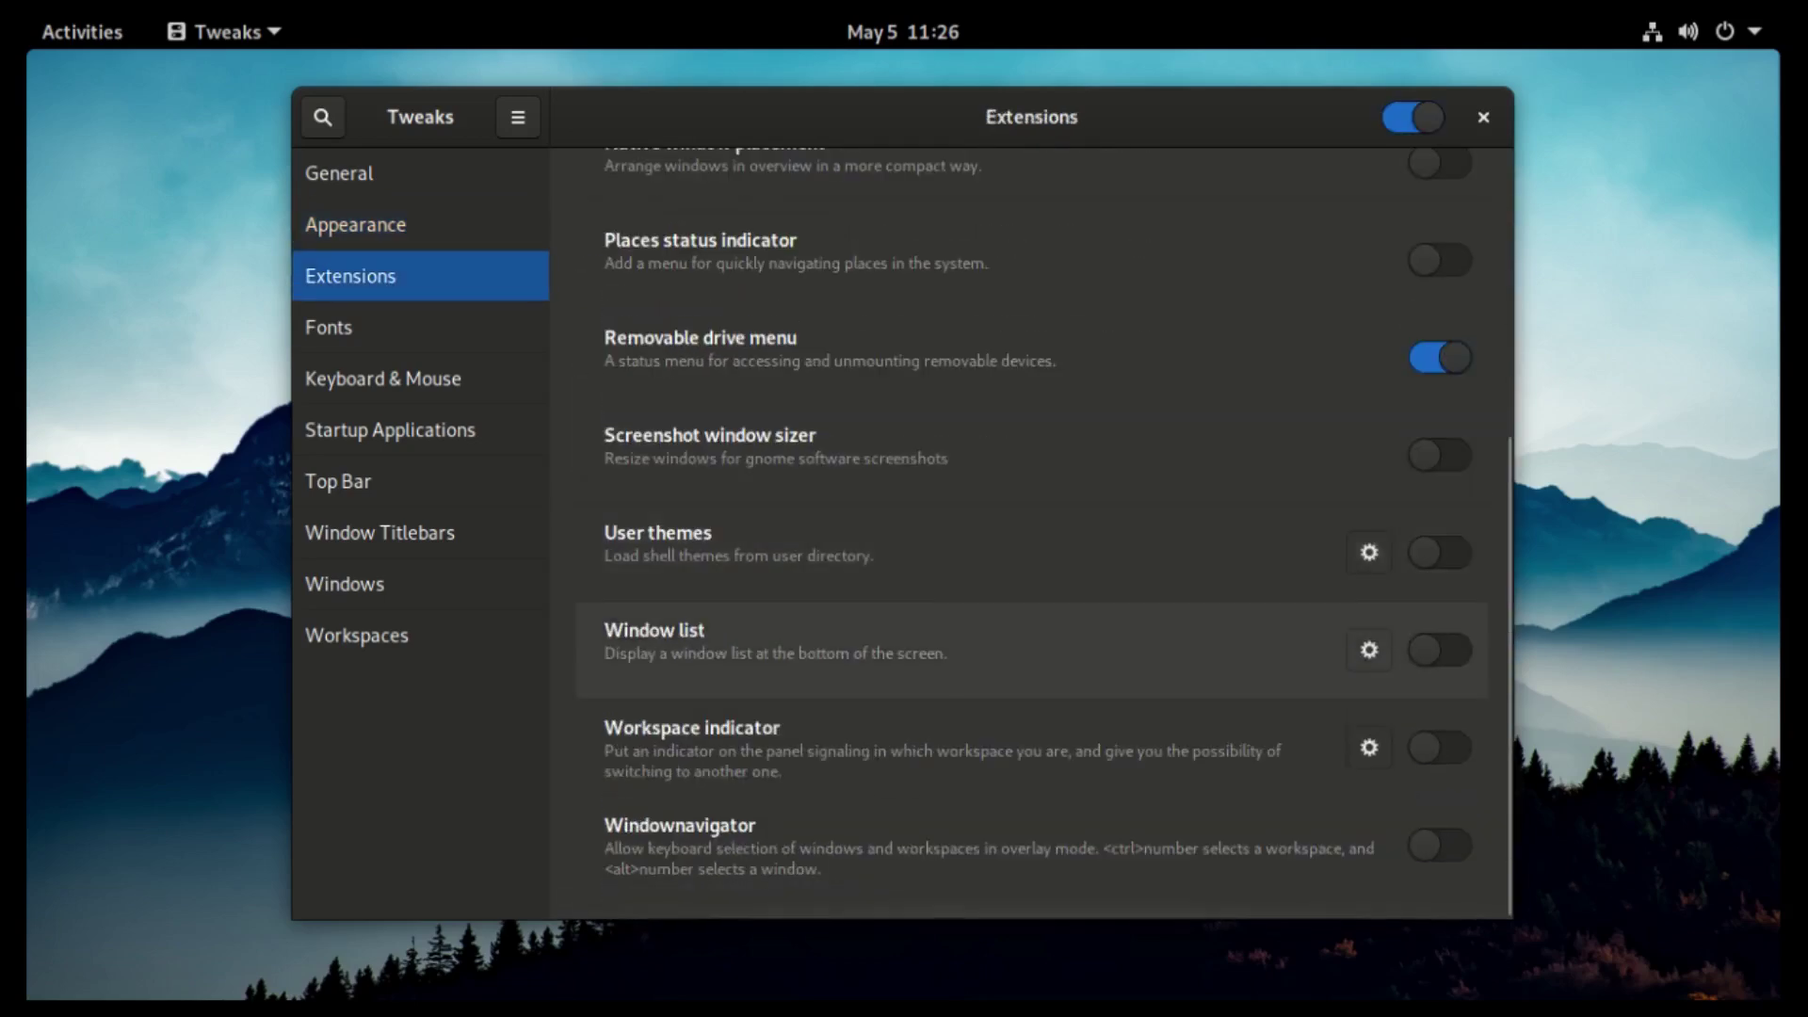
pyautogui.scroll(5, 1031, 565)
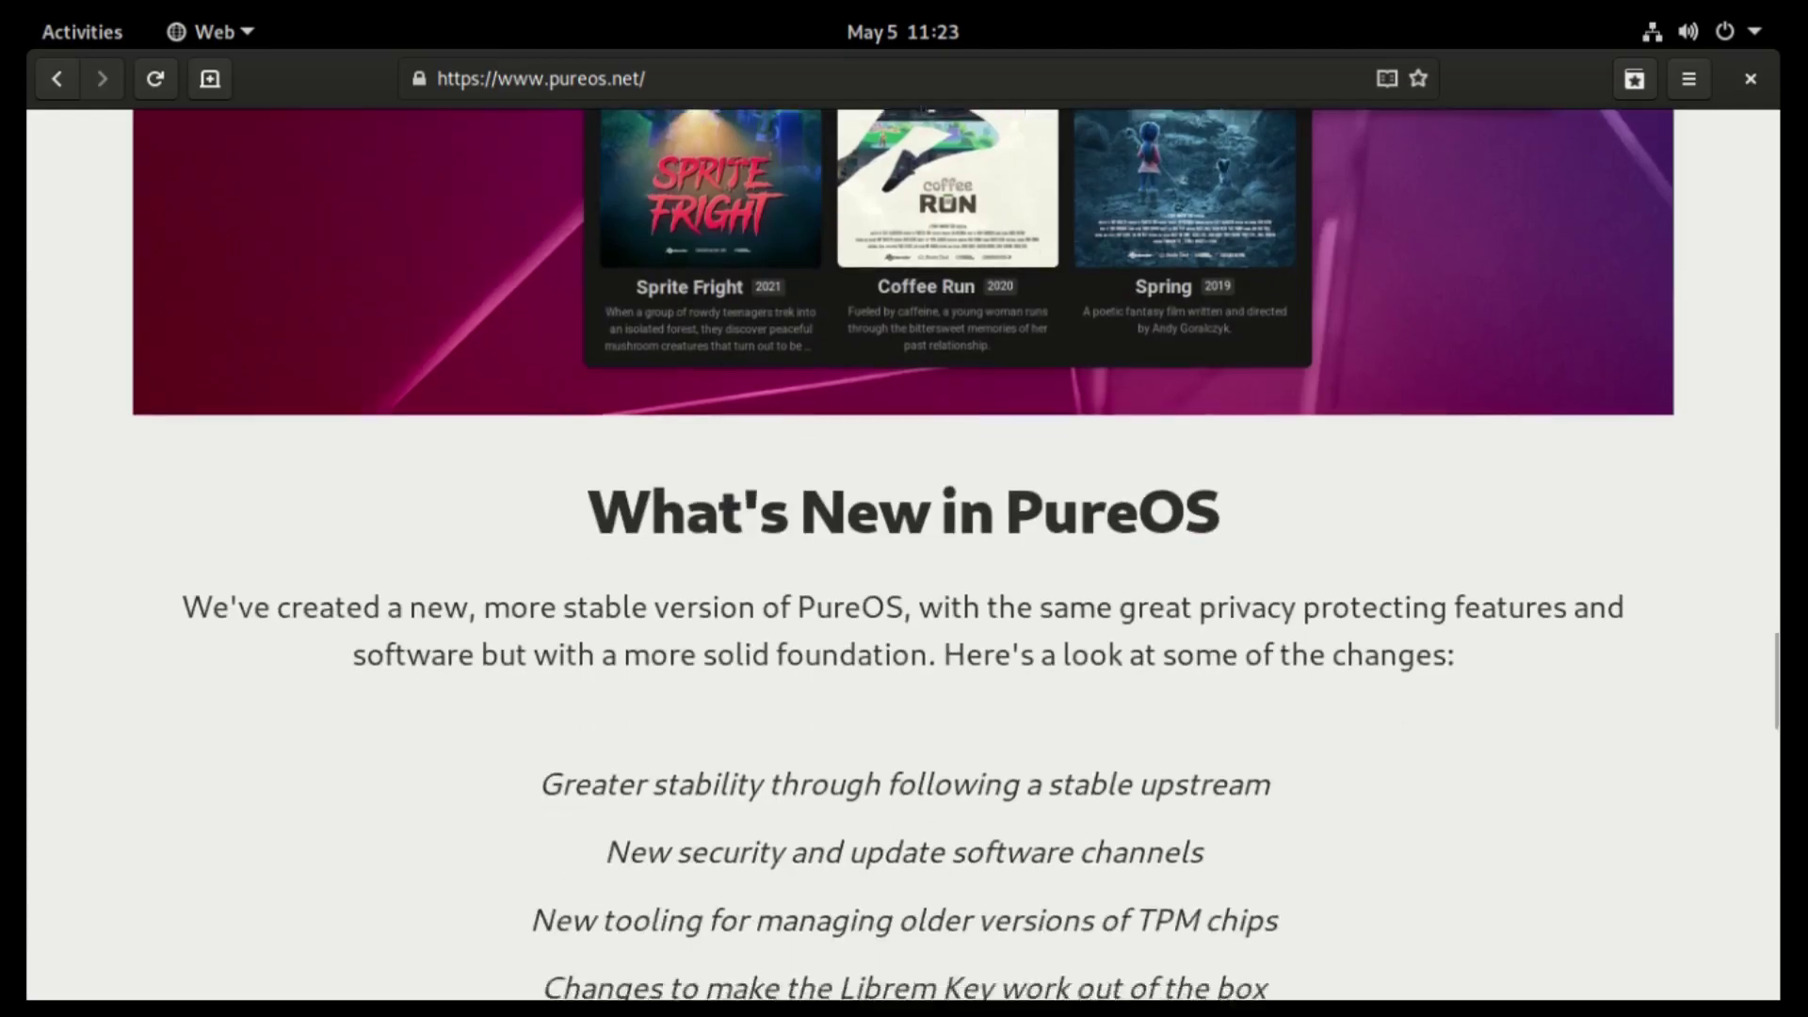
# - Switch to the PureOS homepage in Web and read the What's New in PureOS section
pyautogui.scroll(-5, 905, 556)
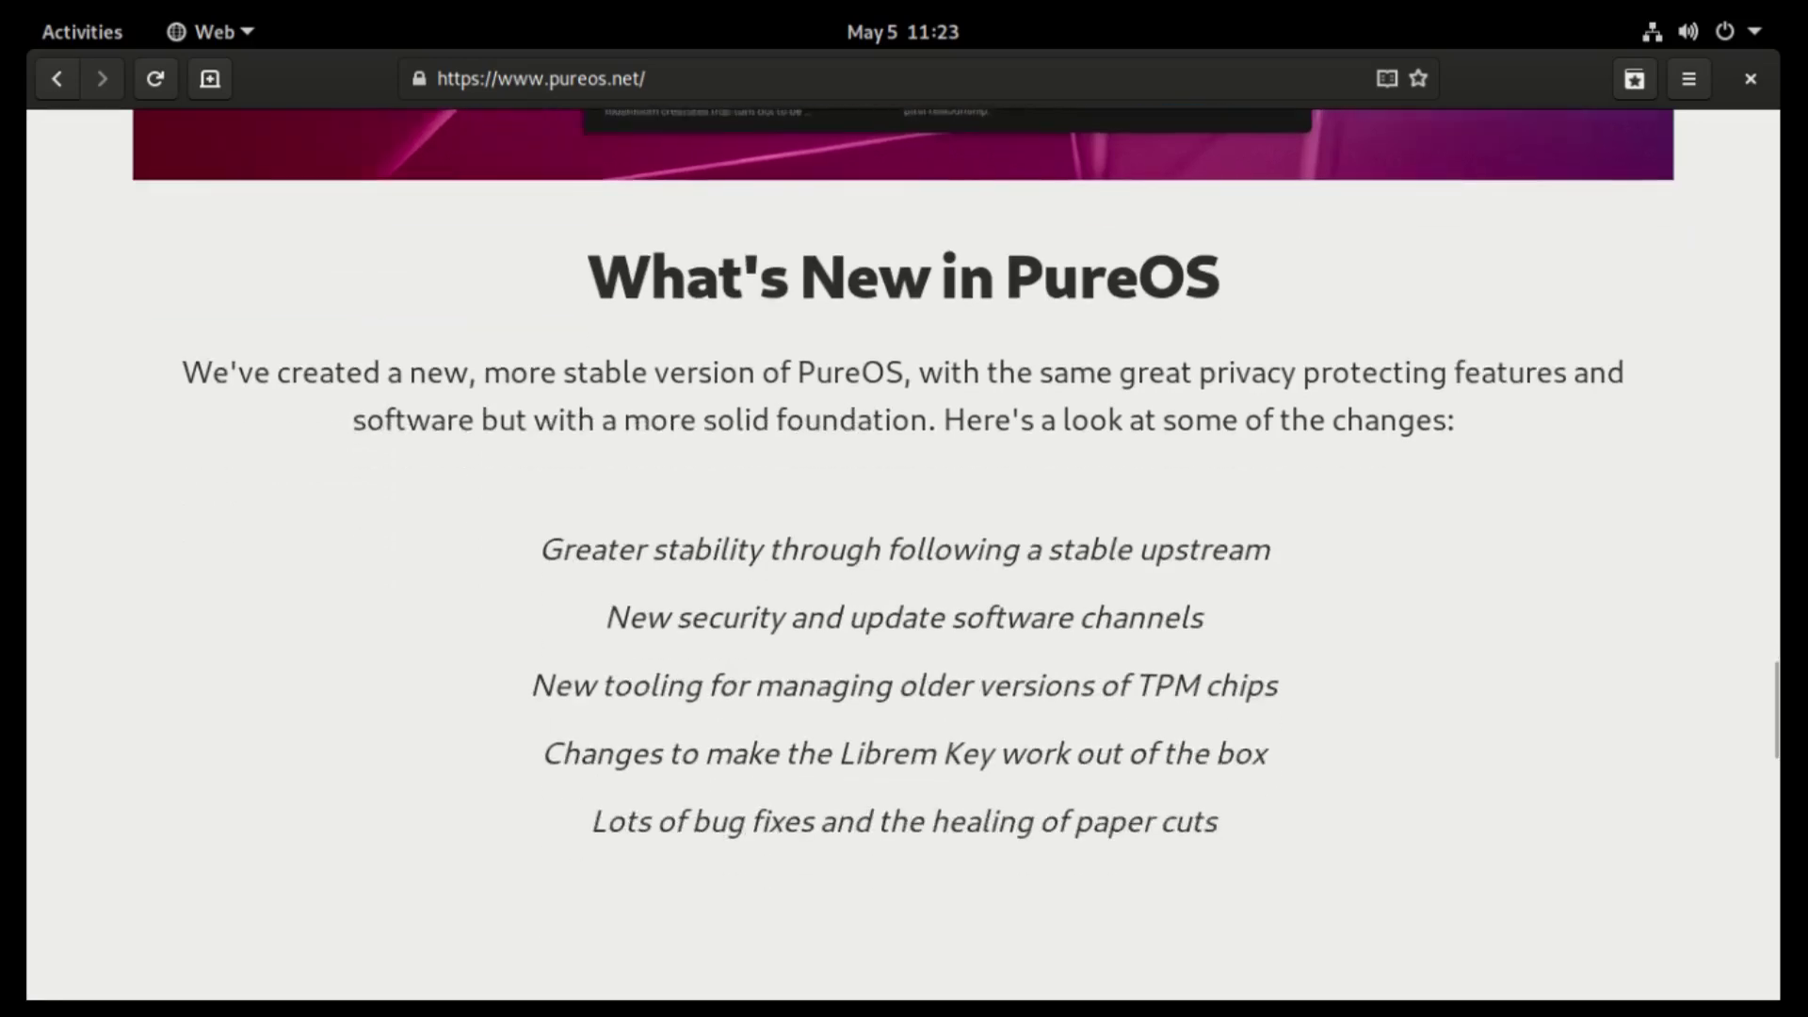
pyautogui.scroll(-3, 904, 556)
pyautogui.scroll(6, 904, 555)
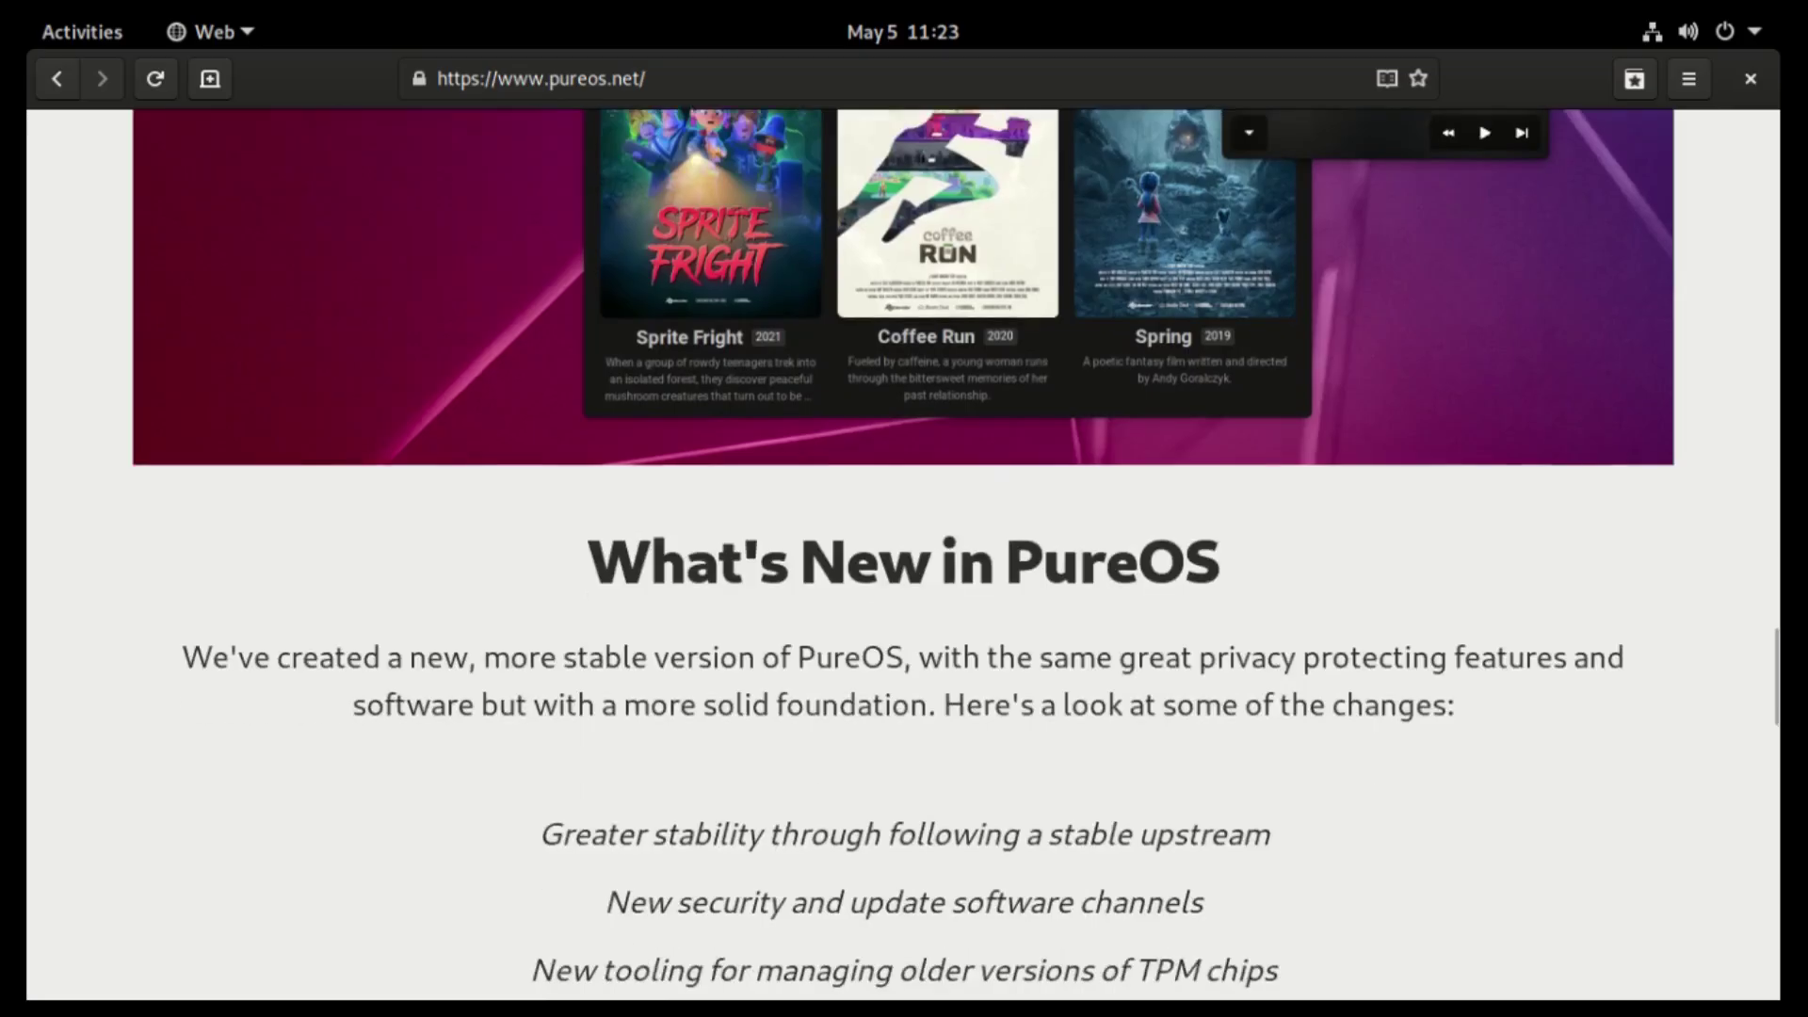
pyautogui.scroll(-3, 902, 555)
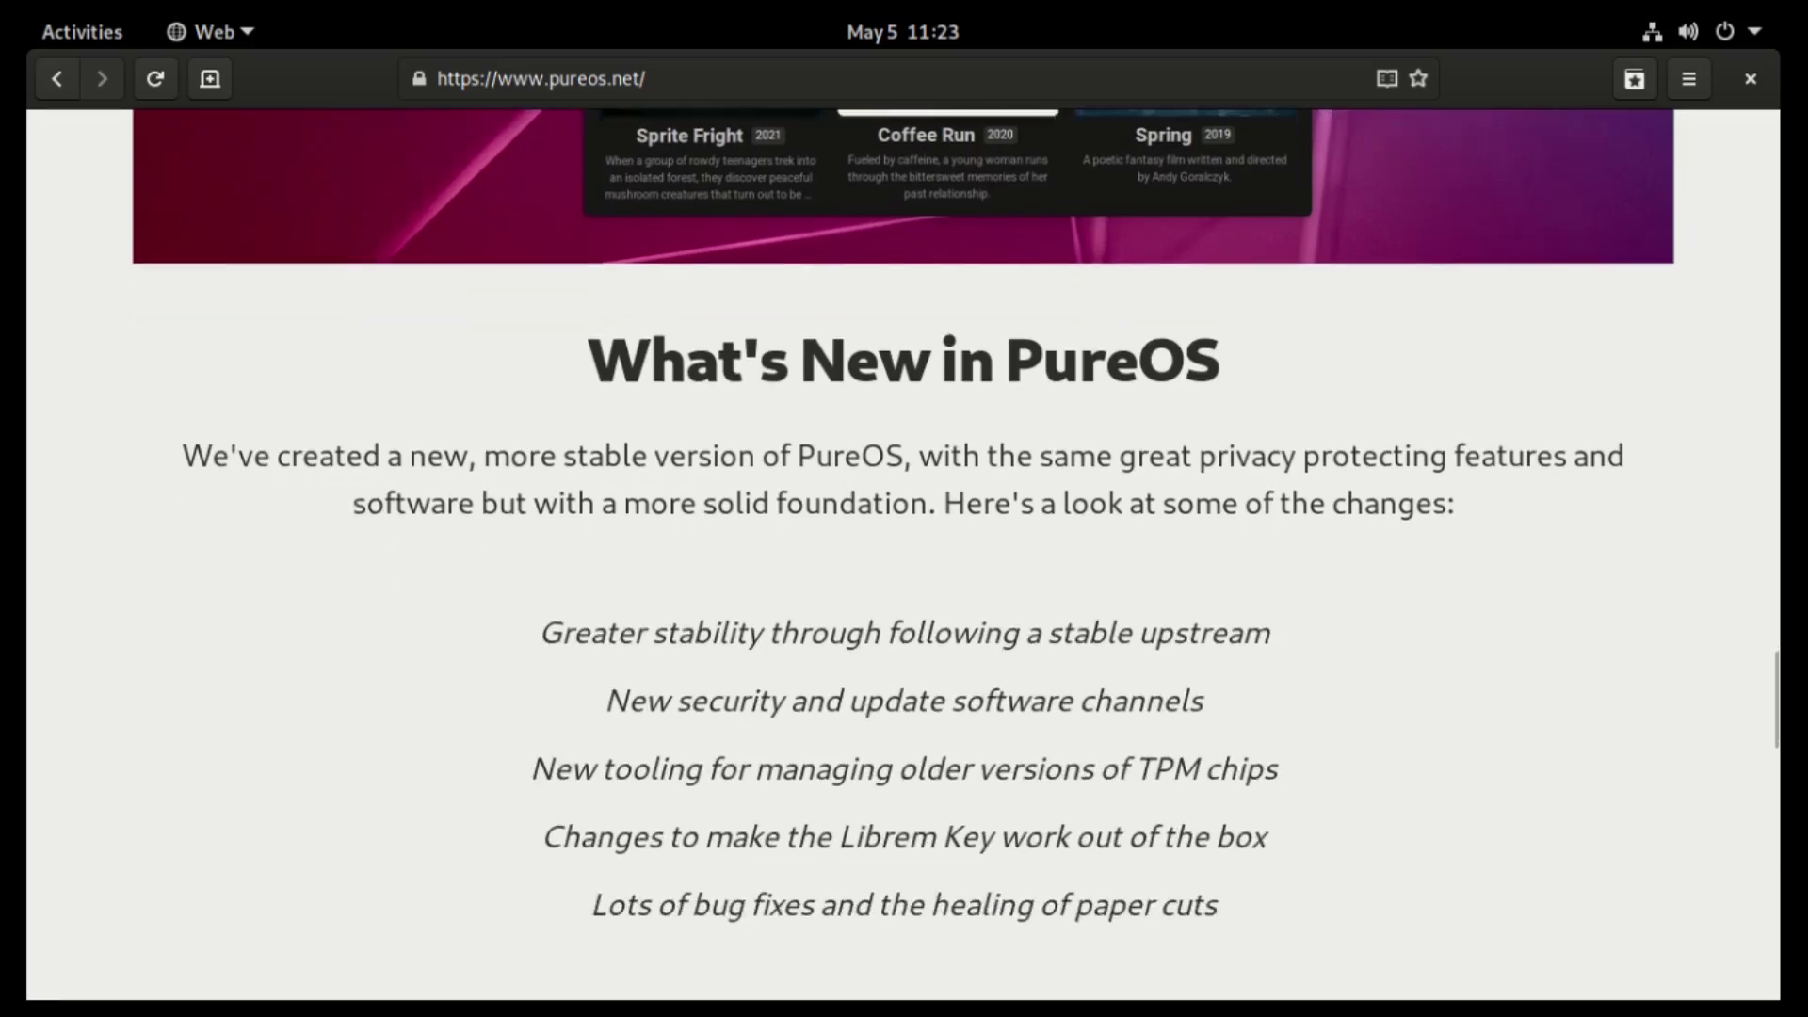
pyautogui.scroll(-7, 902, 556)
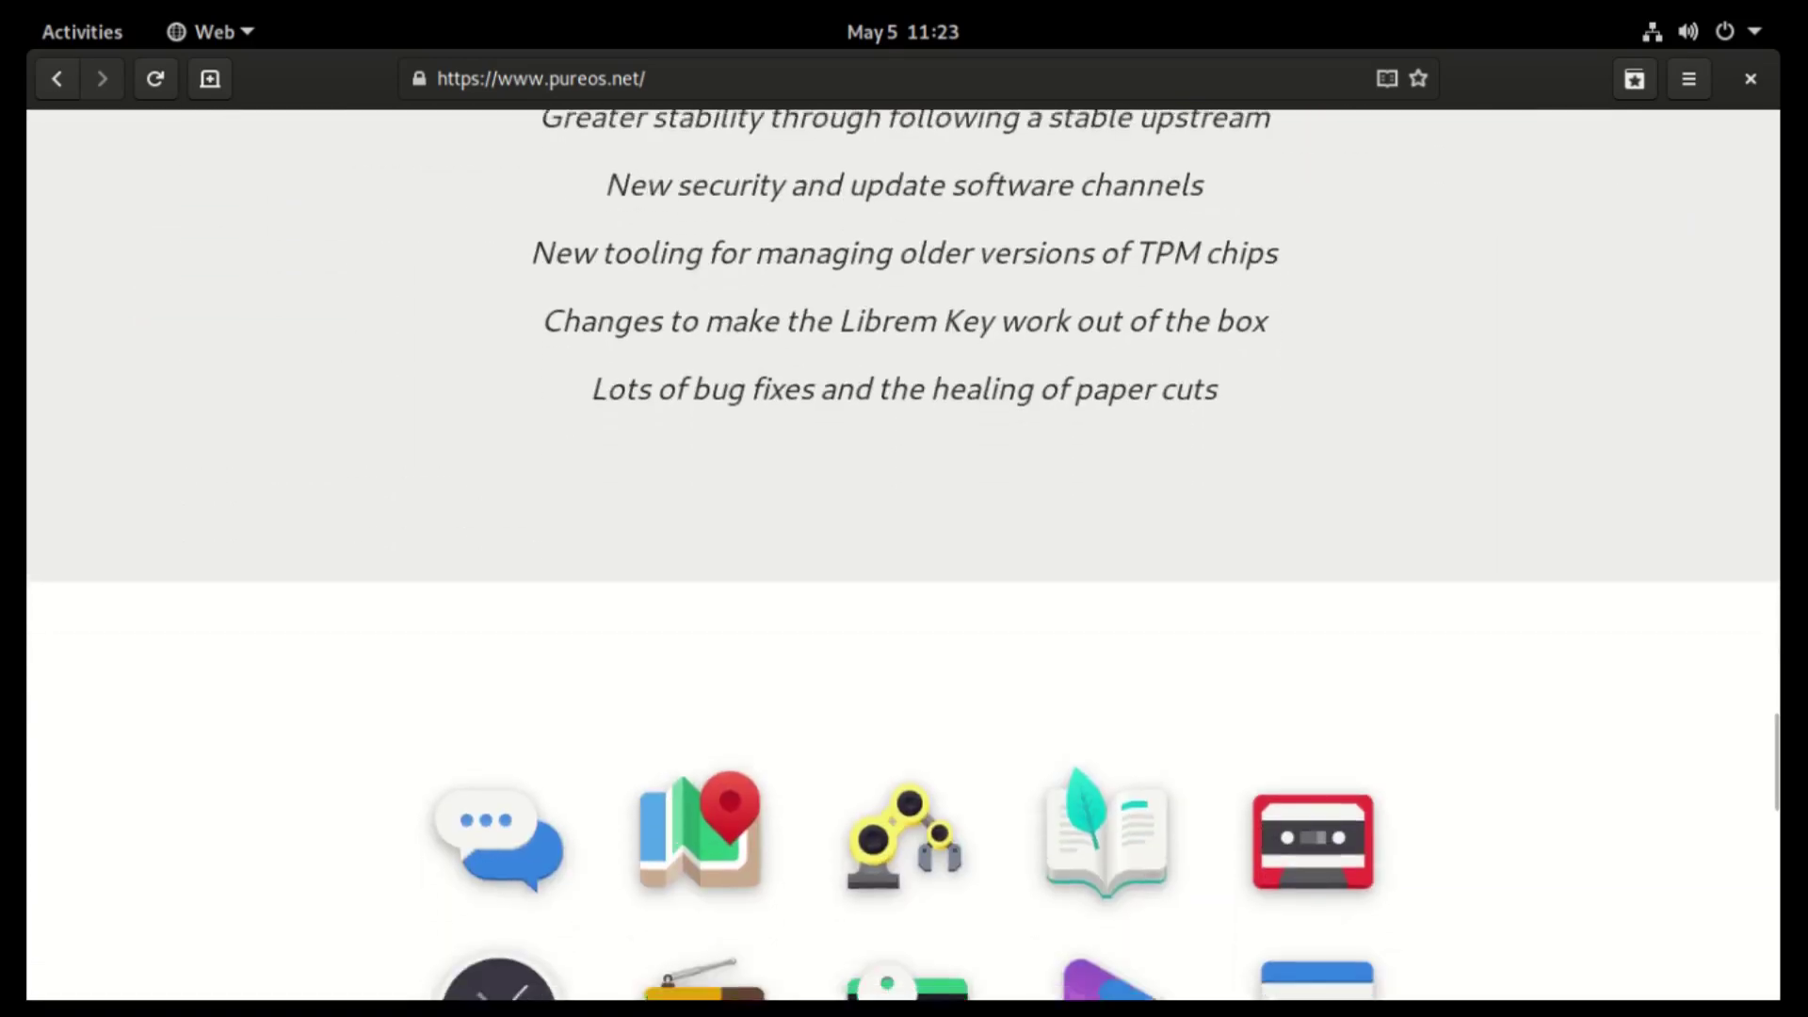
pyautogui.scroll(7, 902, 555)
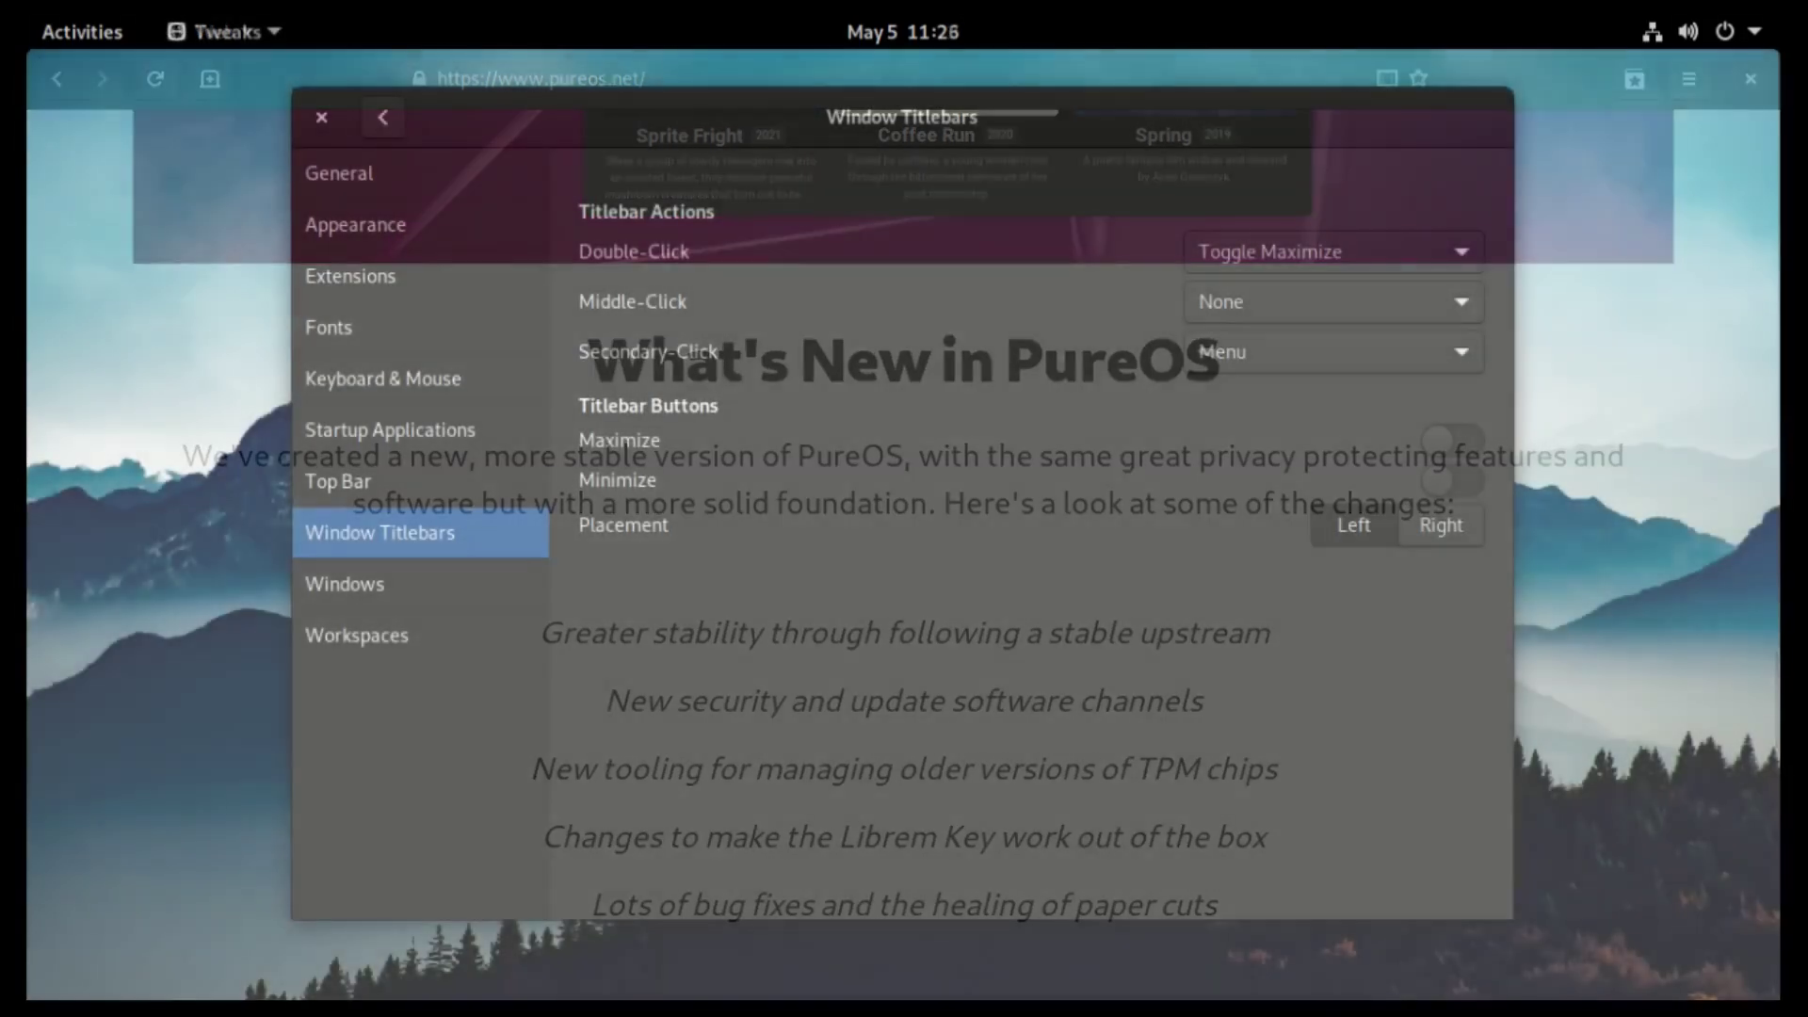
pyautogui.click(421, 481)
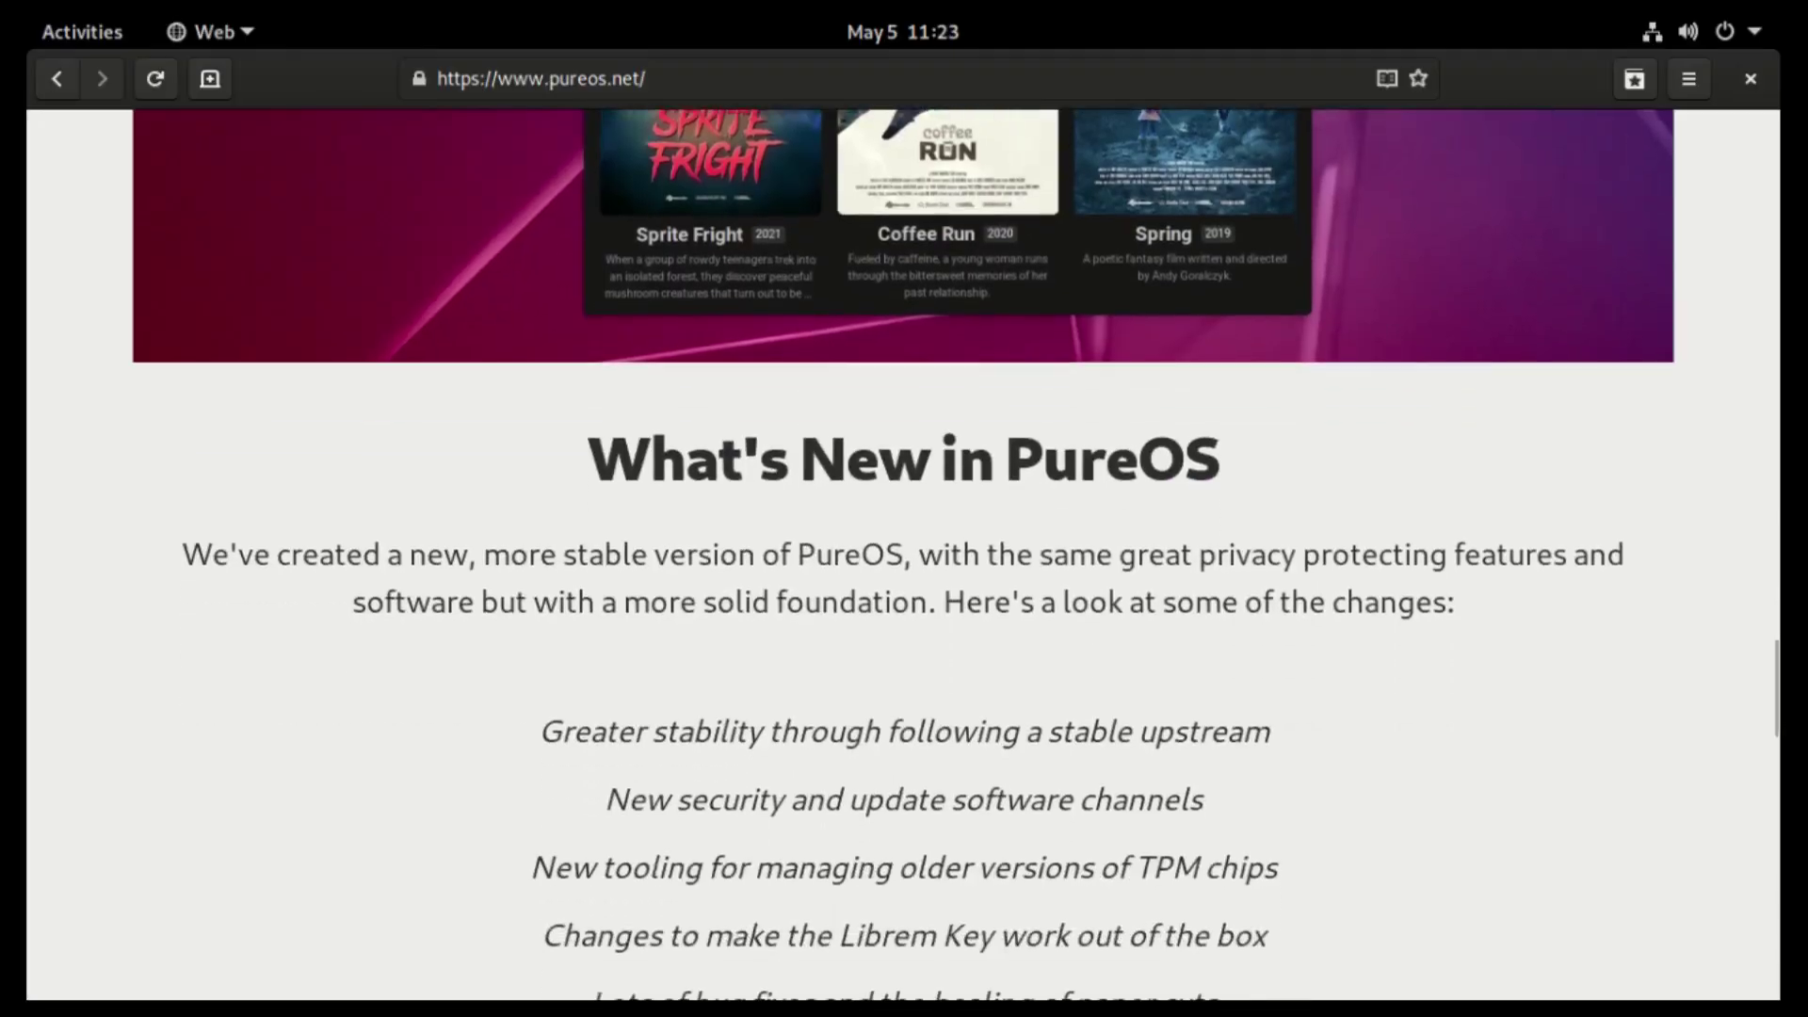
# - Browse the PureOS homepage from the list of changes down past the grid of application icons
pyautogui.scroll(-3, 902, 556)
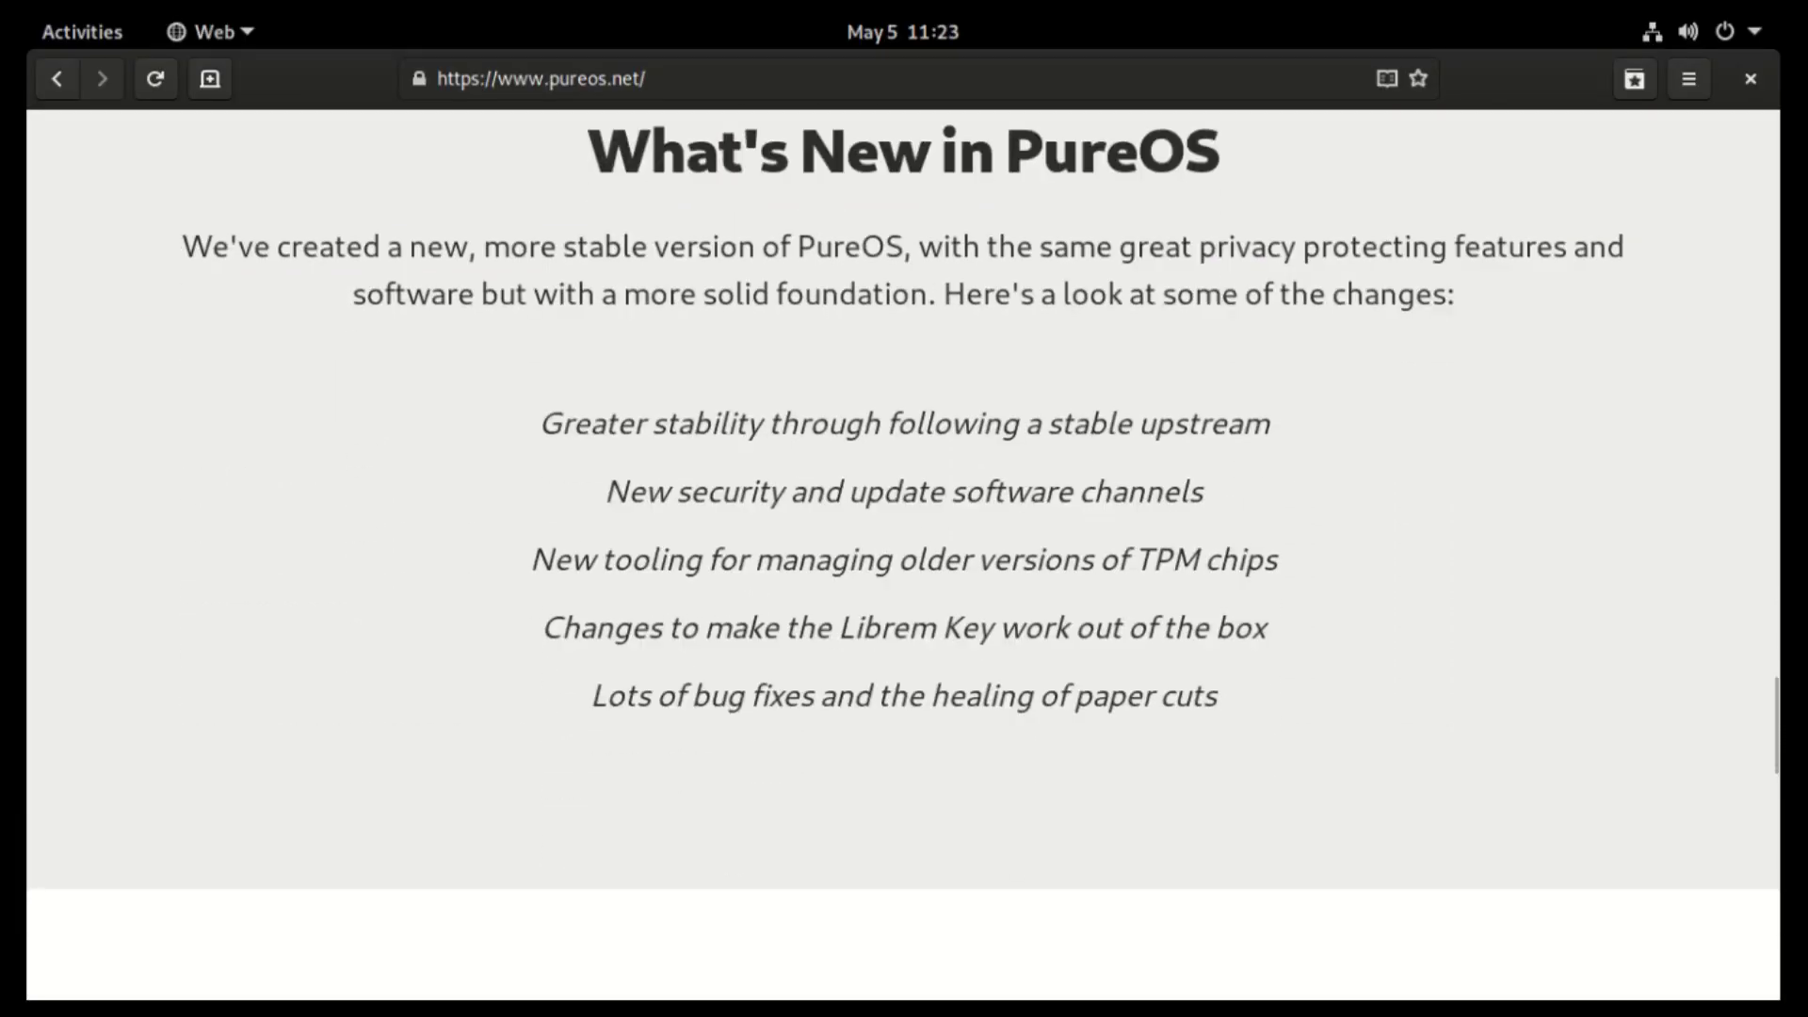
pyautogui.scroll(-6, 902, 556)
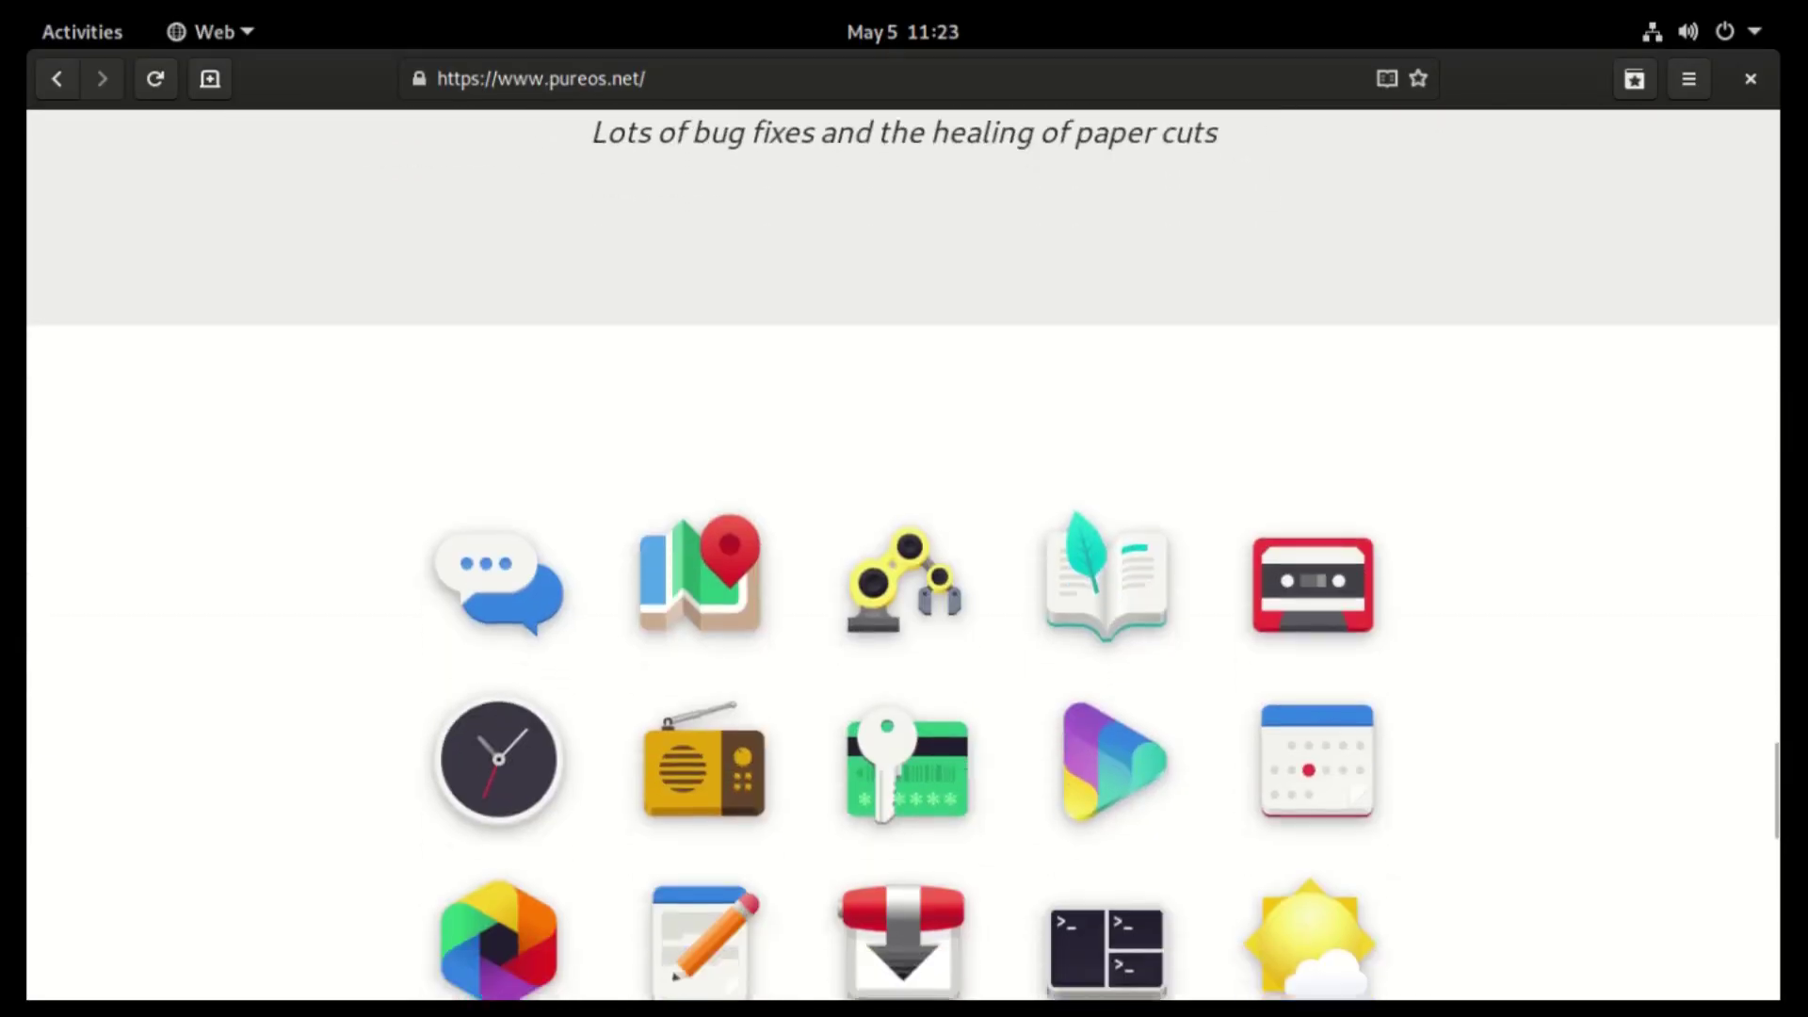
pyautogui.scroll(-4, 902, 556)
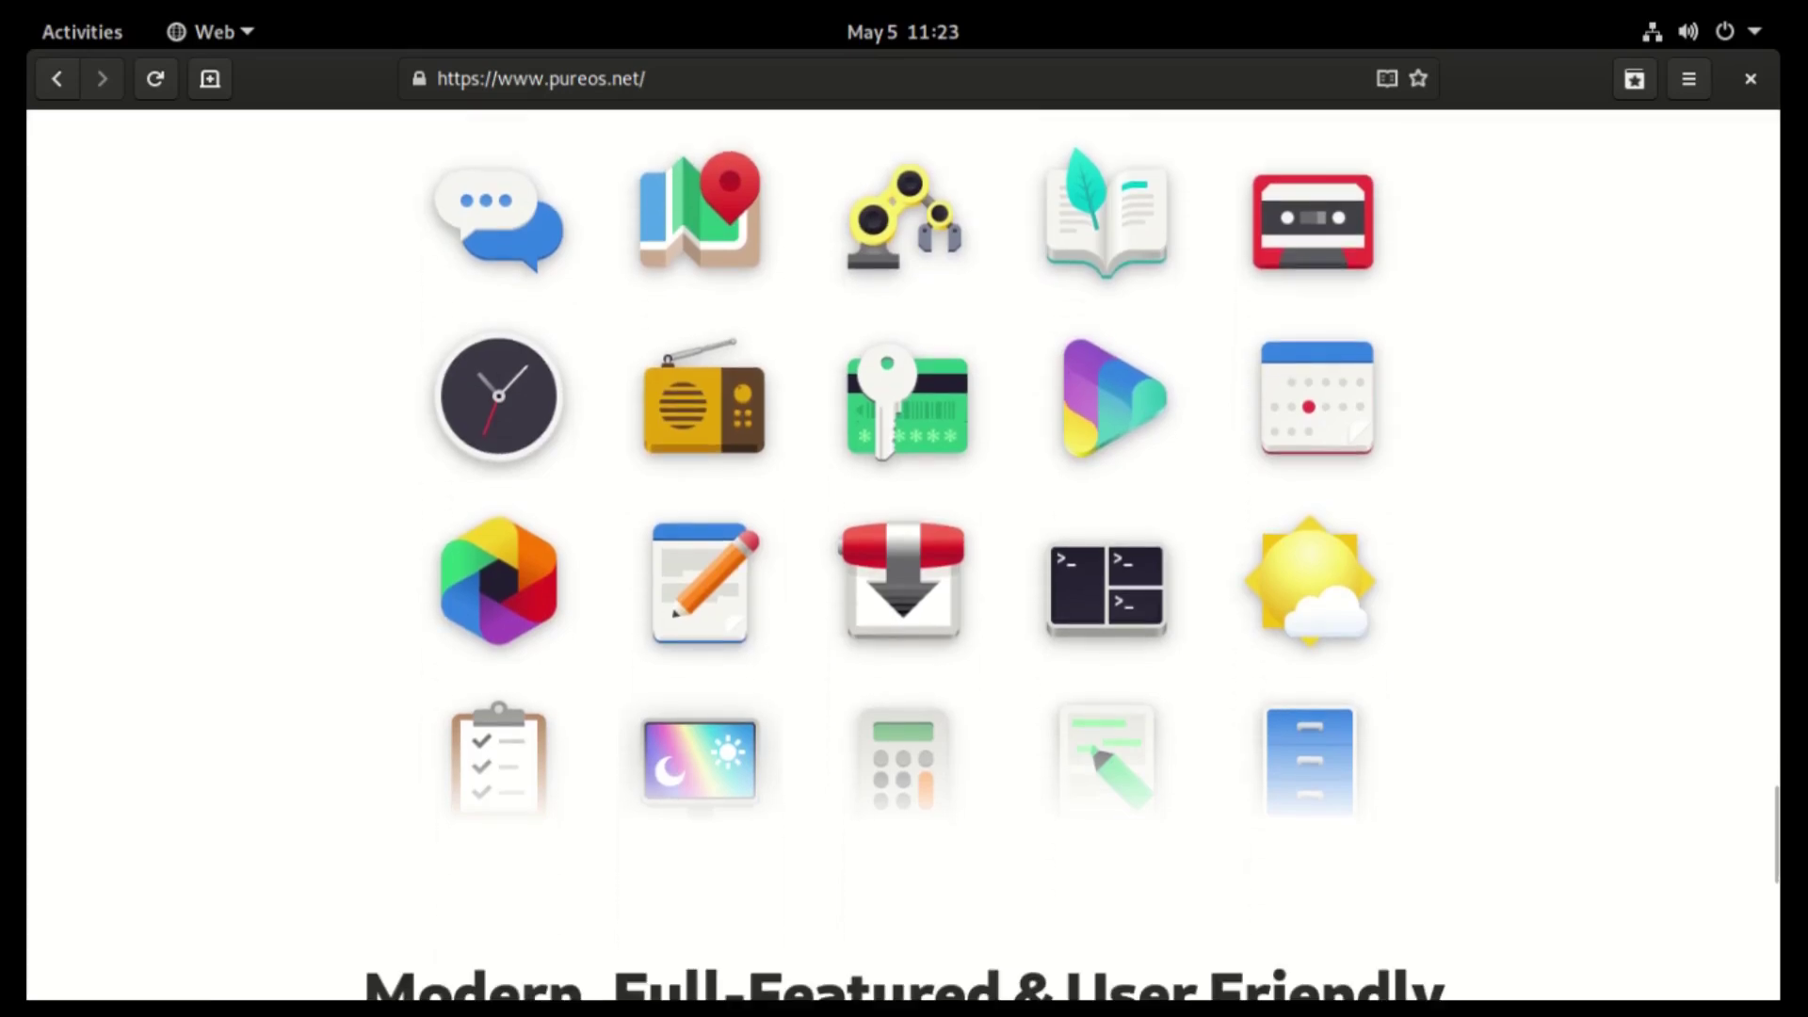
pyautogui.scroll(-5, 902, 556)
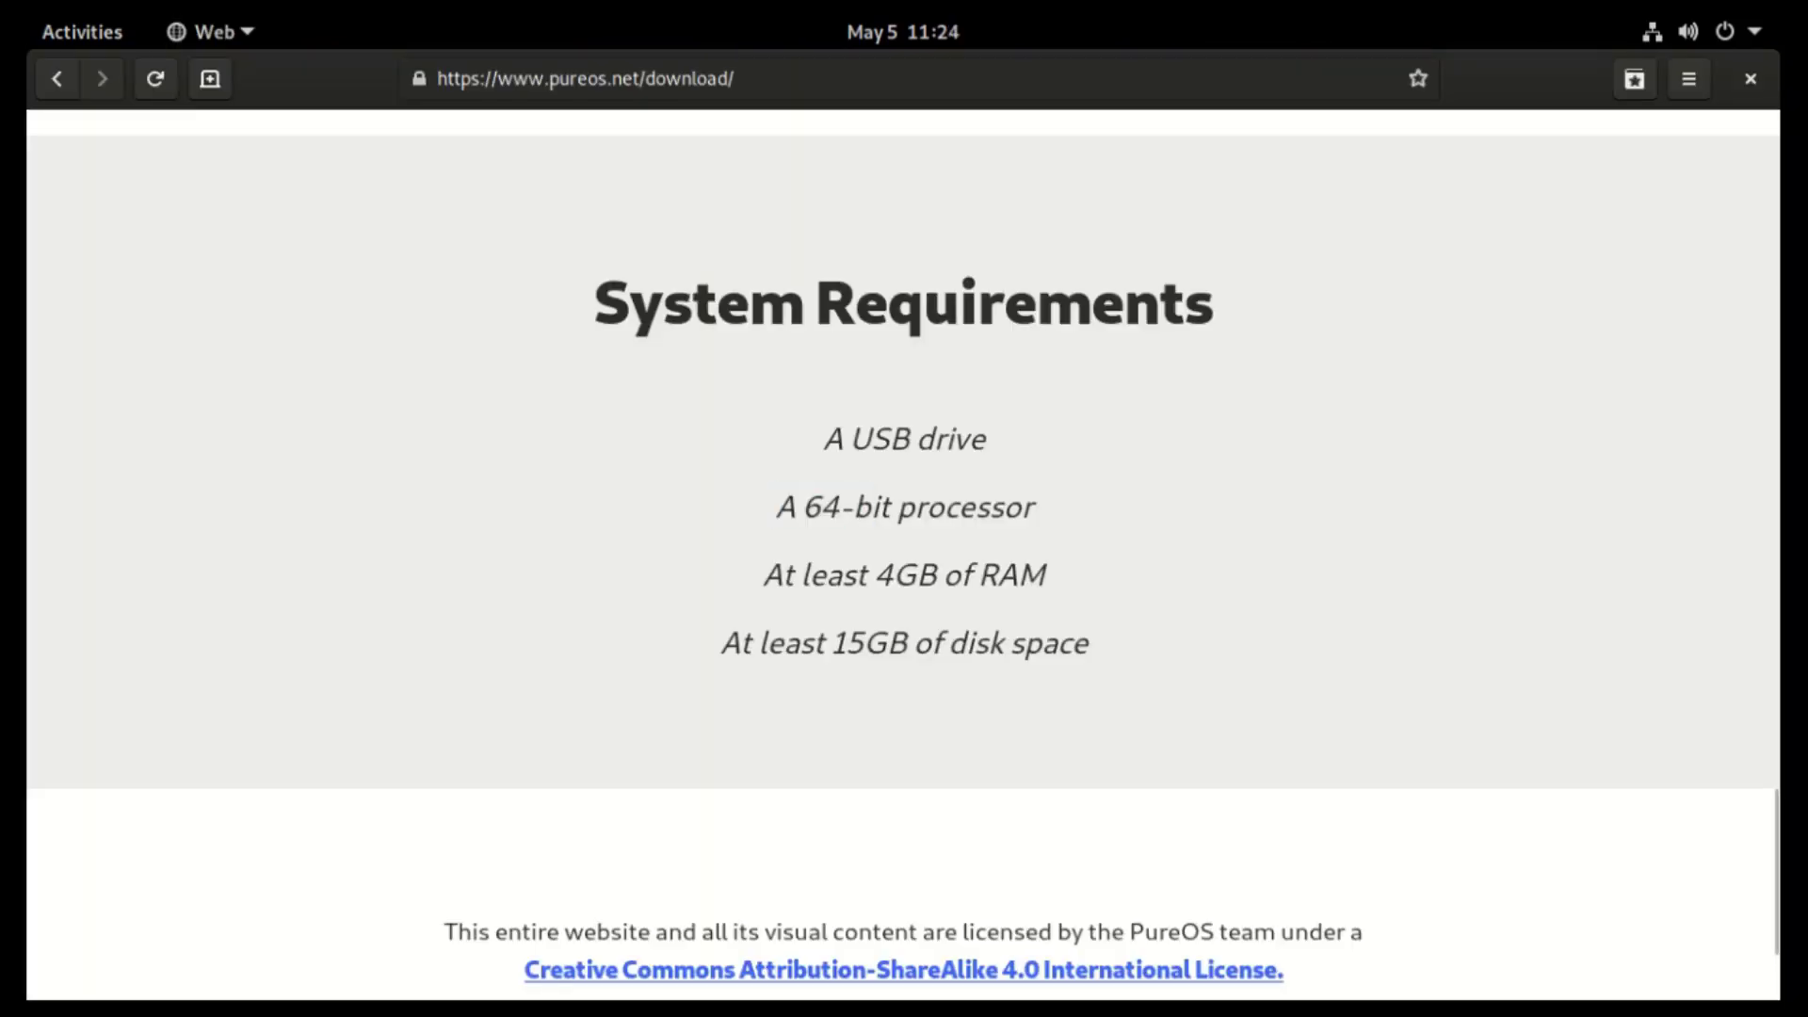
# - Highlight the processor, RAM and disk space entries while reading the System Requirements on the PureOS download page
pyautogui.moveTo(776, 506); pyautogui.dragTo(1034, 506)
pyautogui.moveTo(764, 575); pyautogui.dragTo(1045, 574)
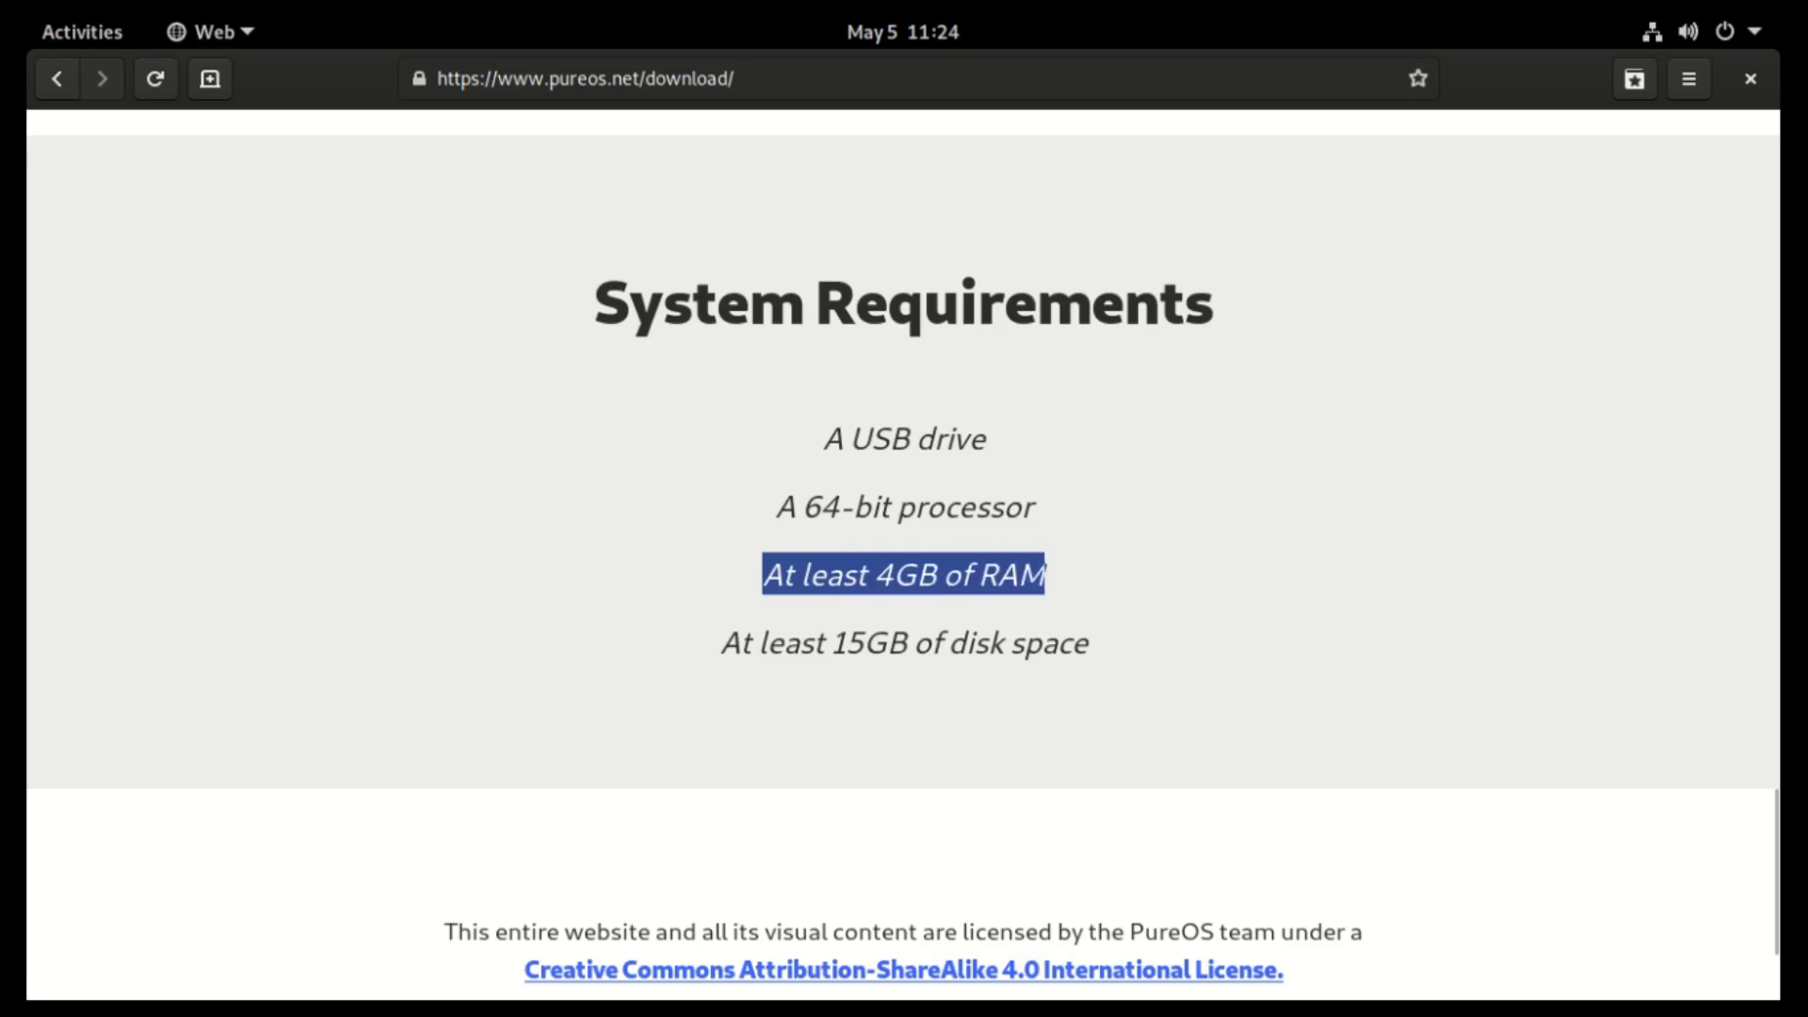
pyautogui.moveTo(721, 642); pyautogui.dragTo(1089, 643)
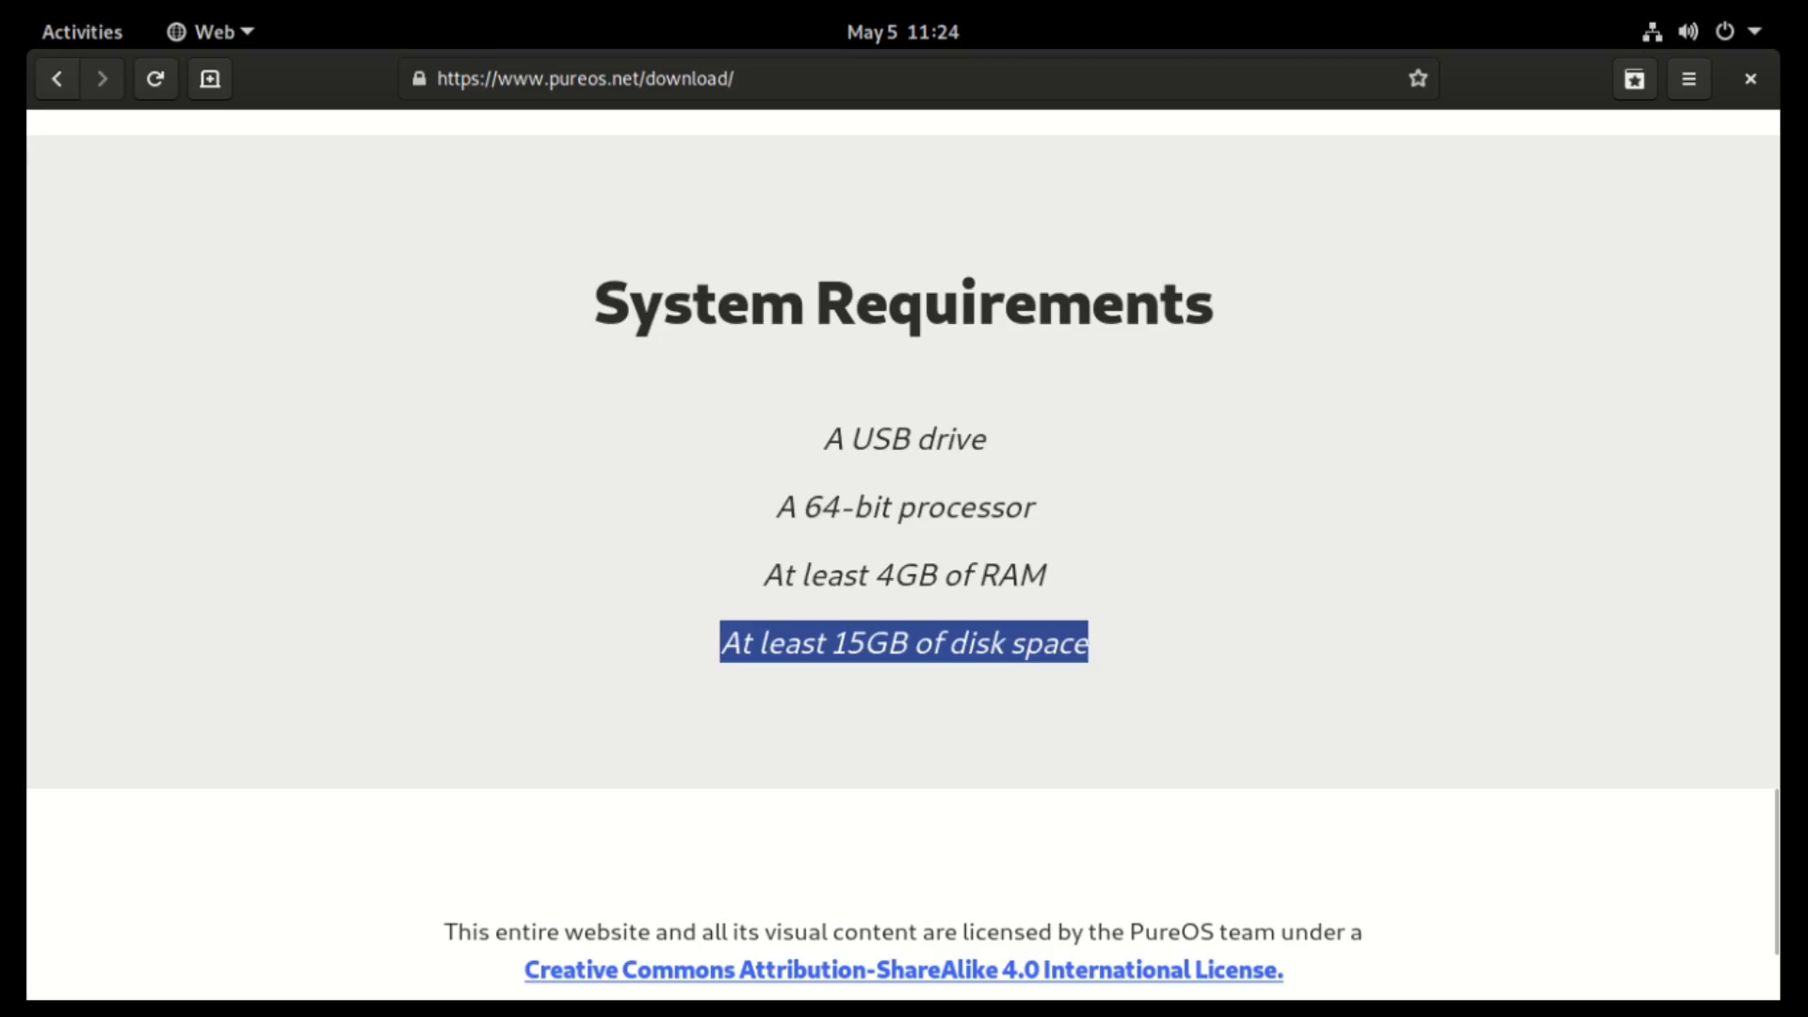
pyautogui.scroll(-2, 902, 548)
pyautogui.scroll(-2, 902, 546)
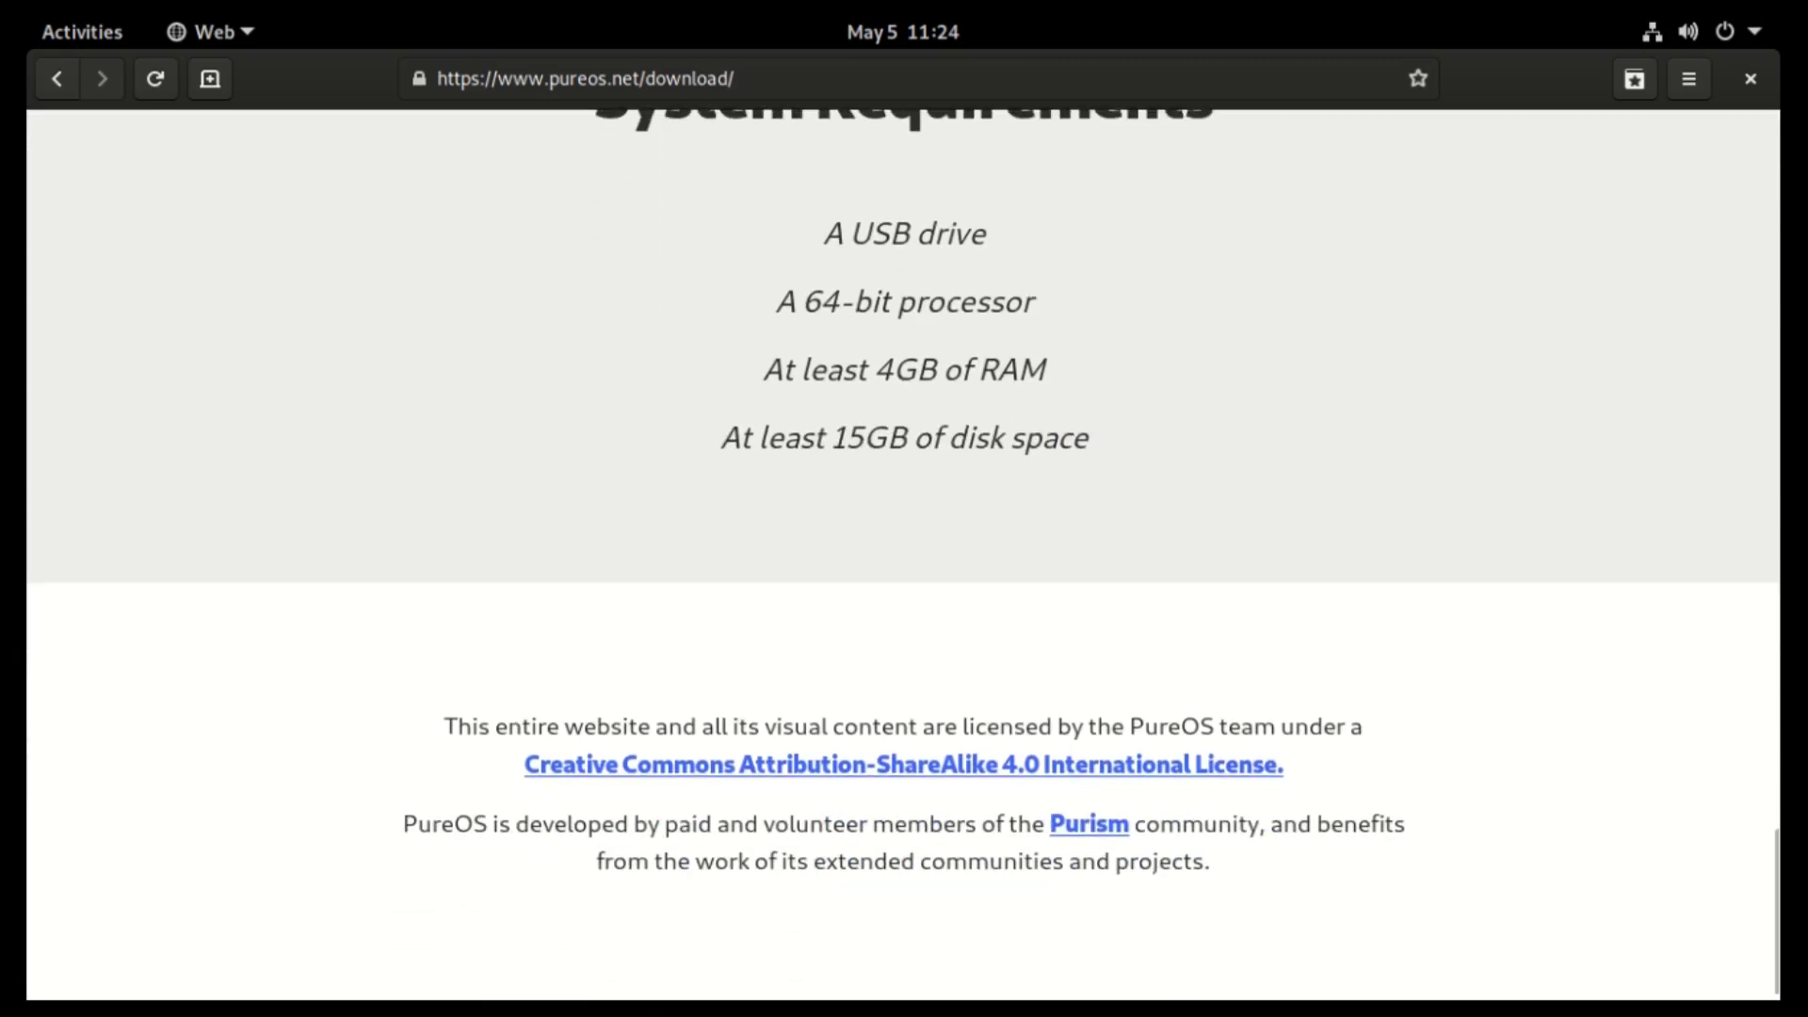
pyautogui.scroll(3, 902, 546)
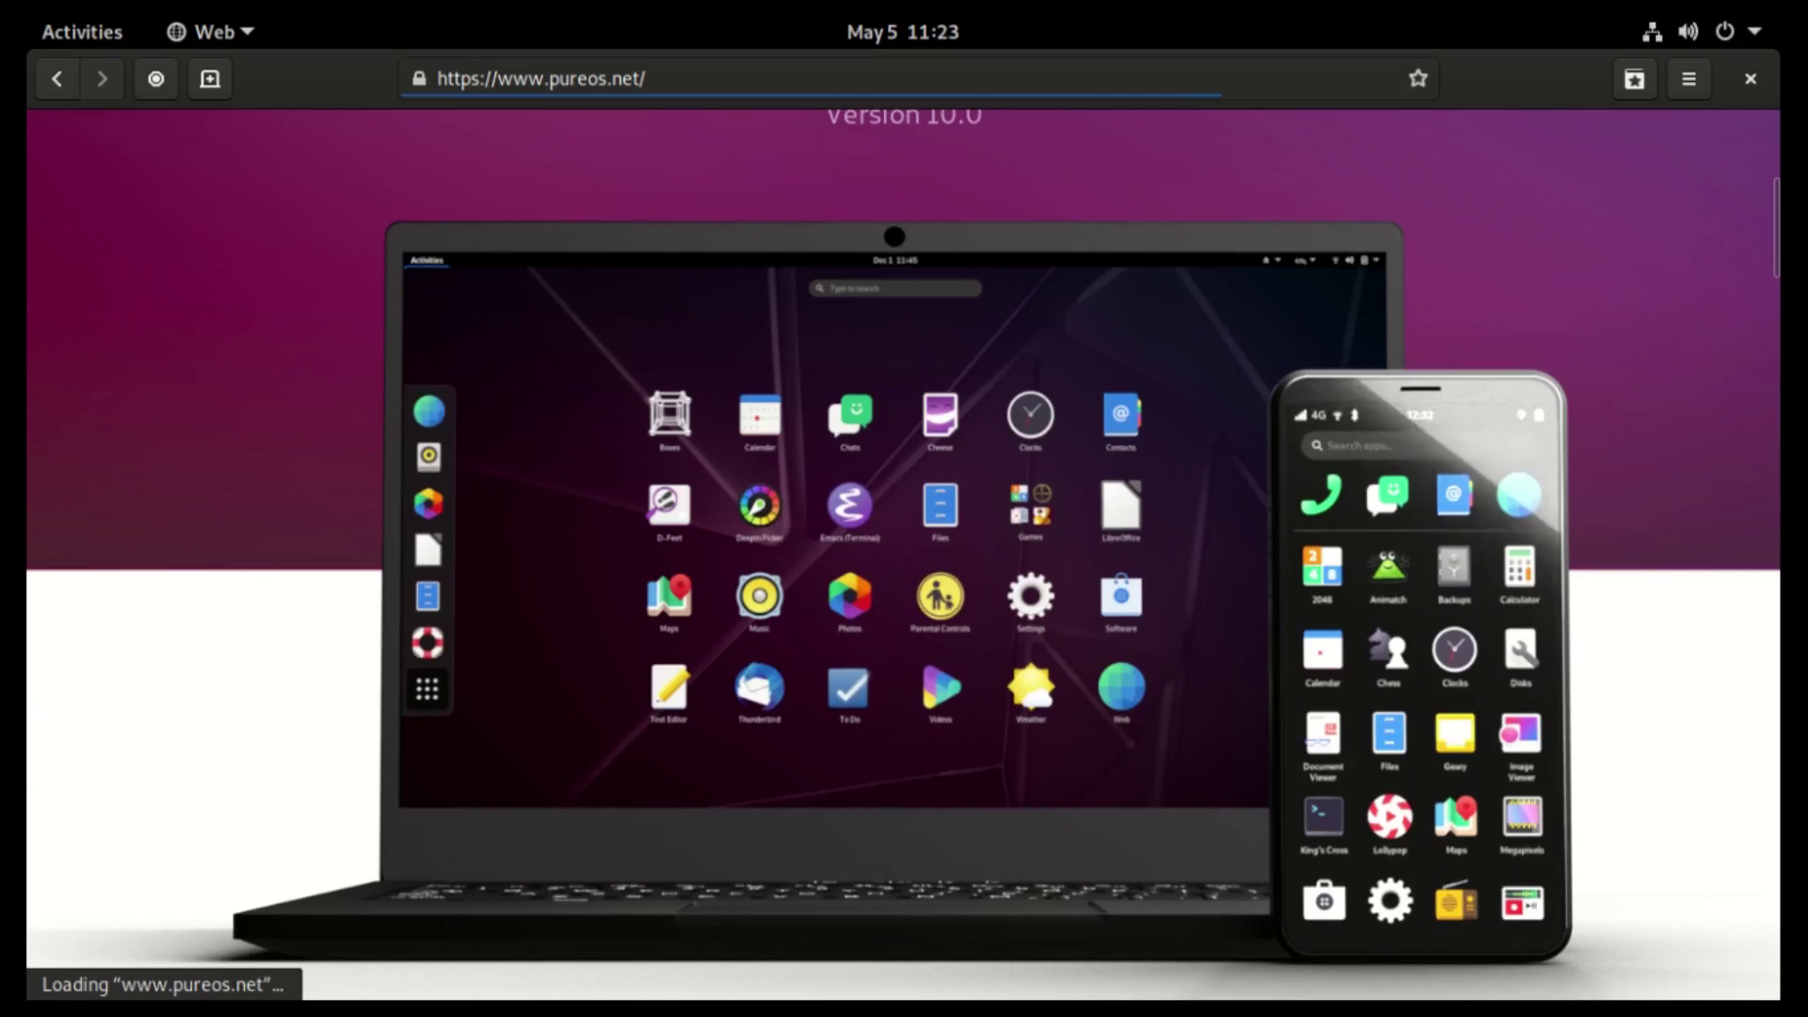
# - View the laptop and phone picture on the PureOS homepage, and highlight the OS Type value in the About settings
pyautogui.scroll(-8, 902, 555)
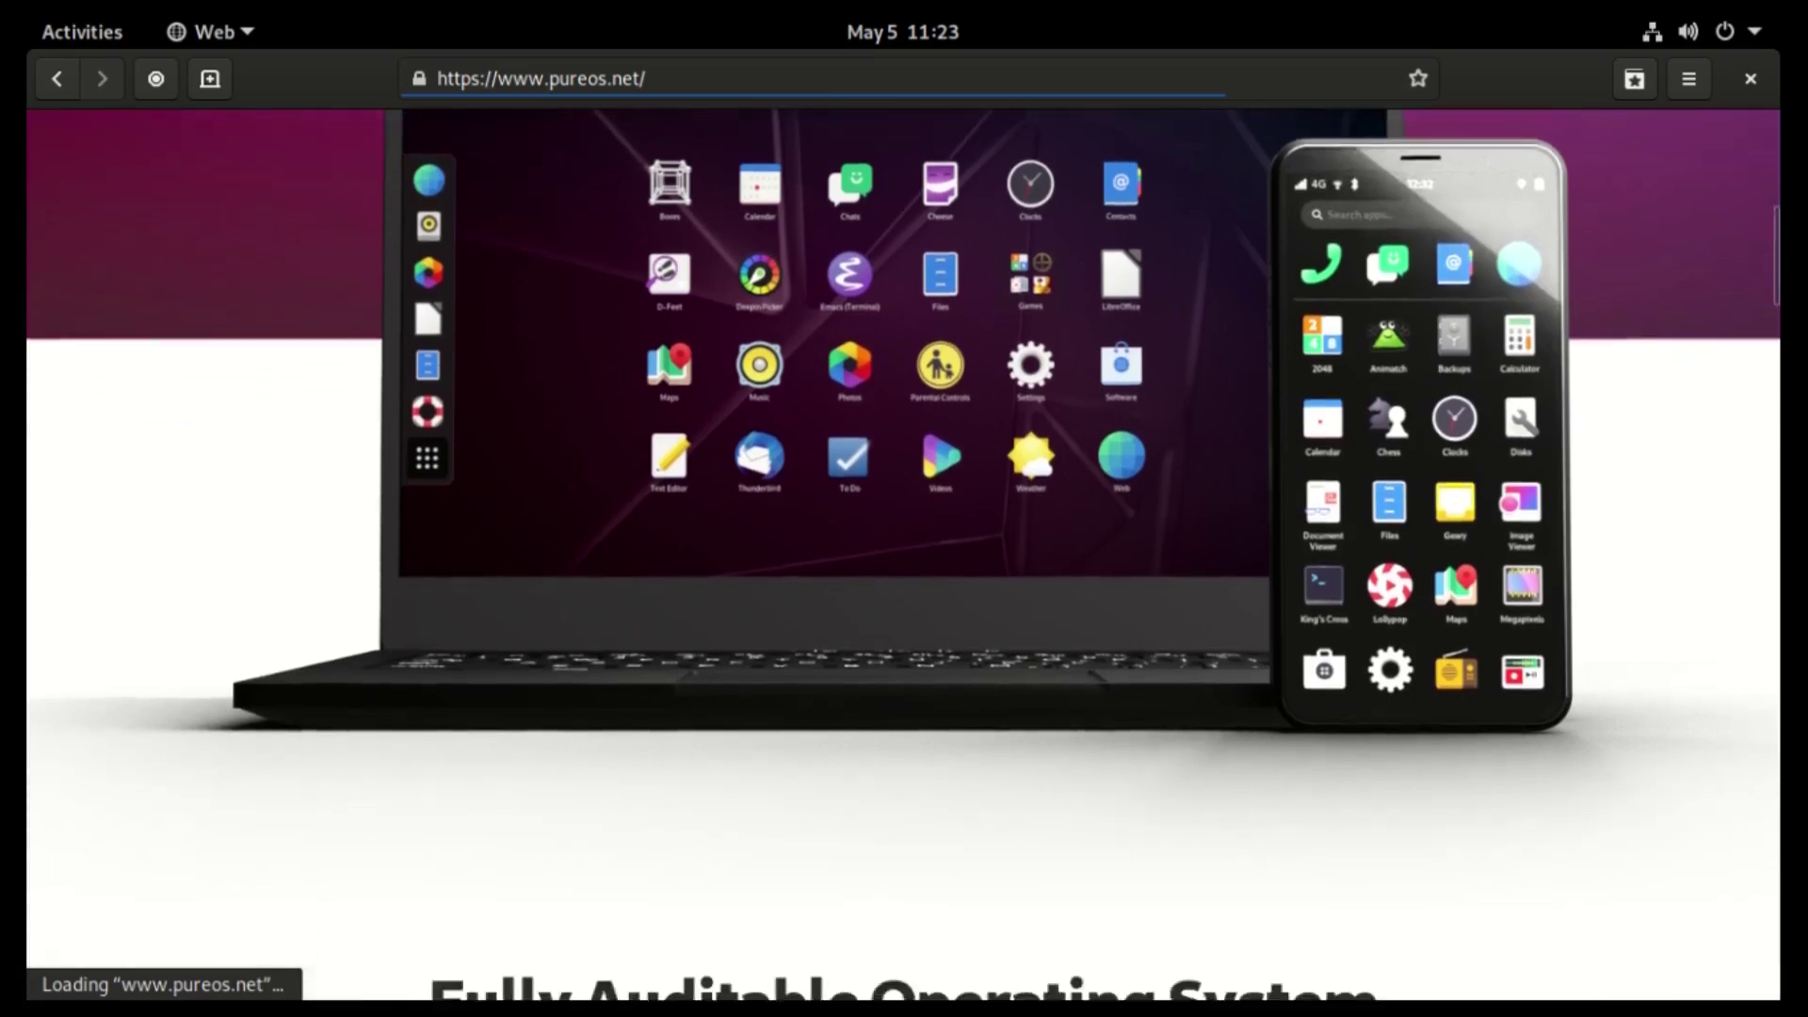
pyautogui.scroll(-3, 902, 555)
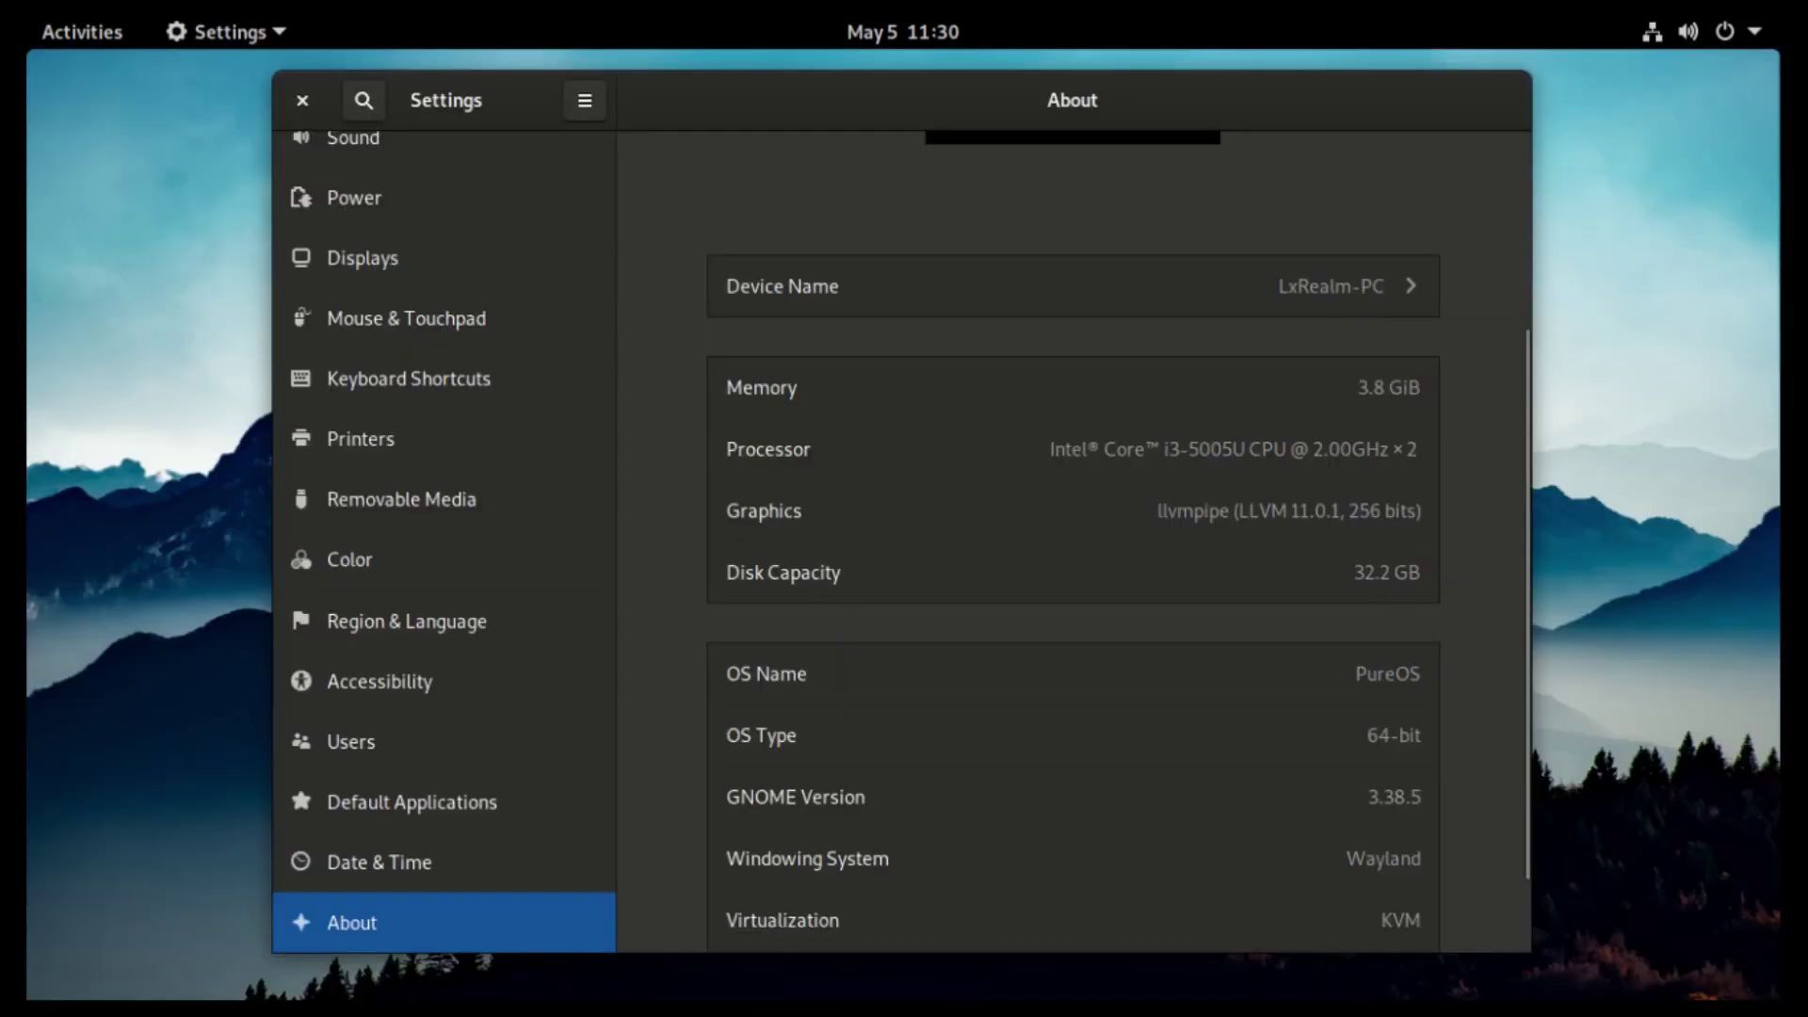
pyautogui.doubleClick(1394, 735)
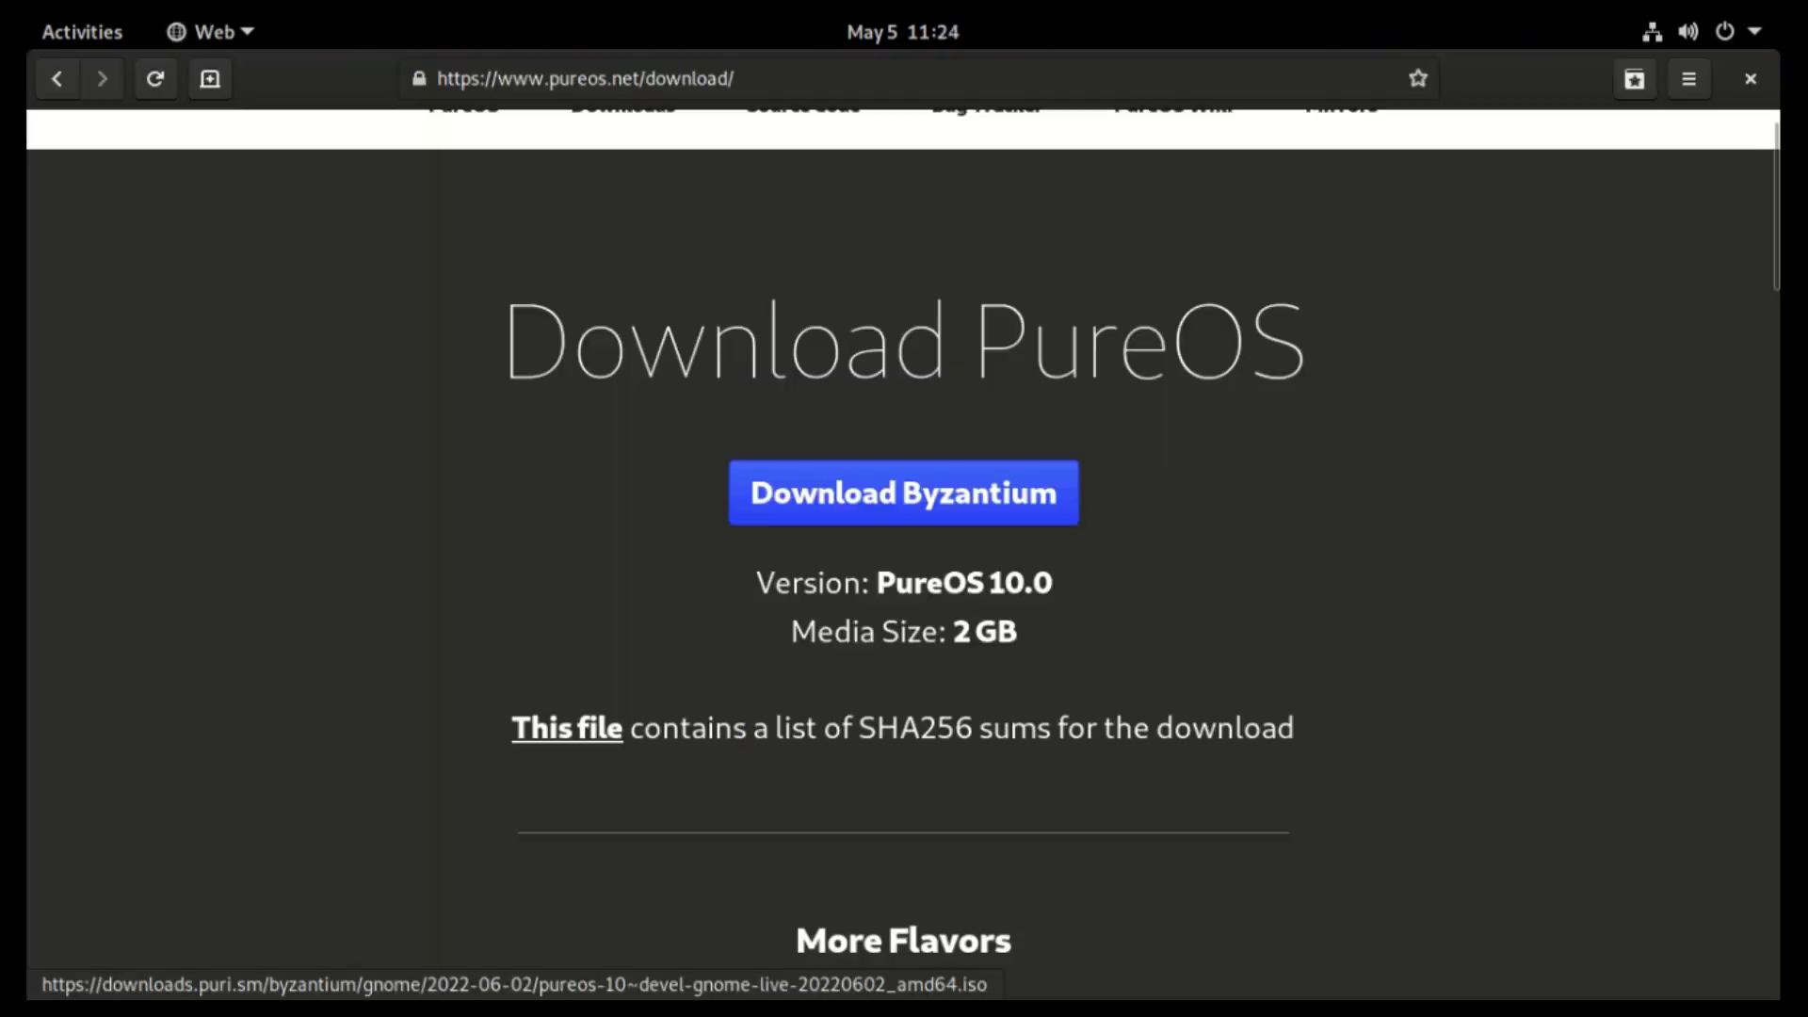
# - Review the Byzantium download and the KDE Plasma edition under More Flavors on the PureOS download page
pyautogui.click(763, 492)
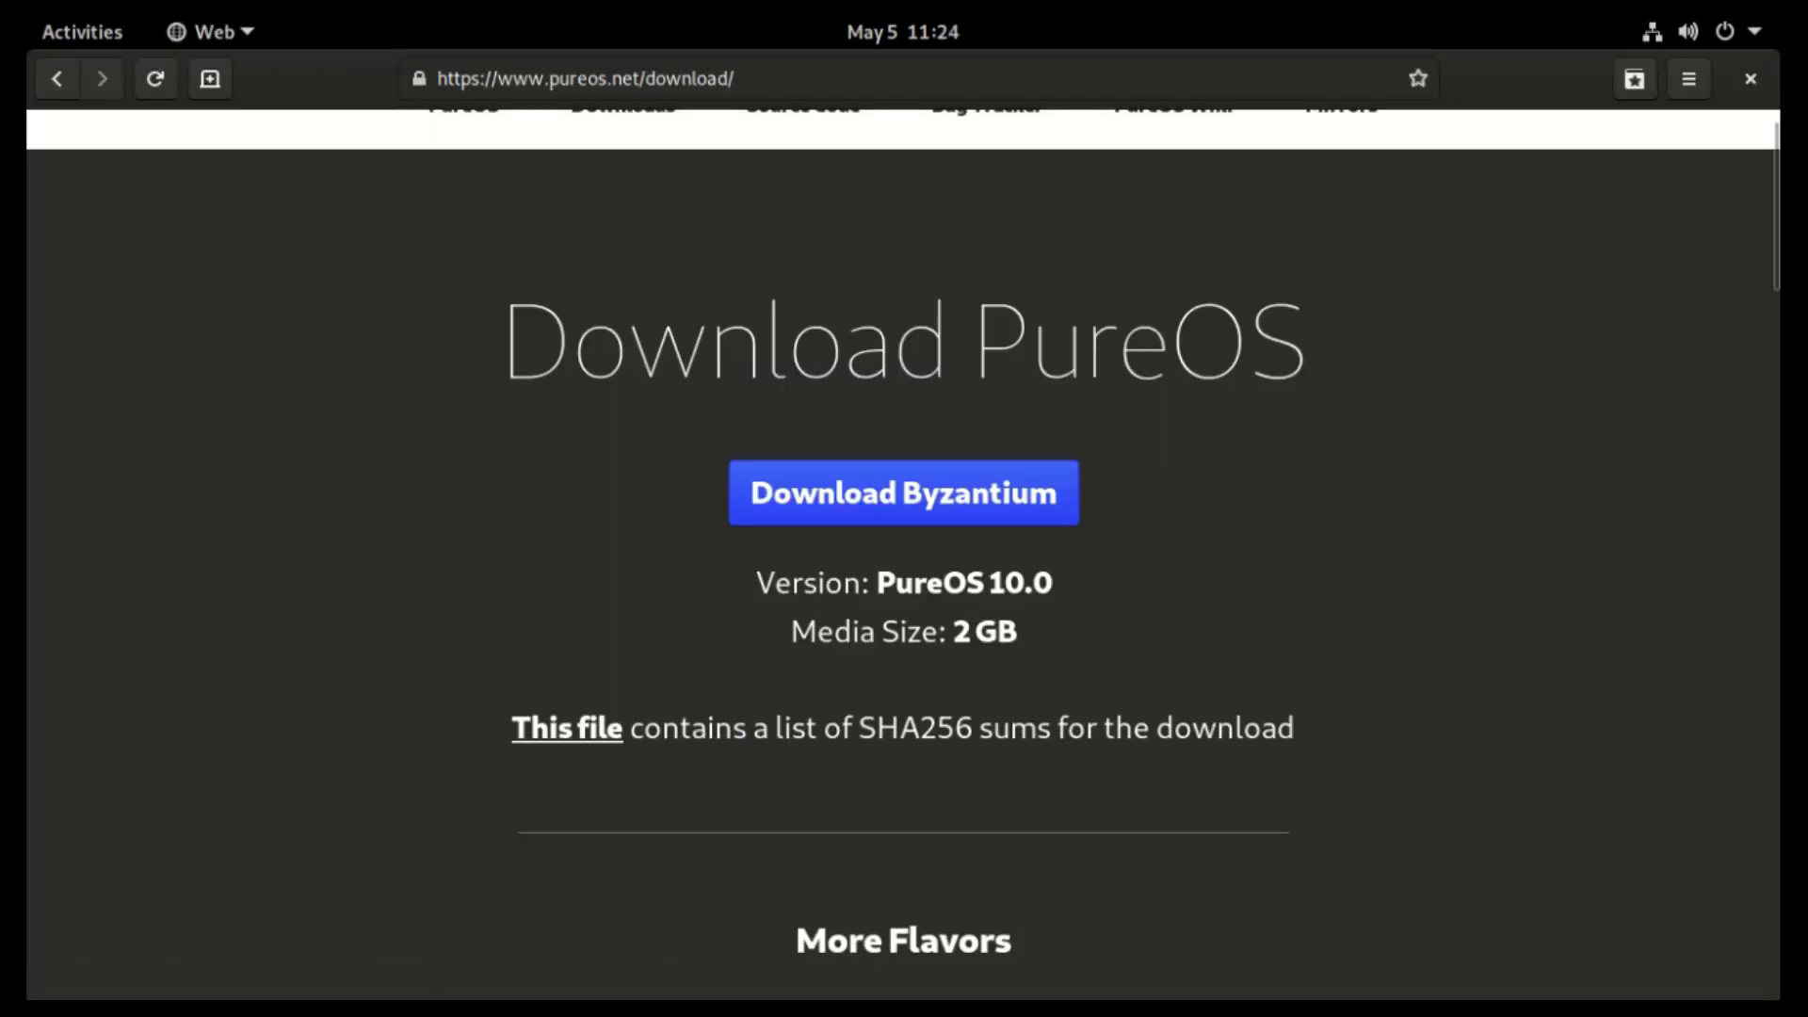
pyautogui.scroll(-5, 902, 556)
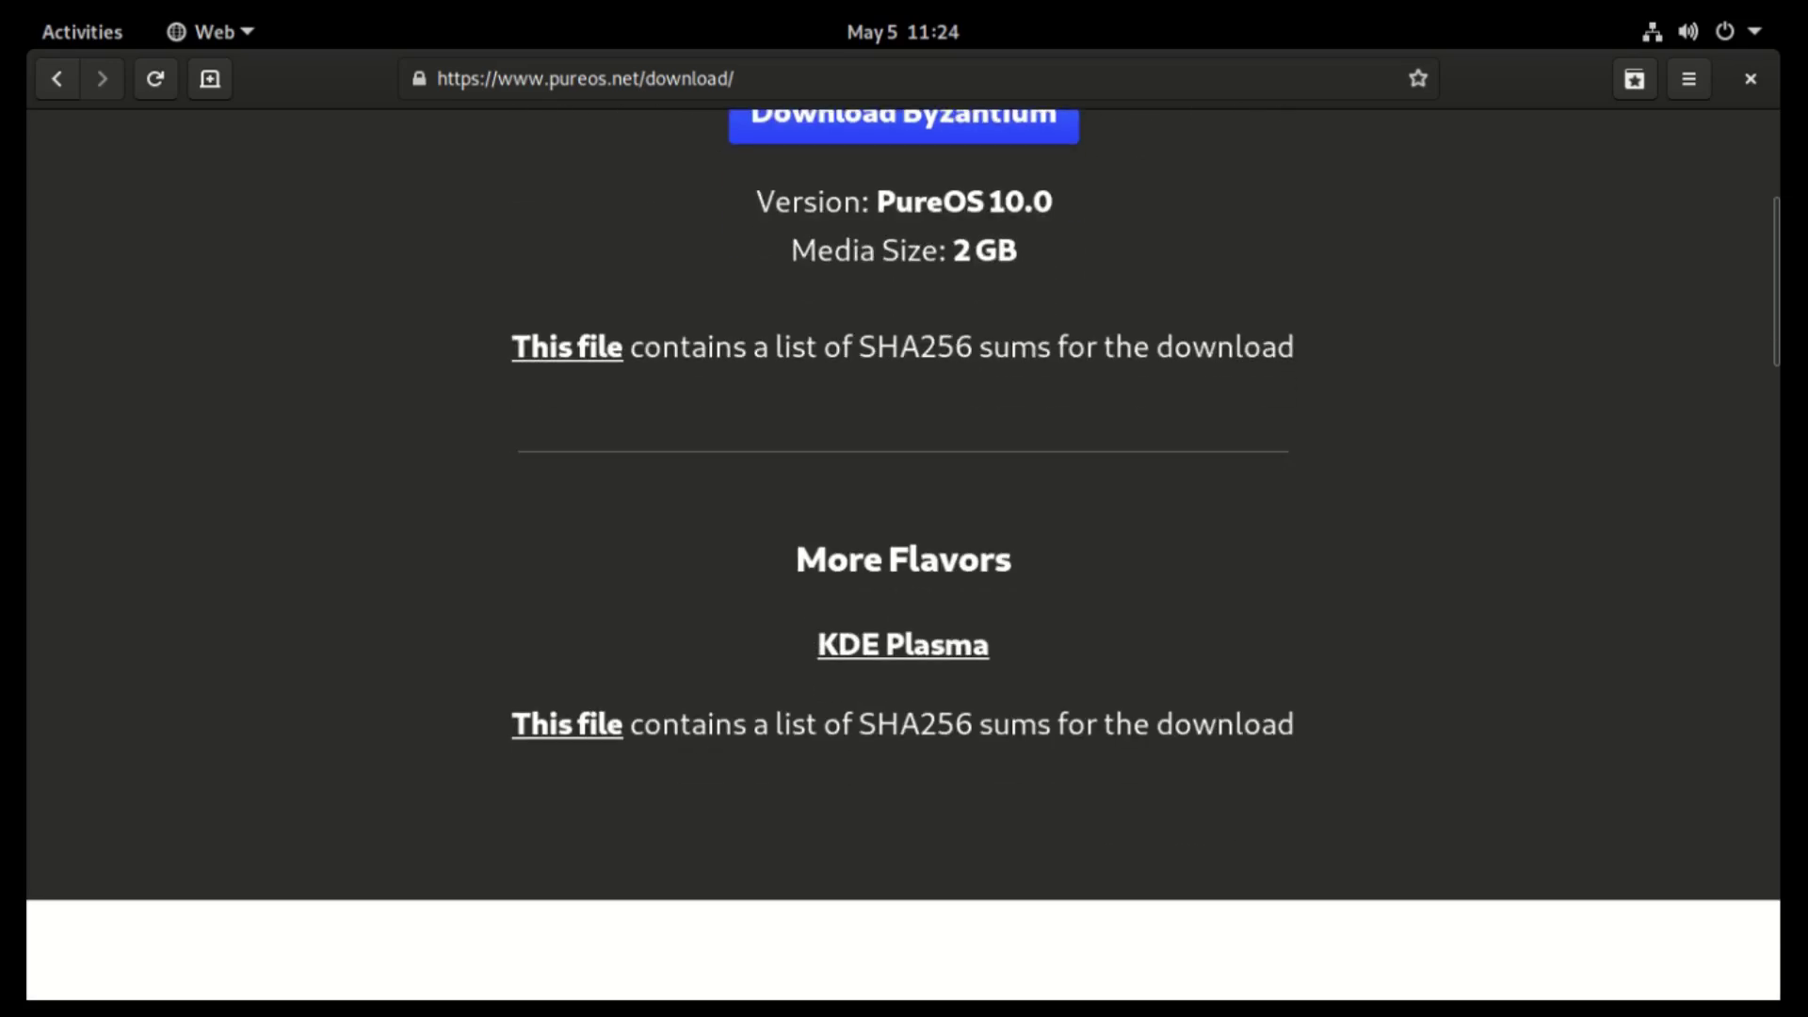
pyautogui.click(902, 614)
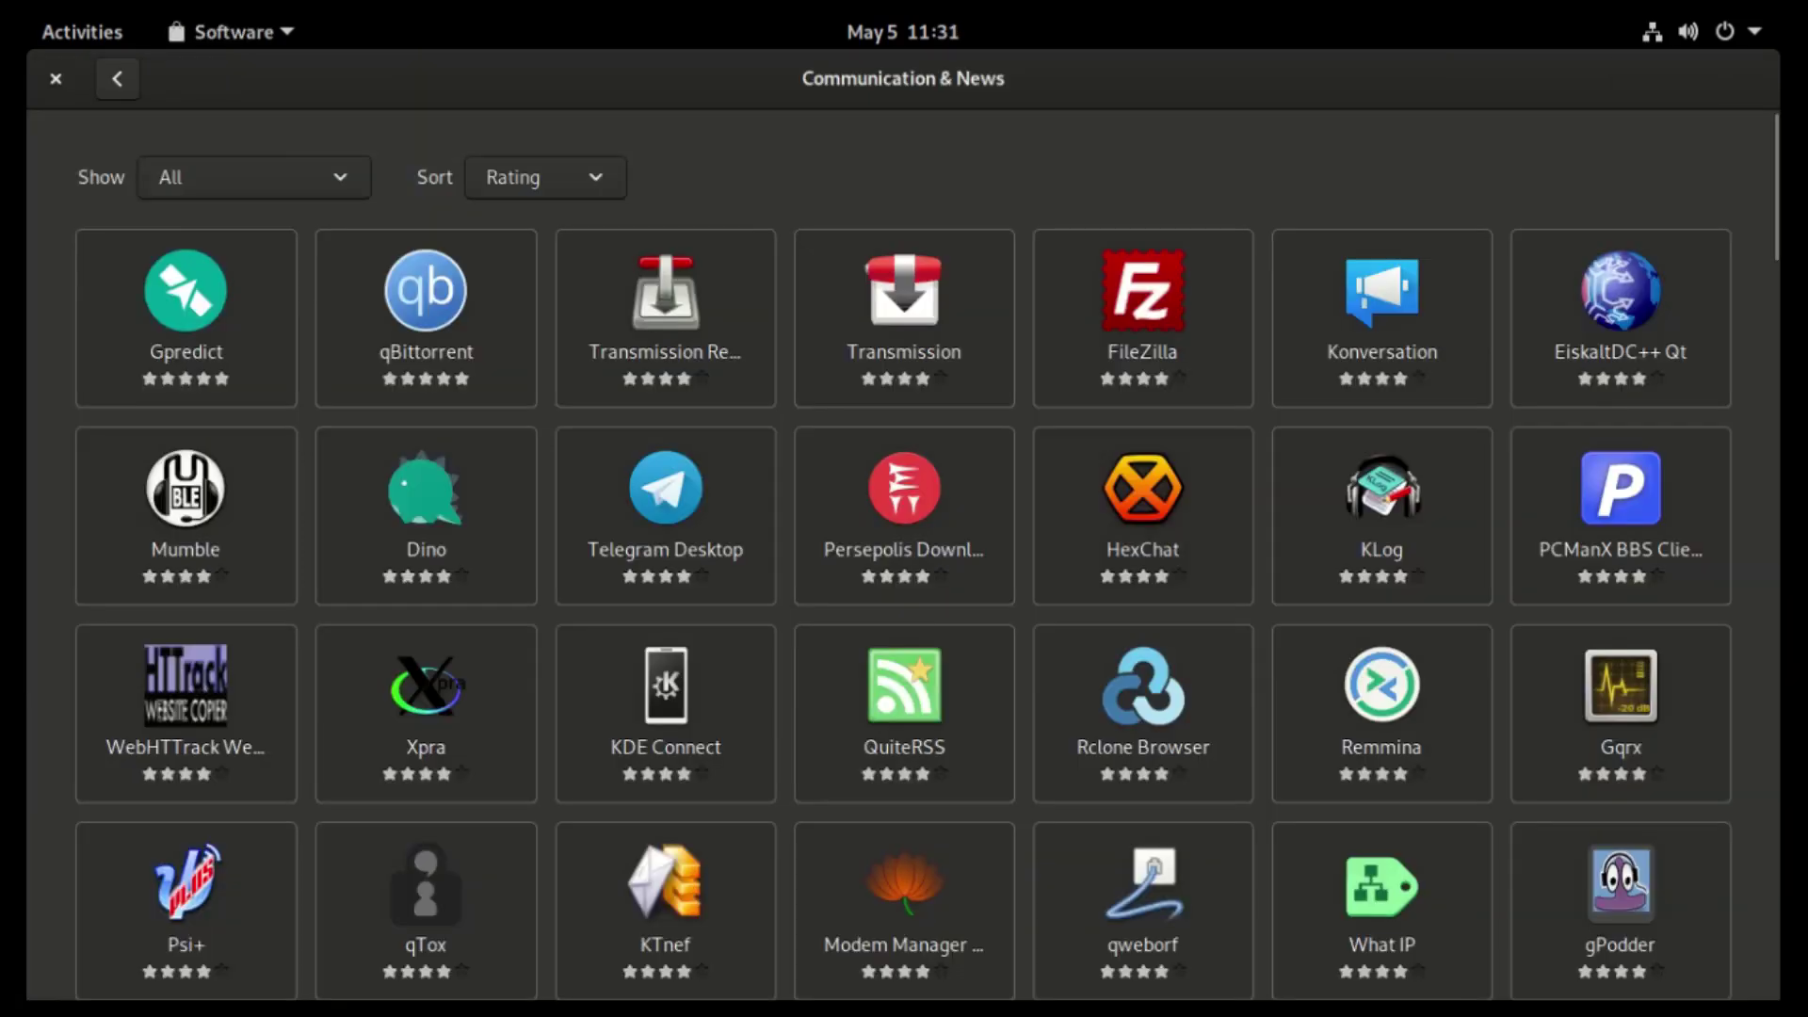
# - Browse the Communication & News category in Software and view the details page of Chromium Web Browser
pyautogui.scroll(-3, 927, 555)
pyautogui.scroll(-4, 927, 556)
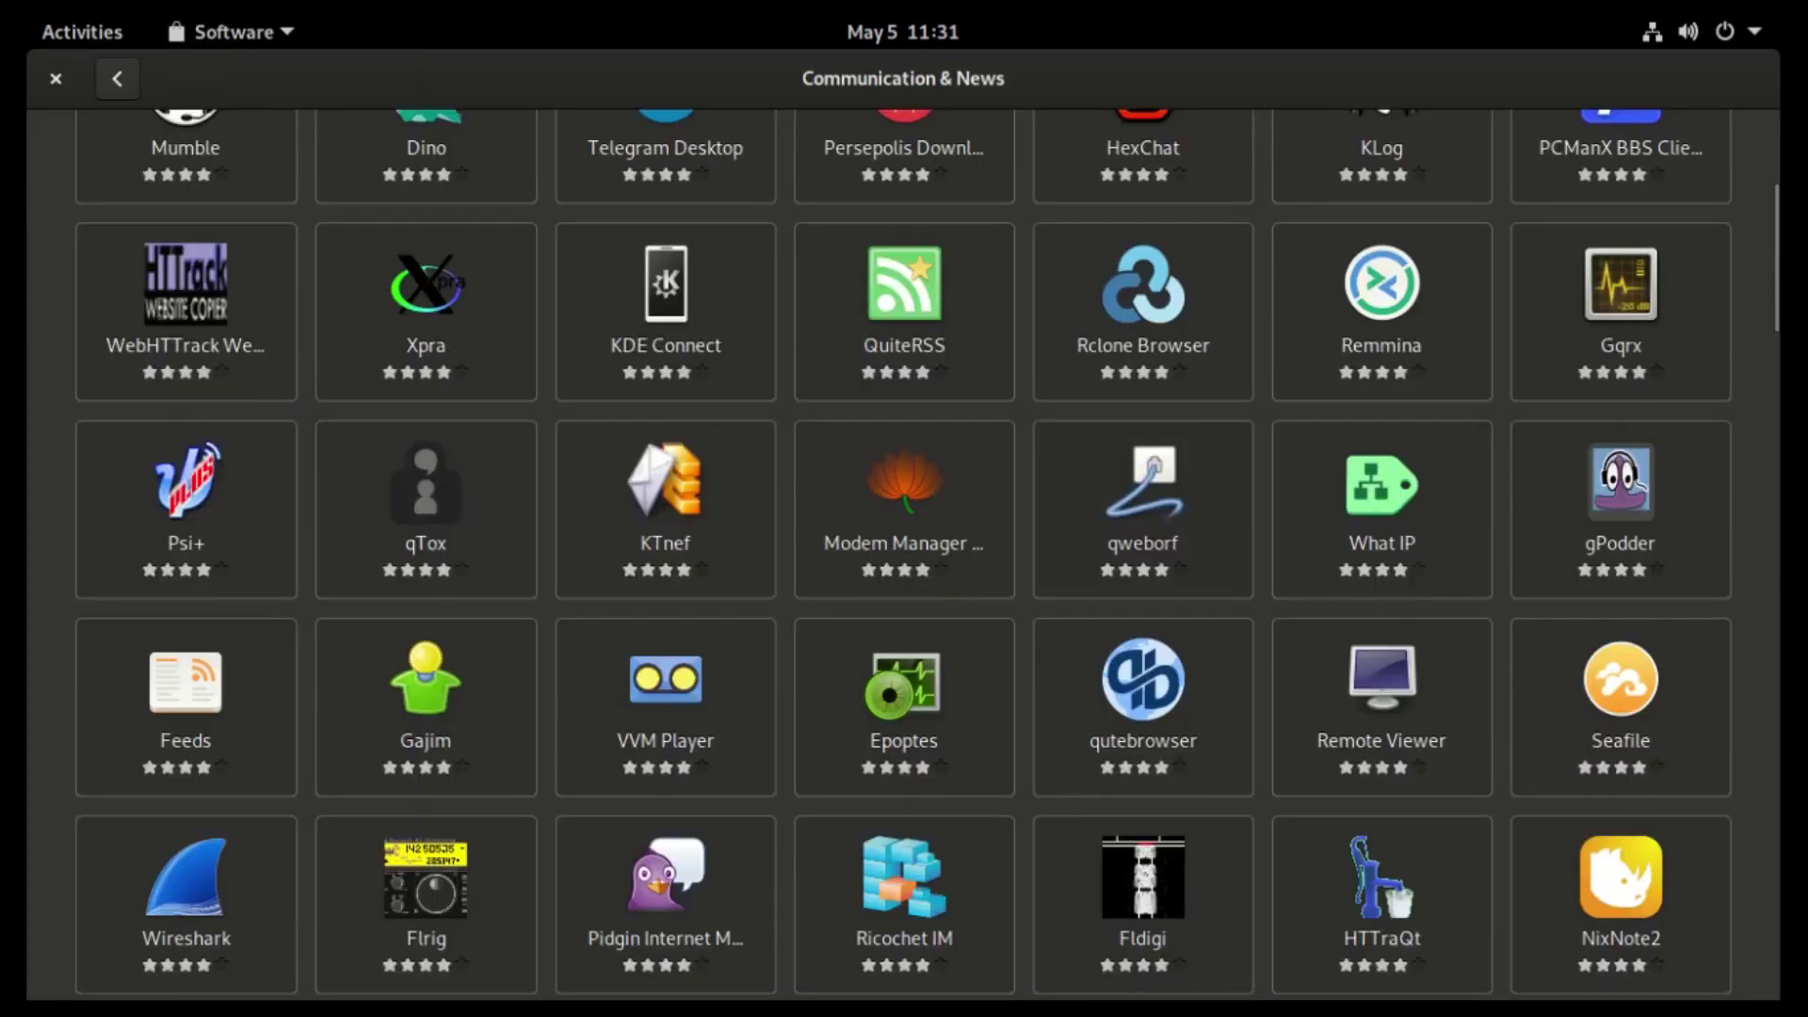
pyautogui.scroll(-5, 926, 555)
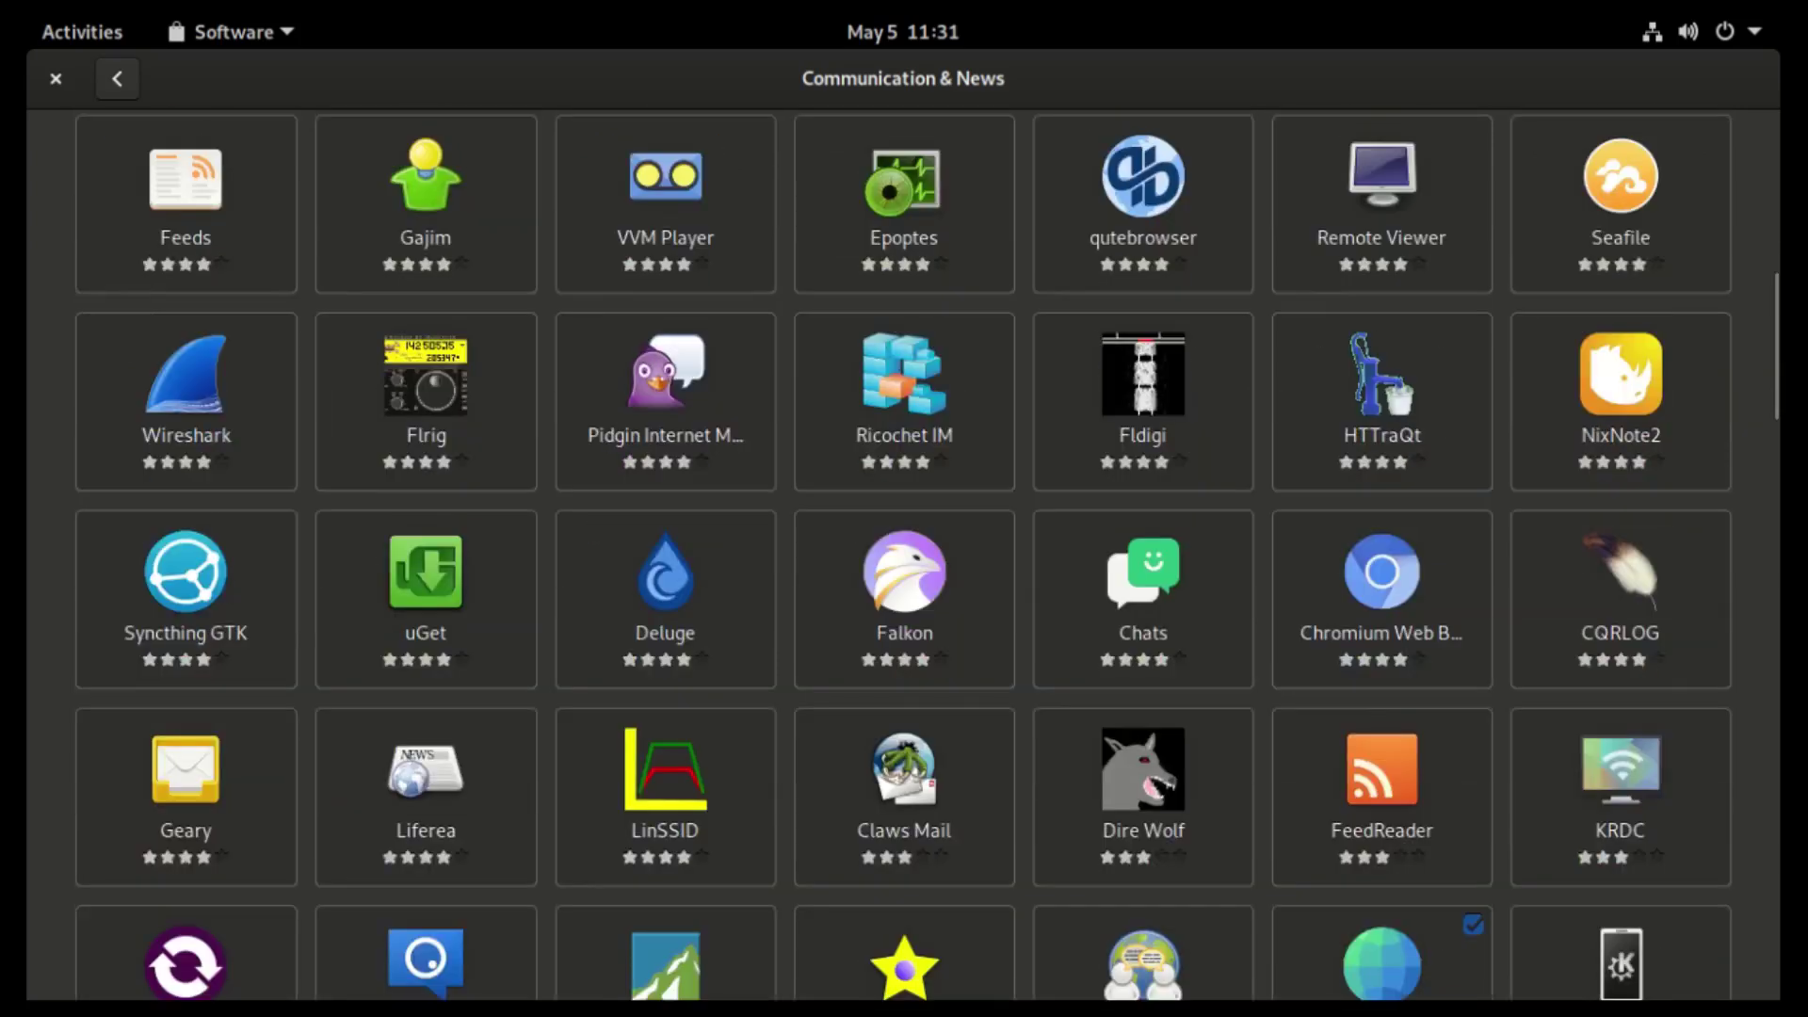
pyautogui.click(1381, 490)
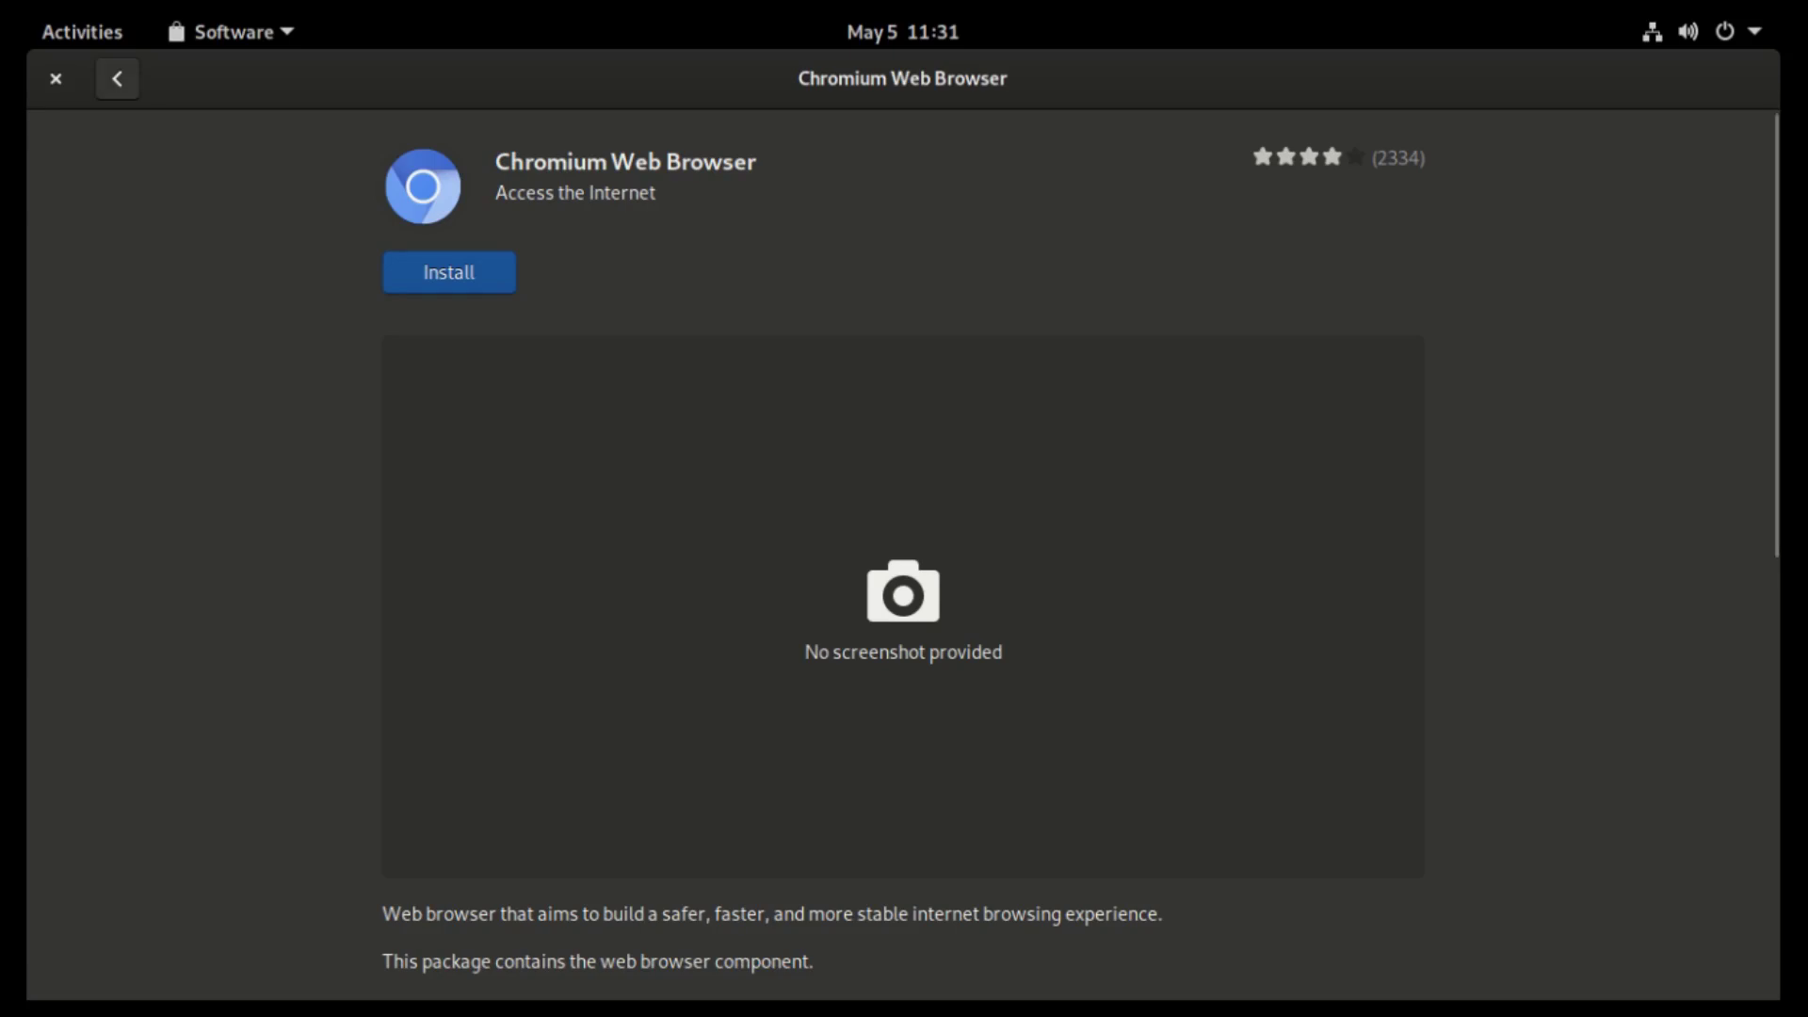
pyautogui.click(117, 78)
pyautogui.scroll(-10, 904, 556)
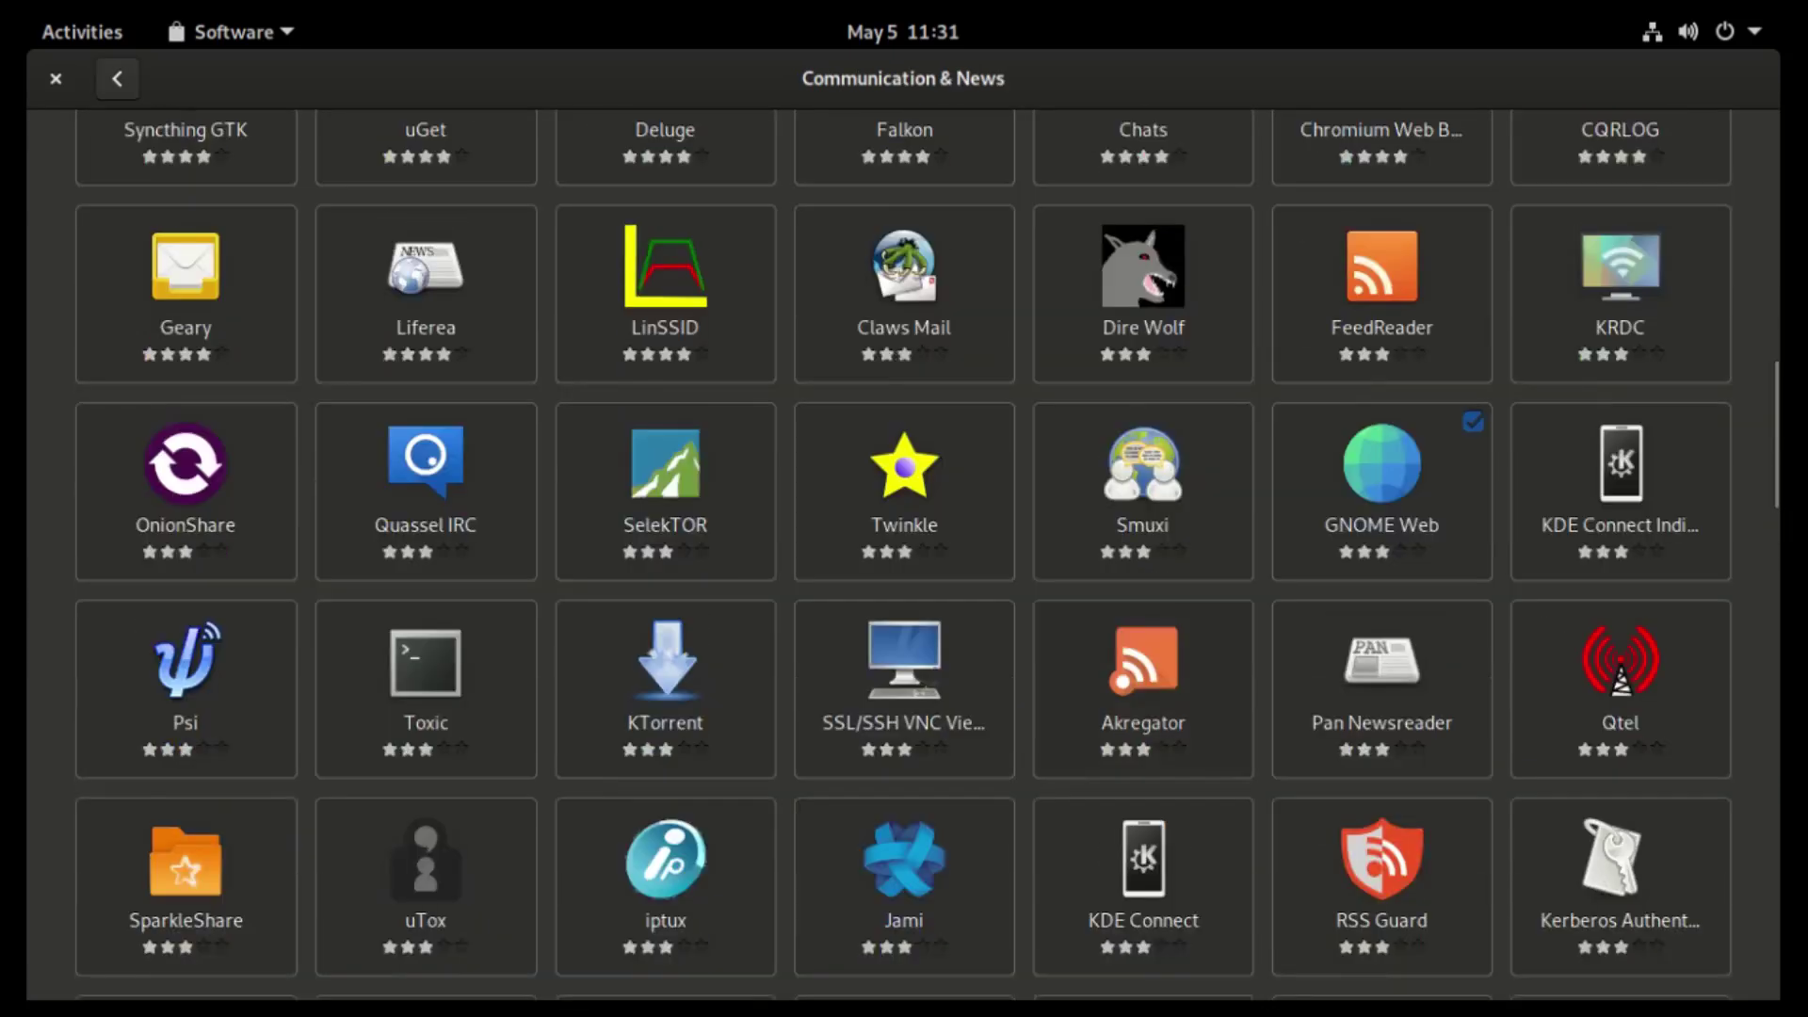
pyautogui.scroll(-10, 904, 556)
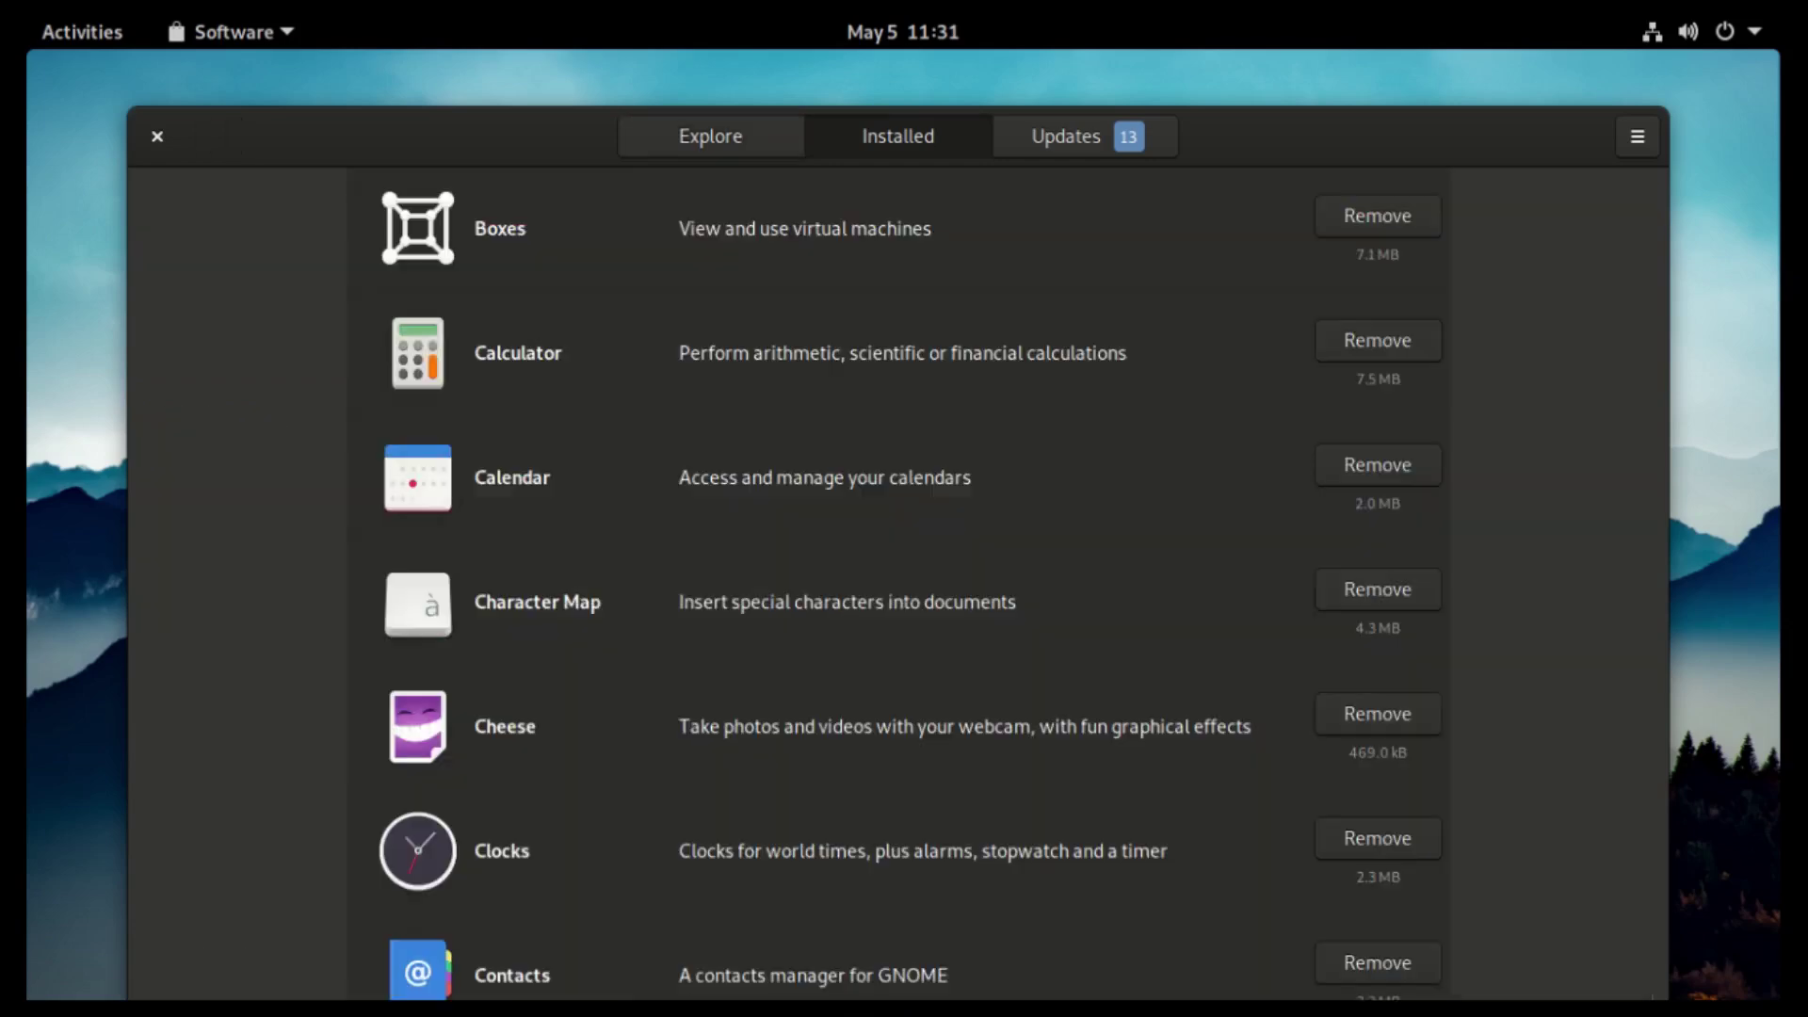
# - Switch from the installed applications to the list of pending updates in Software
pyautogui.click(1066, 135)
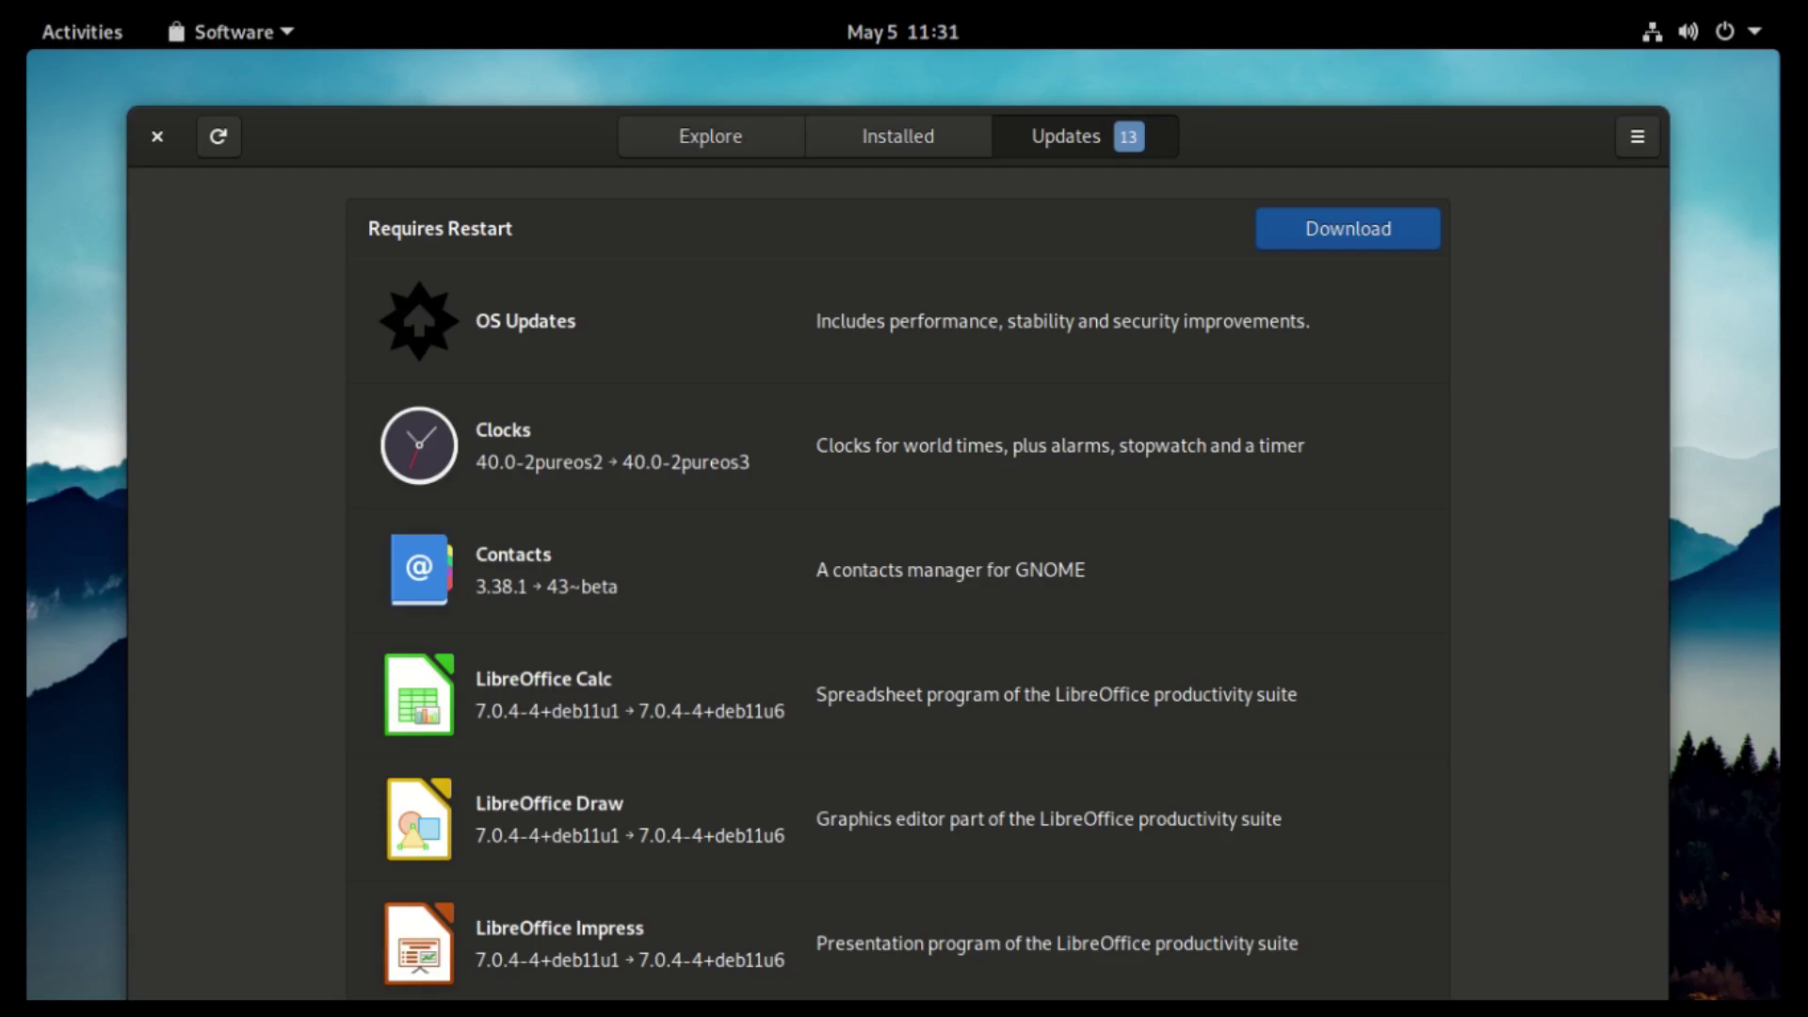
pyautogui.press('F10')
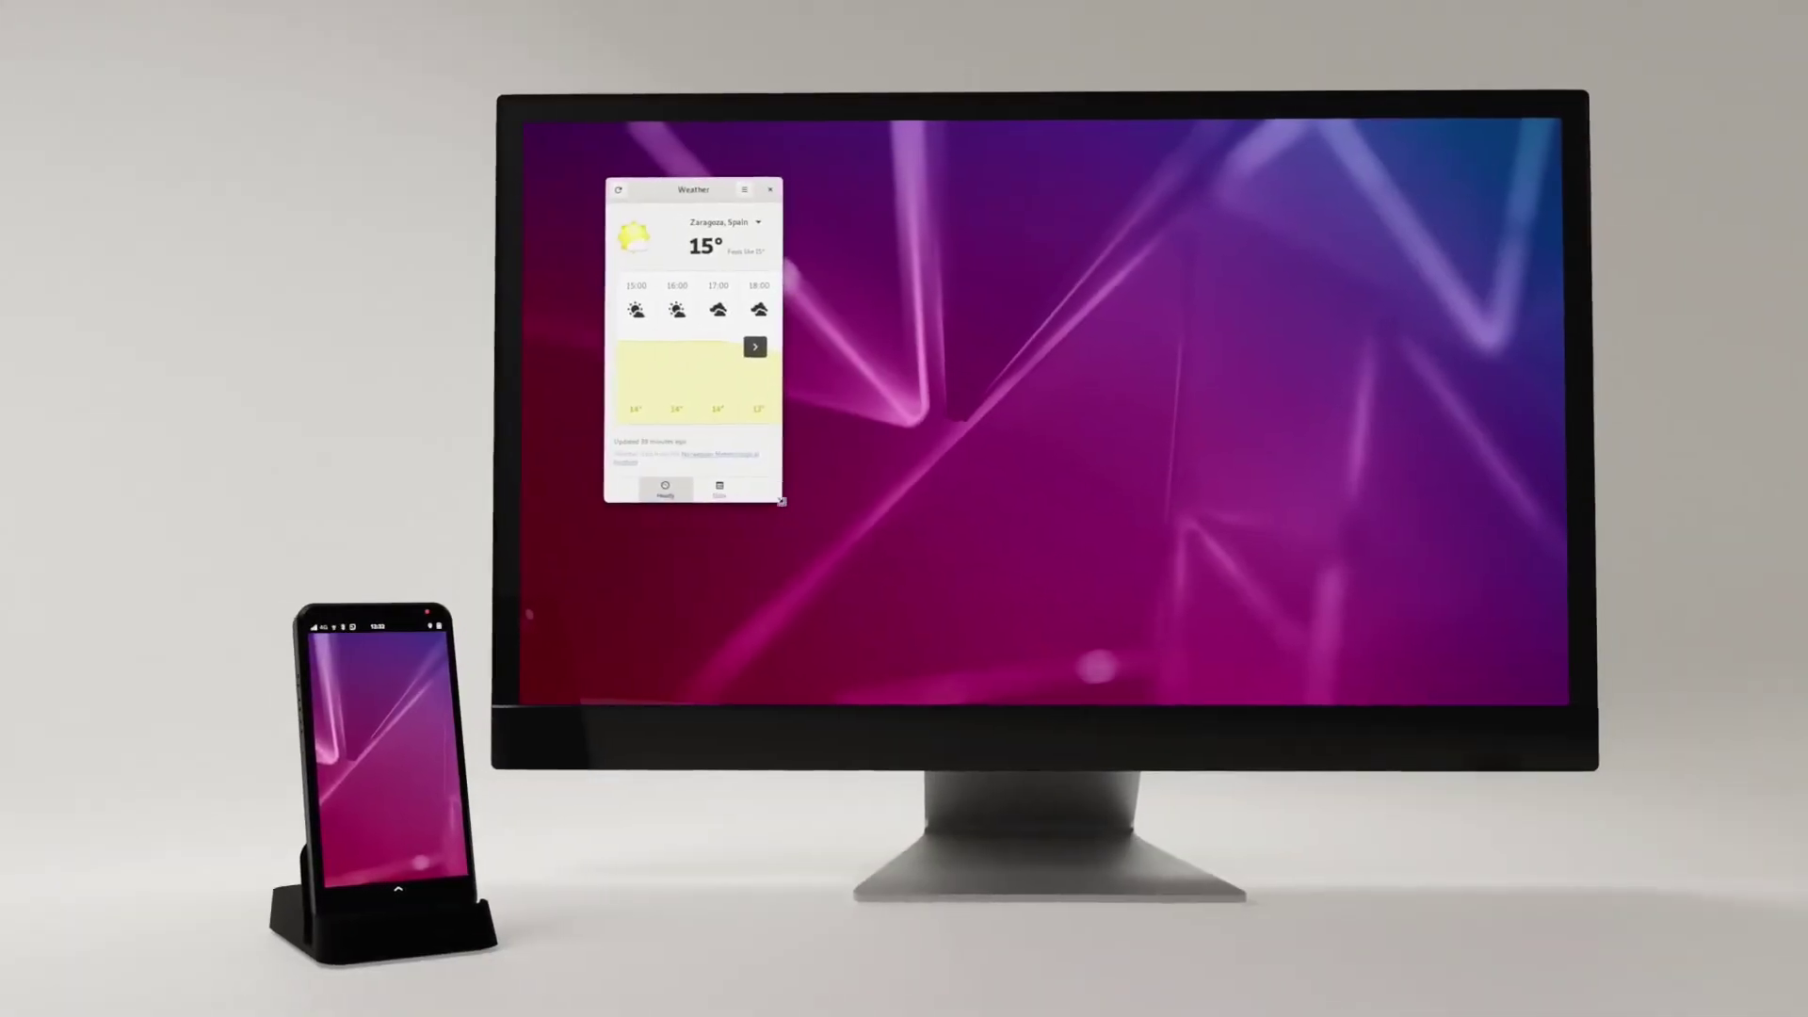
pyautogui.moveTo(781, 502); pyautogui.dragTo(1461, 626)
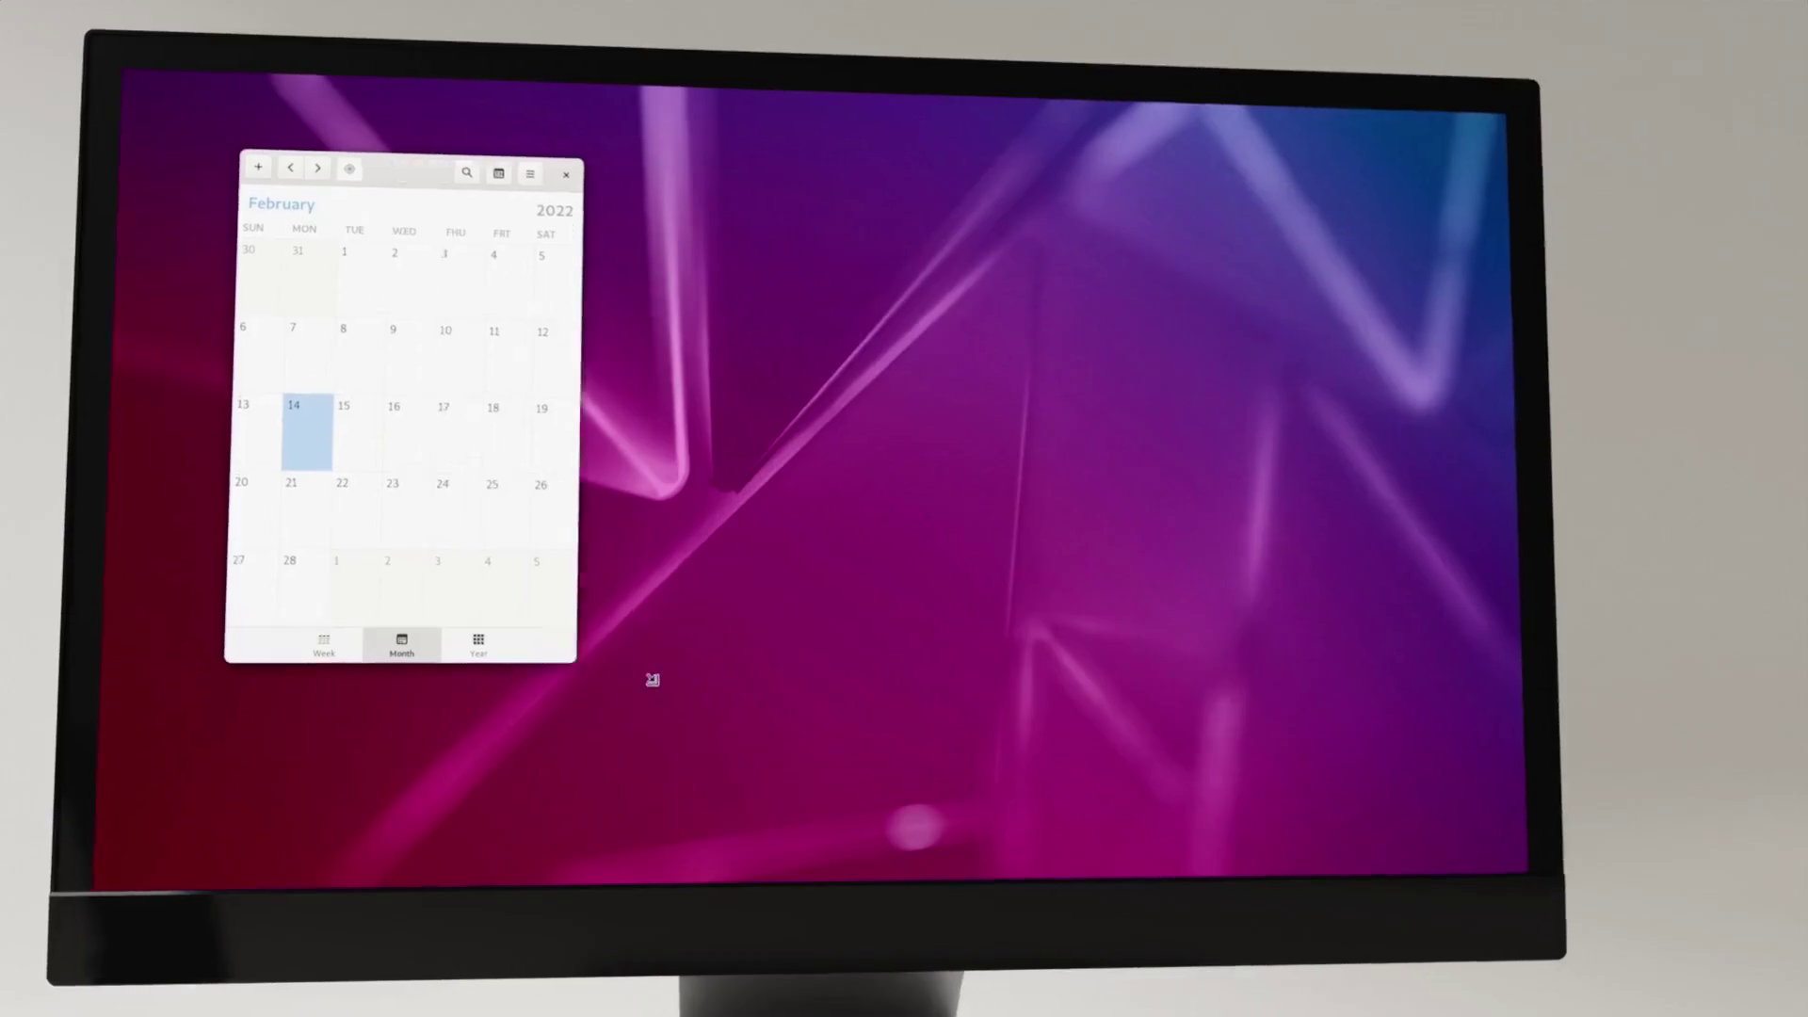
pyautogui.moveTo(651, 679); pyautogui.dragTo(1364, 795)
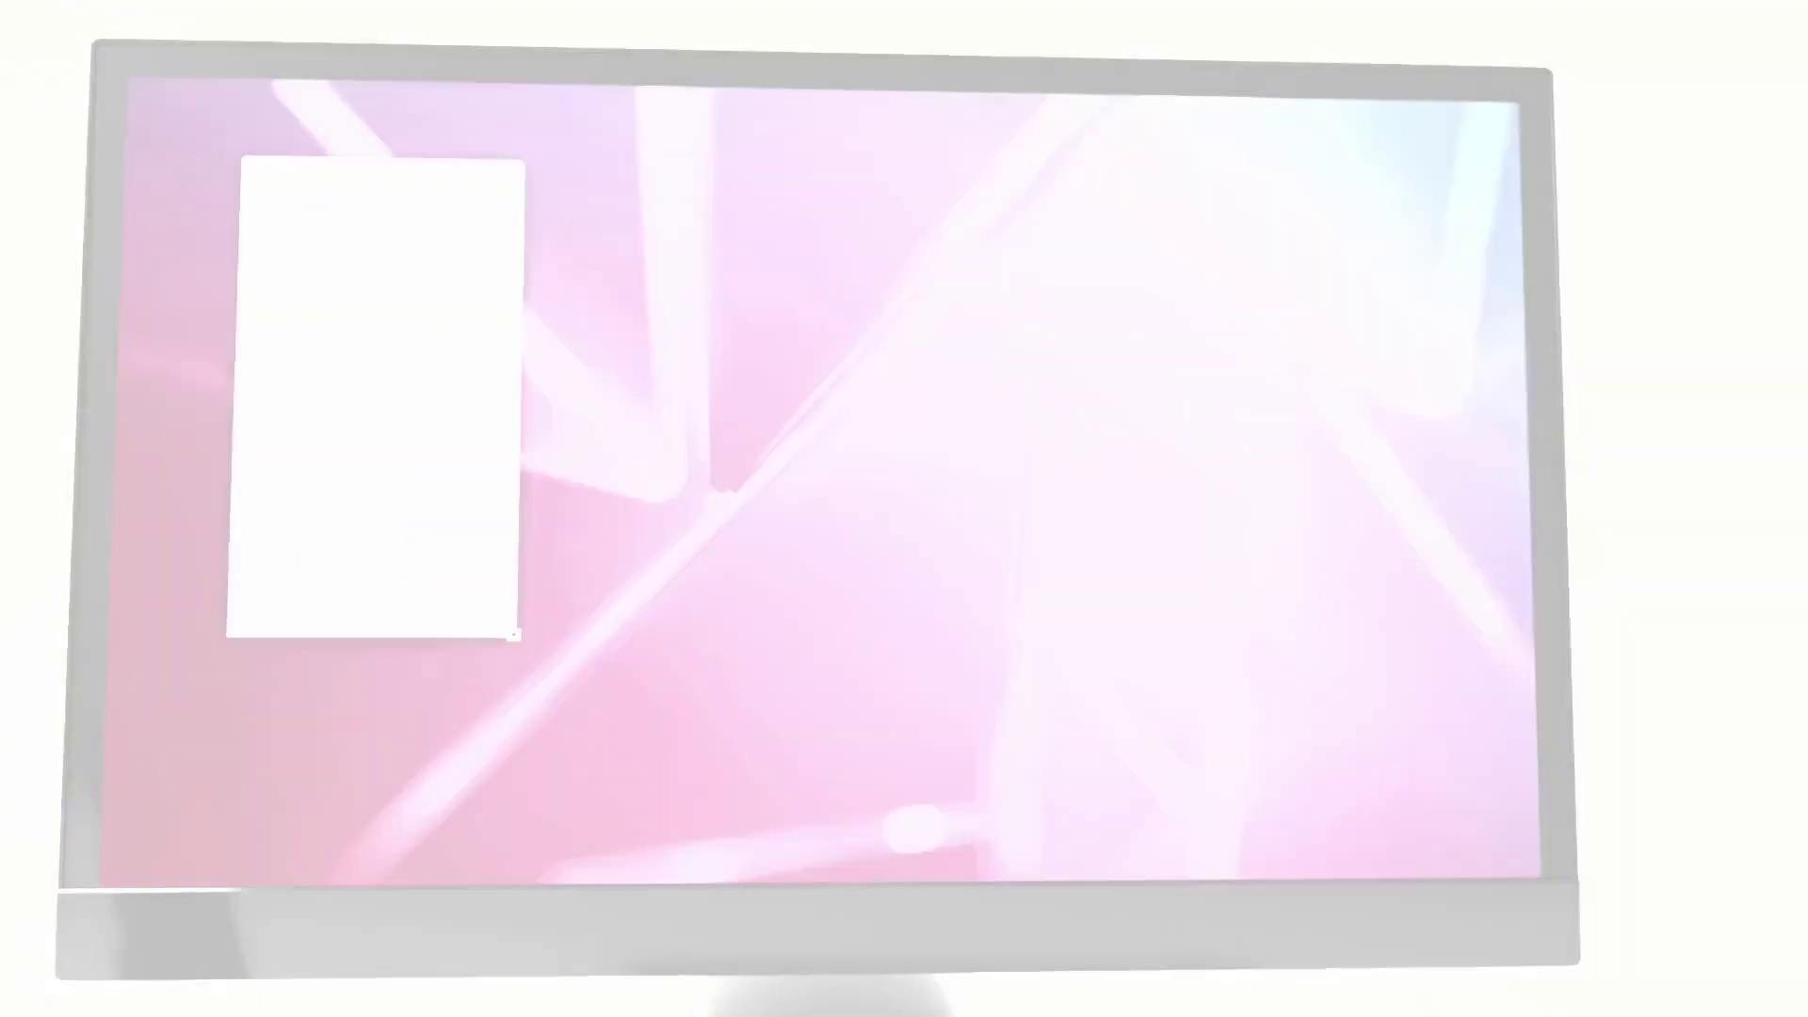
pyautogui.moveTo(524, 638); pyautogui.dragTo(1415, 799)
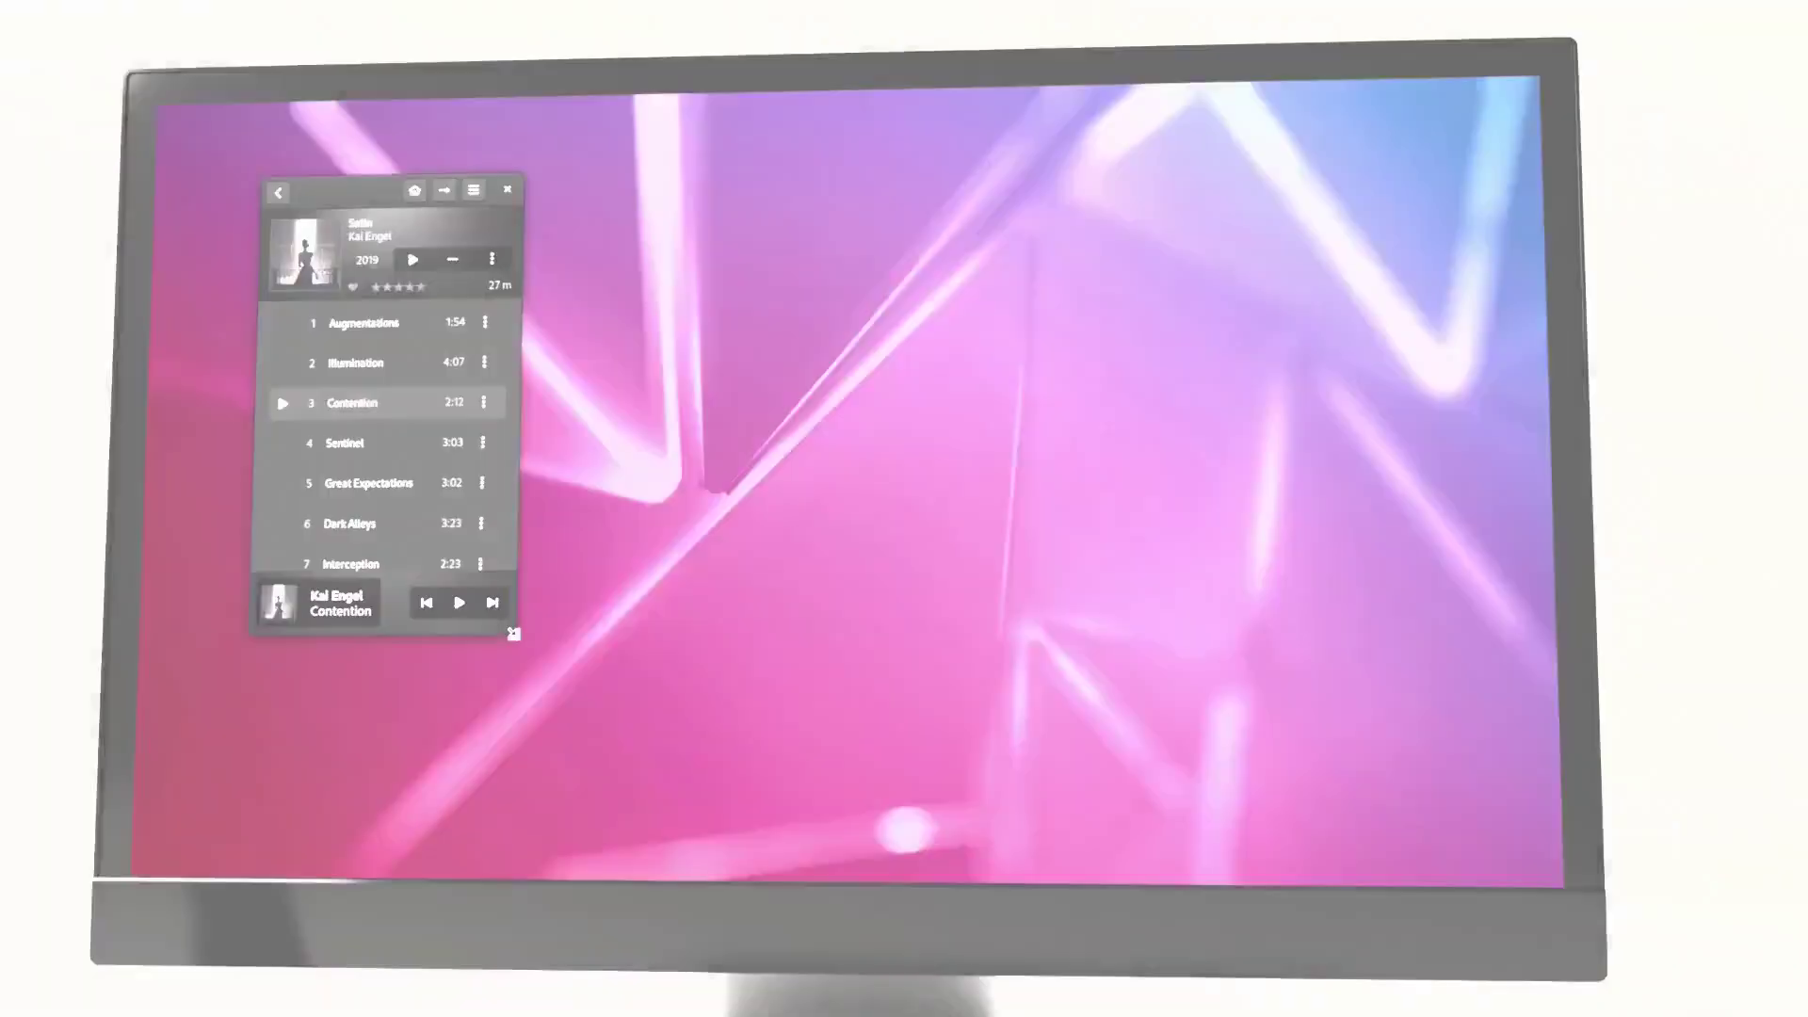
pyautogui.moveTo(517, 634); pyautogui.dragTo(1421, 800)
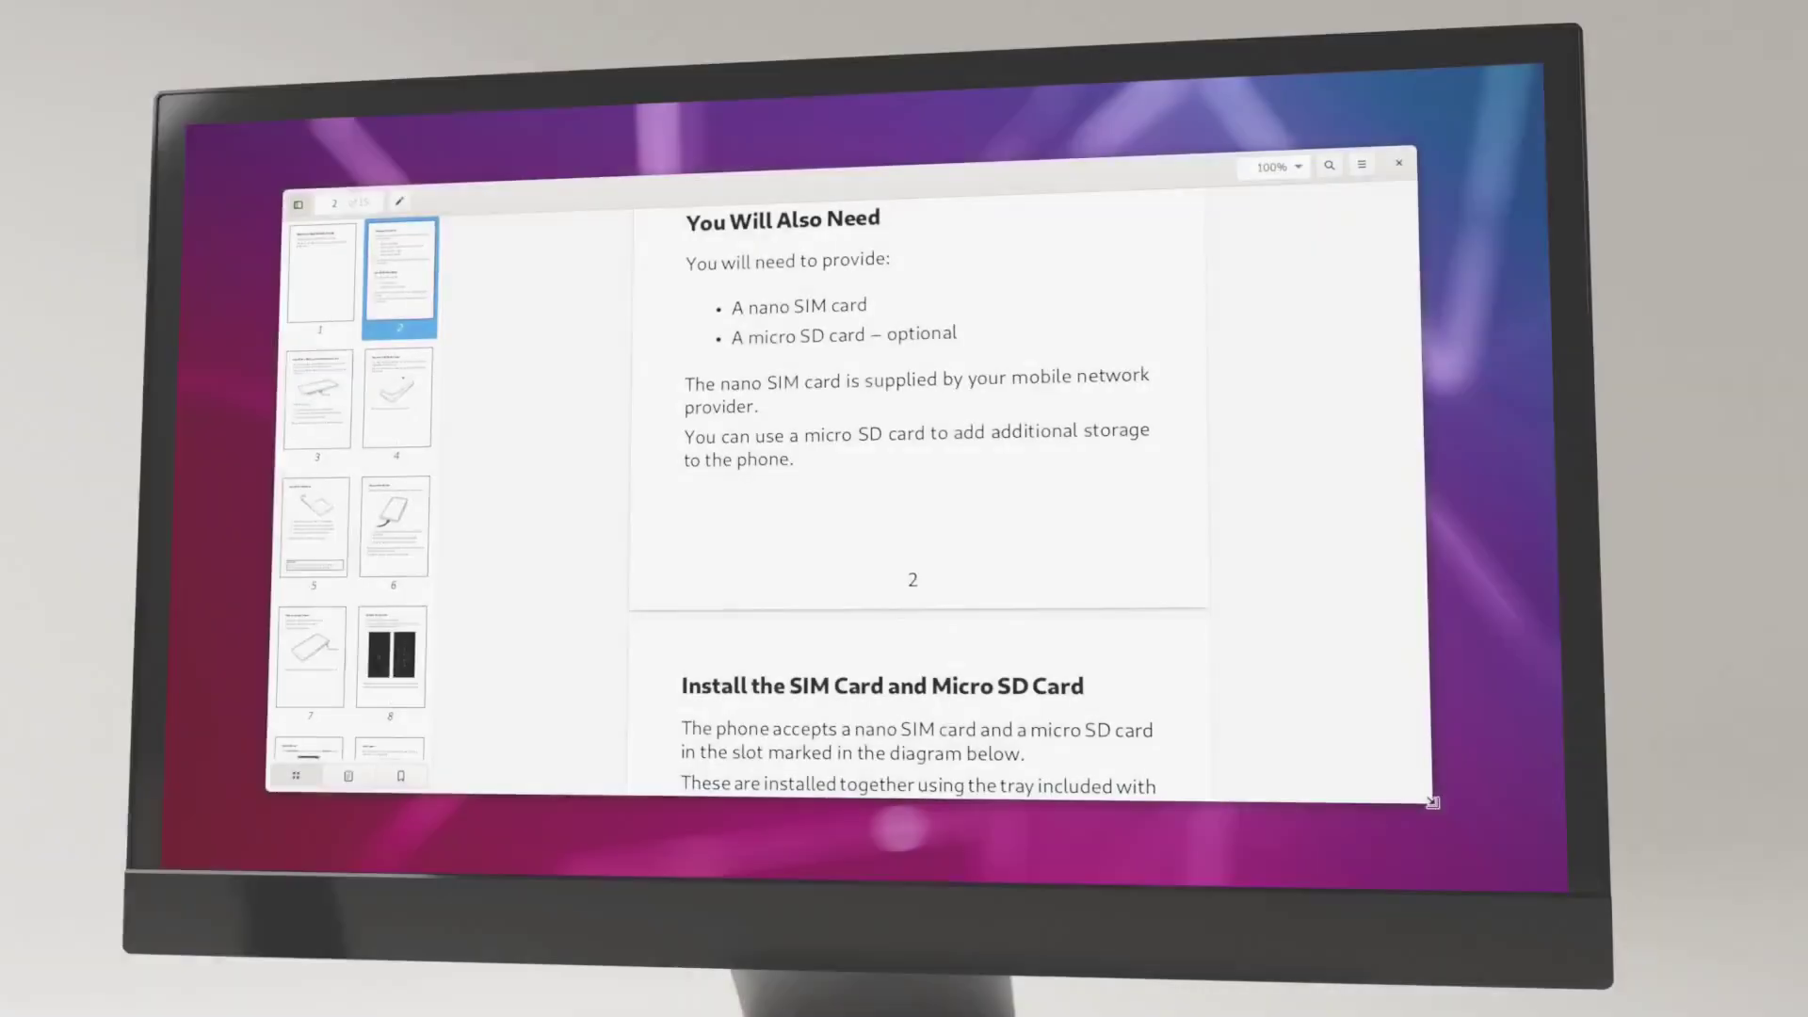
pyautogui.moveTo(1432, 801); pyautogui.dragTo(524, 613)
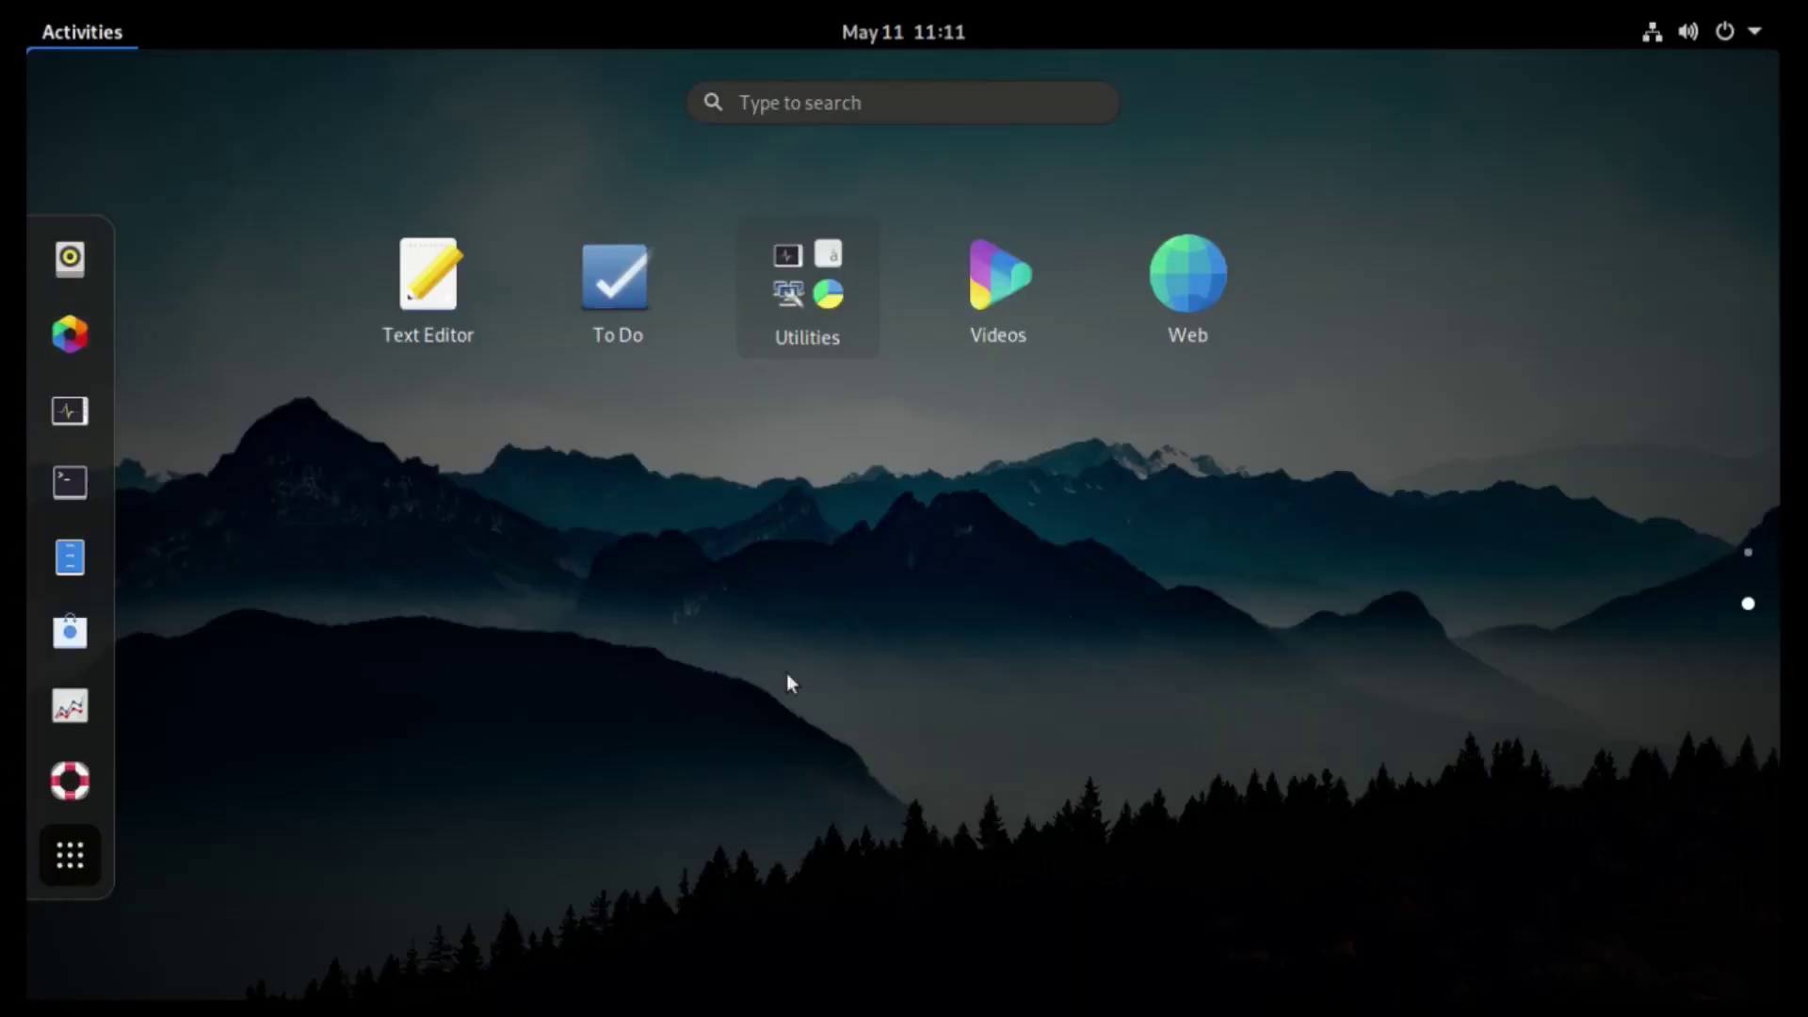
# - Switch between the Activities overview and the application grid, and look through both pages of installed applications
pyautogui.click(83, 865)
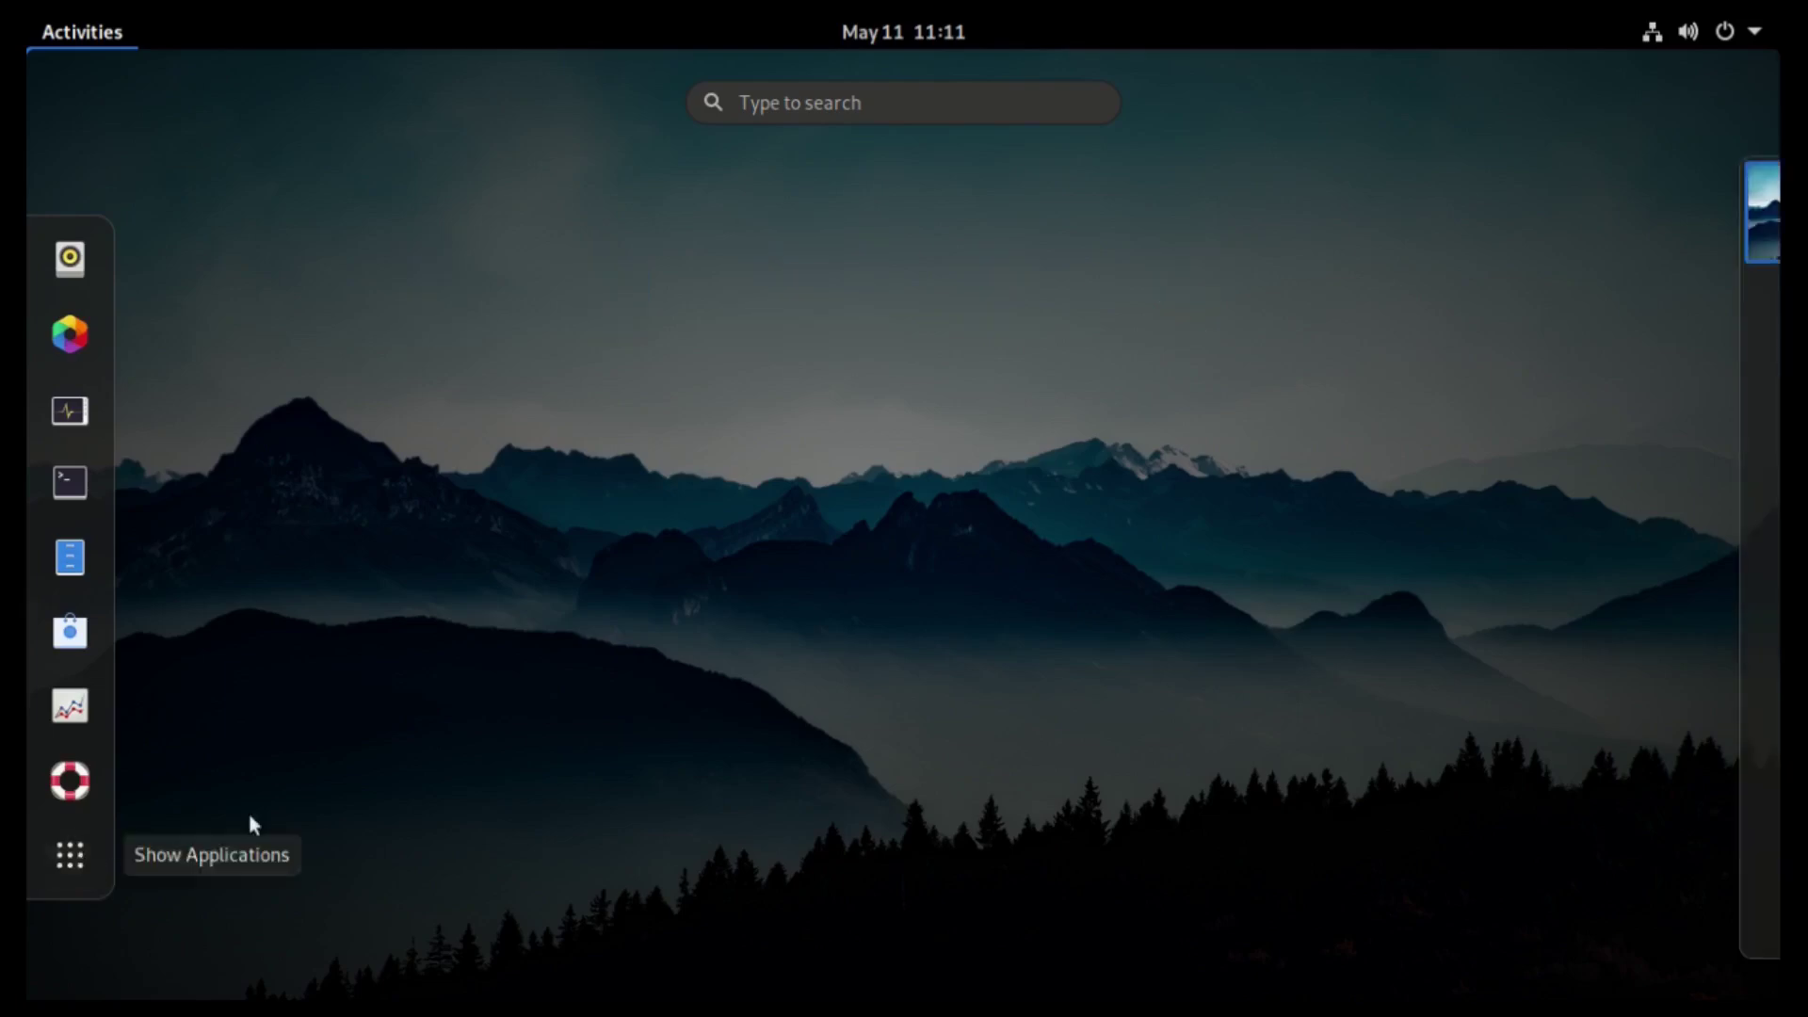
pyautogui.moveTo(1749, 321)
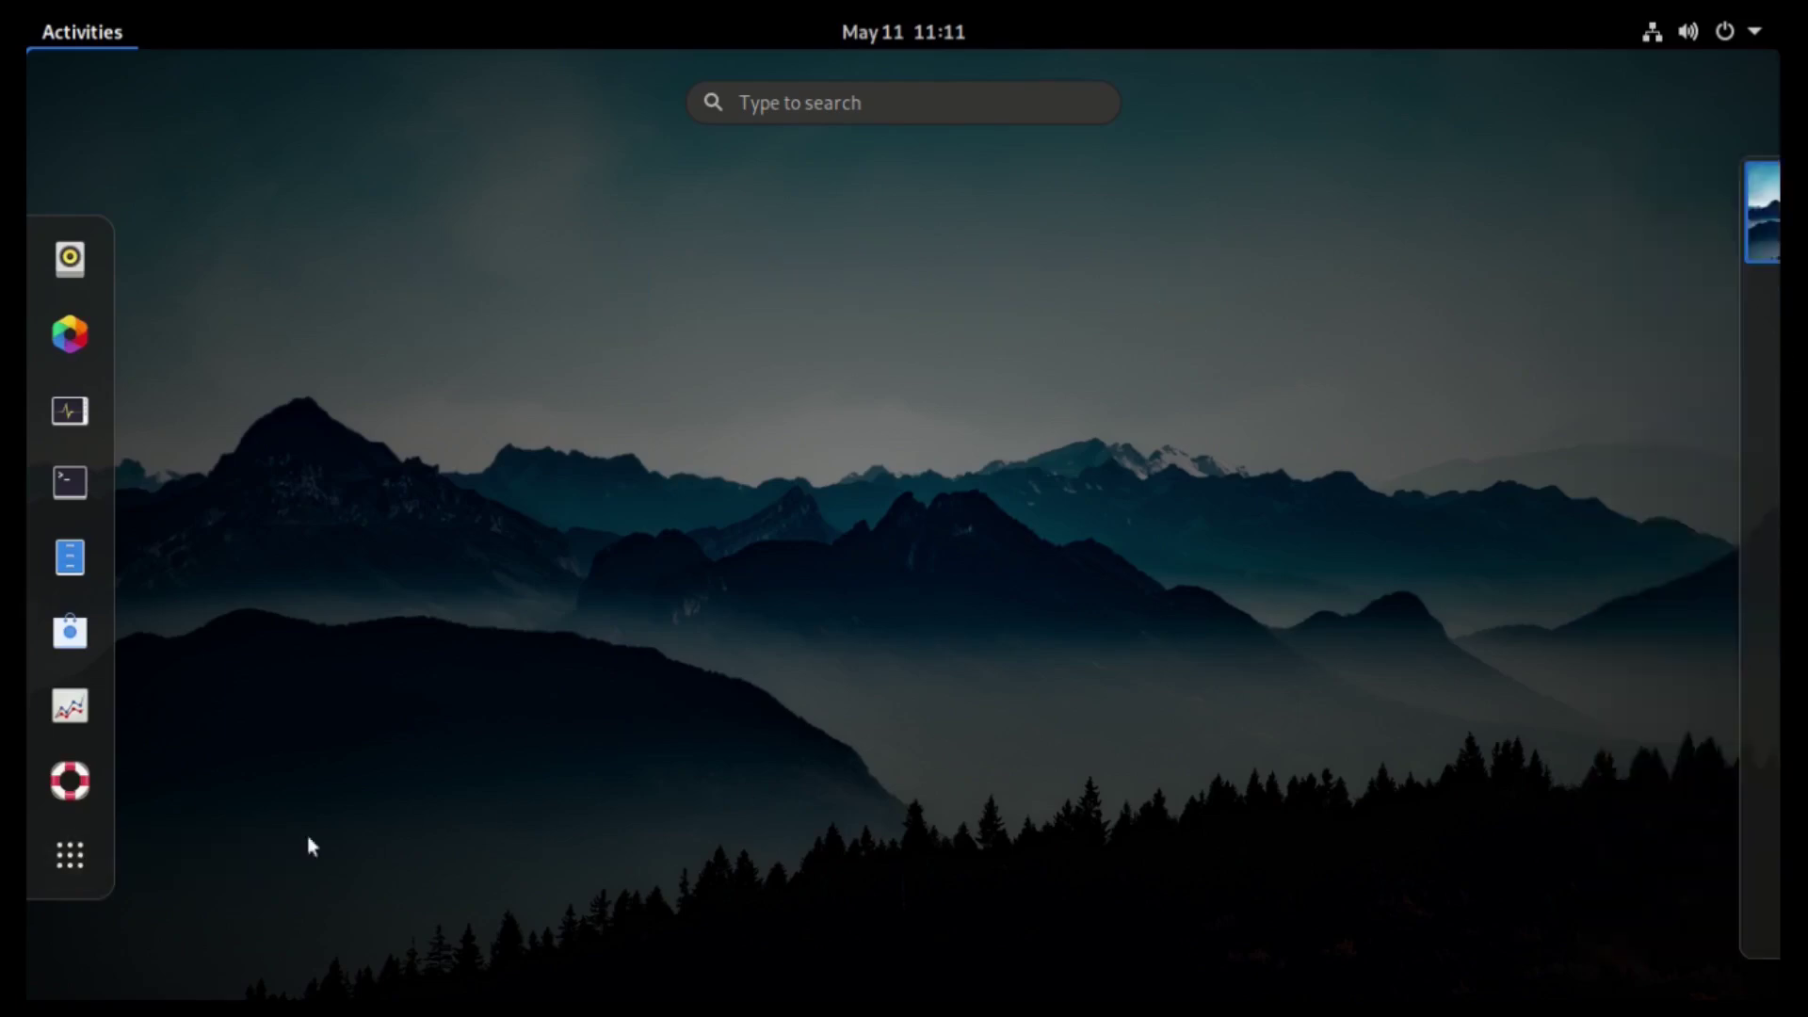
pyautogui.click(81, 865)
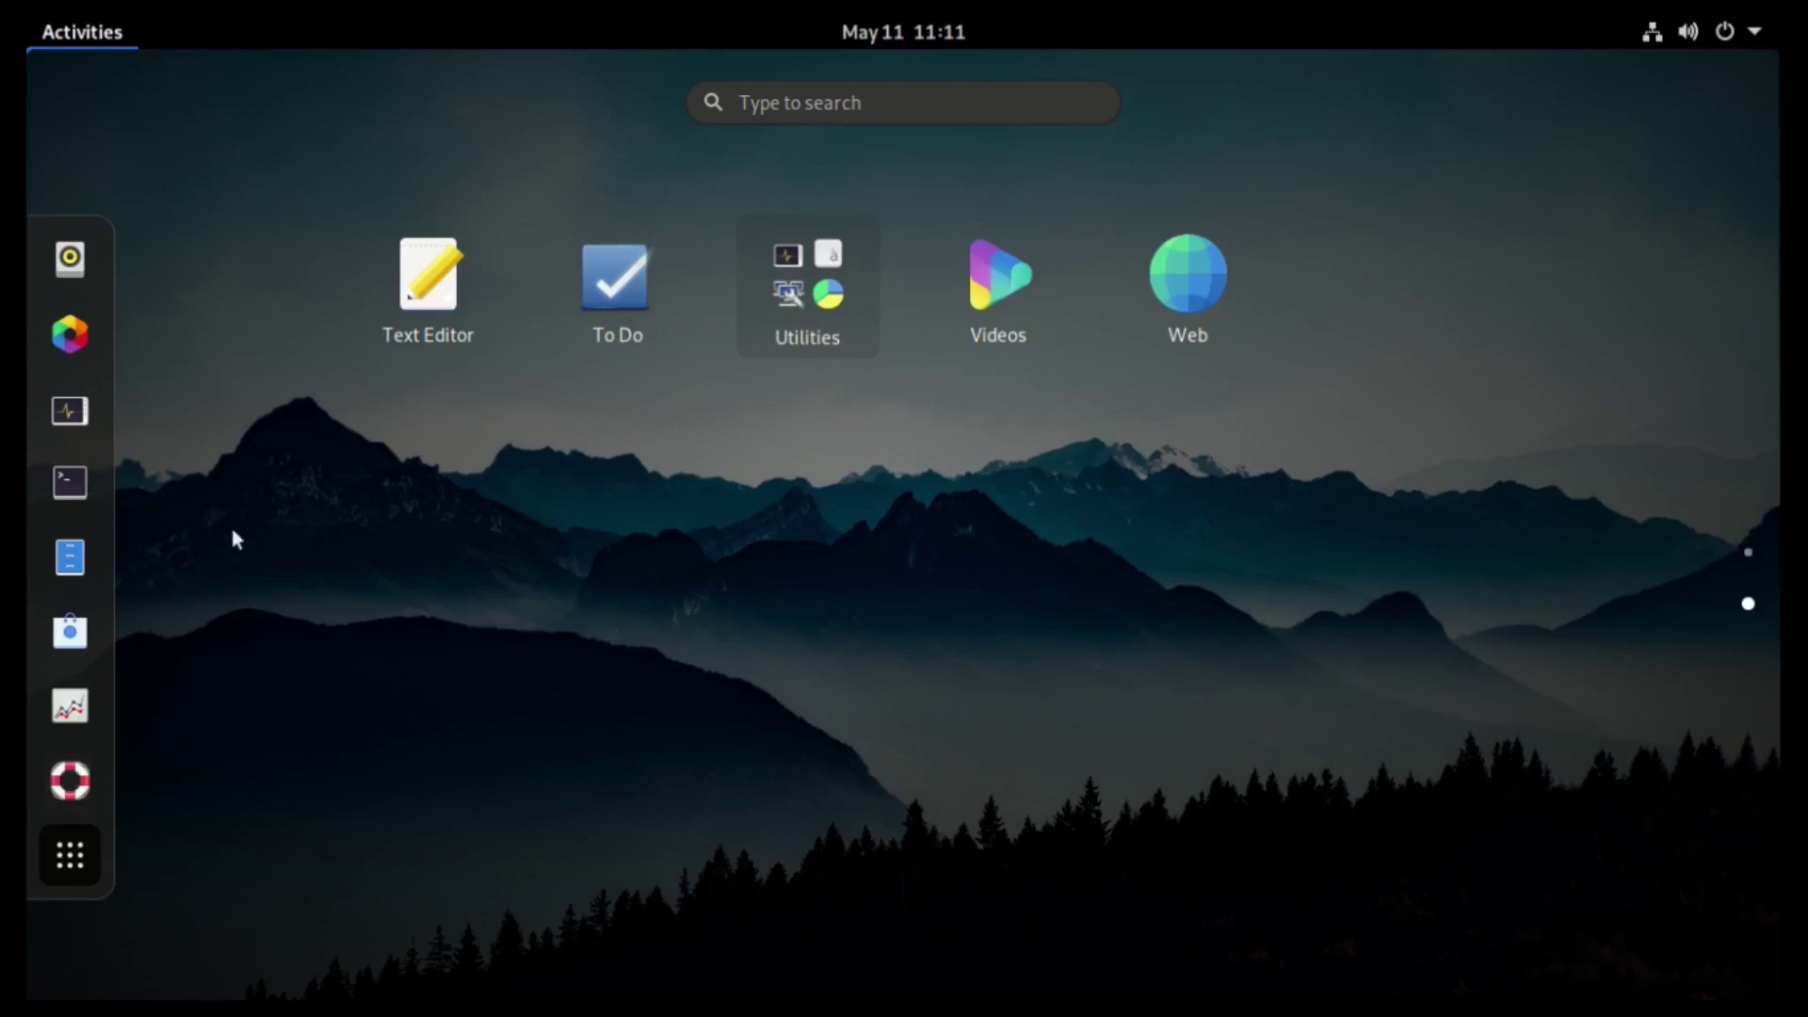
pyautogui.scroll(1, 829, 513)
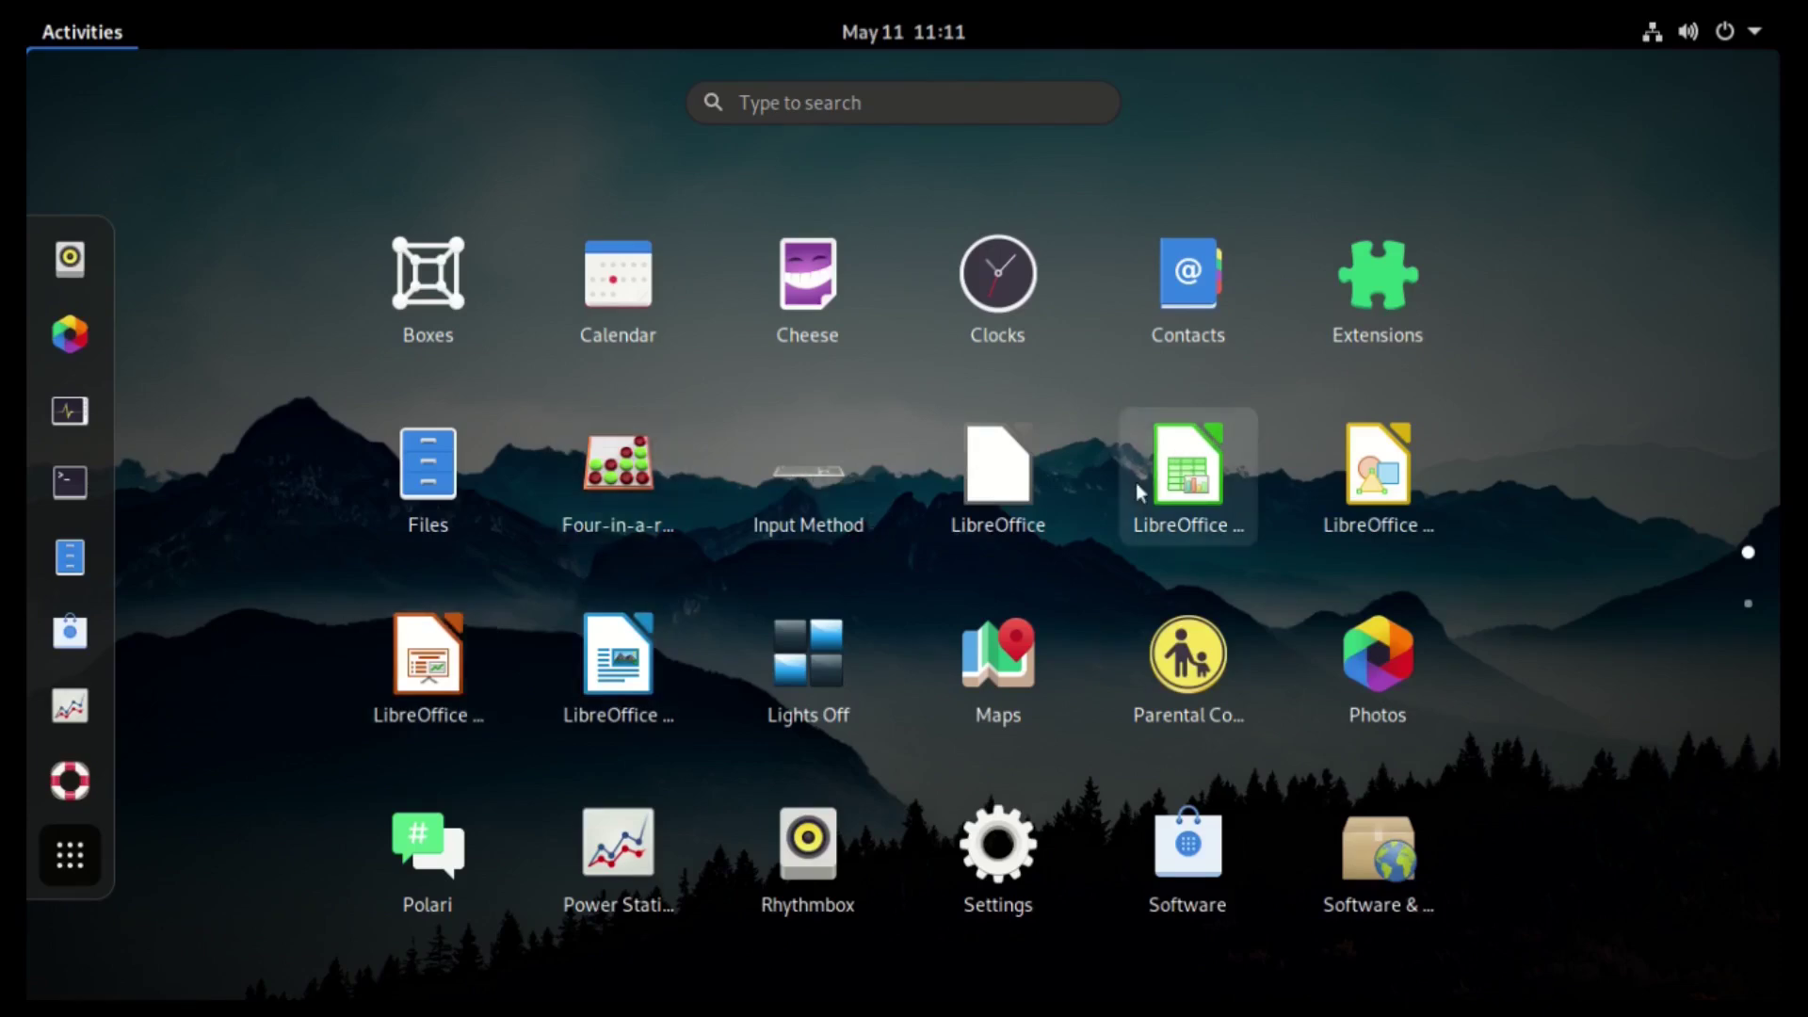
pyautogui.scroll(-1, 873, 664)
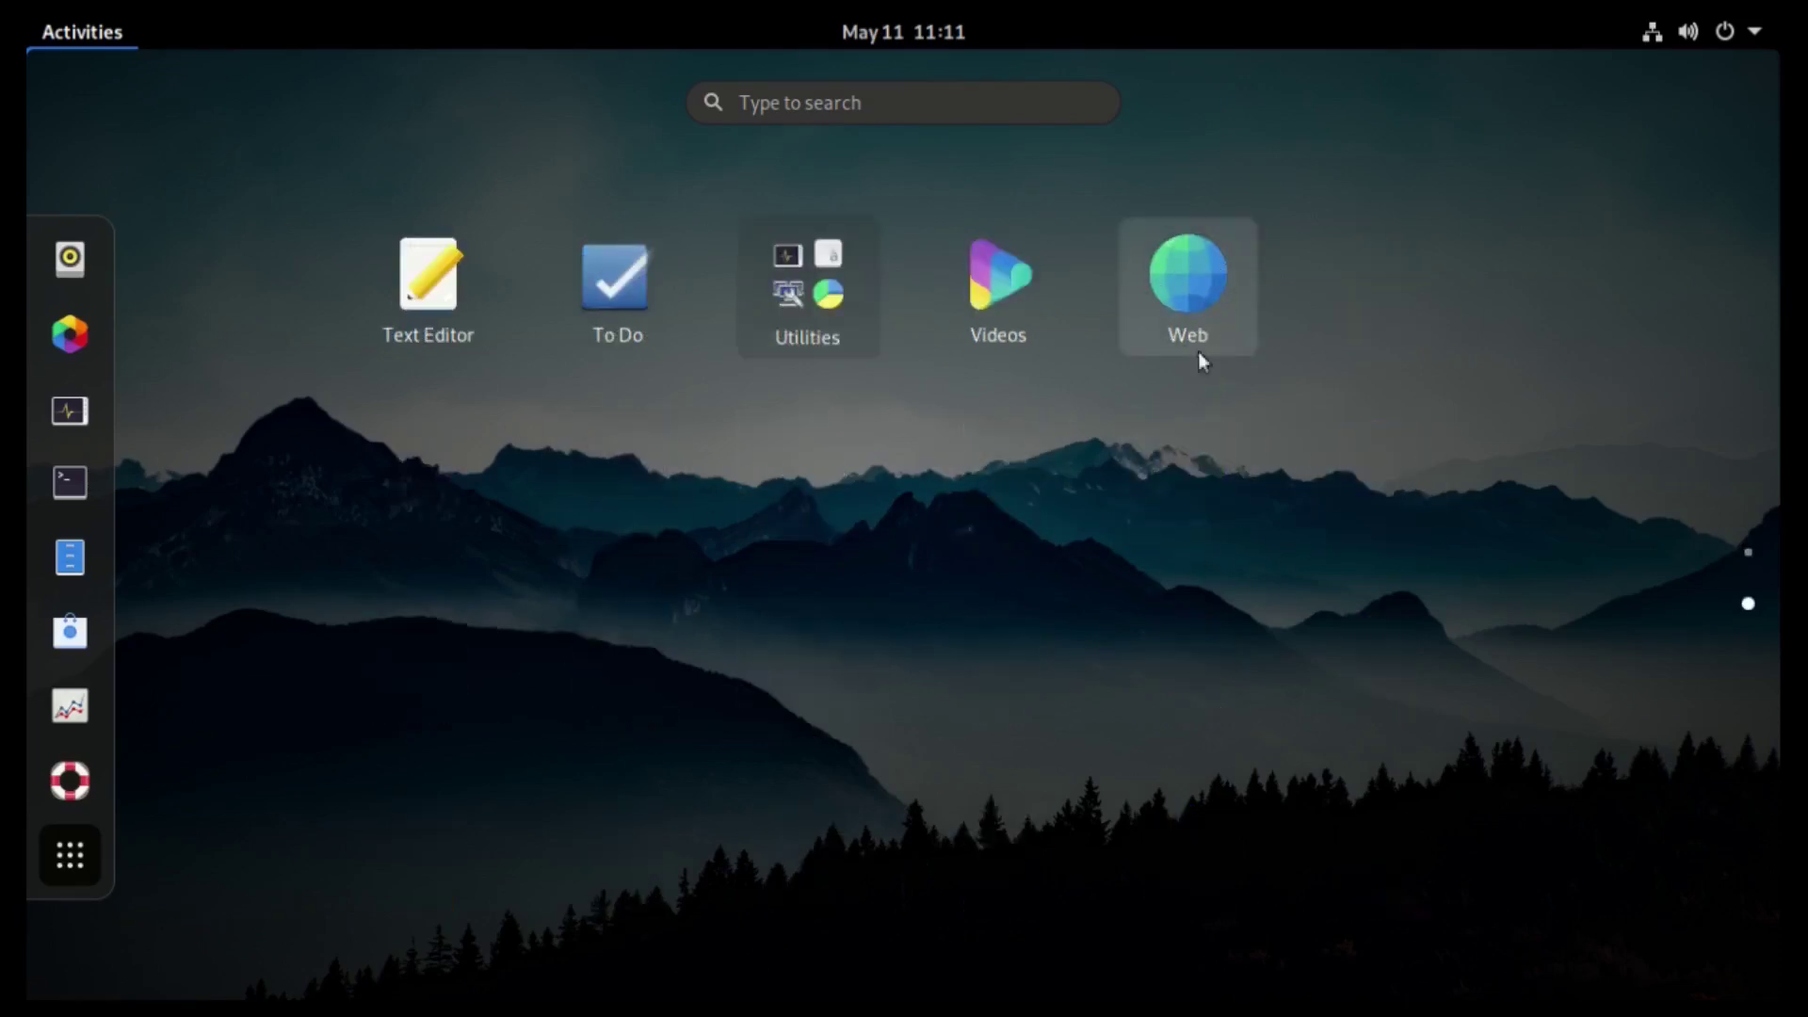
# - Launch Web, close its PureOS Wiki tab and close the browser window with the Common Sense Media page
pyautogui.click(1189, 302)
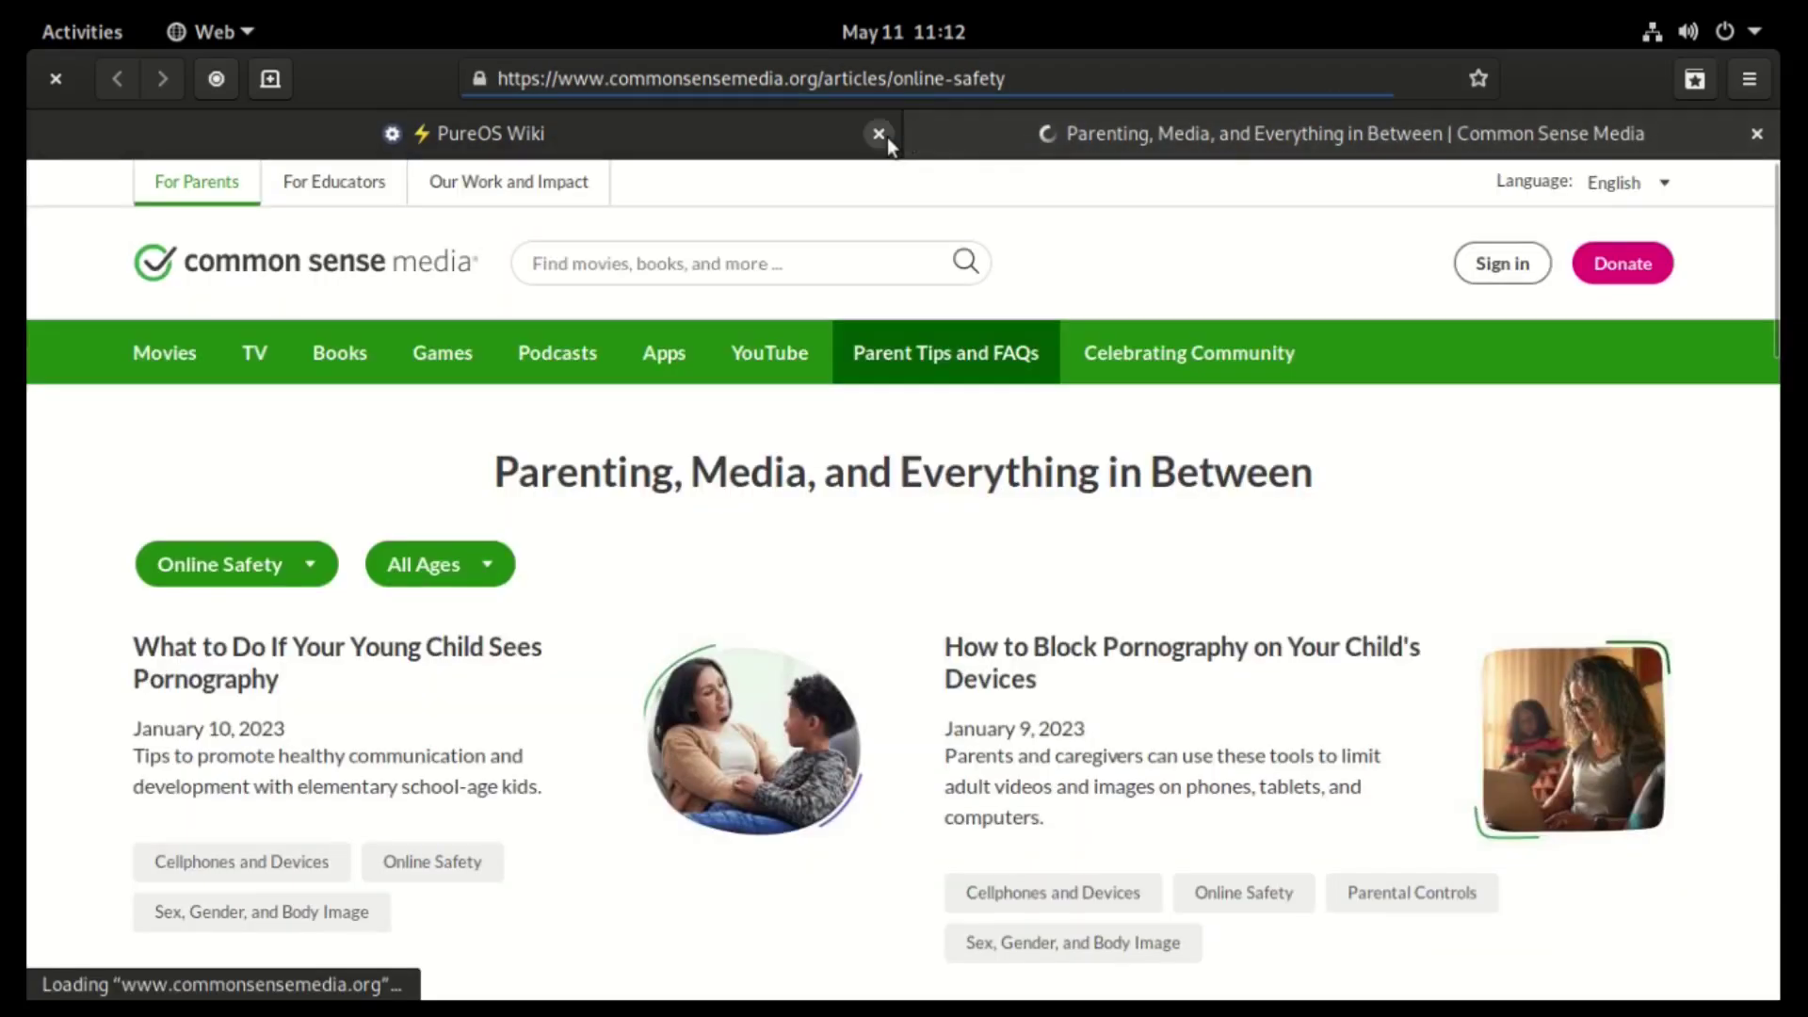
pyautogui.click(877, 135)
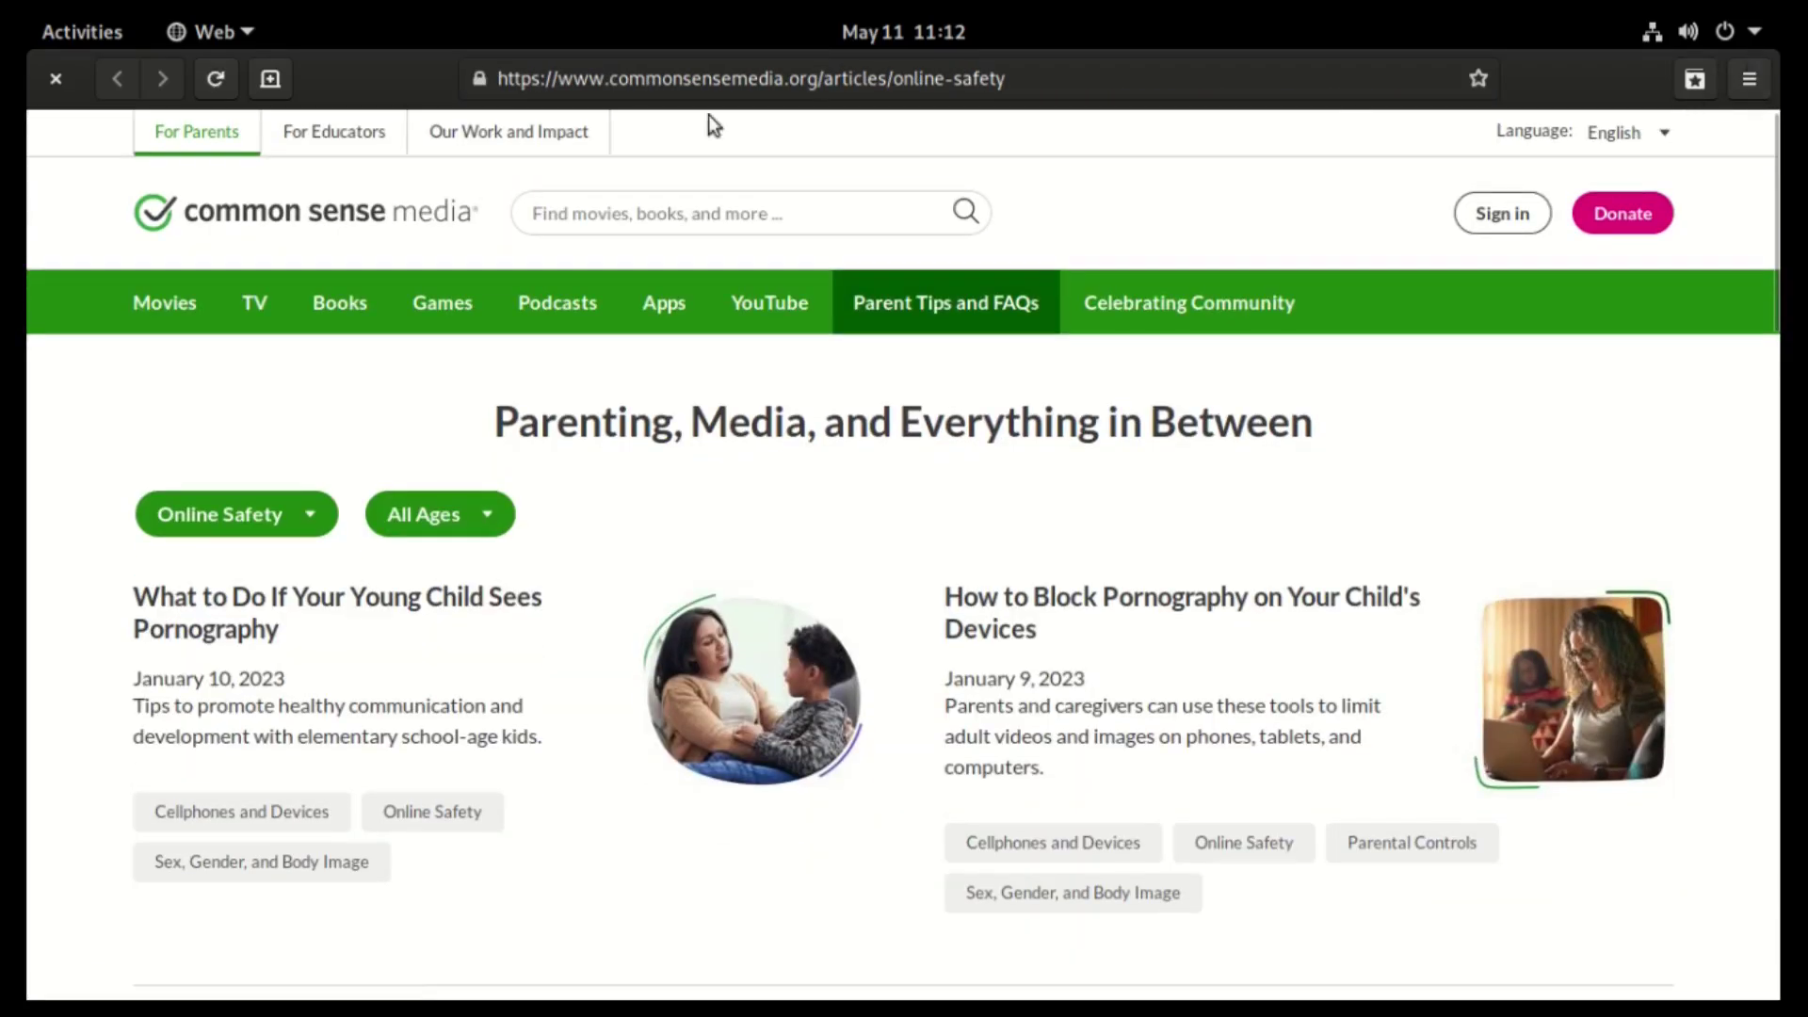
pyautogui.click(56, 78)
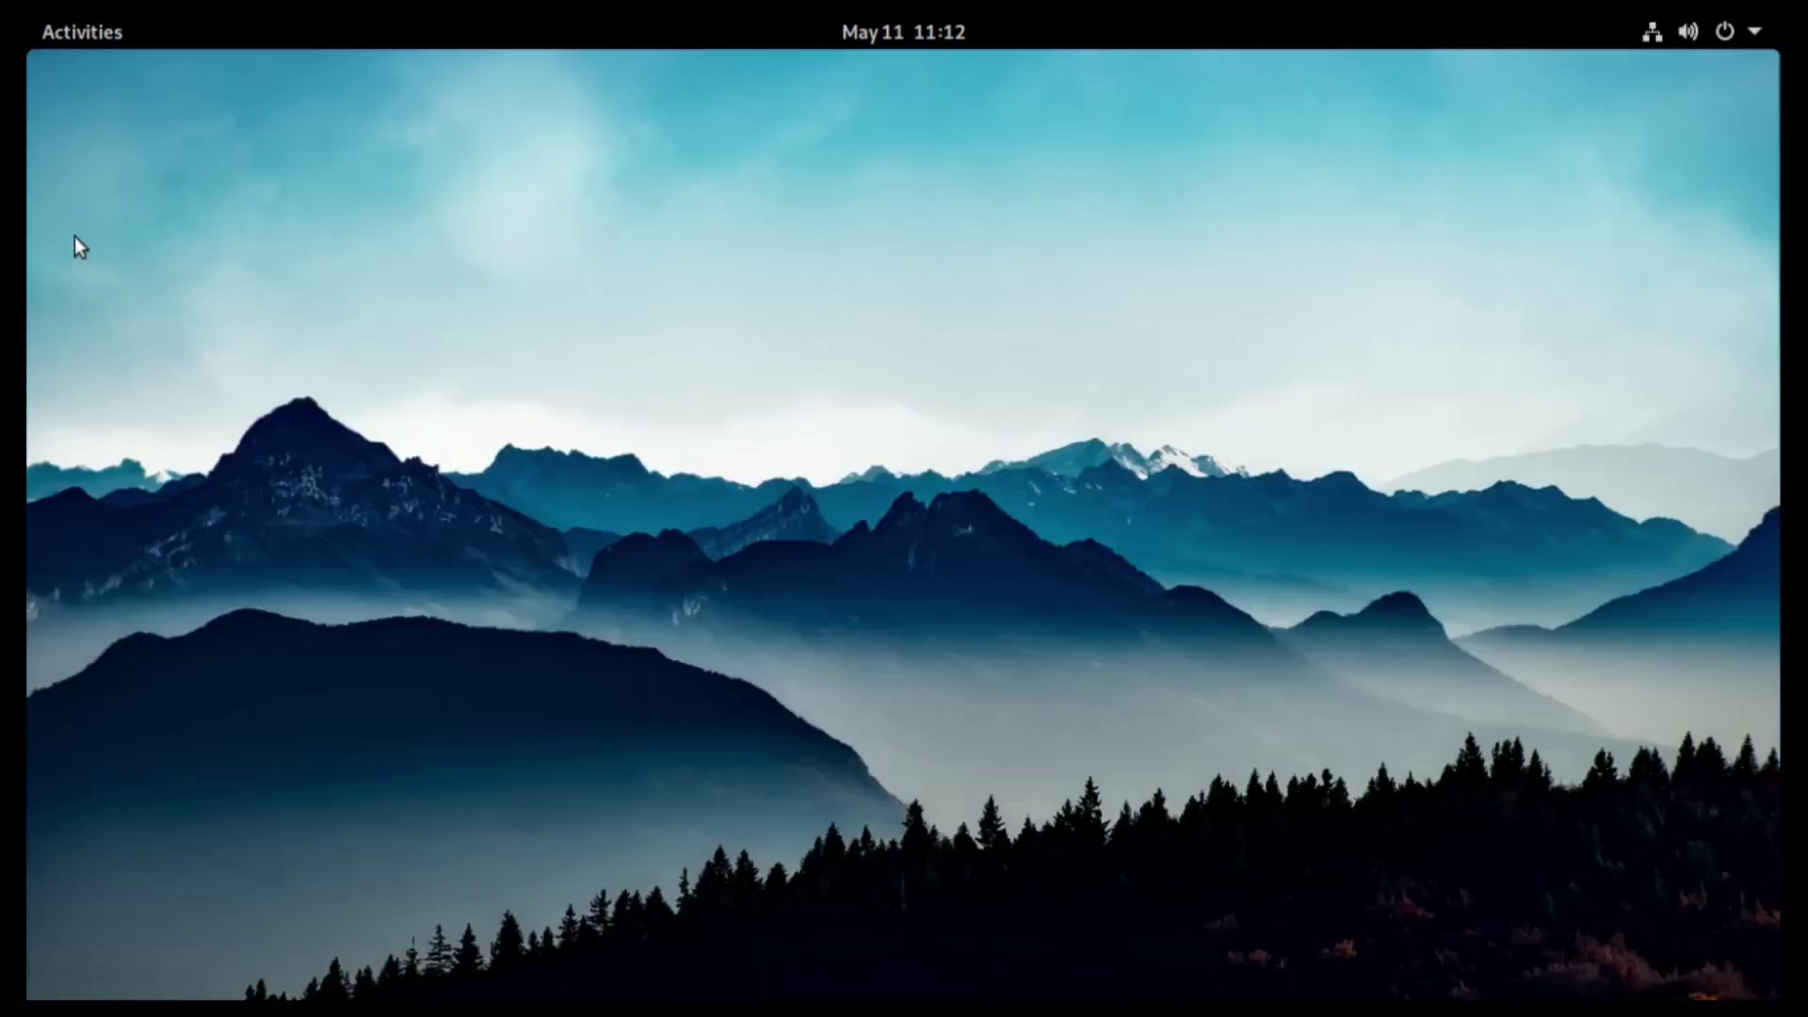
# - Open Software in an unmaximized window, check the pending updates and close the application
pyautogui.press('super')
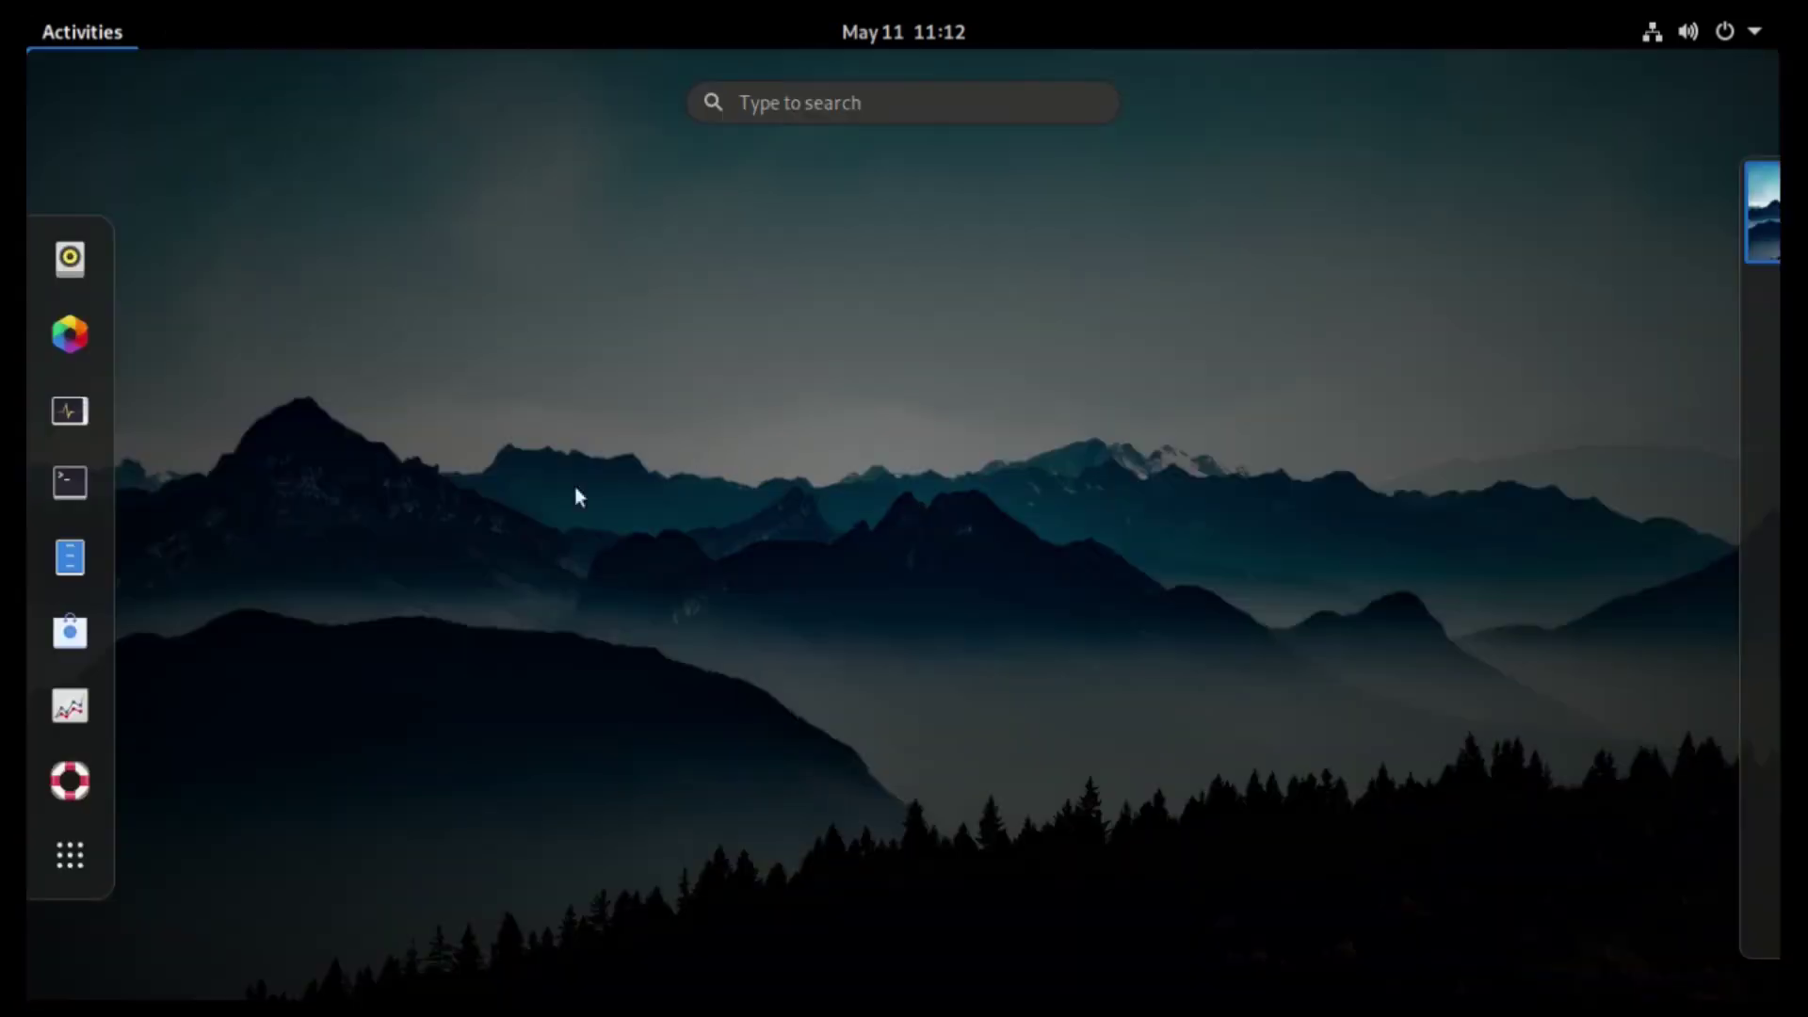
pyautogui.click(71, 633)
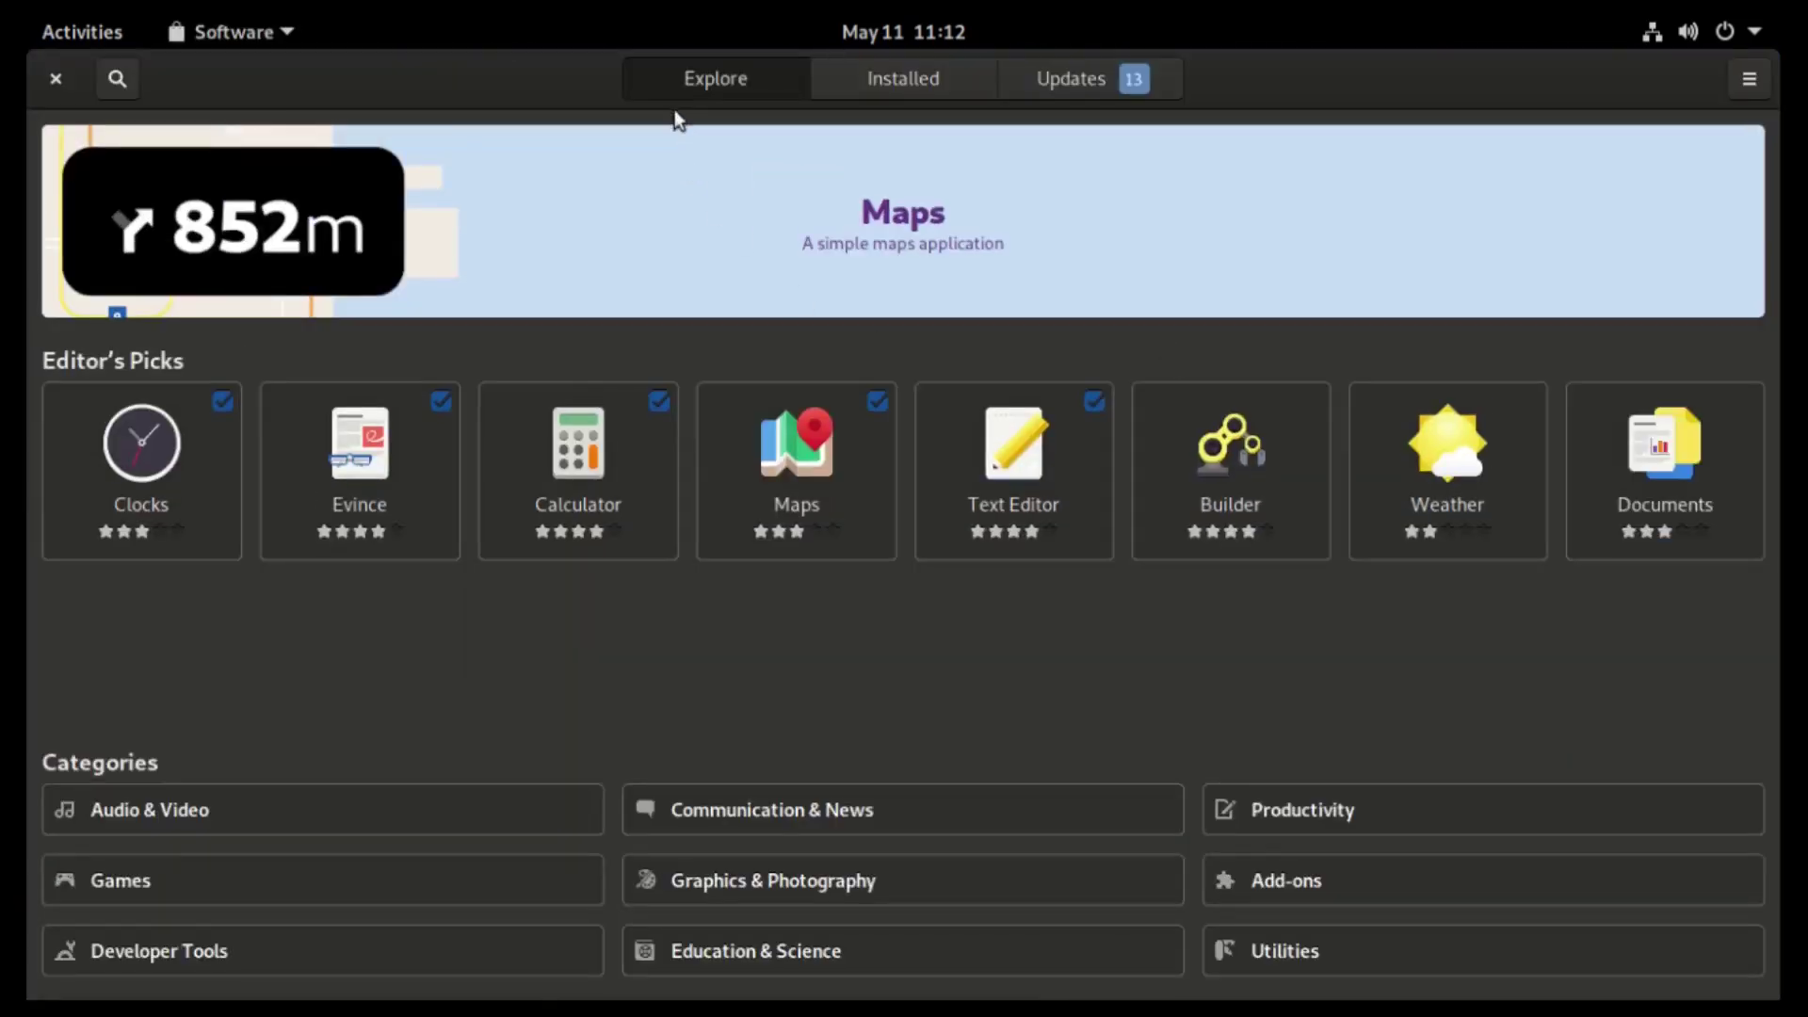
pyautogui.moveTo(483, 87)
pyautogui.mouseDown()
pyautogui.moveTo(597, 133)
pyautogui.moveTo(625, 202)
pyautogui.moveTo(487, 110)
pyautogui.mouseUp()
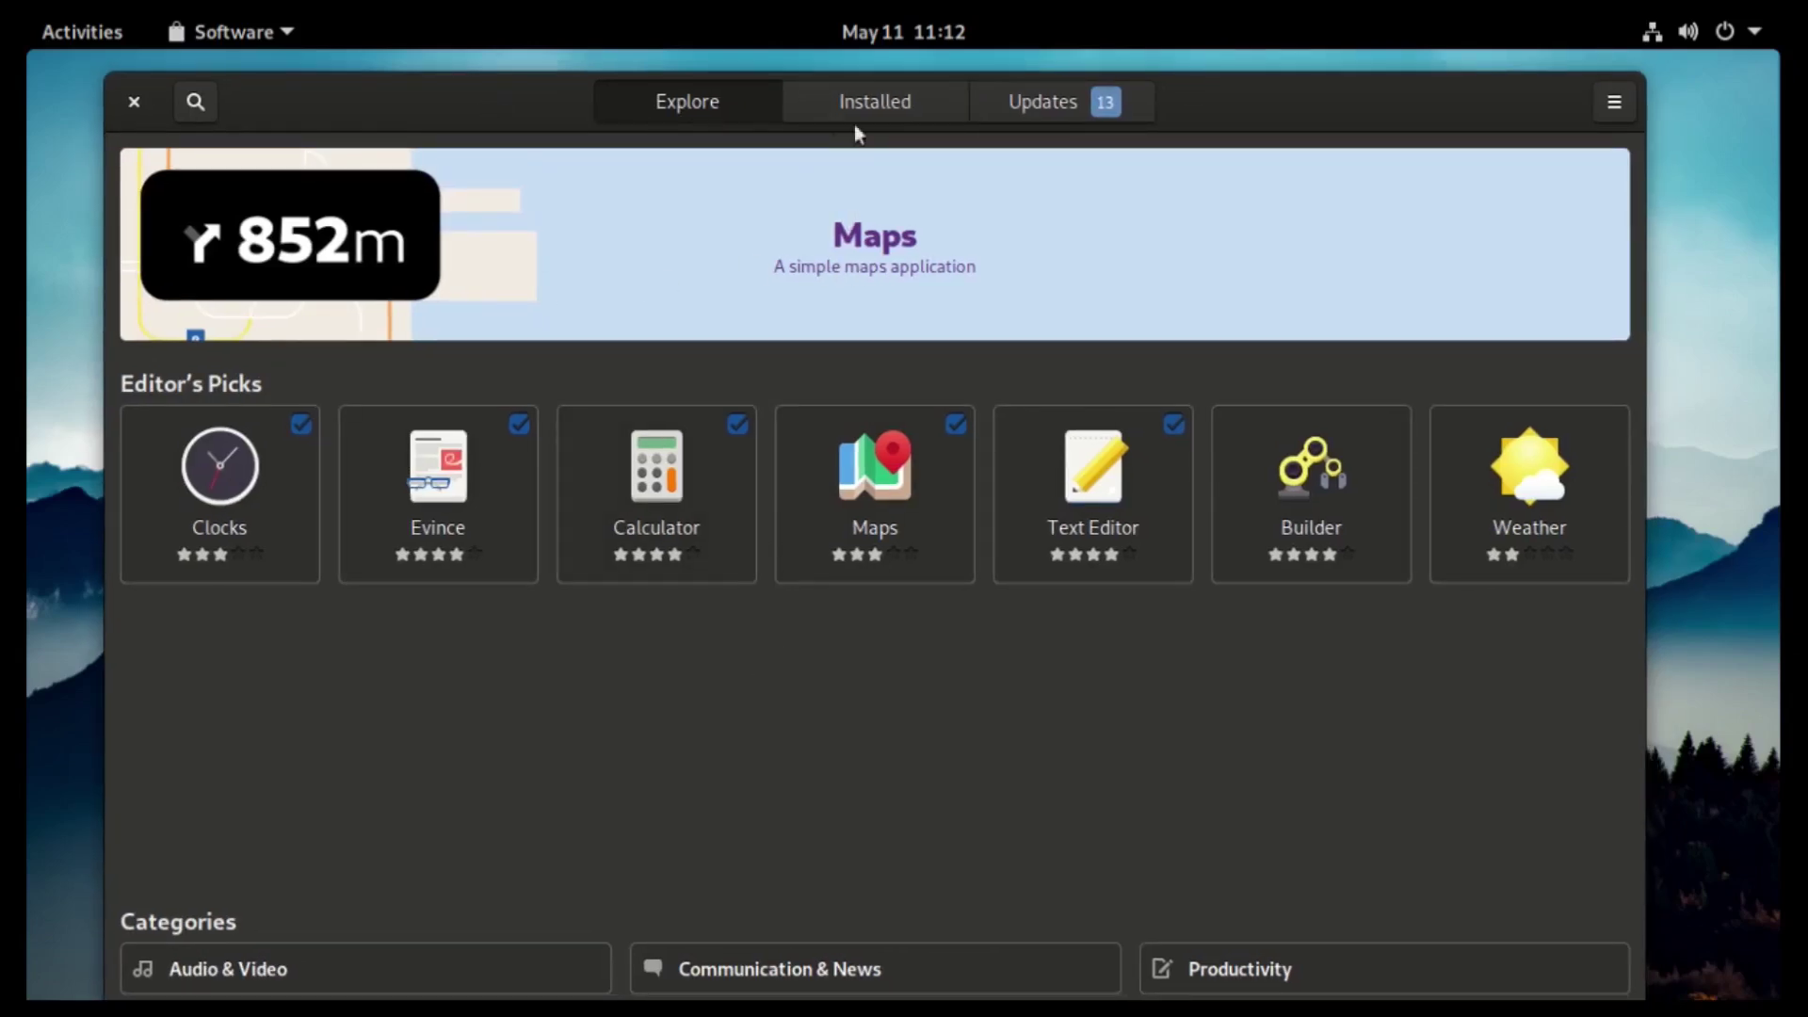
pyautogui.click(1054, 99)
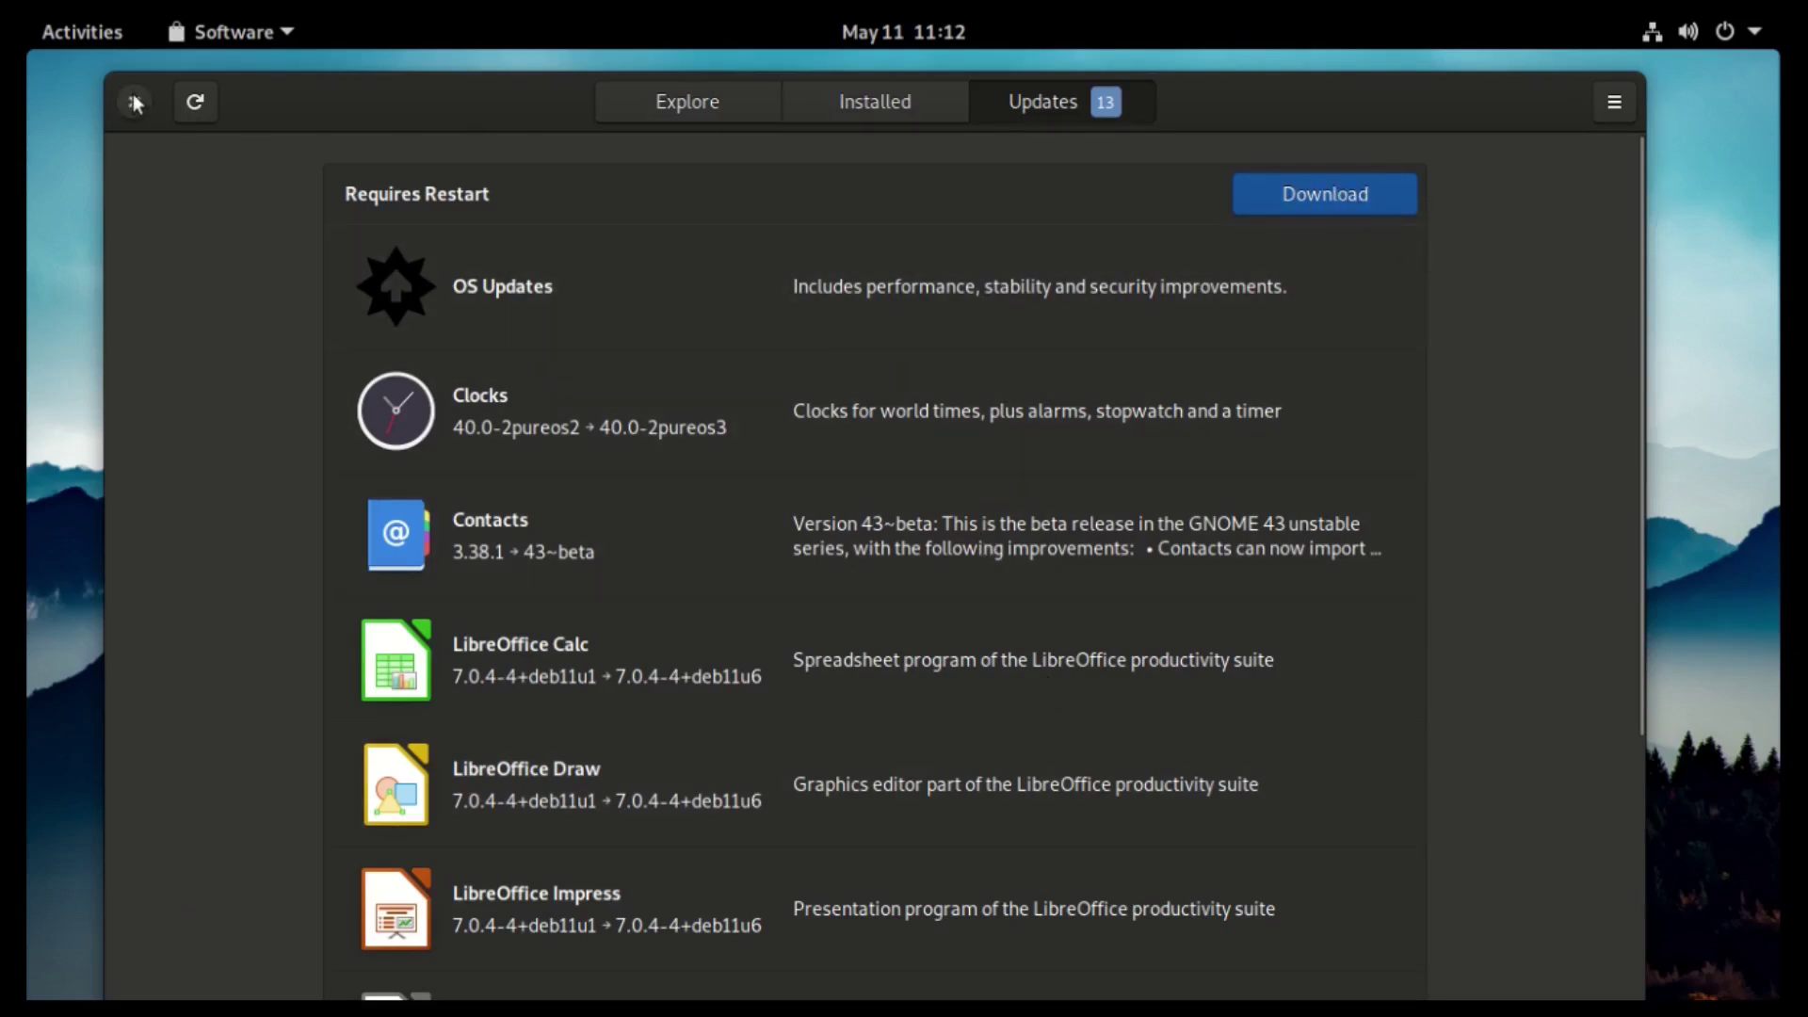
pyautogui.hotkey('ctrl', 'q')
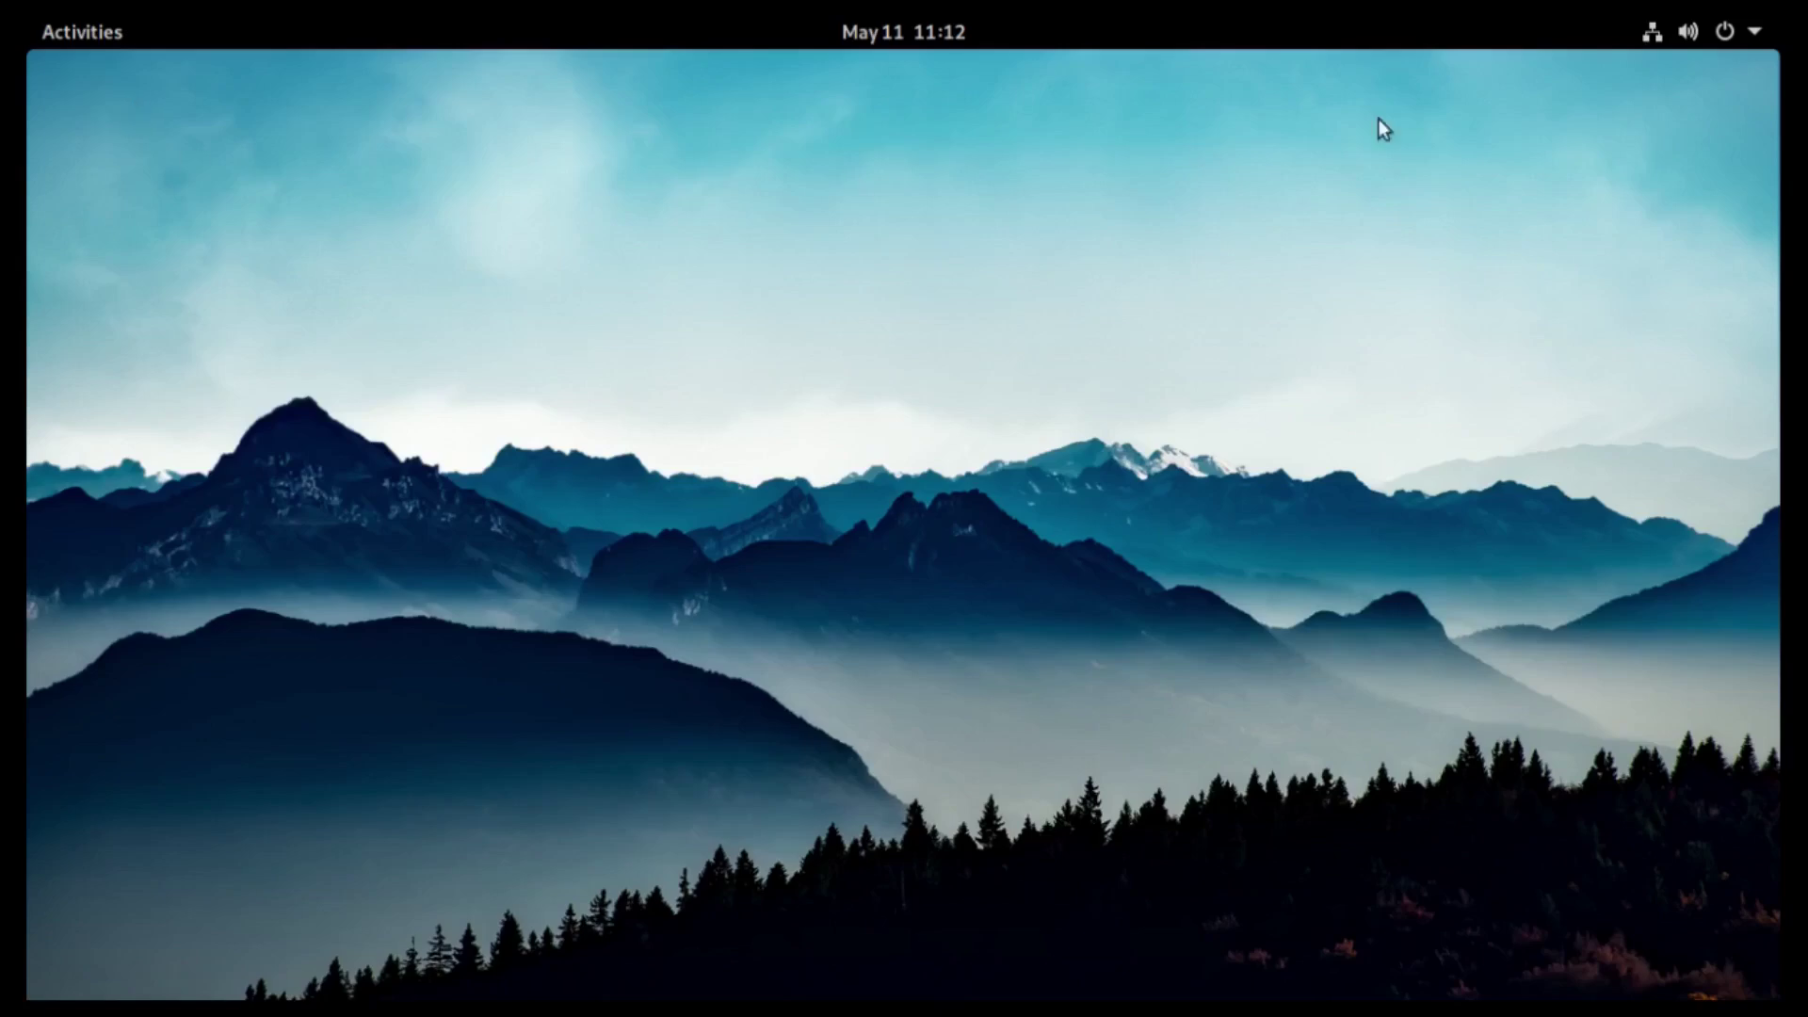
# - Open the system Settings, review the device and OS details on the About page, and close Settings
pyautogui.click(1768, 33)
pyautogui.click(1518, 241)
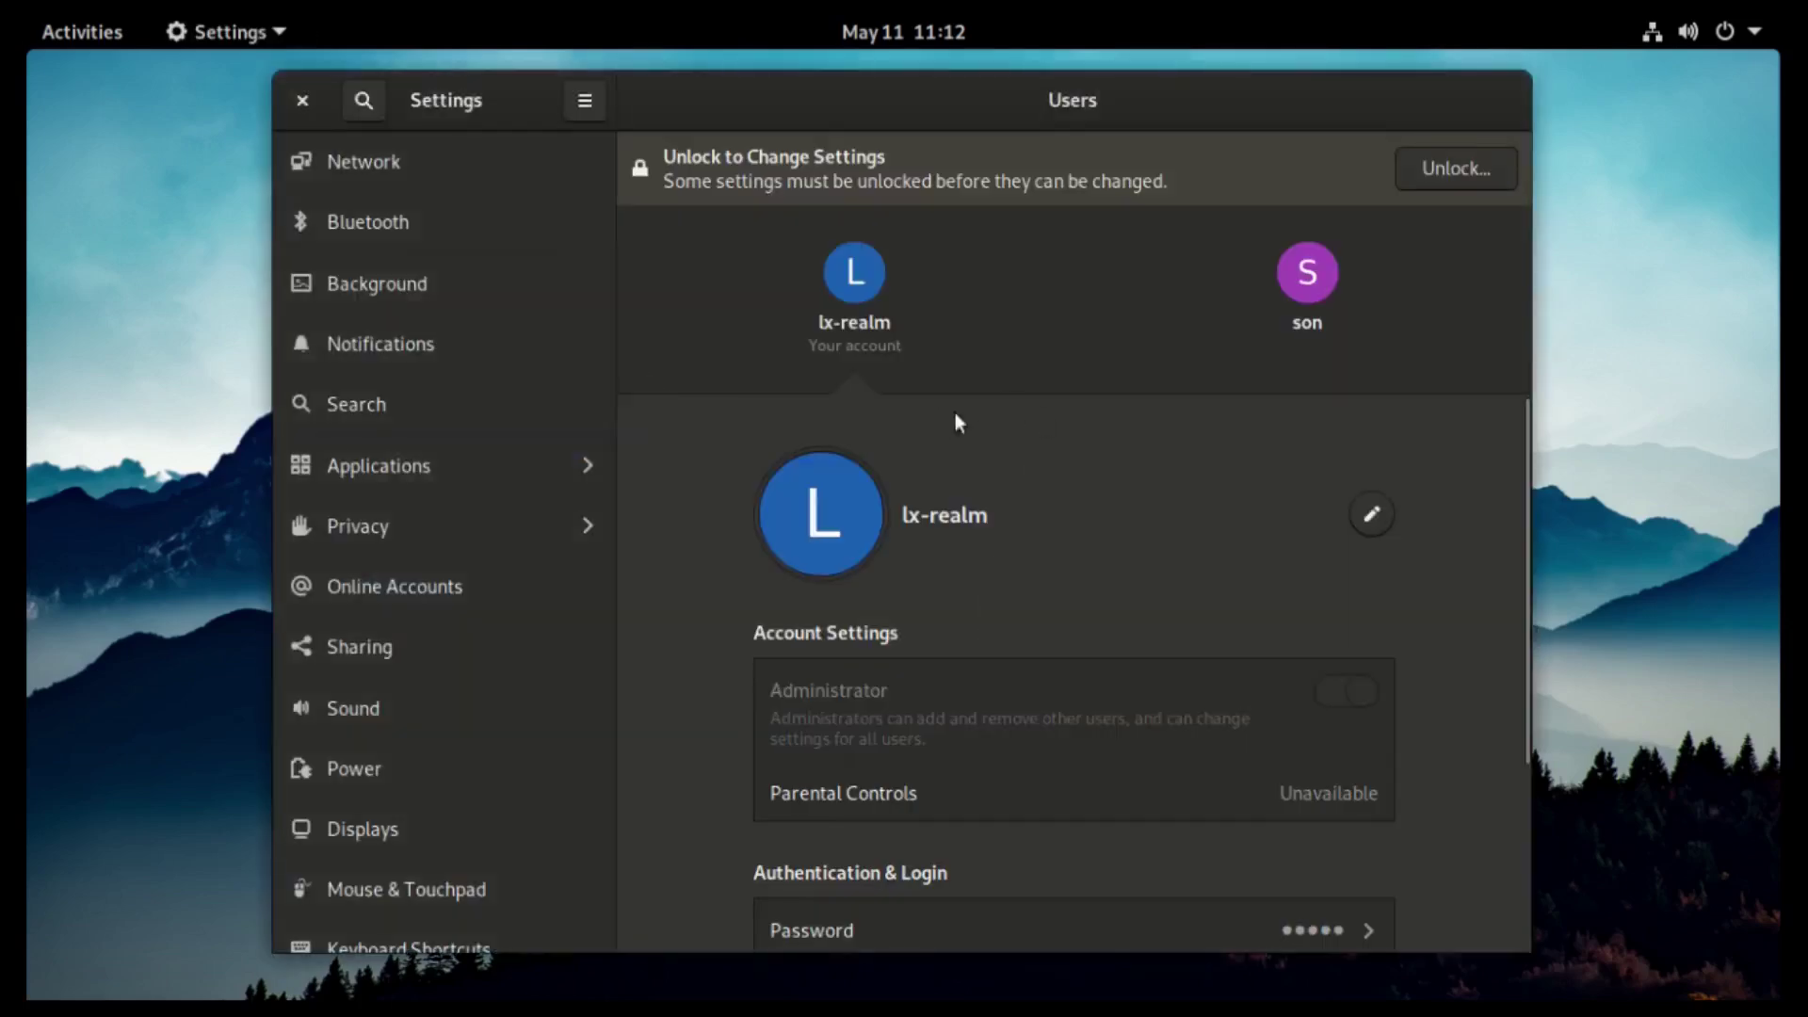
pyautogui.scroll(-8, 433, 518)
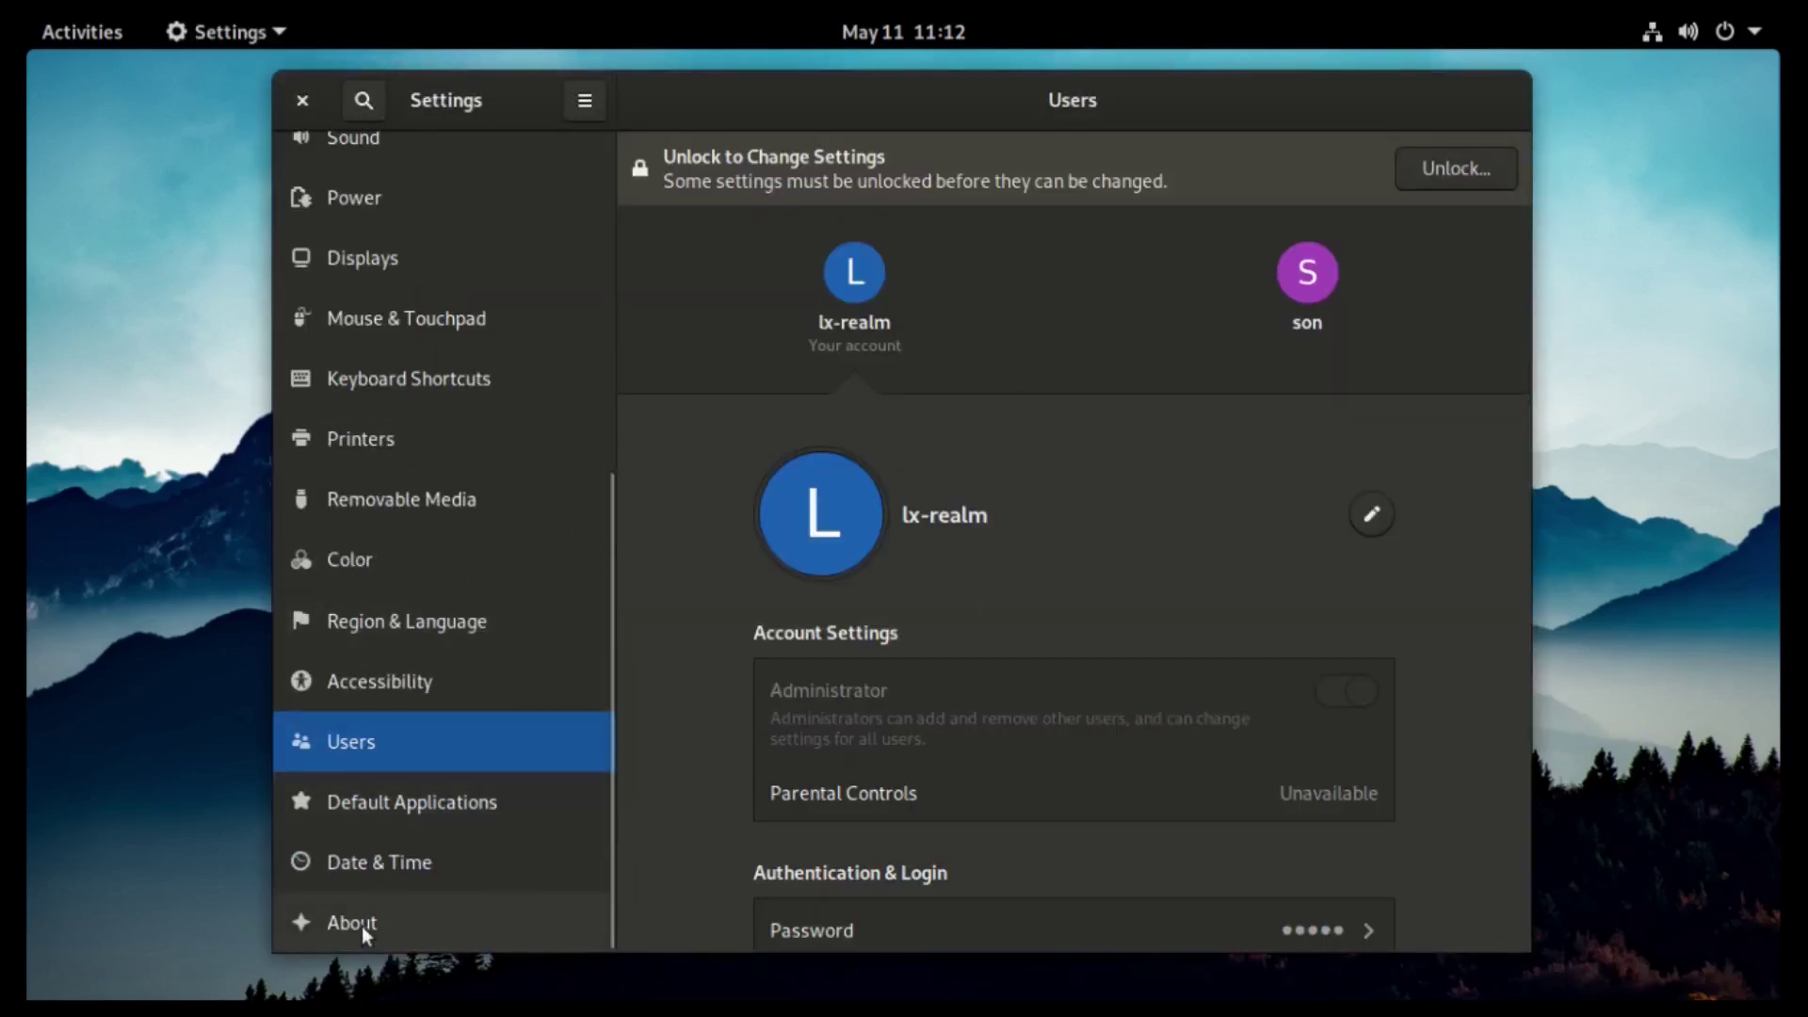
pyautogui.click(364, 924)
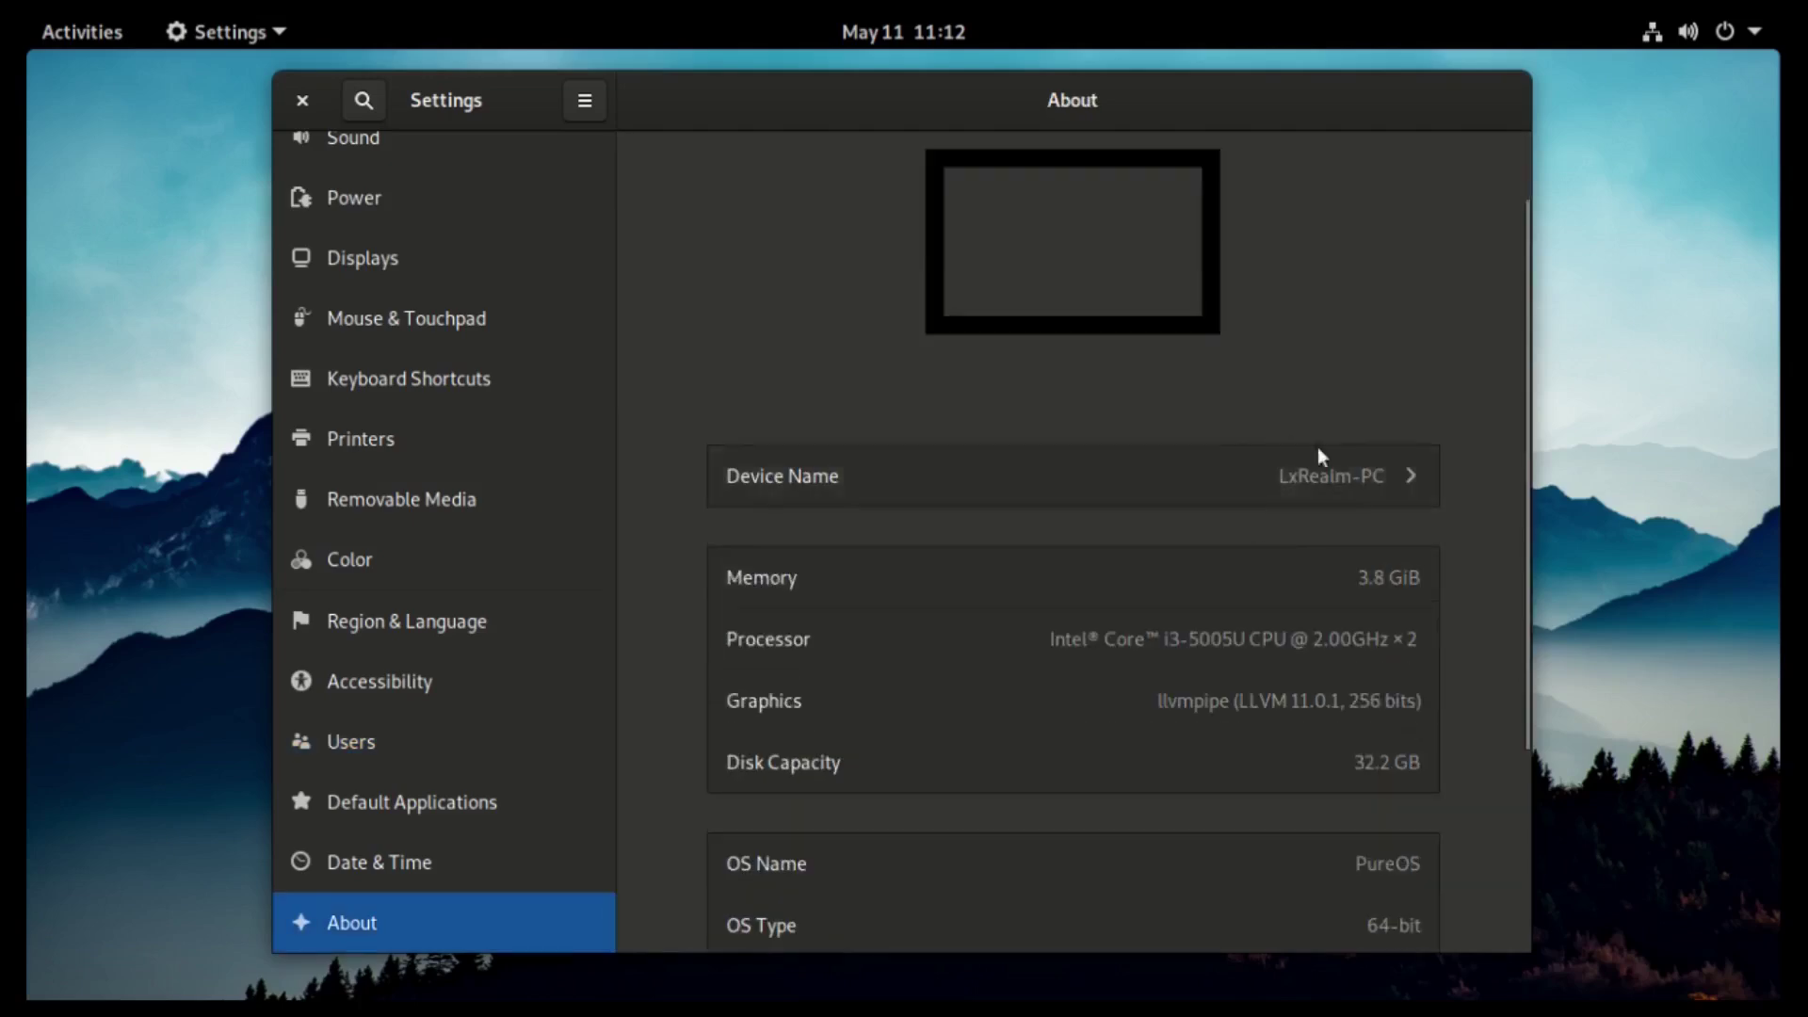
pyautogui.scroll(-3, 1363, 634)
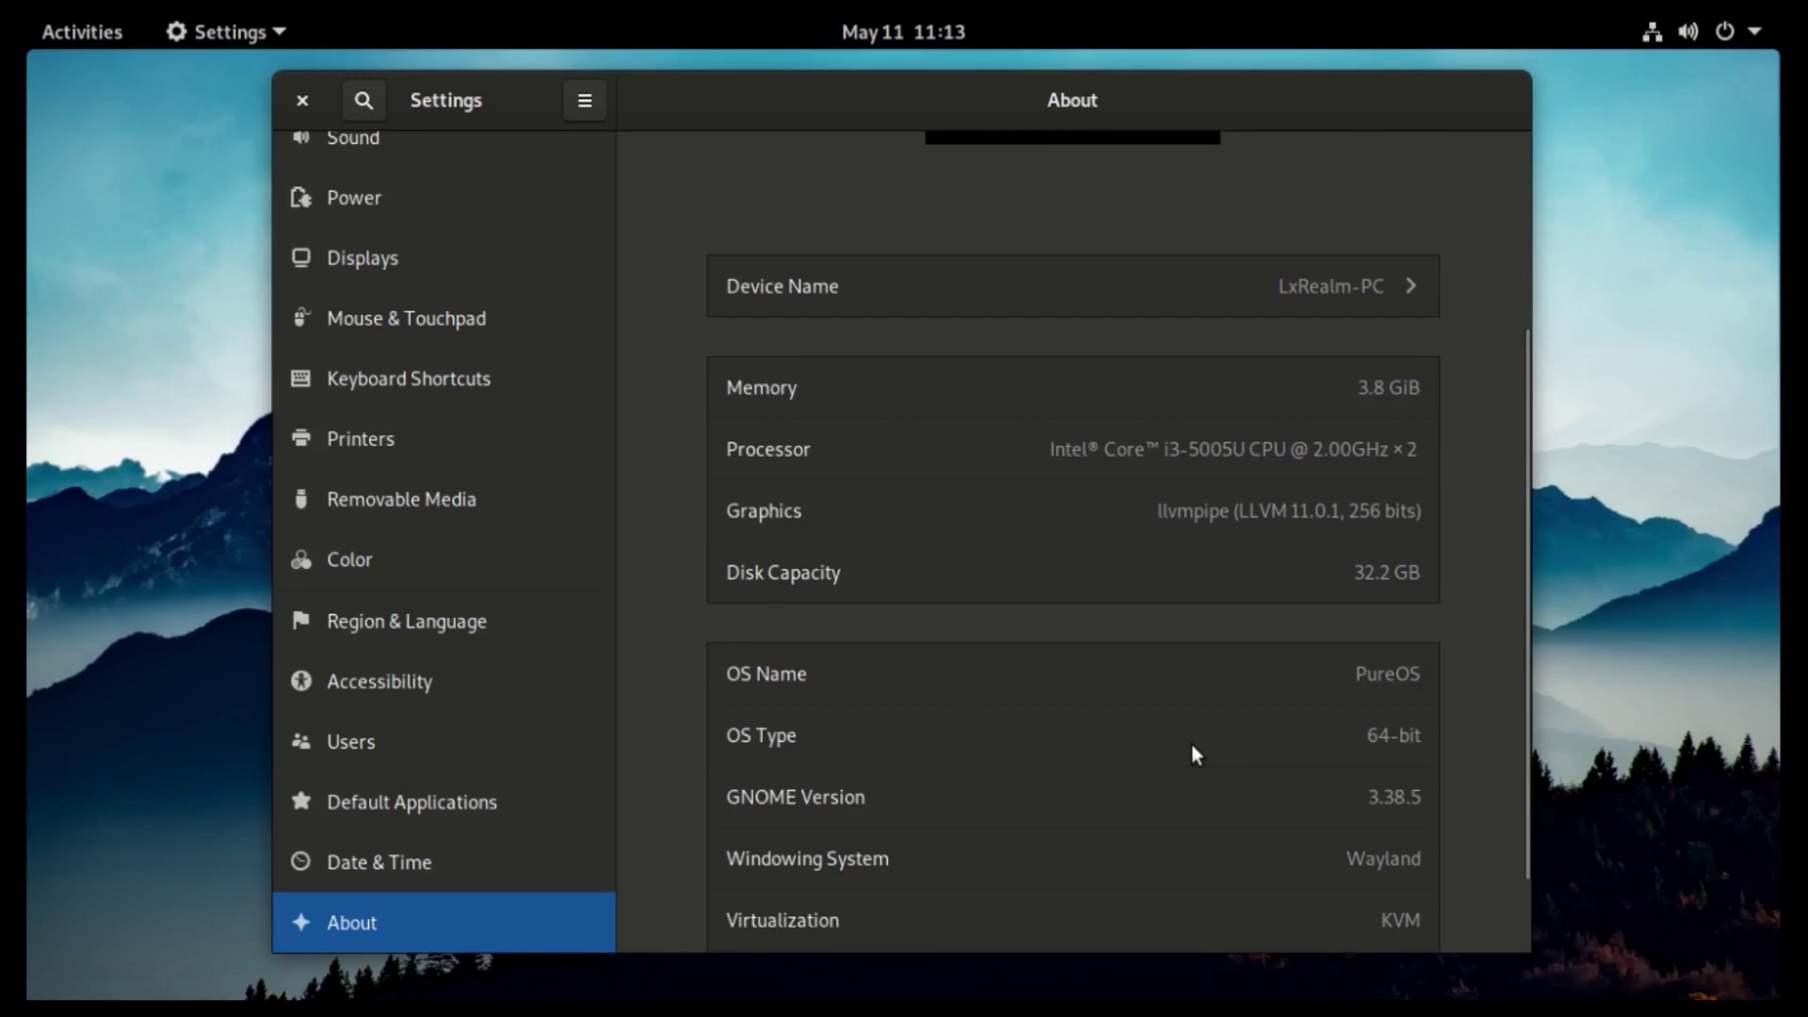
pyautogui.scroll(3, 1190, 755)
pyautogui.scroll(10, 472, 602)
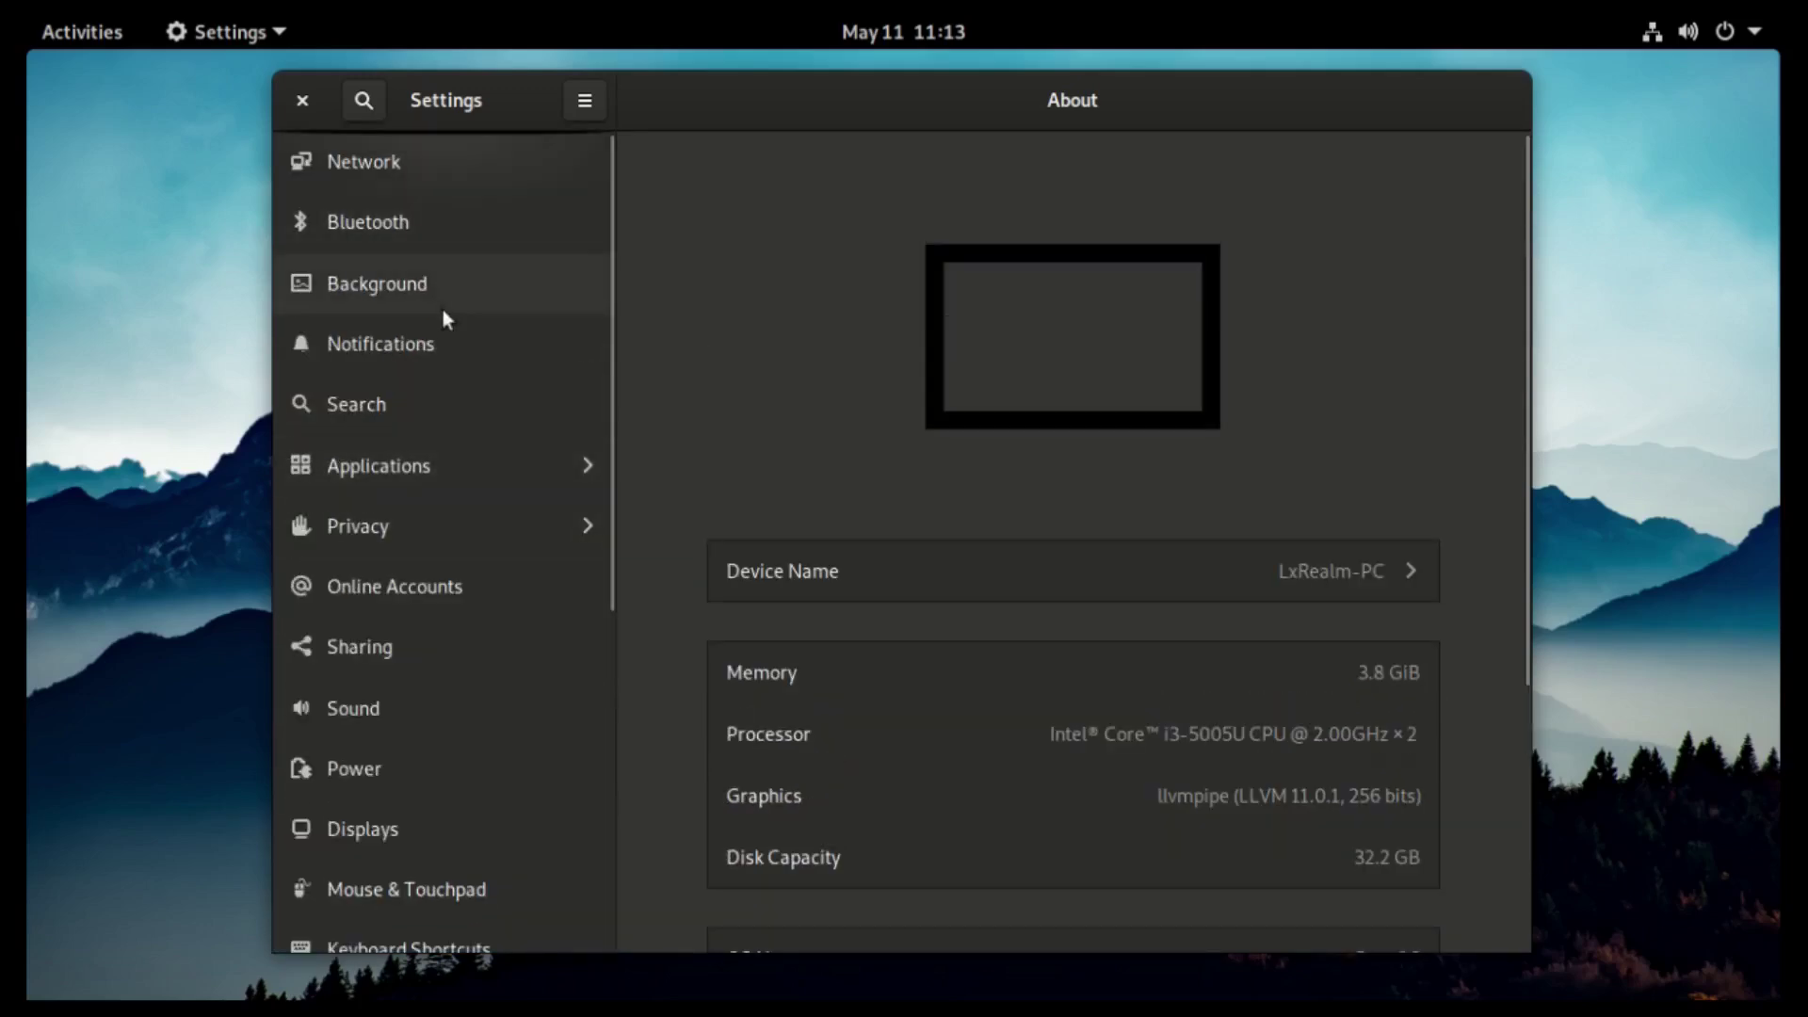
pyautogui.click(302, 101)
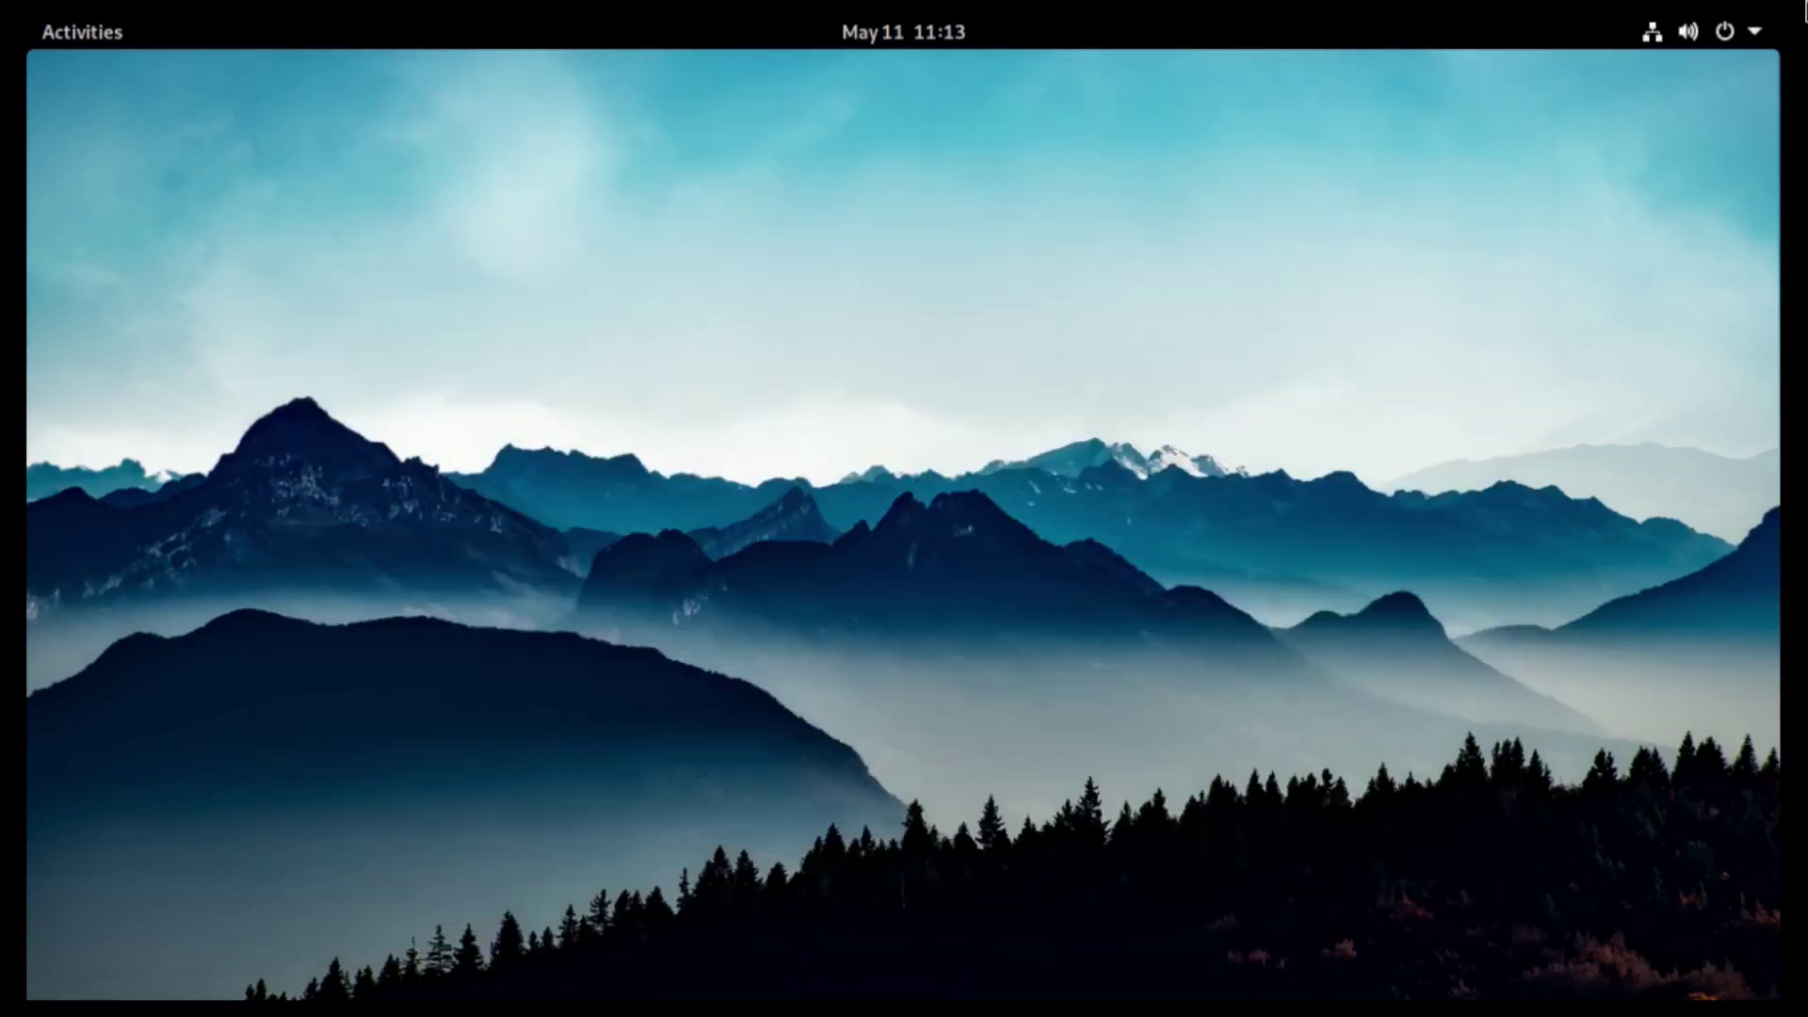
# - Reopen Settings on the About page, check its Software Updates entry, and close both Software and Settings
pyautogui.click(1723, 32)
pyautogui.click(1503, 235)
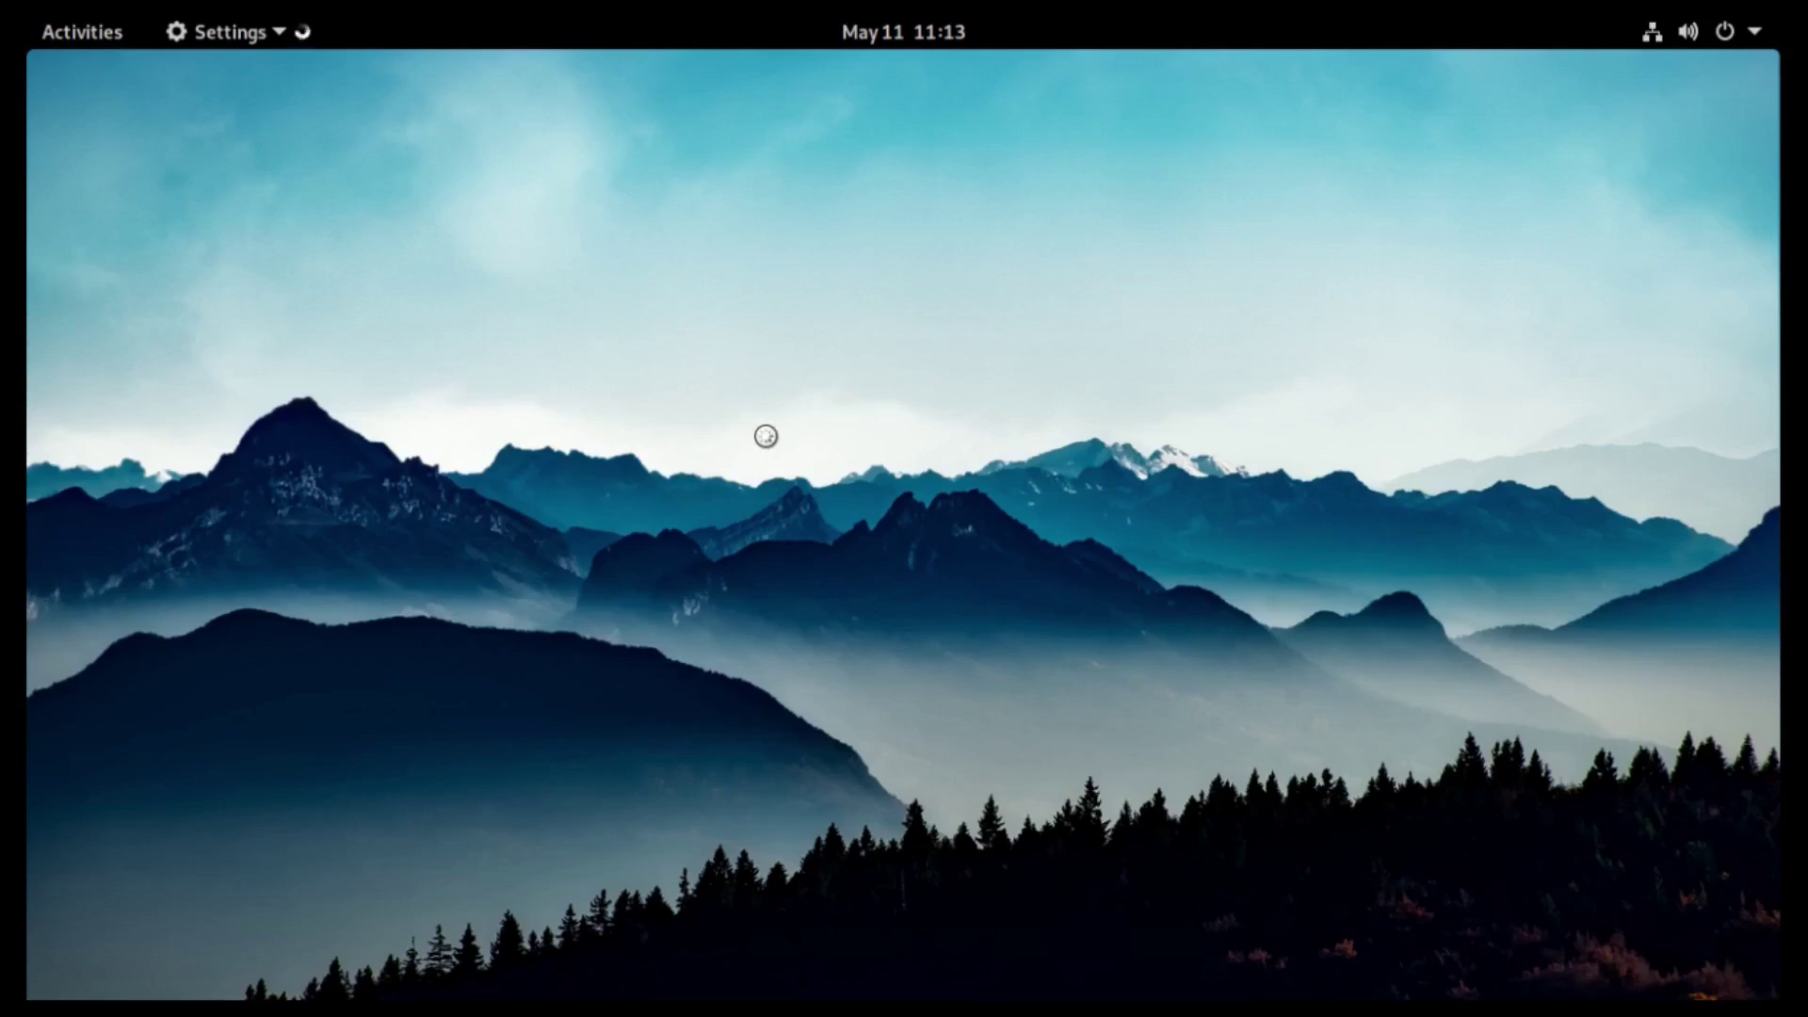
pyautogui.scroll(-5, 475, 667)
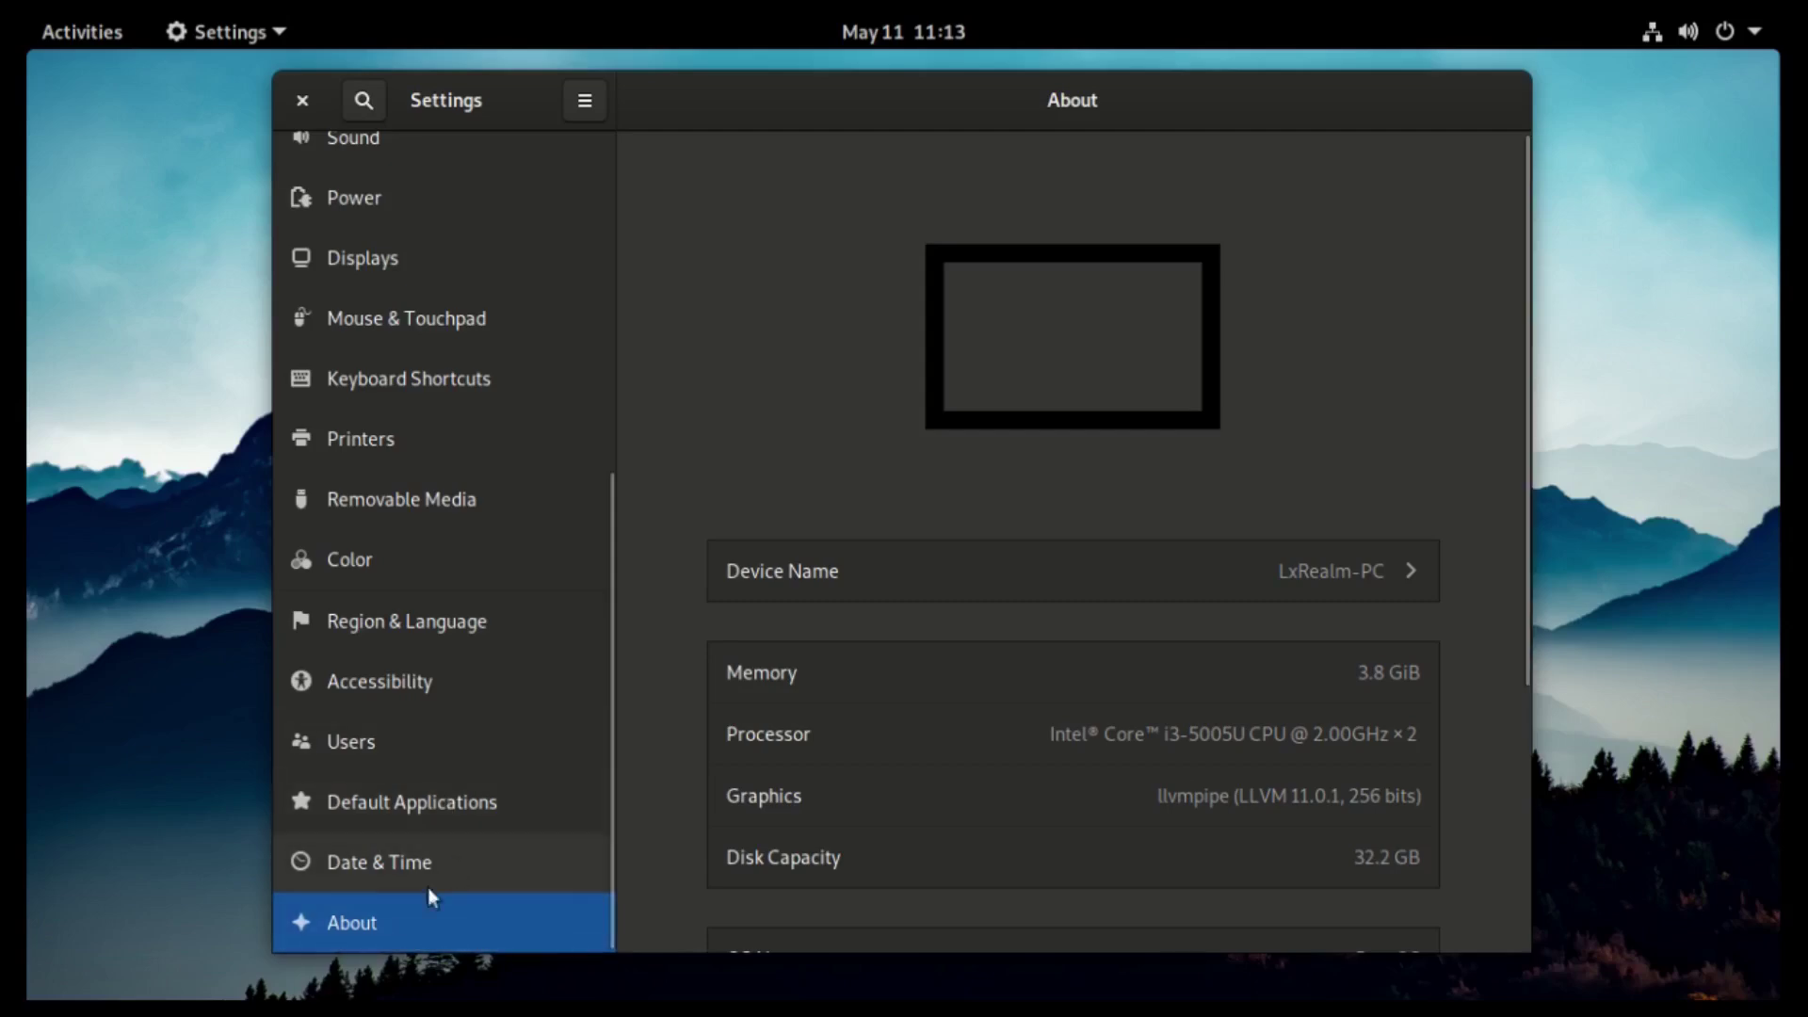
pyautogui.scroll(-5, 835, 719)
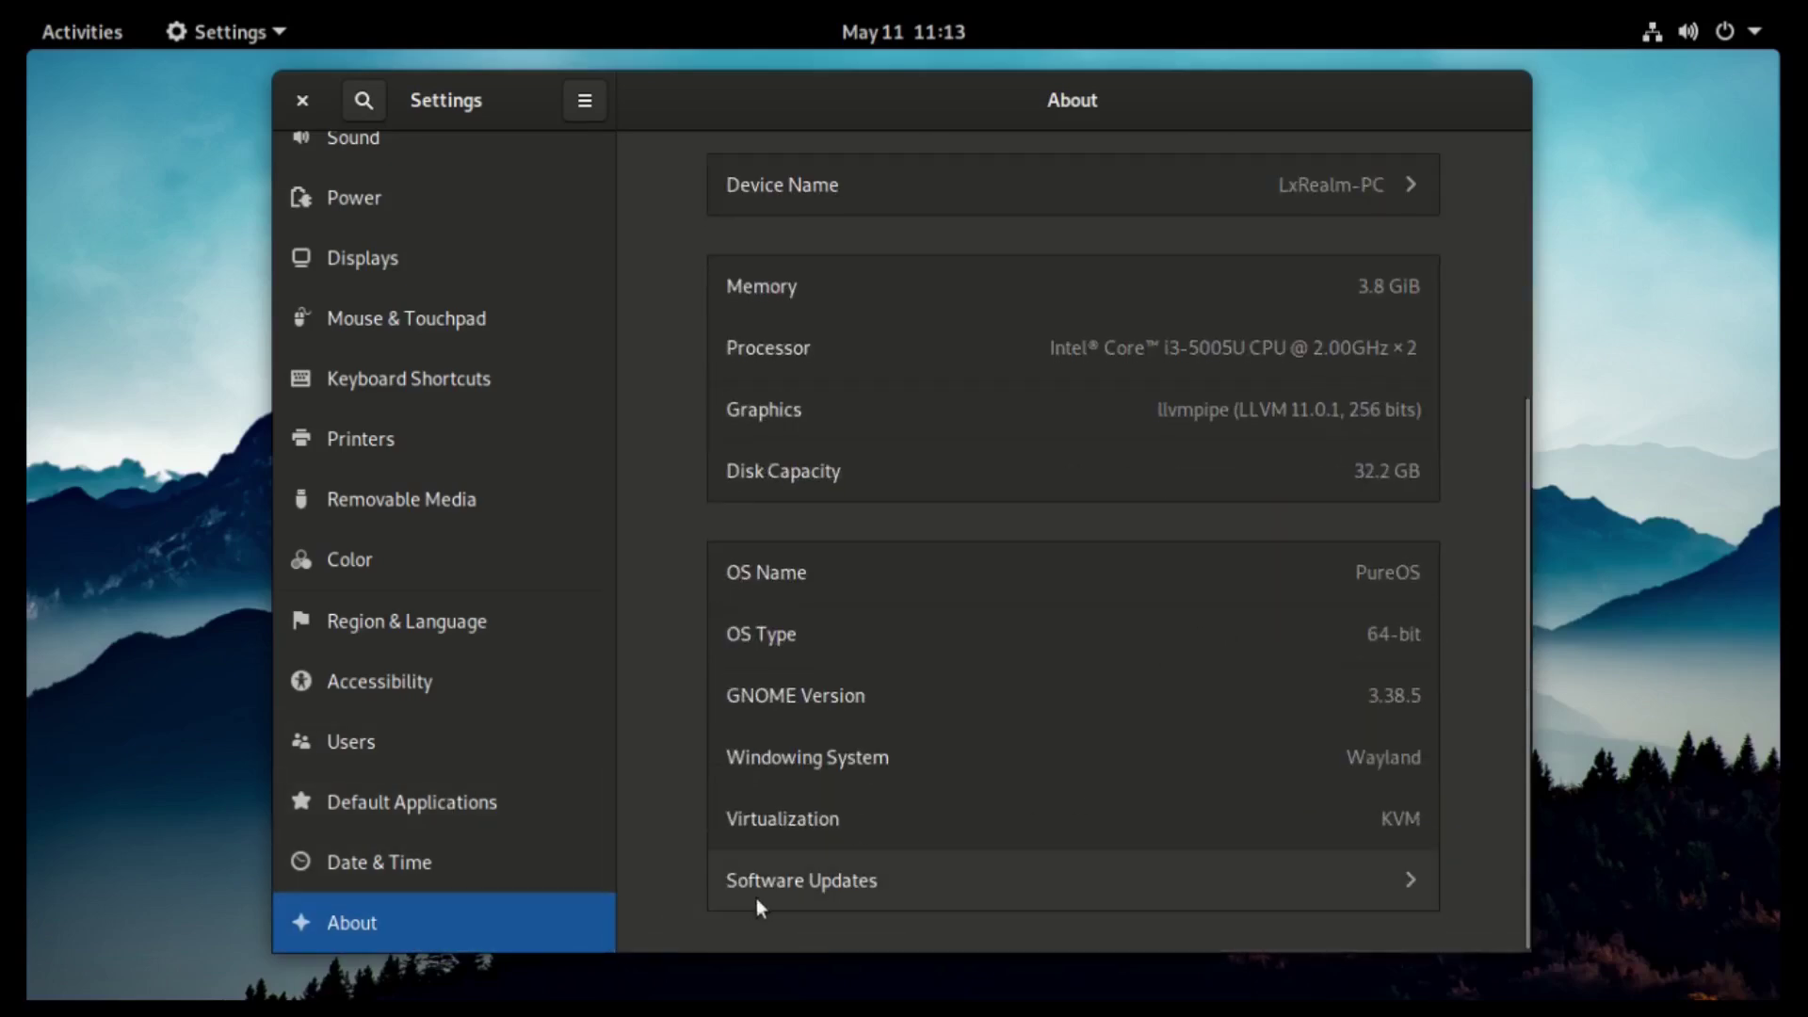
pyautogui.click(934, 878)
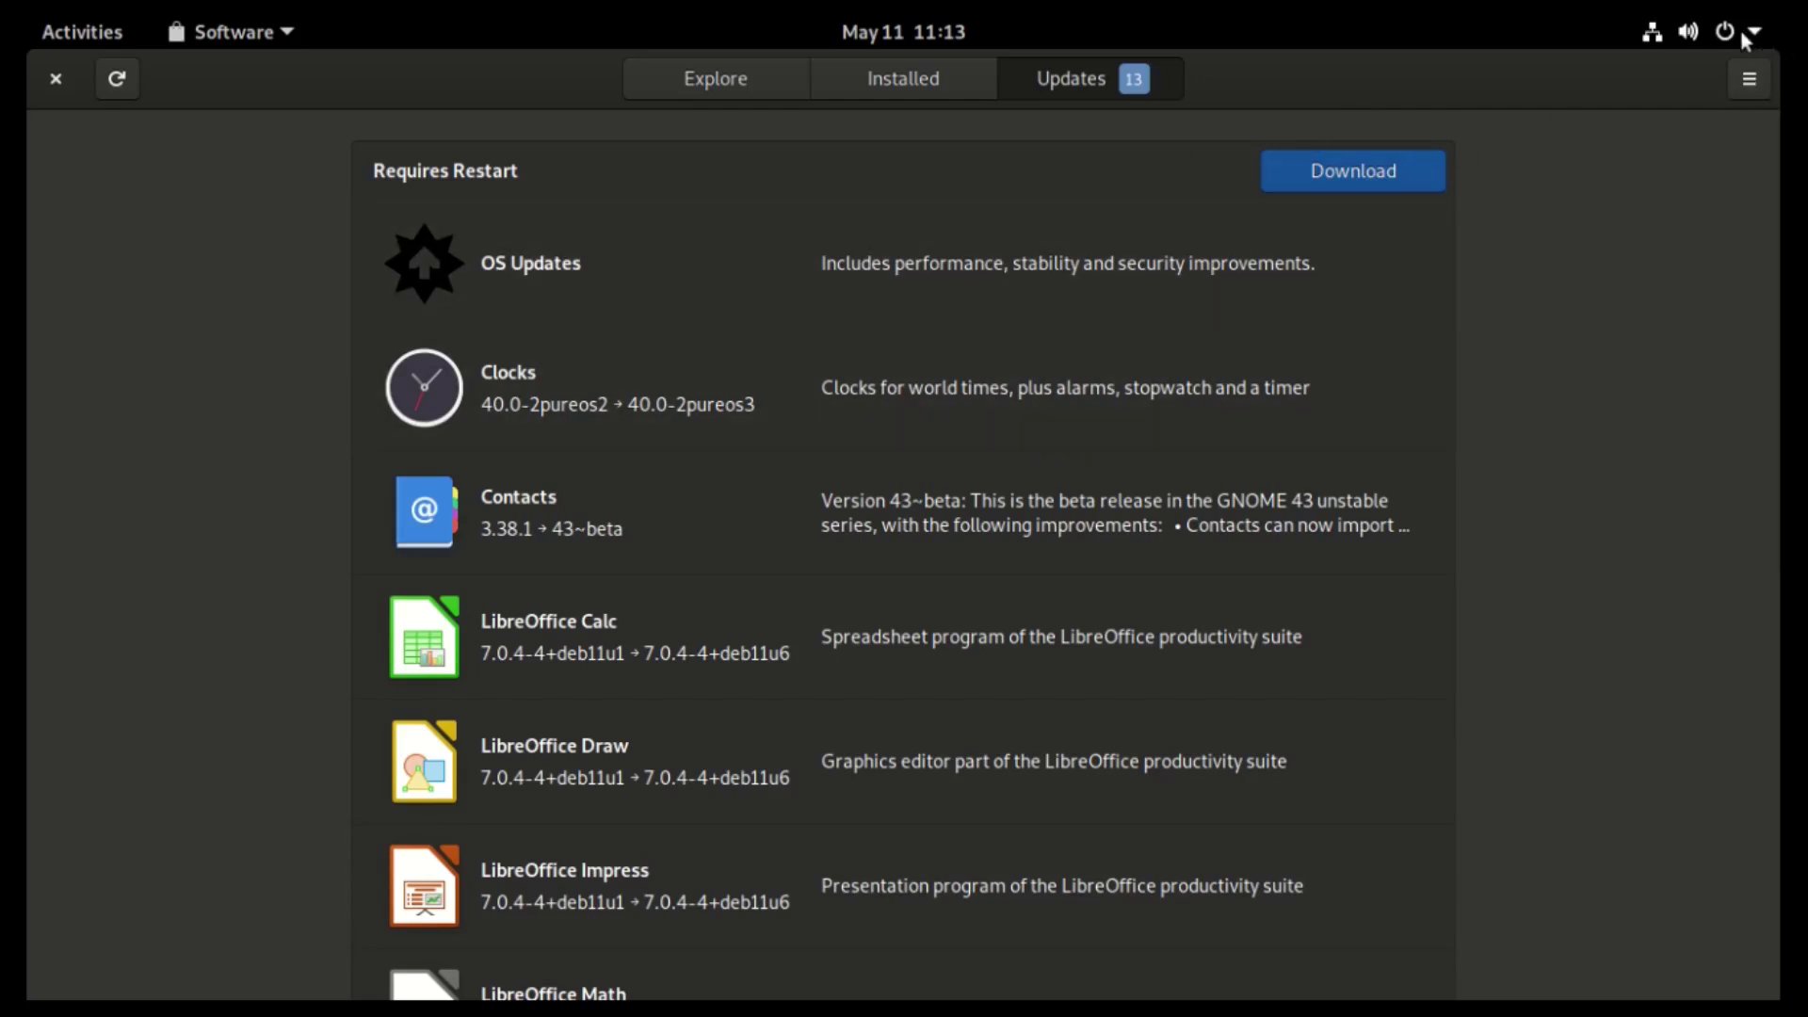
pyautogui.click(58, 79)
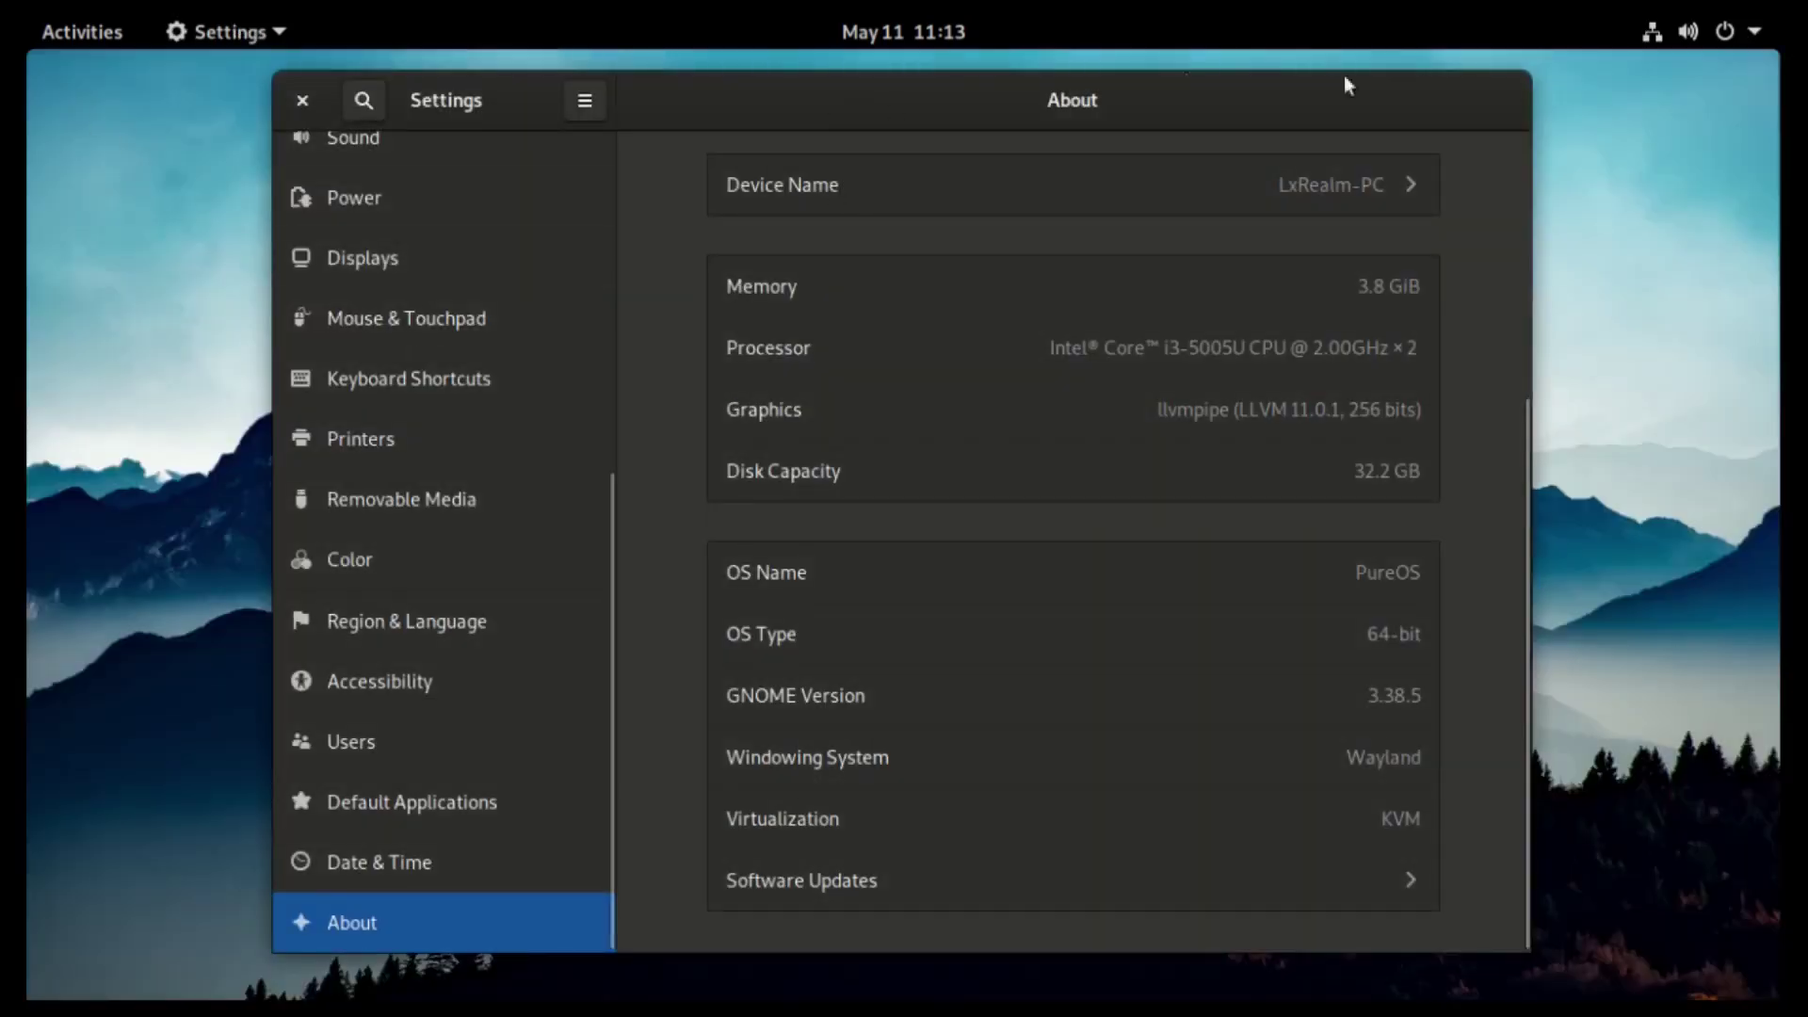
pyautogui.click(303, 100)
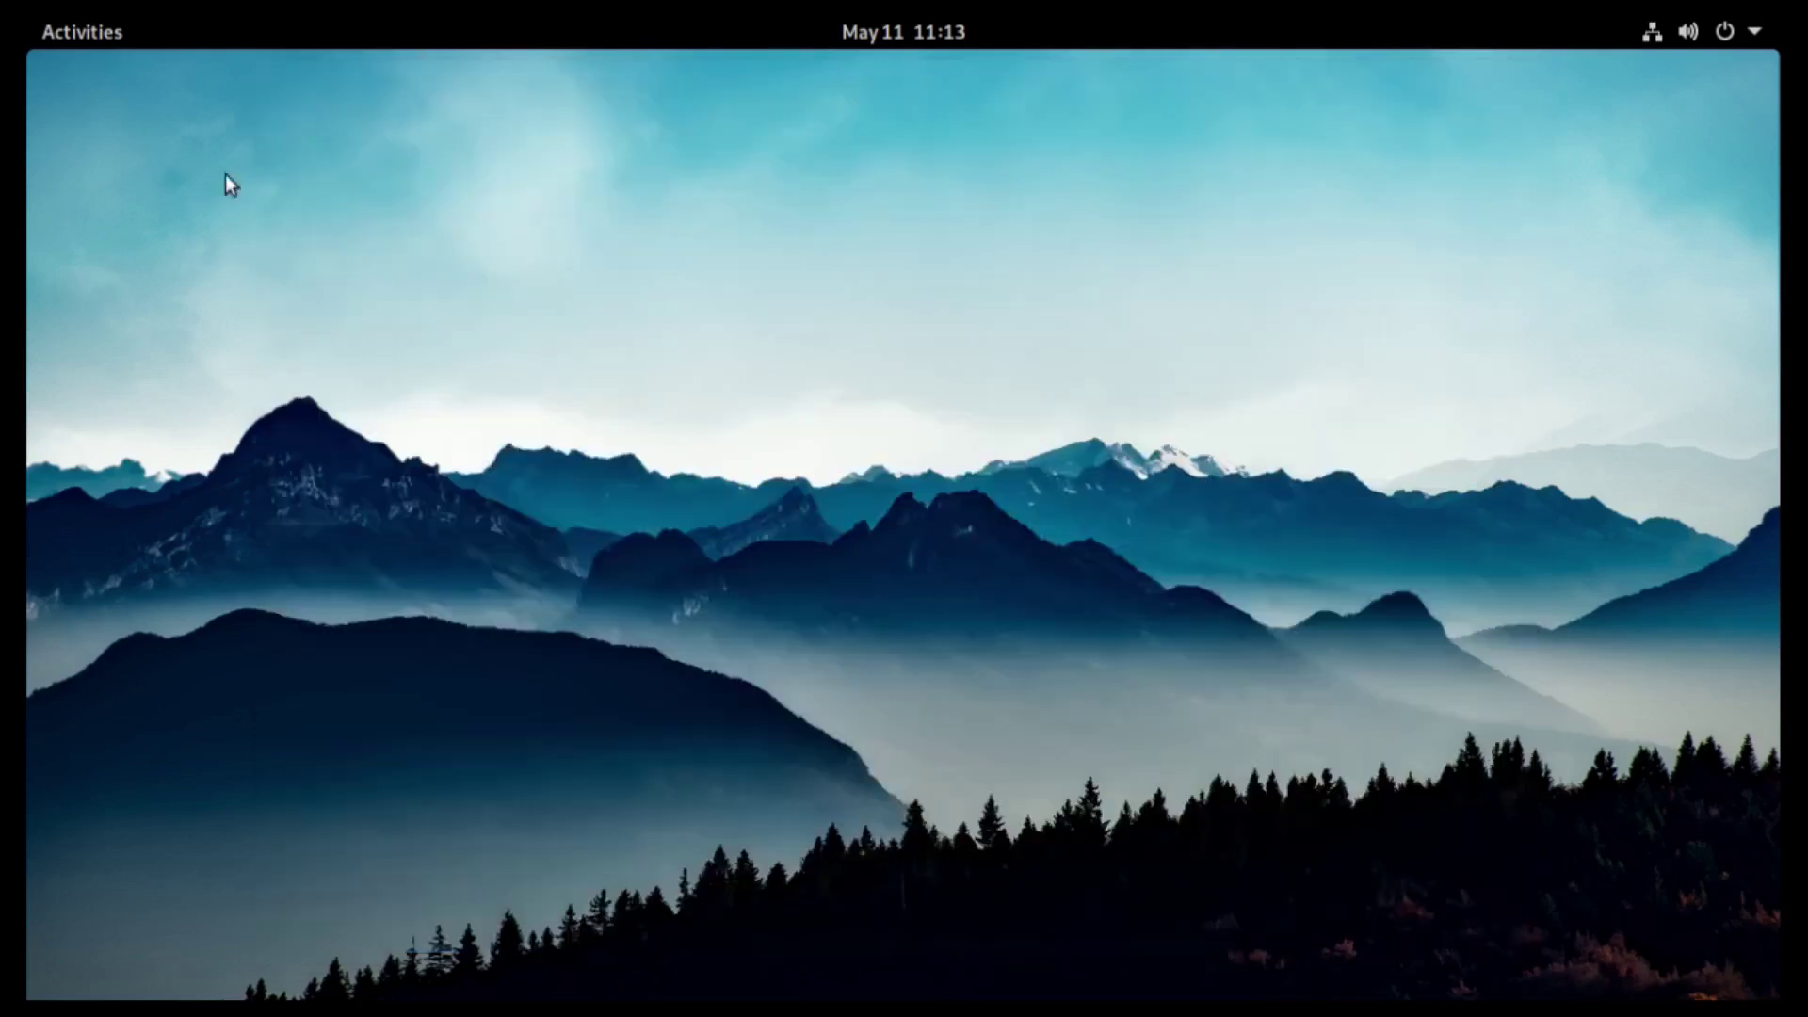
# - Launch System Monitor and view the Resources graphs for CPU, memory and network
pyautogui.click(89, 38)
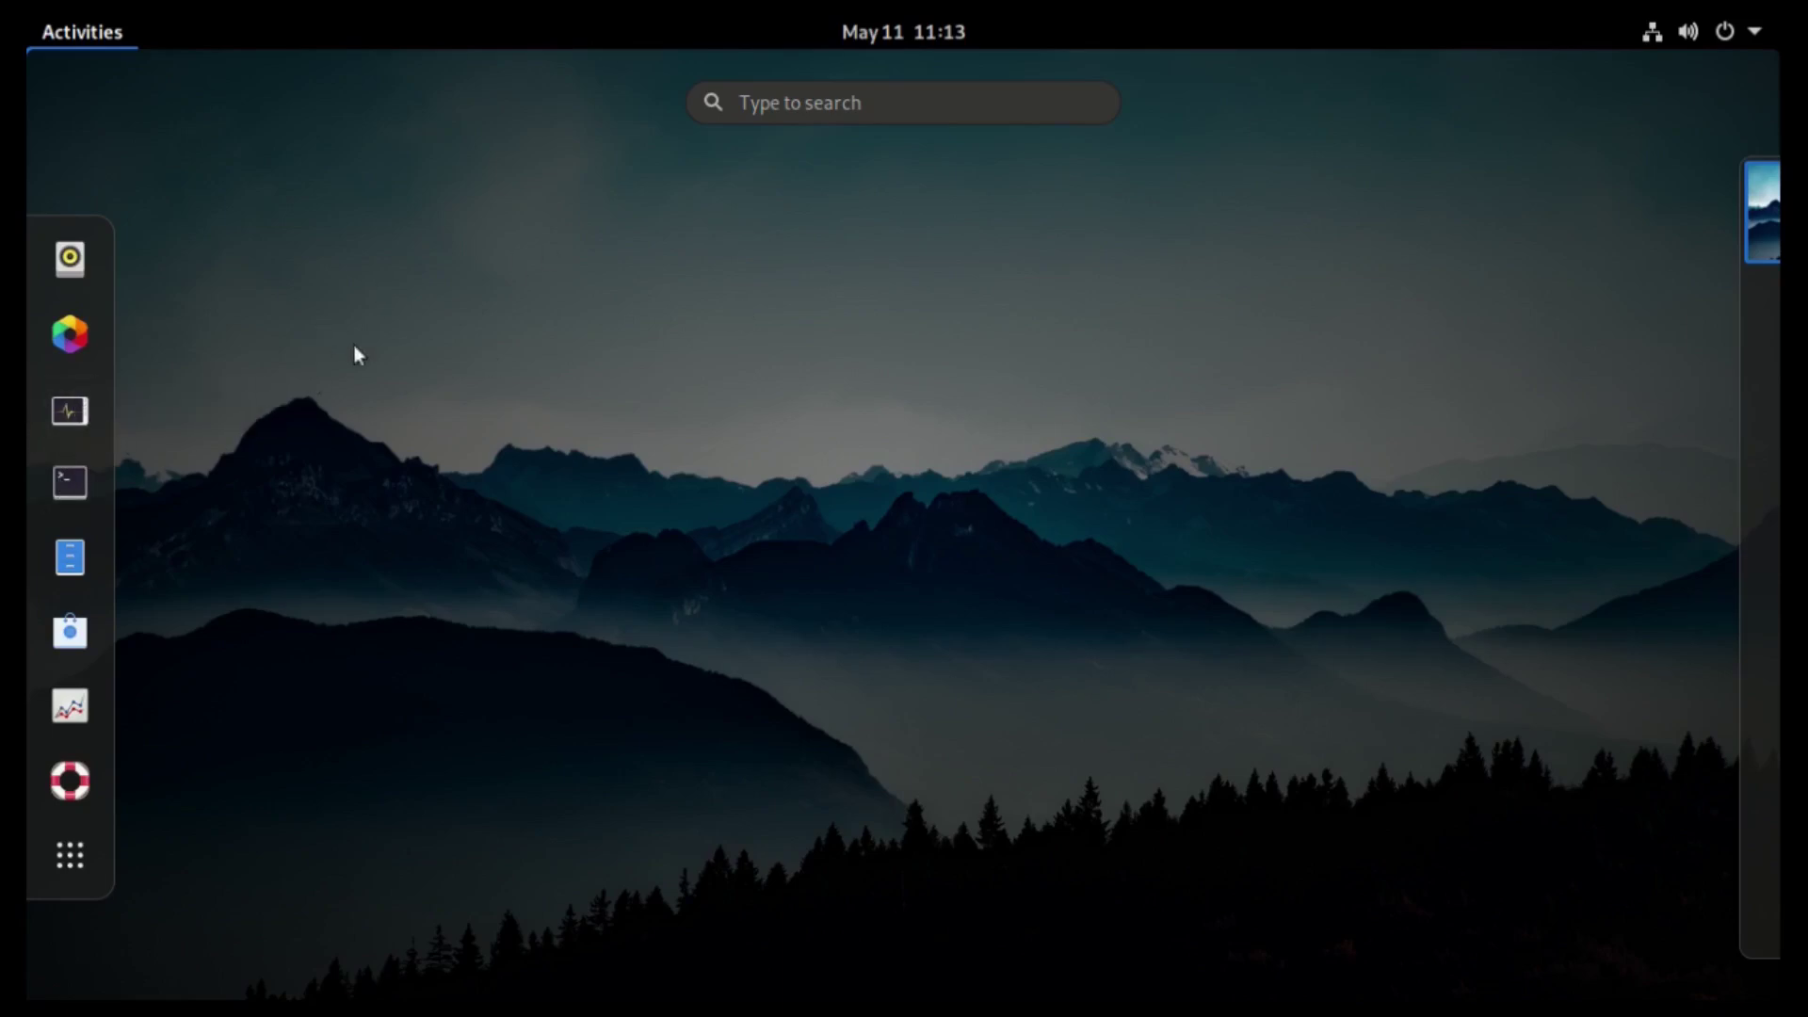
pyautogui.click(73, 413)
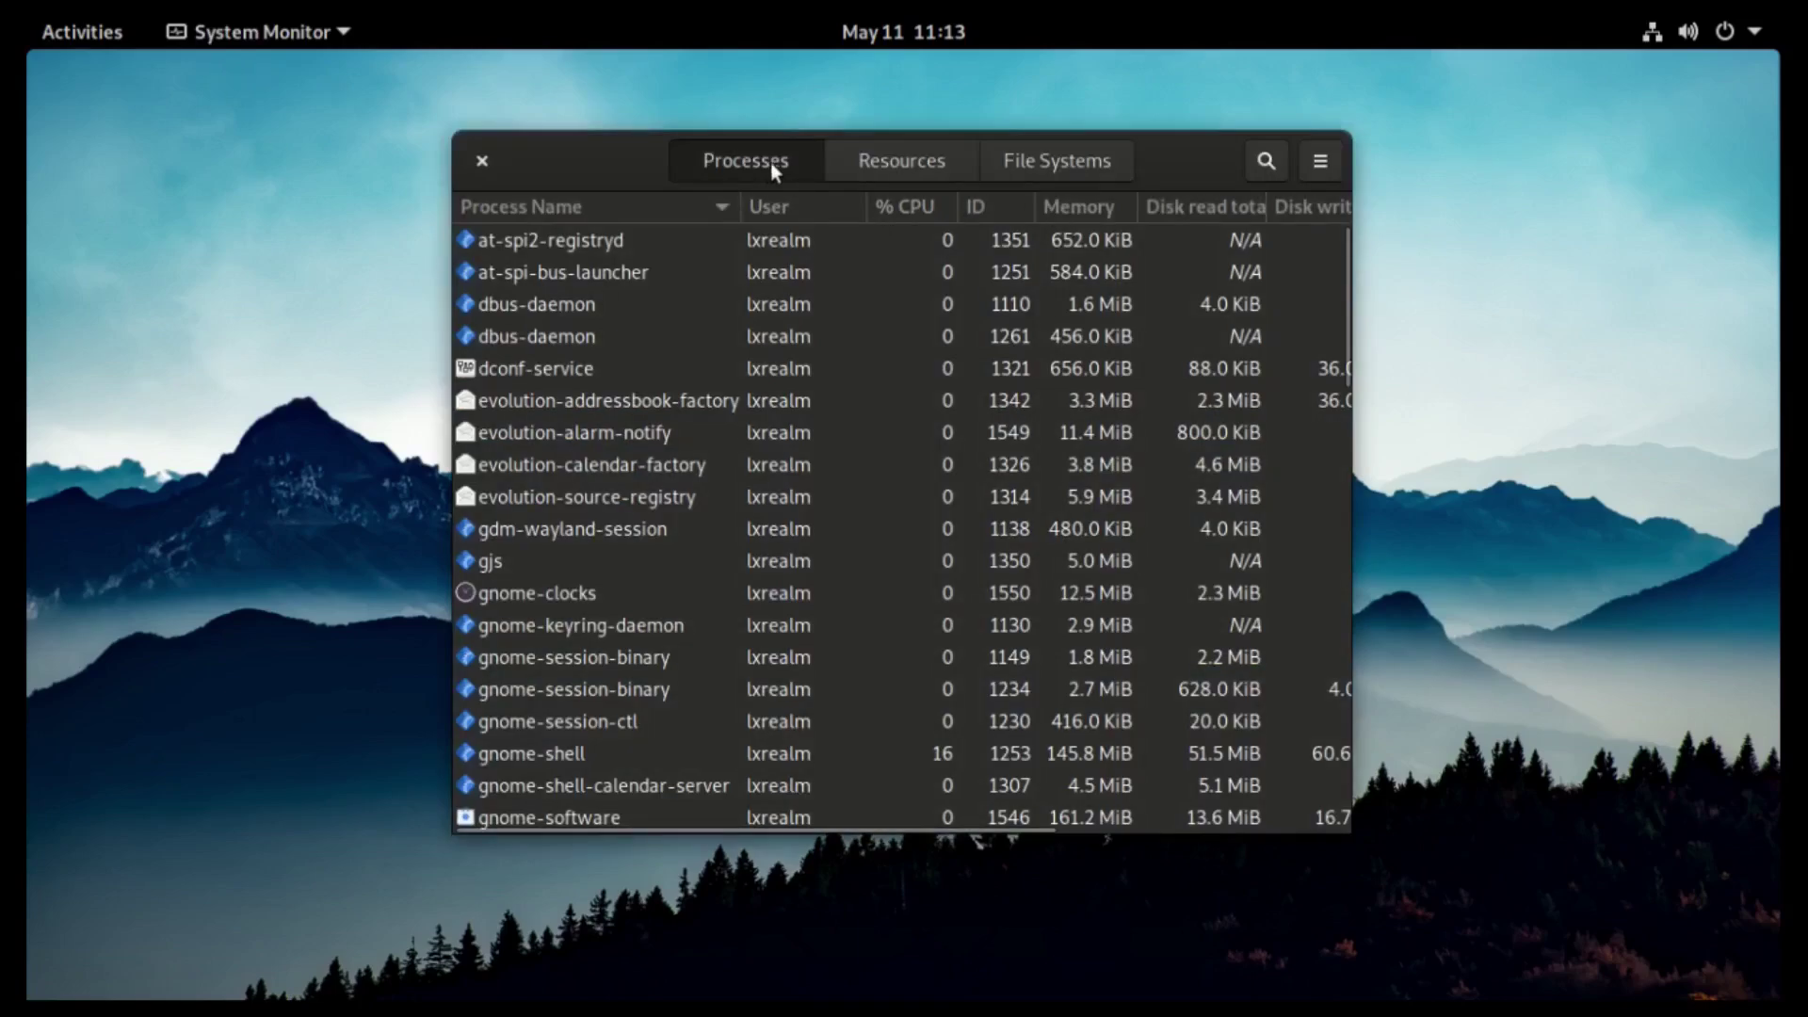
pyautogui.click(894, 165)
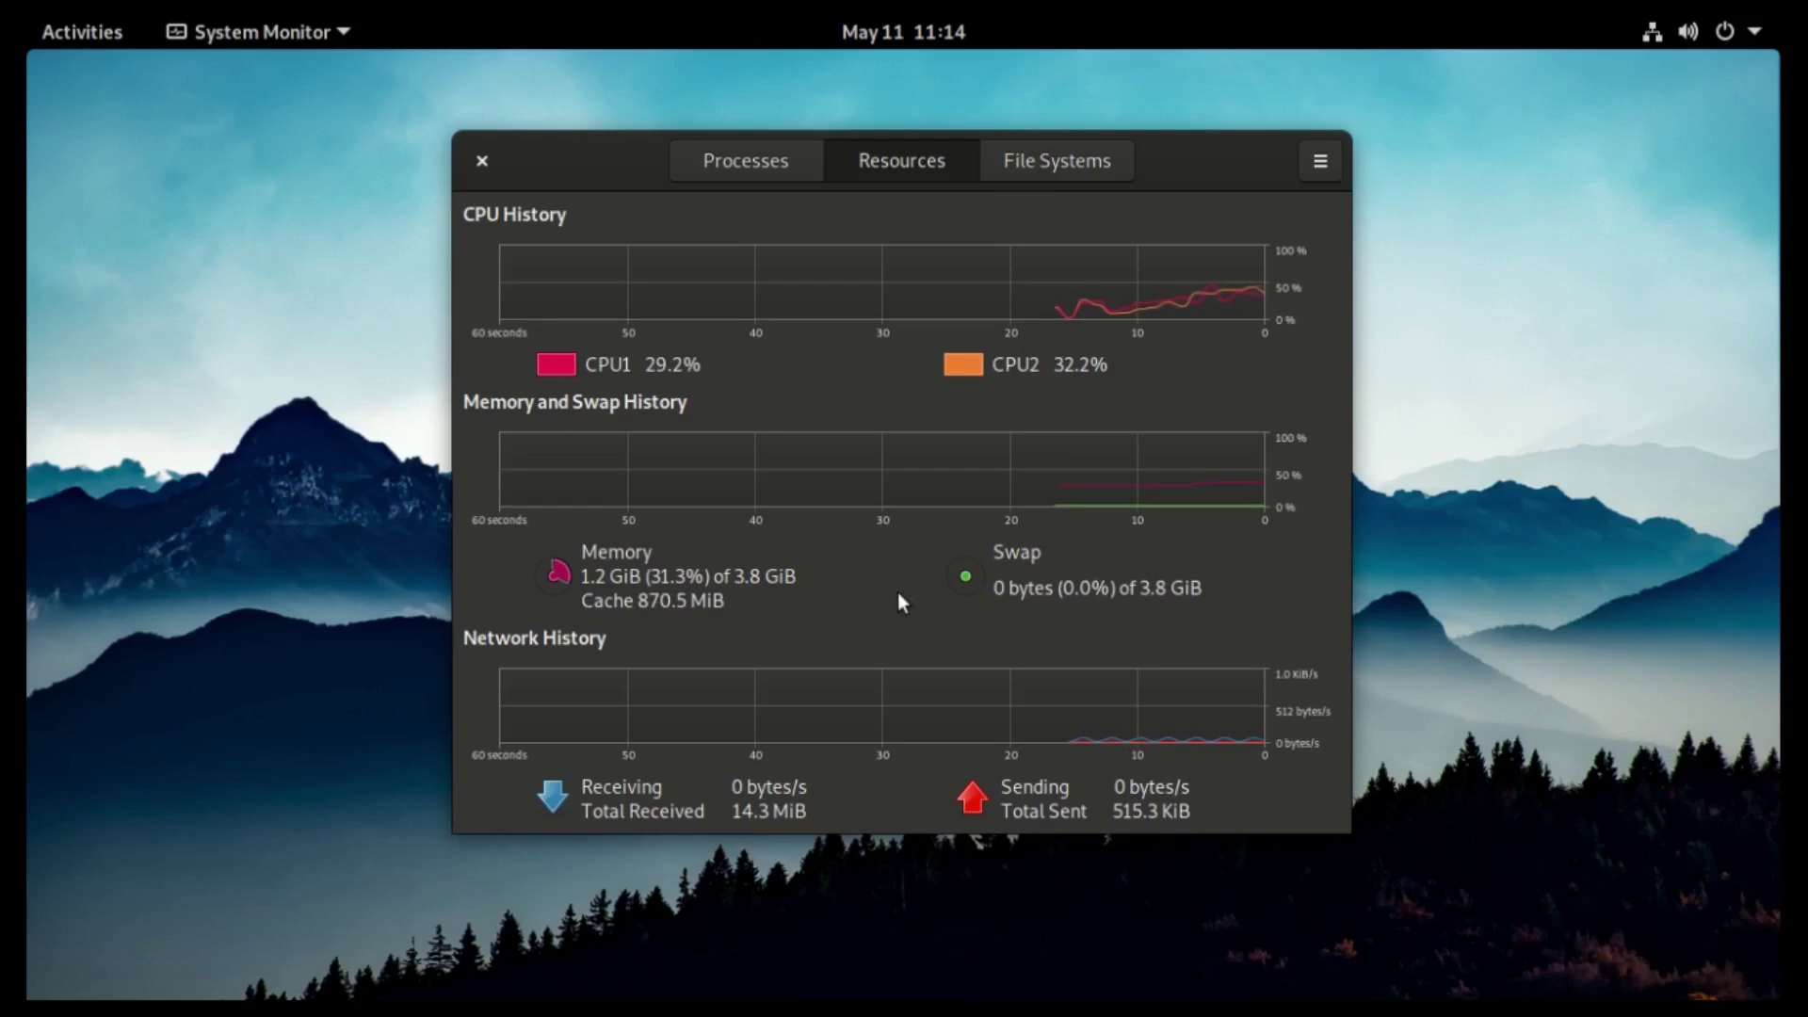
# - Launch Terminal and reposition its window so it sits lower over the System Monitor window
pyautogui.click(63, 31)
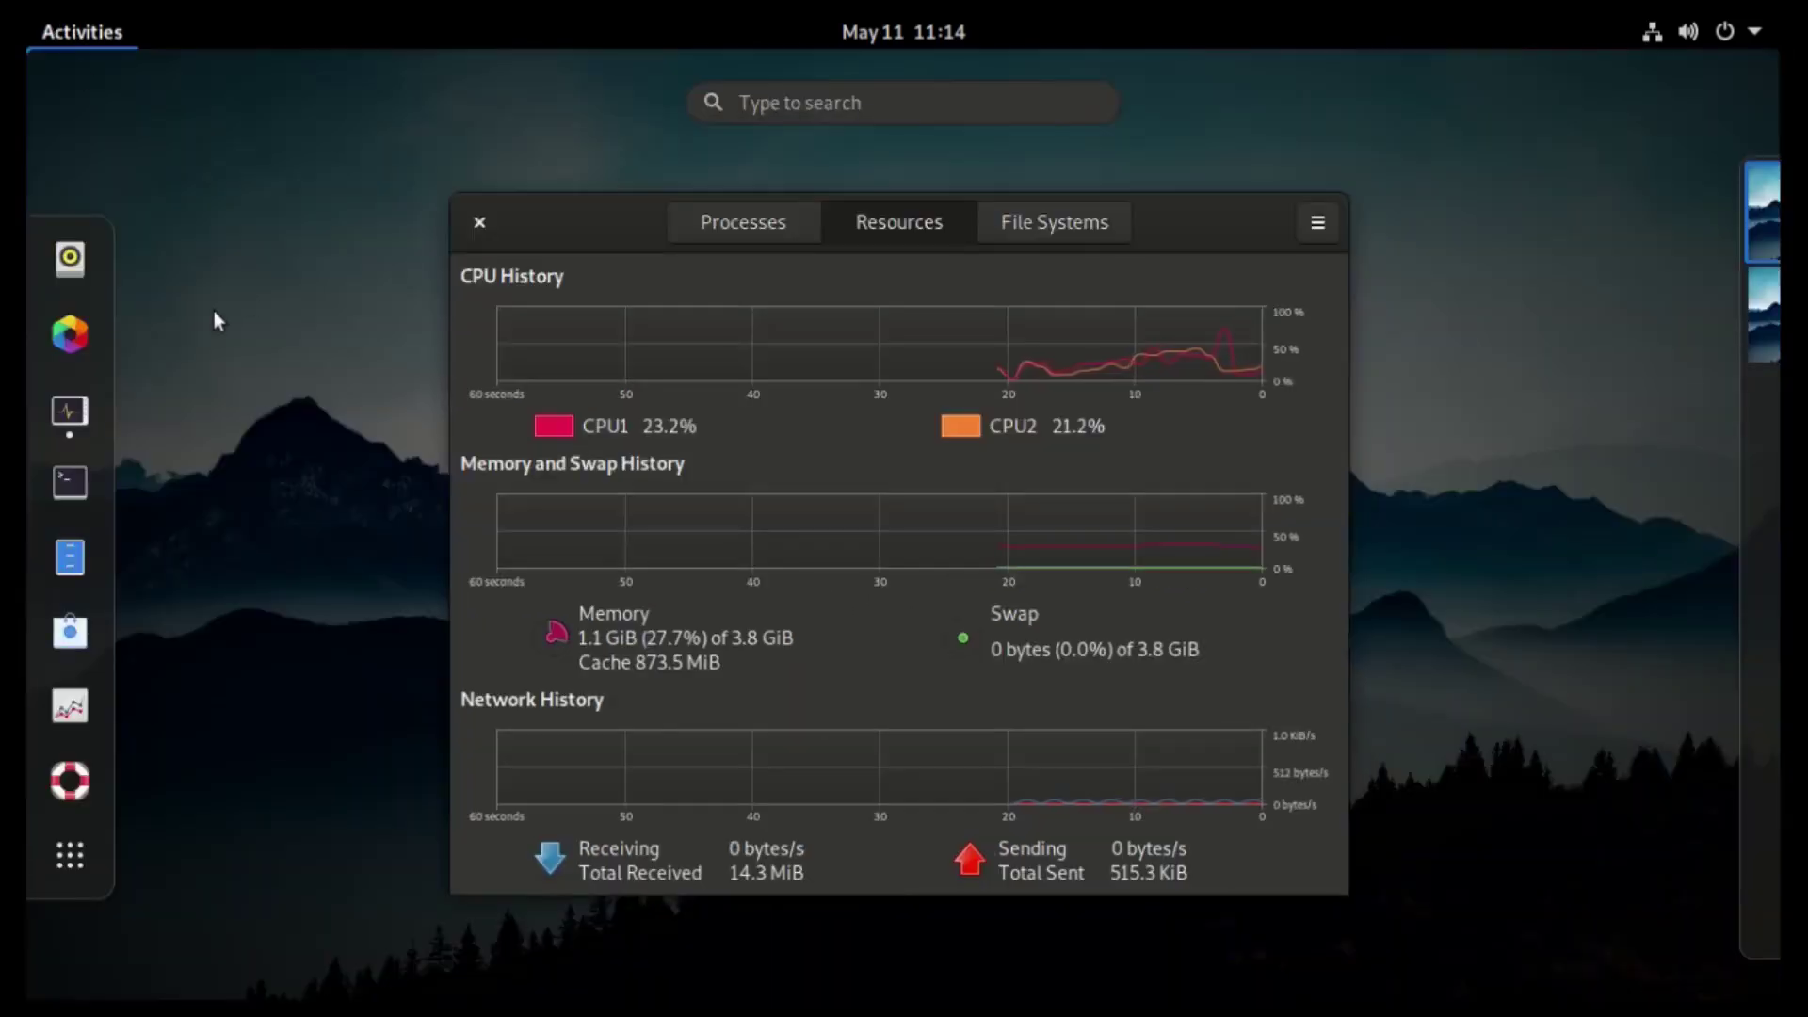
pyautogui.click(69, 482)
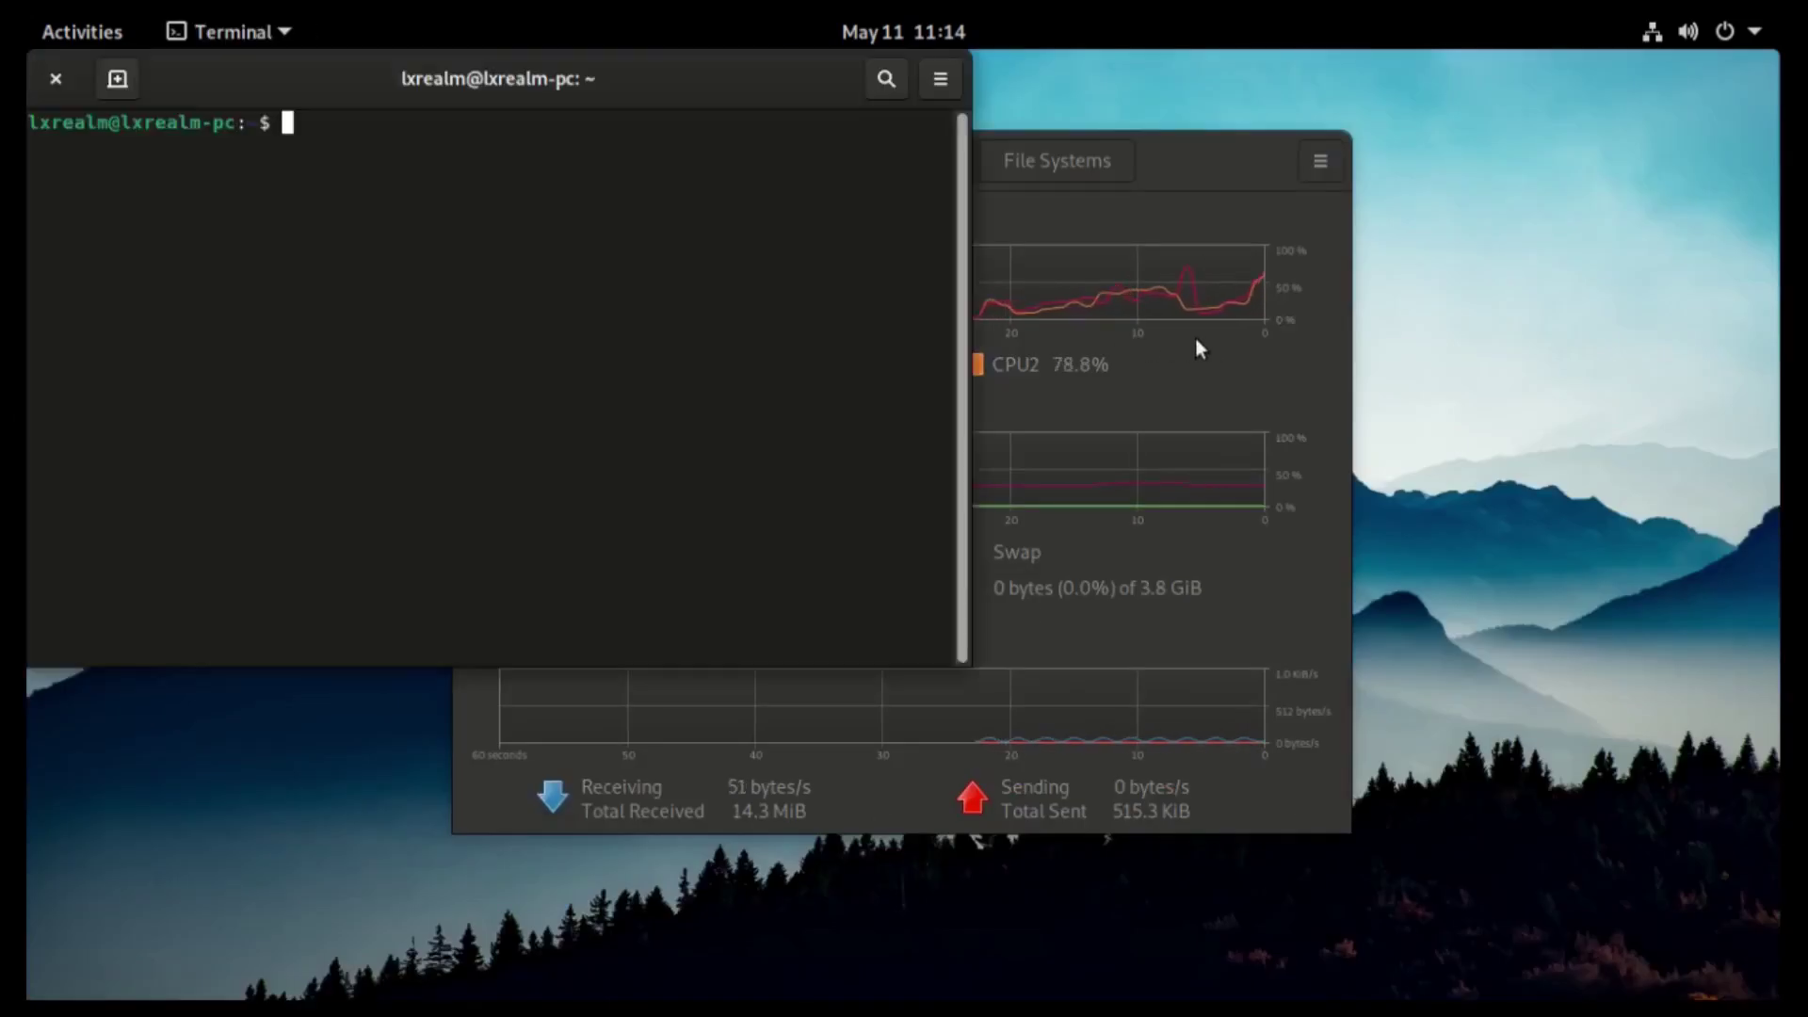
pyautogui.moveTo(494, 85); pyautogui.dragTo(695, 276)
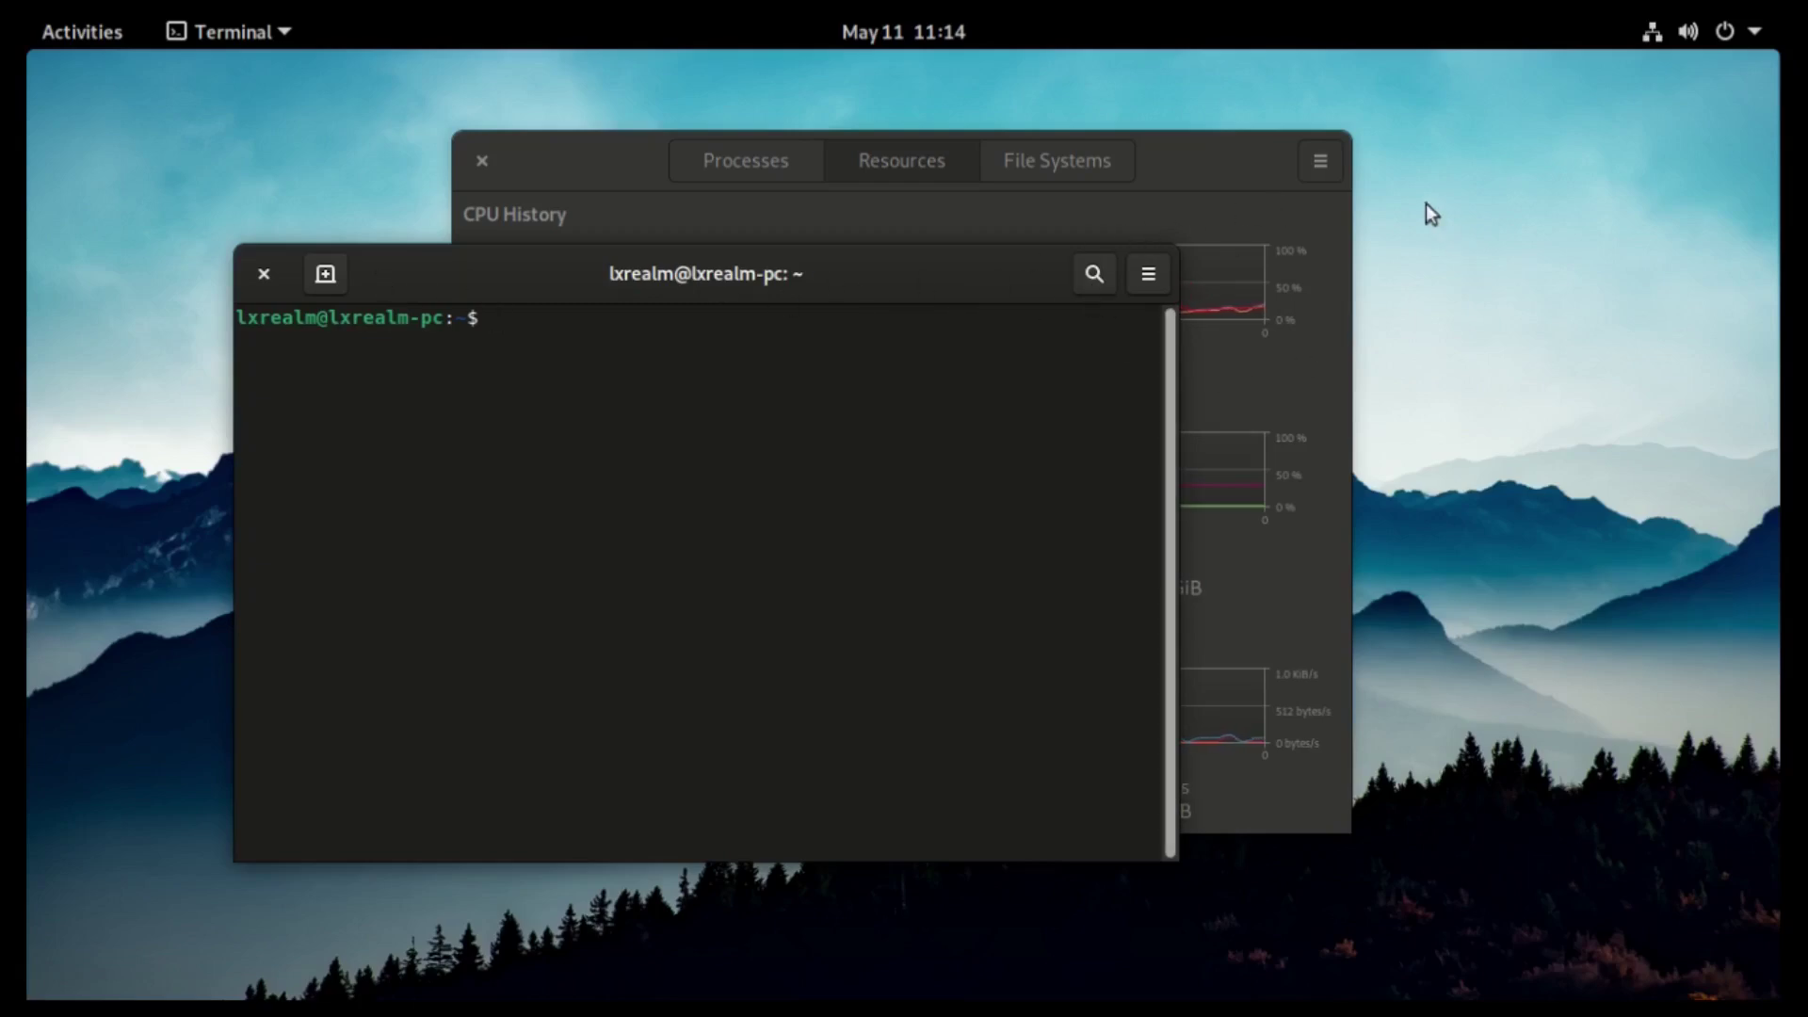
# - Open the Files application at the Home folder and shift its window toward the middle of the desktop
pyautogui.click(98, 41)
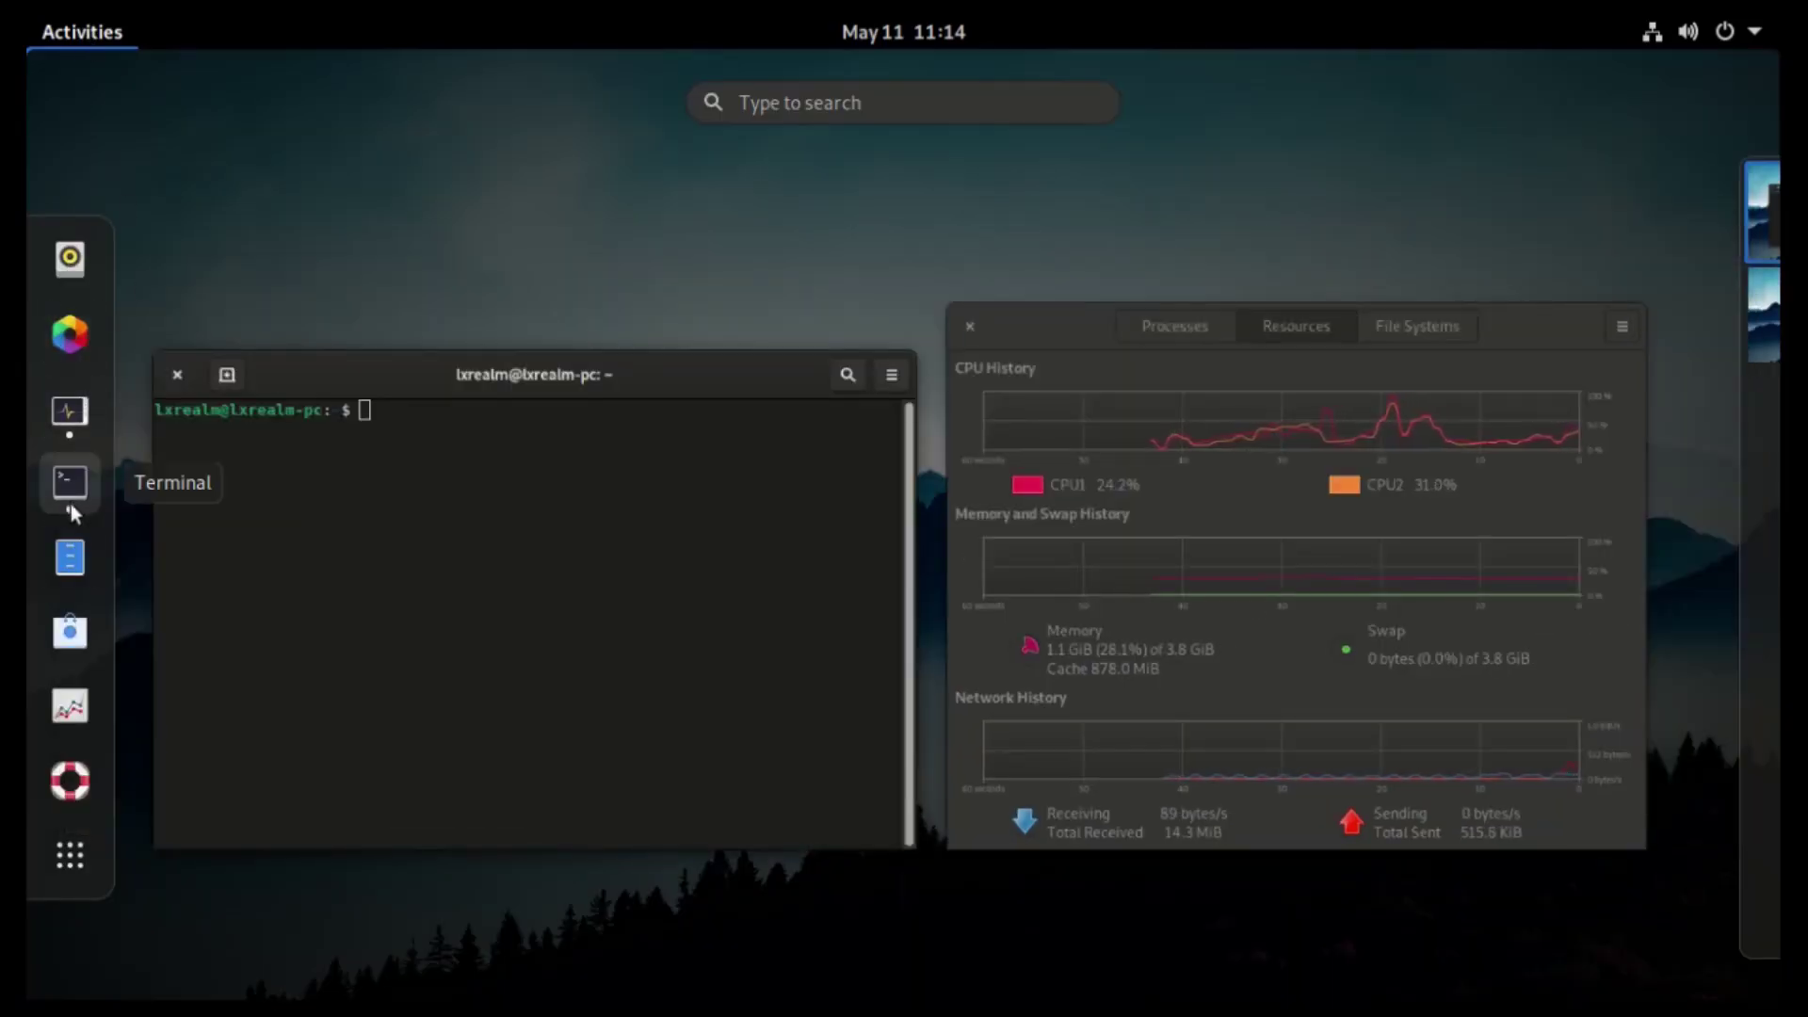
pyautogui.click(68, 562)
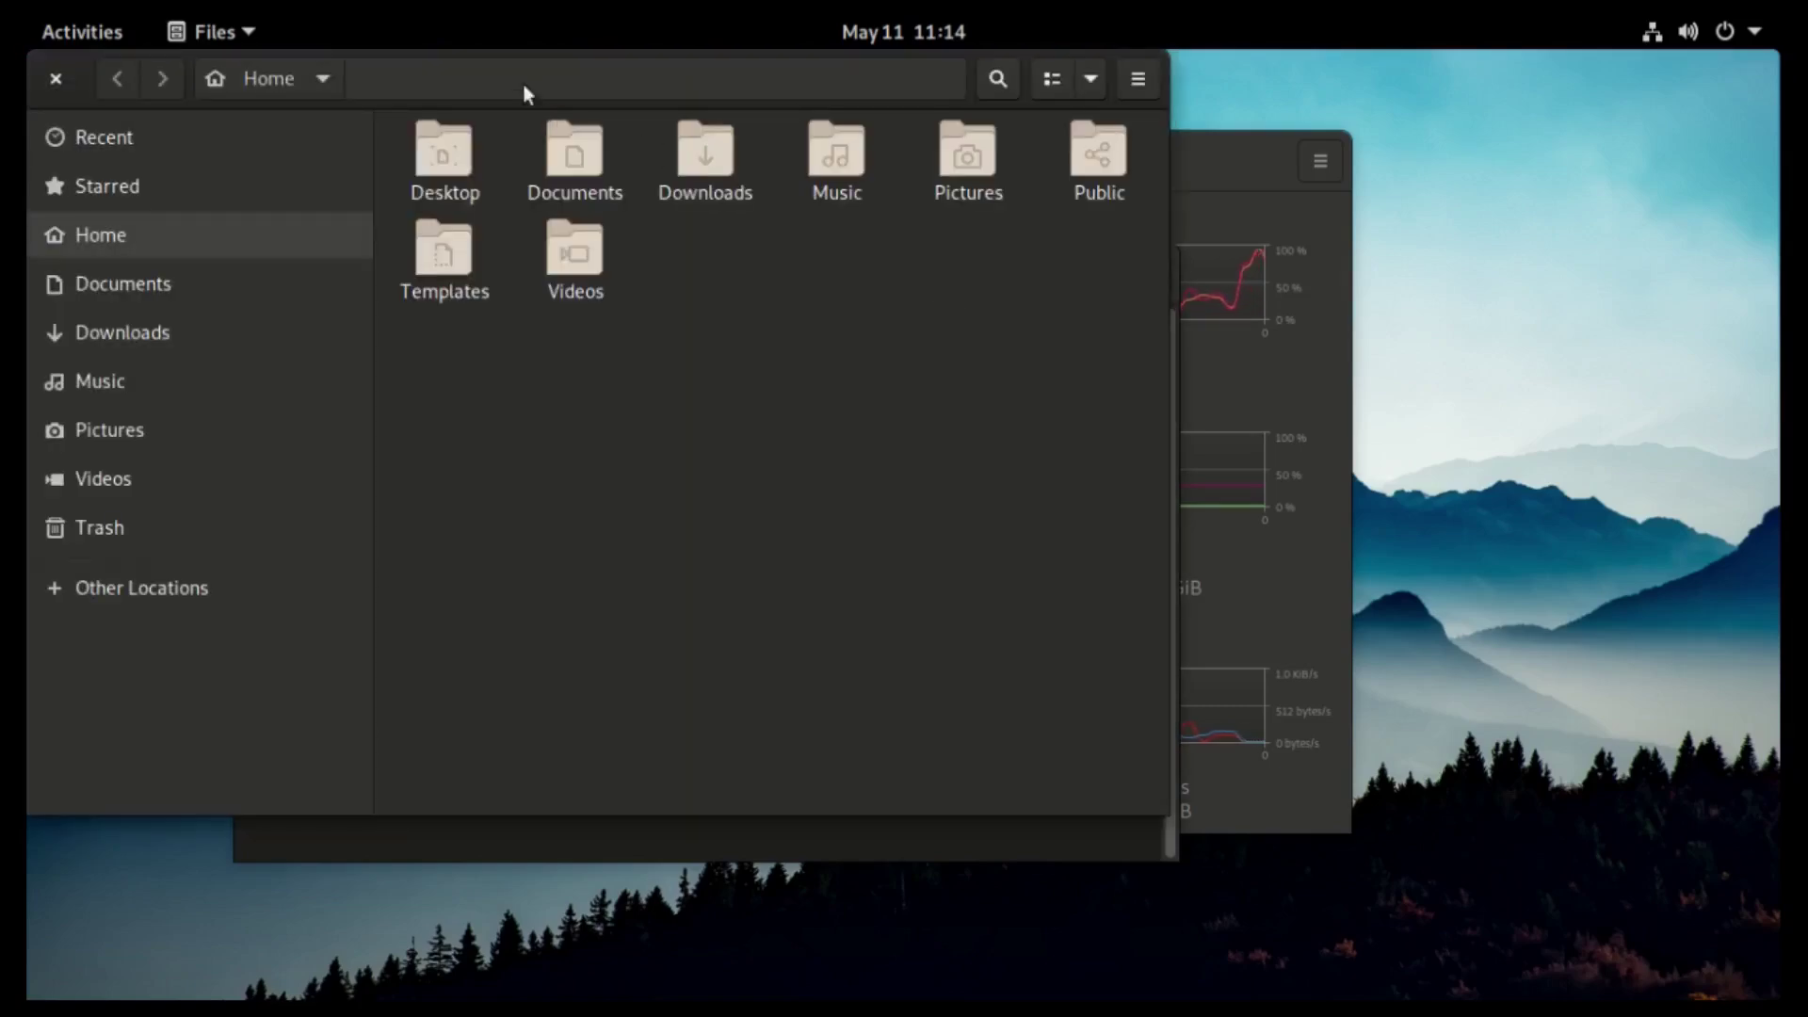
pyautogui.moveTo(524, 81); pyautogui.dragTo(759, 155)
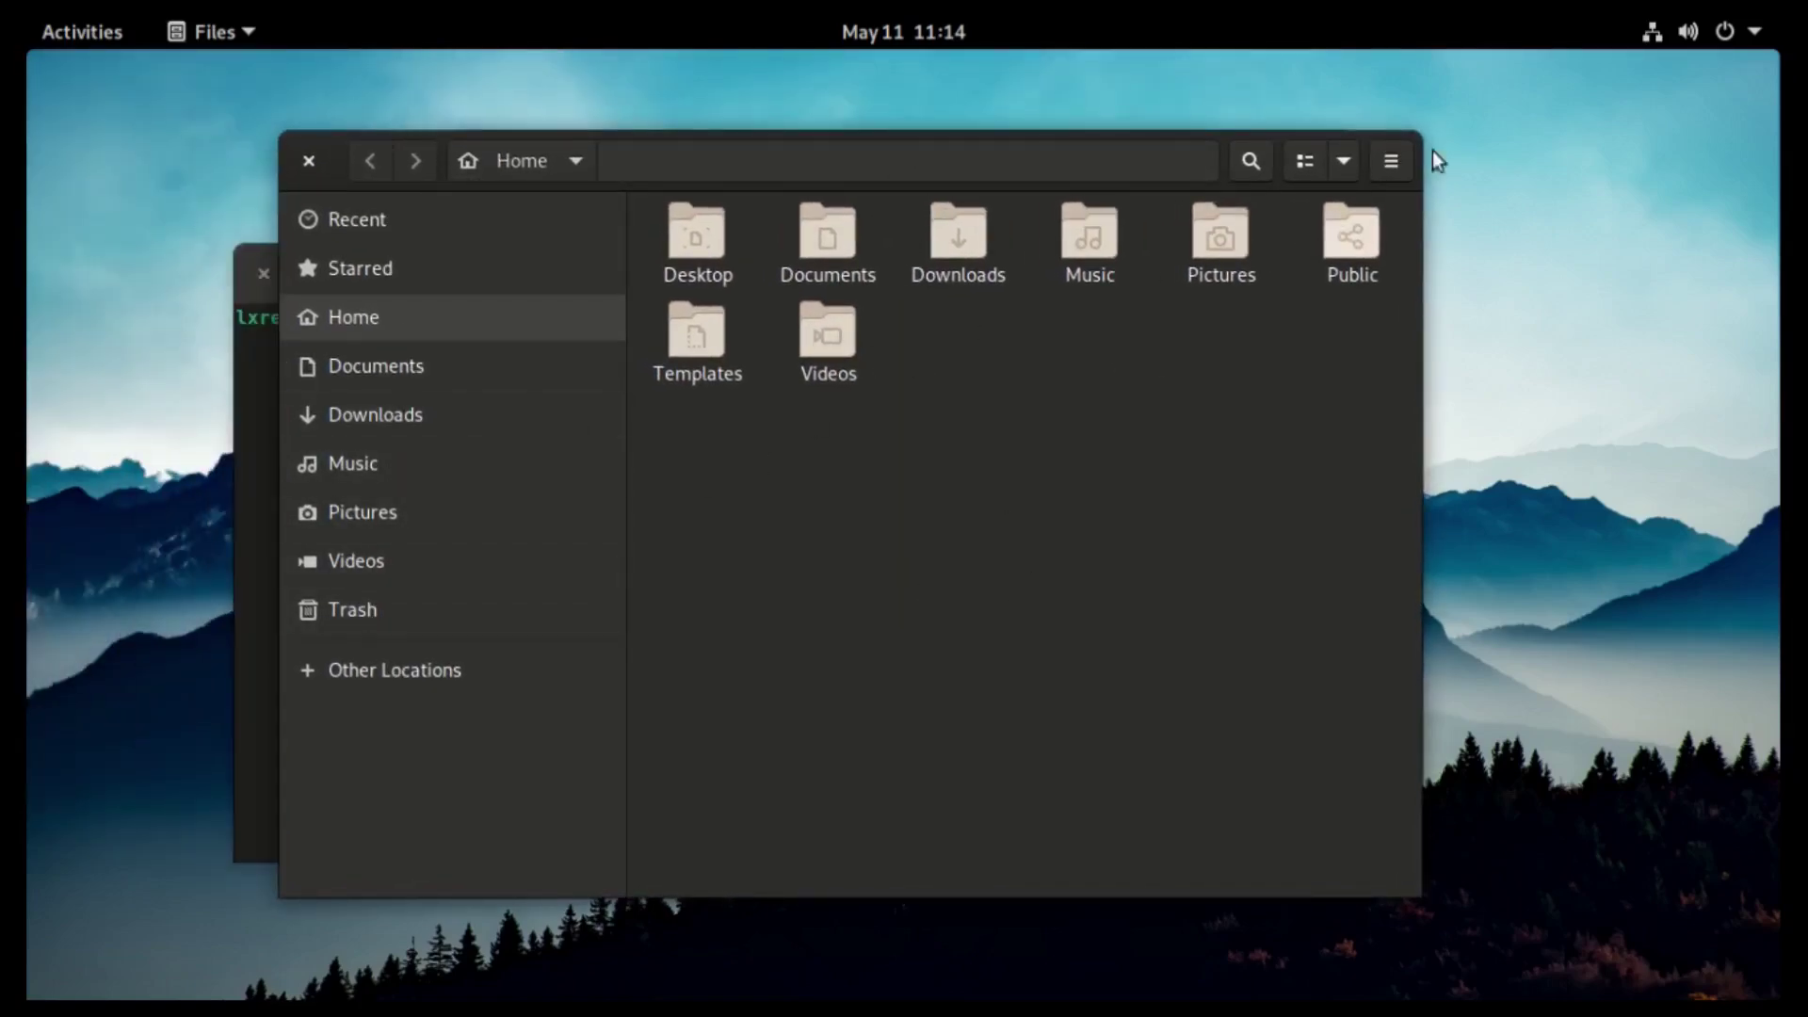
# - View the About information for Files, dismiss it and close the file manager
pyautogui.click(1392, 162)
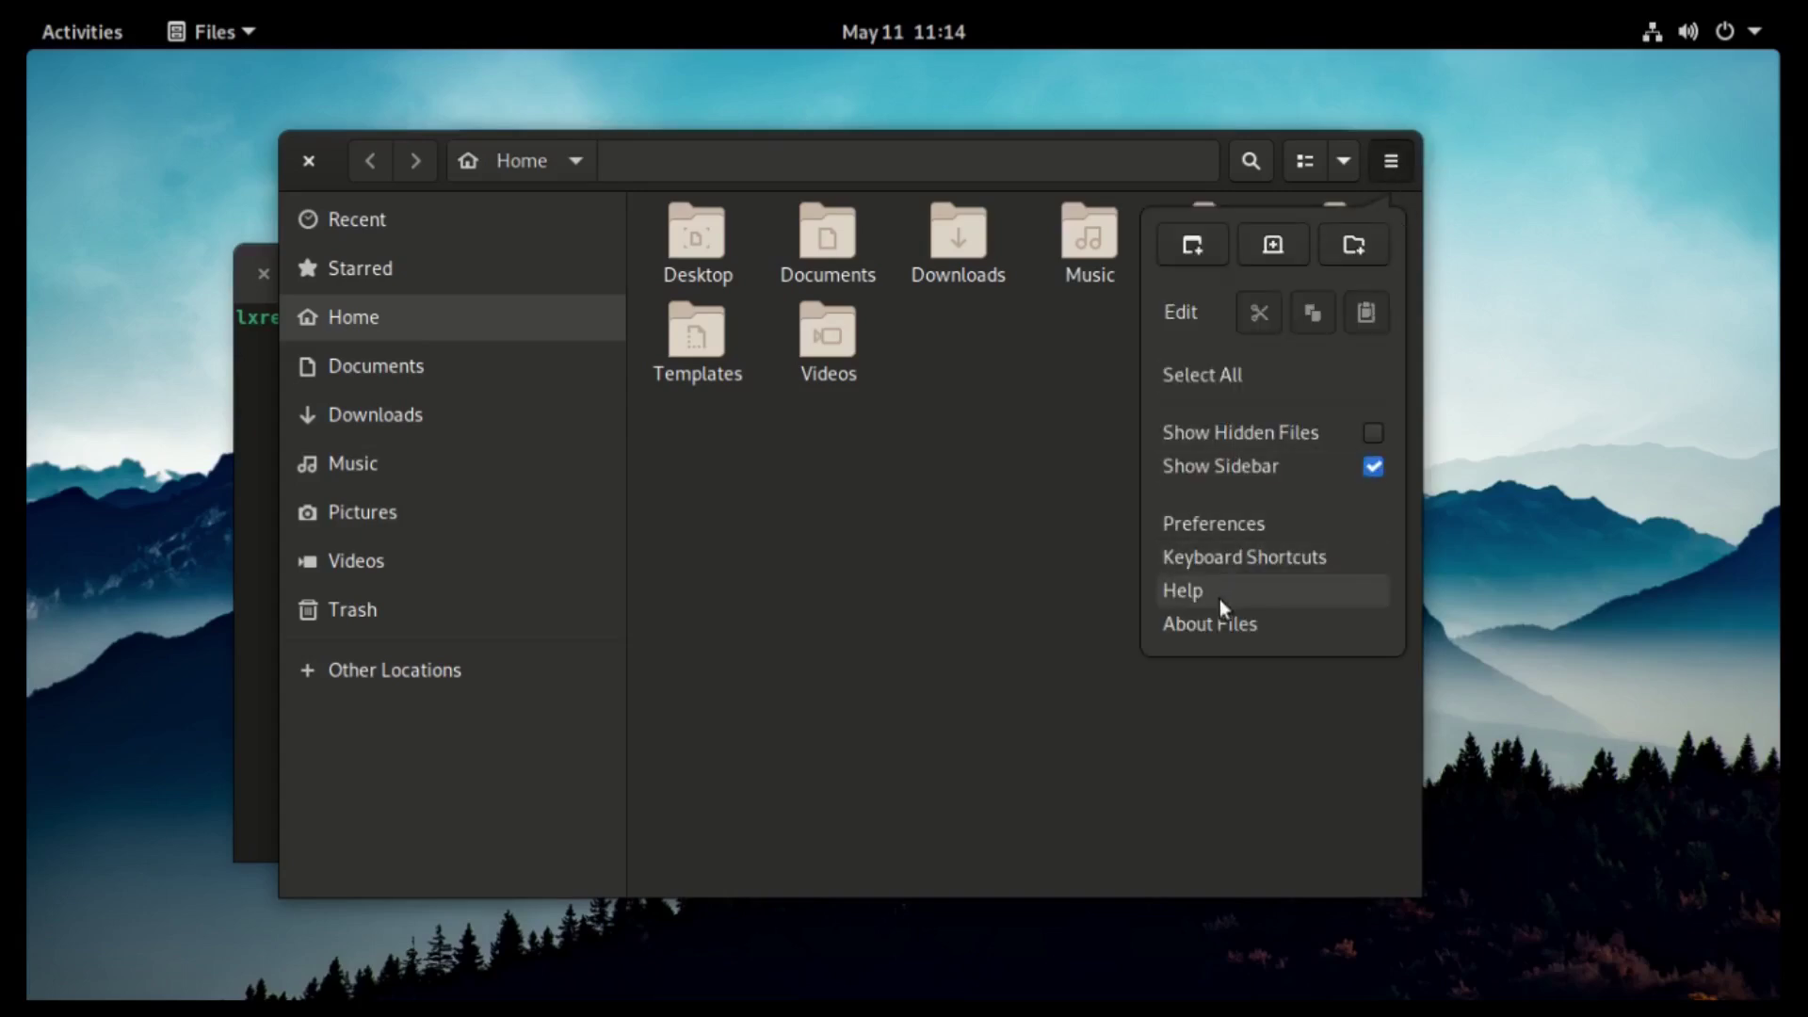
pyautogui.click(1220, 626)
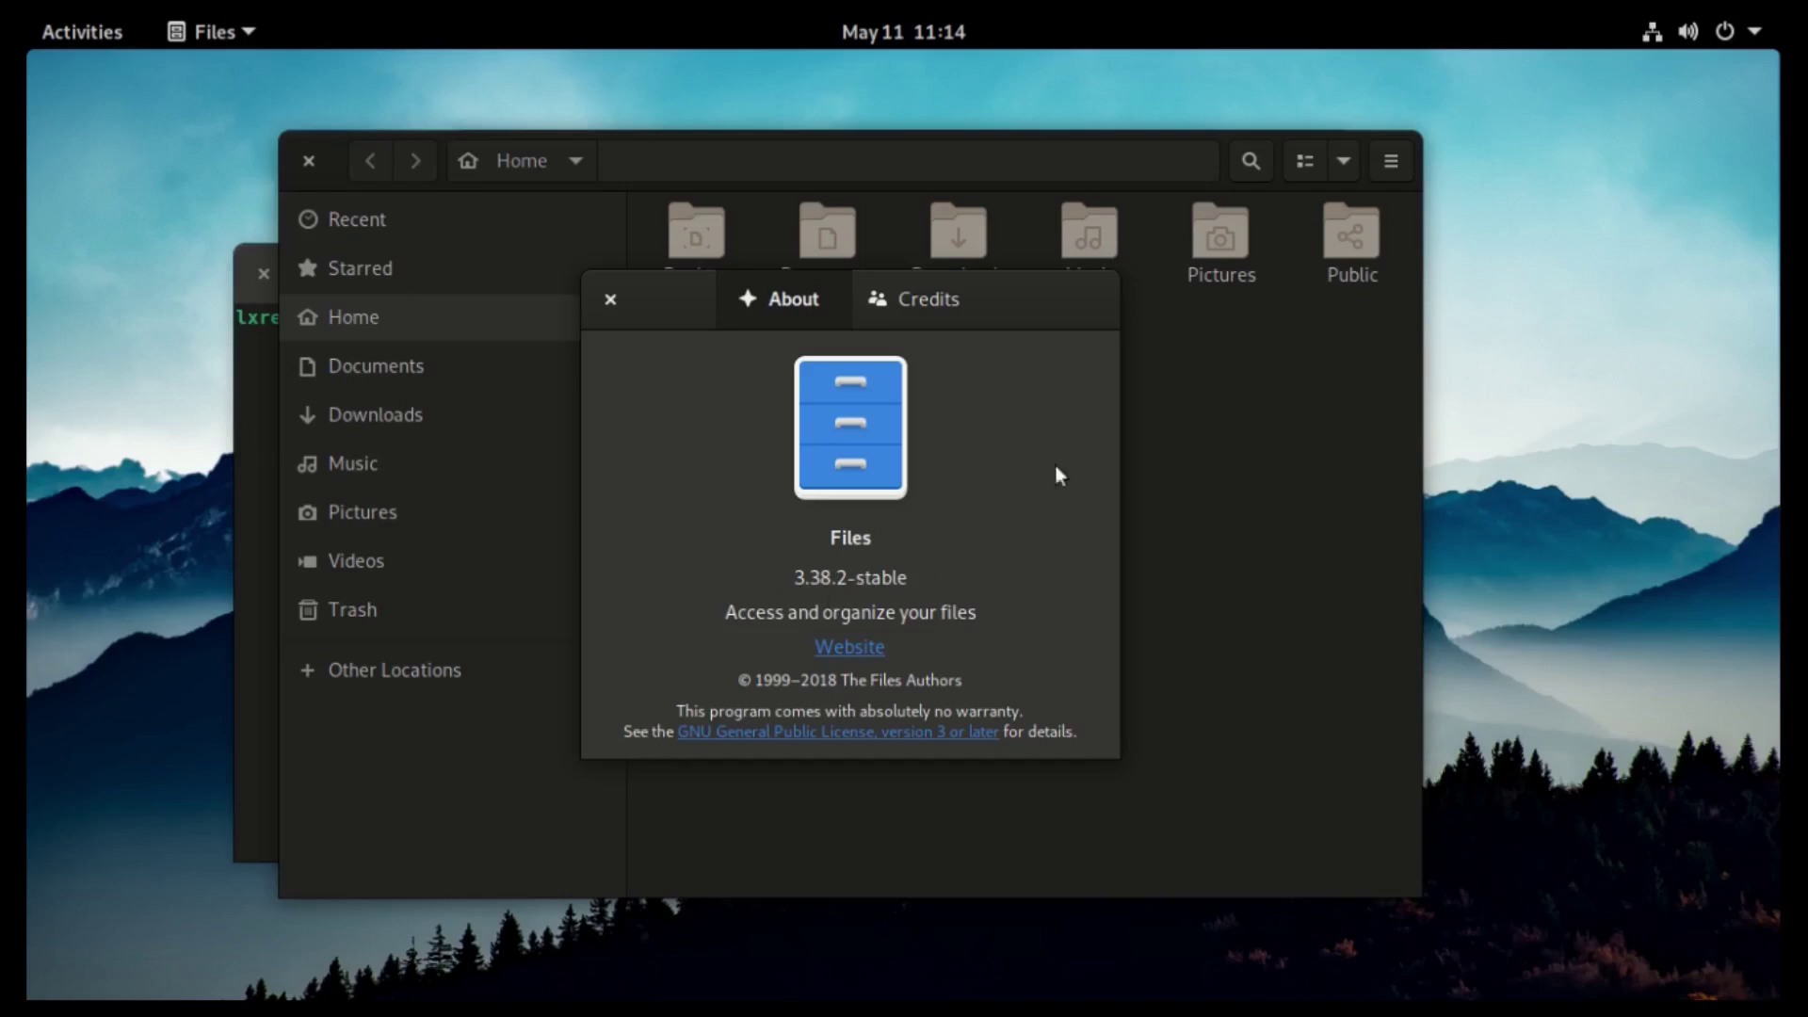
pyautogui.click(603, 309)
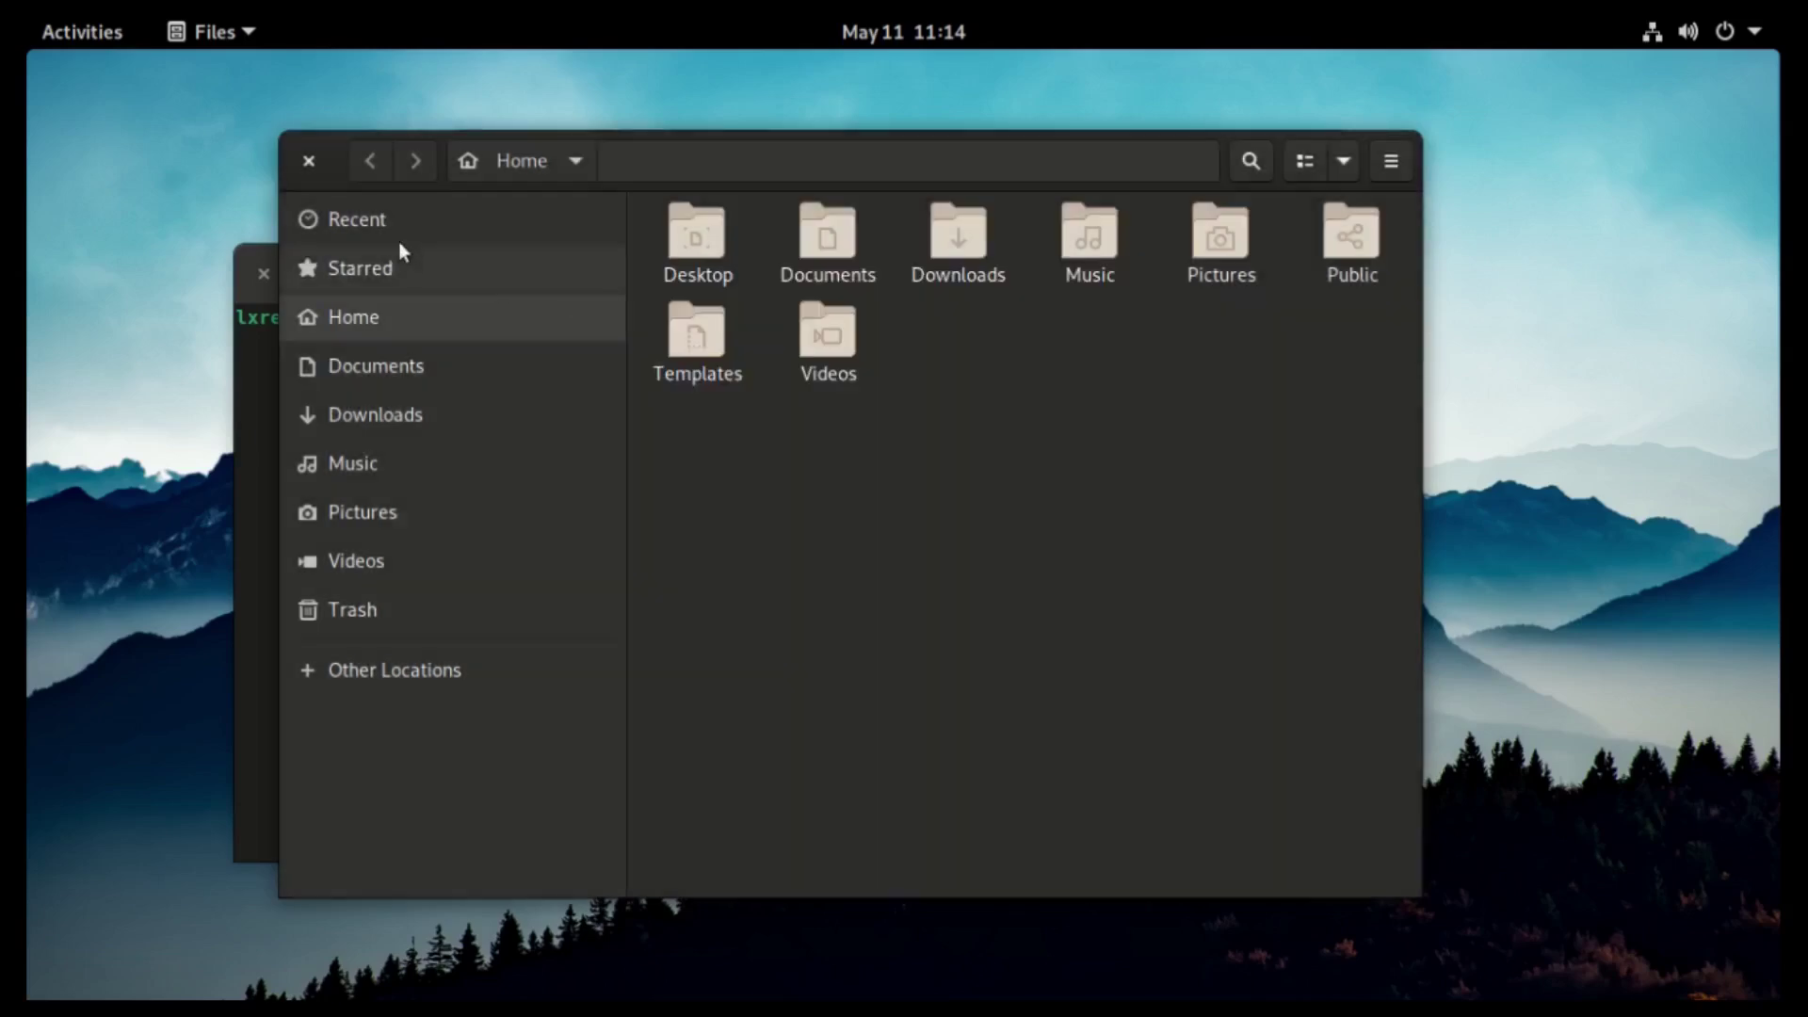
pyautogui.click(309, 158)
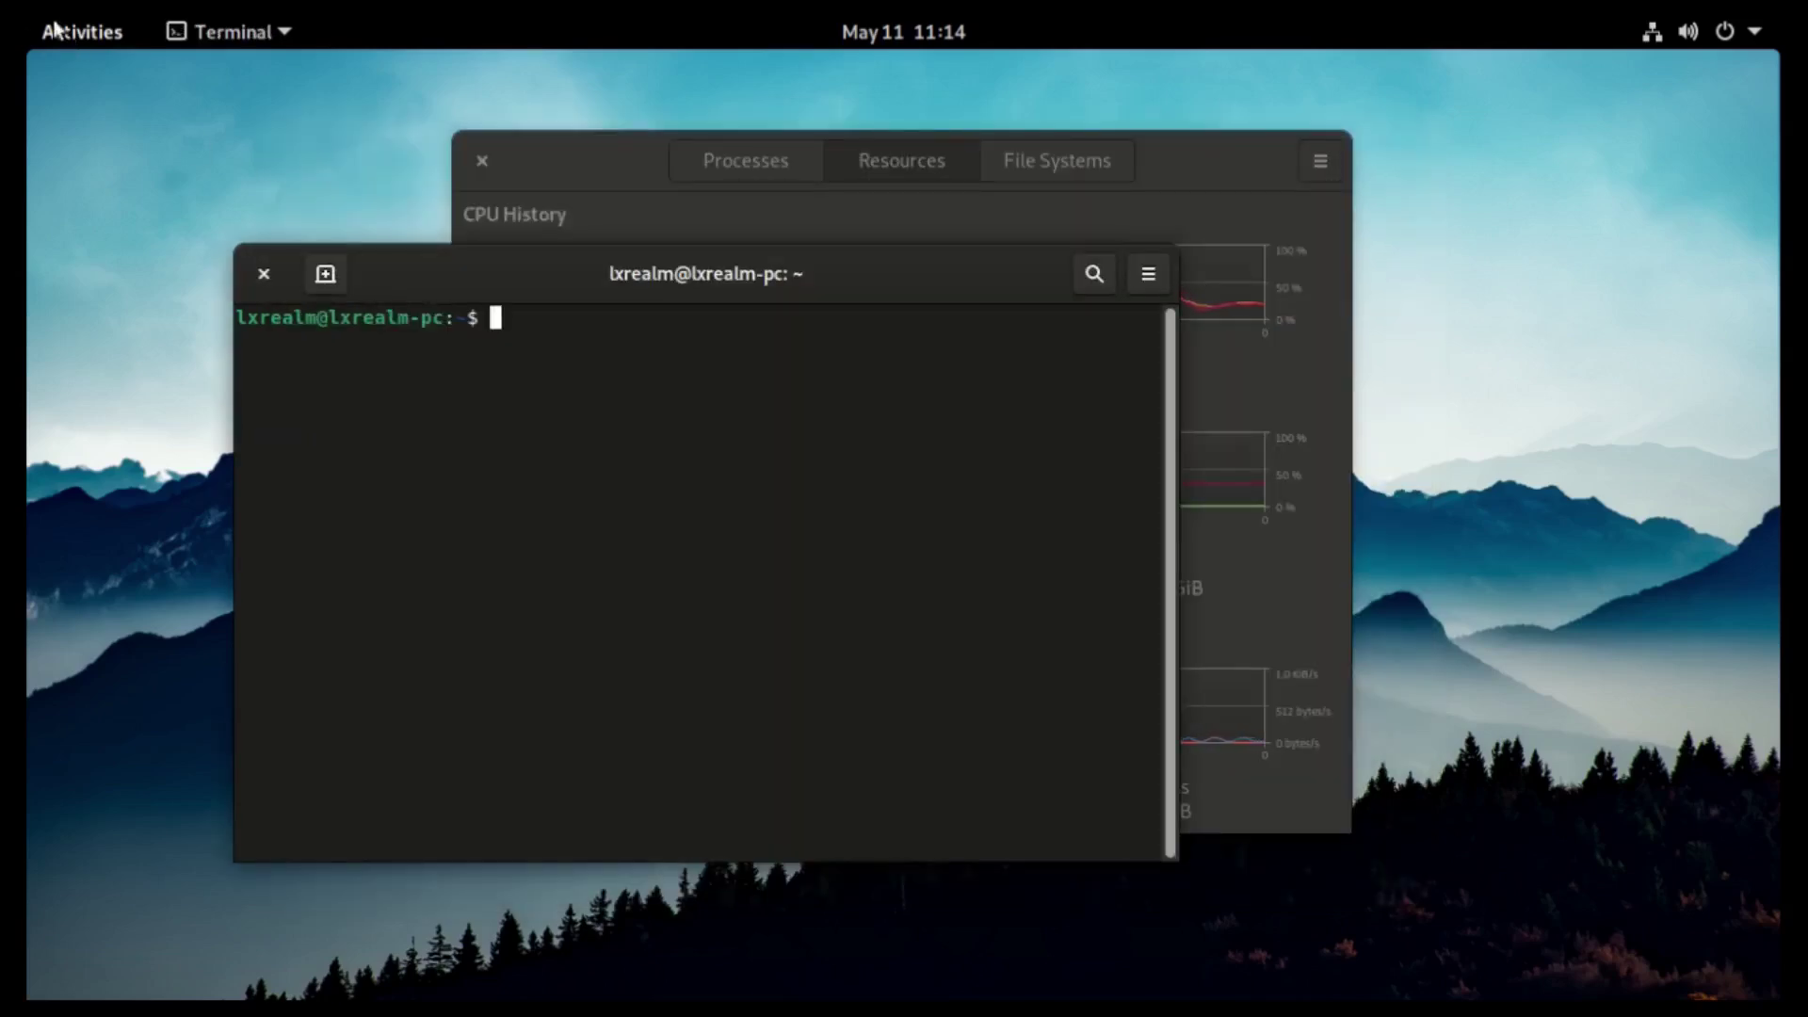
# - Look through the application grid, launch Parental Controls and move its window clear of the Terminal prompt
pyautogui.click(76, 33)
pyautogui.click(73, 862)
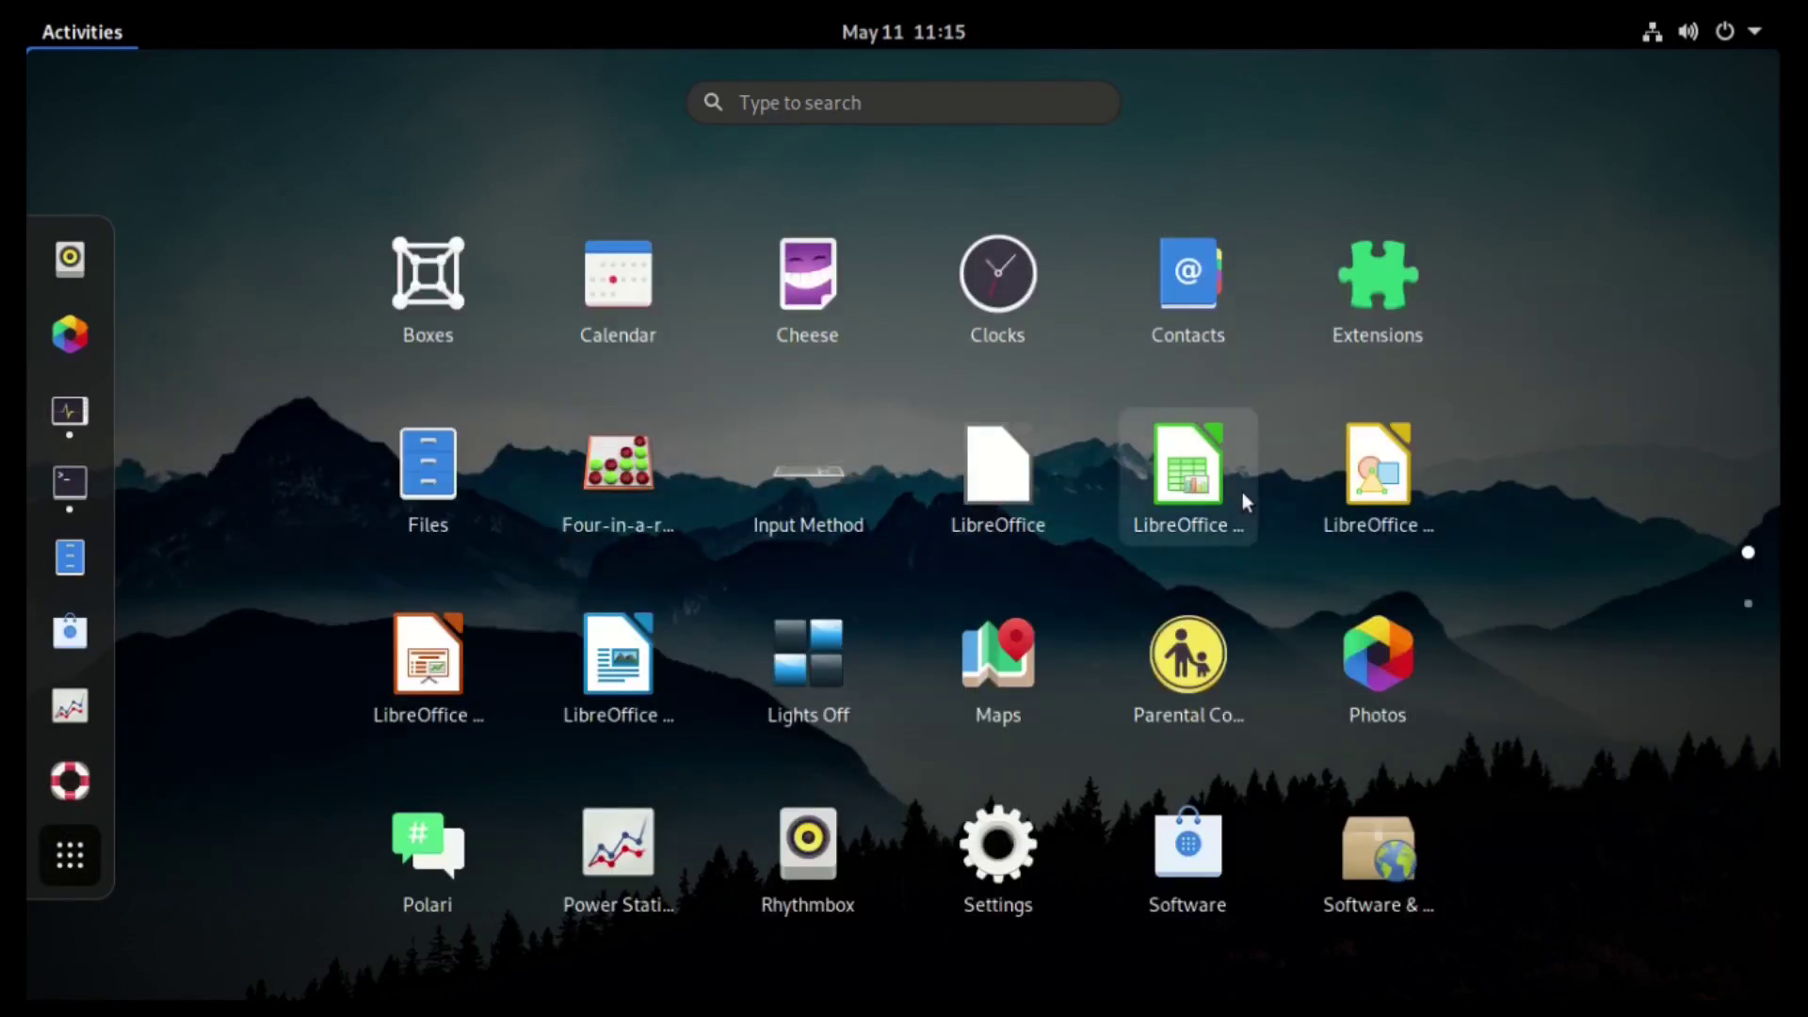
pyautogui.scroll(-1, 848, 595)
pyautogui.scroll(1, 1049, 540)
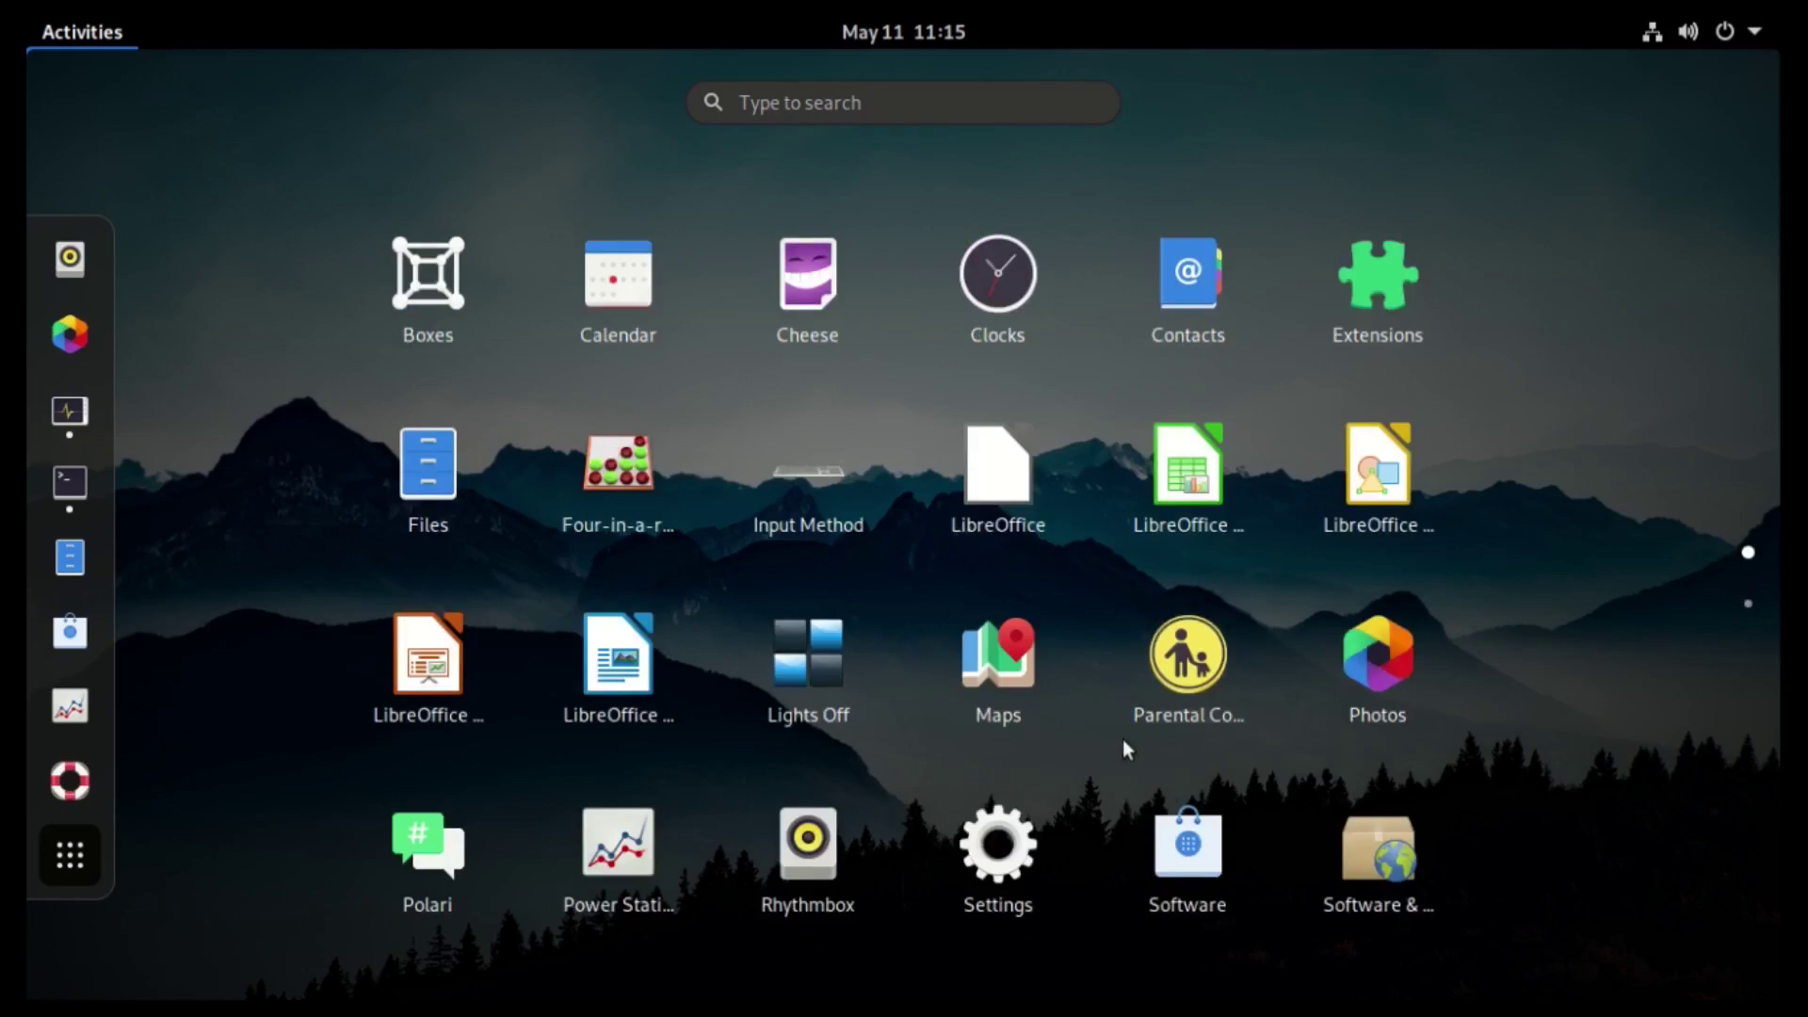
pyautogui.click(1189, 710)
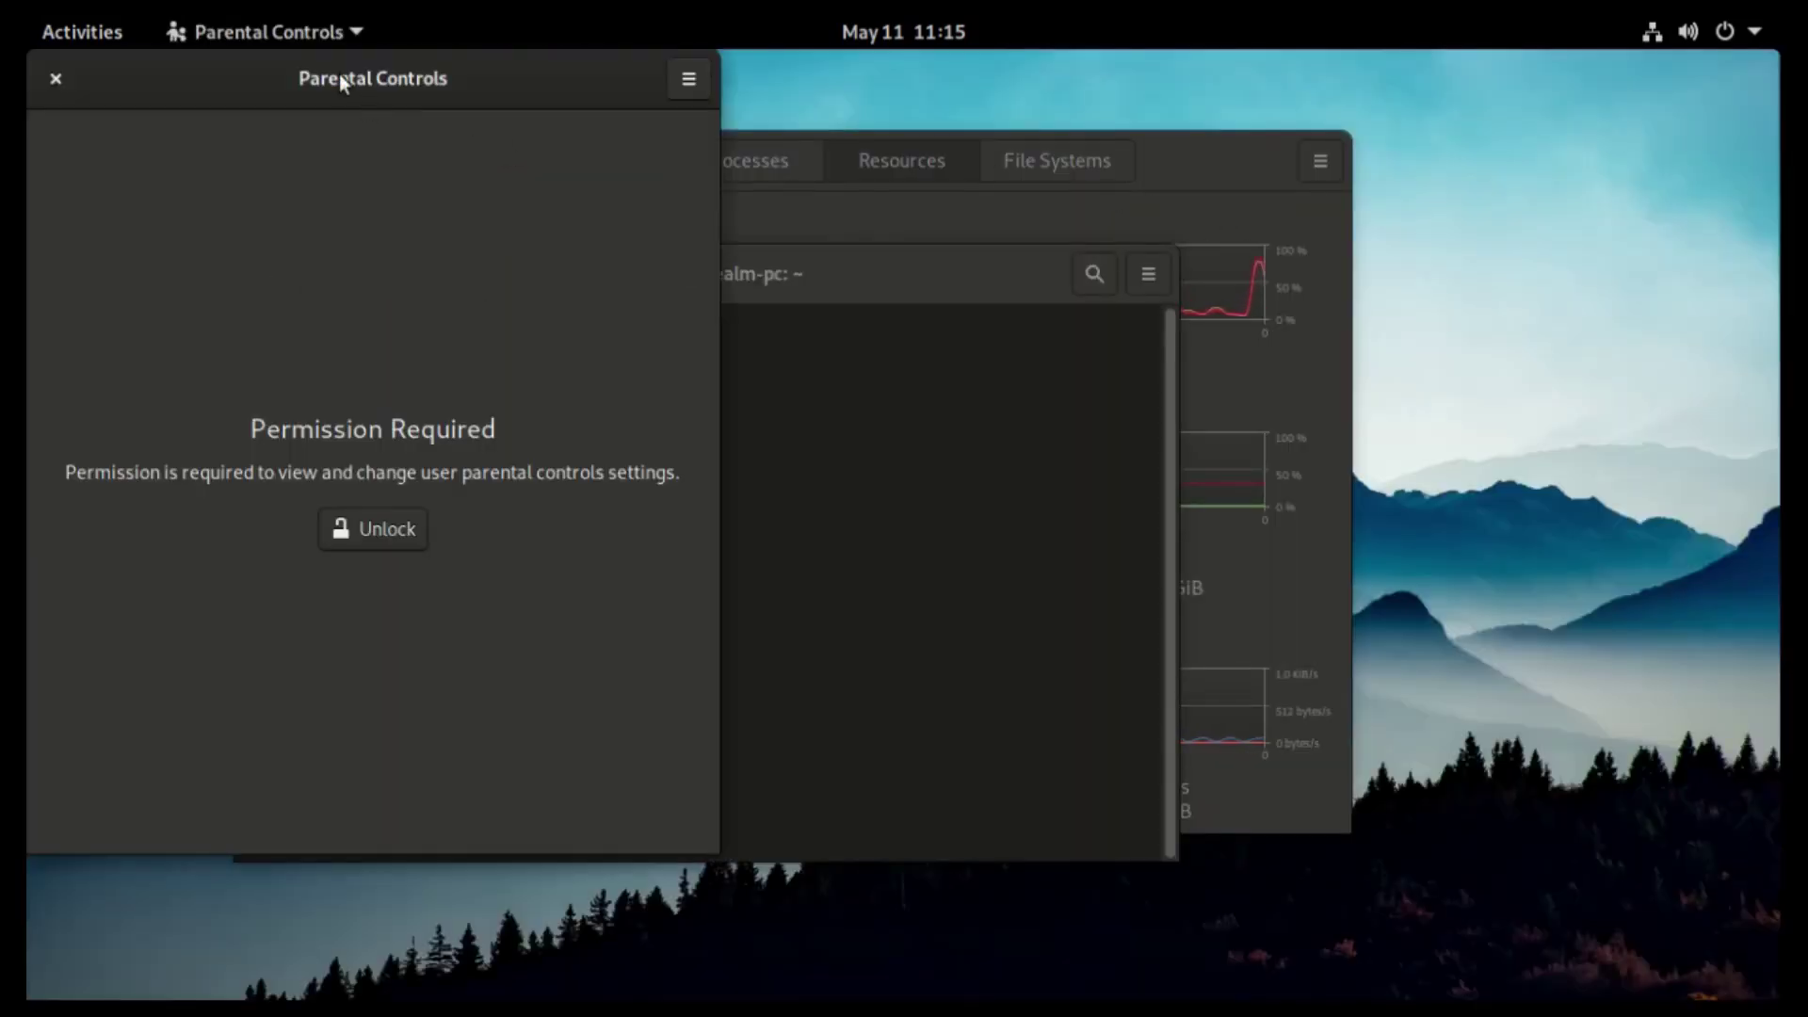
pyautogui.moveTo(379, 84); pyautogui.dragTo(1079, 151)
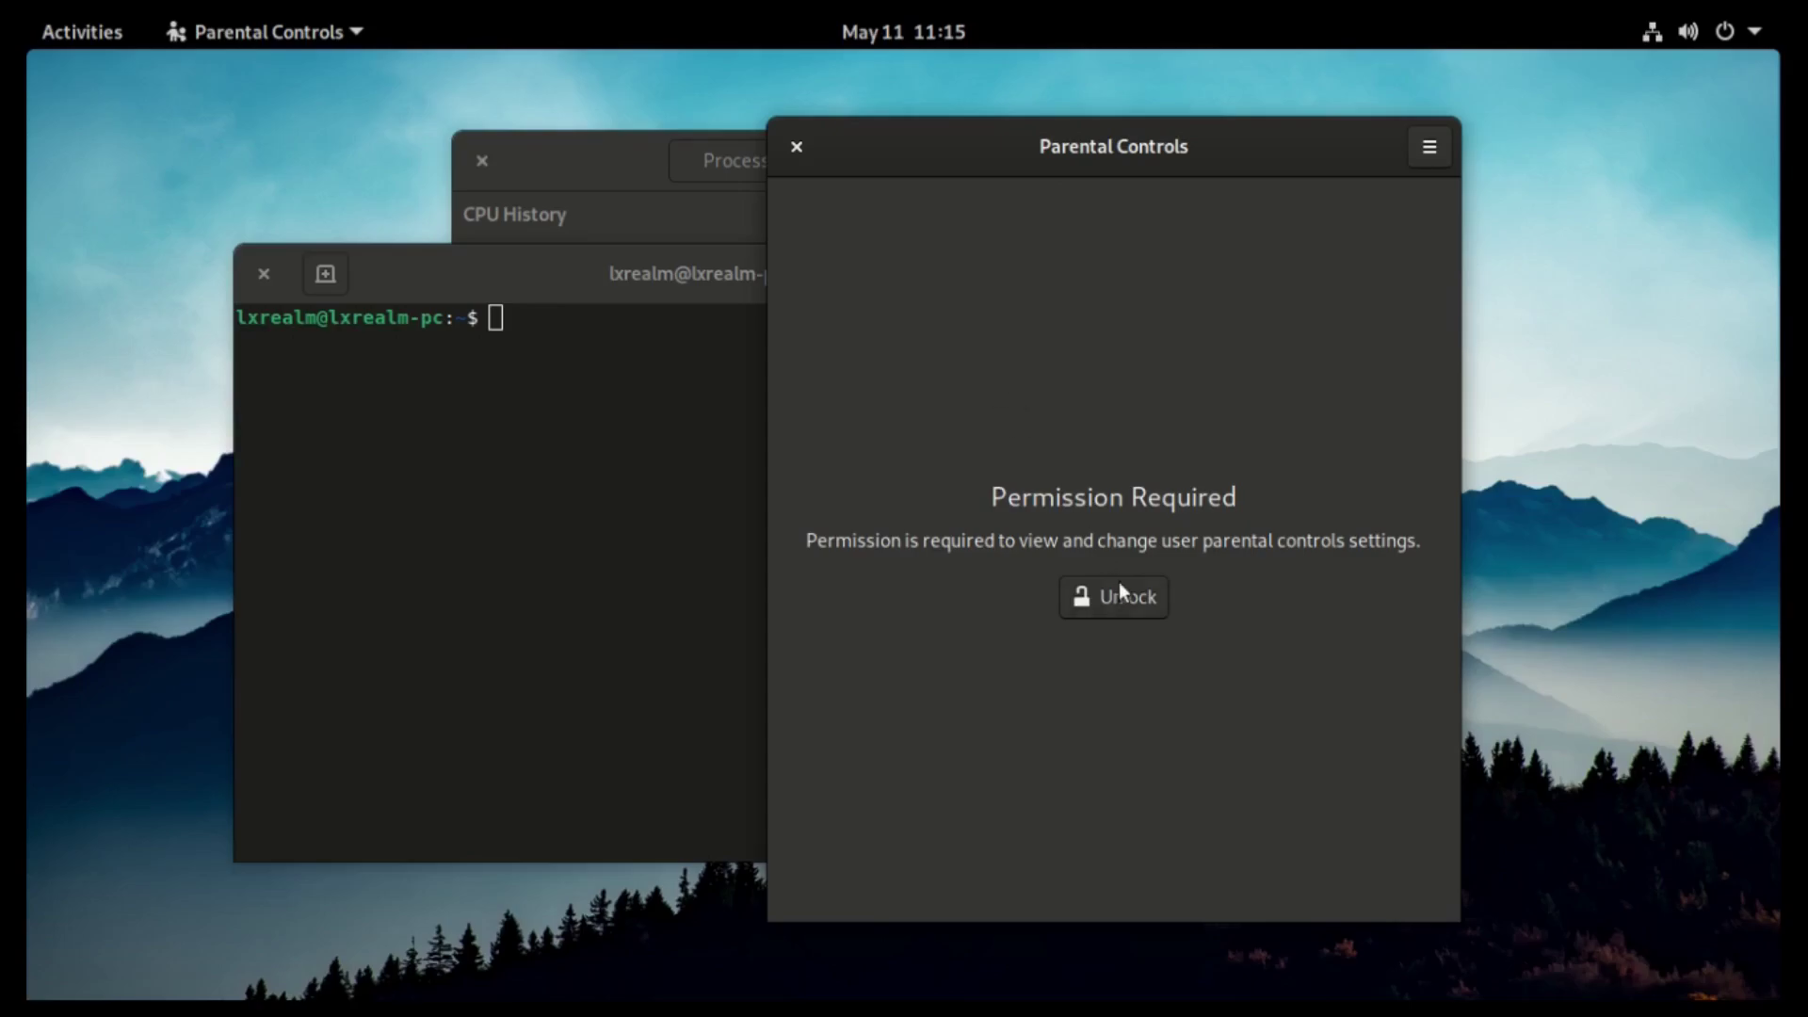
# - Unlock Parental Controls with the account password and reposition the window to view the child account's restrictions
pyautogui.click(1117, 608)
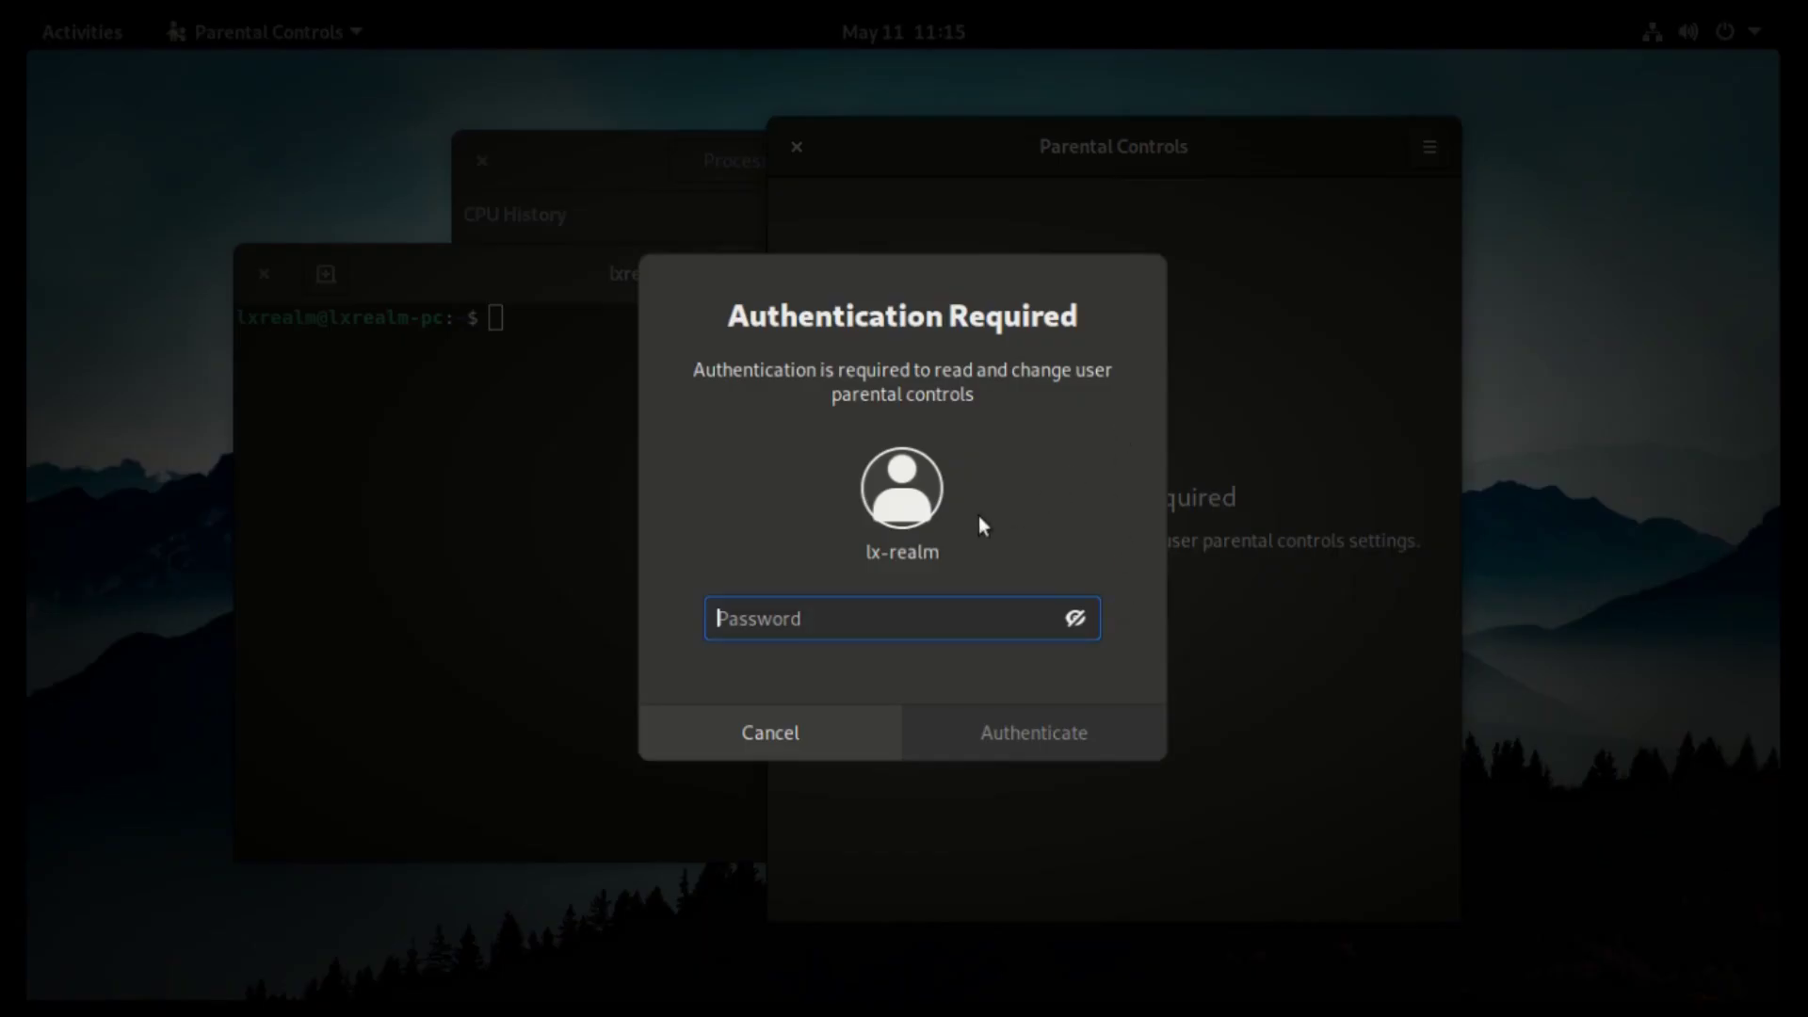
pyautogui.write('•••')
pyautogui.press('Return')
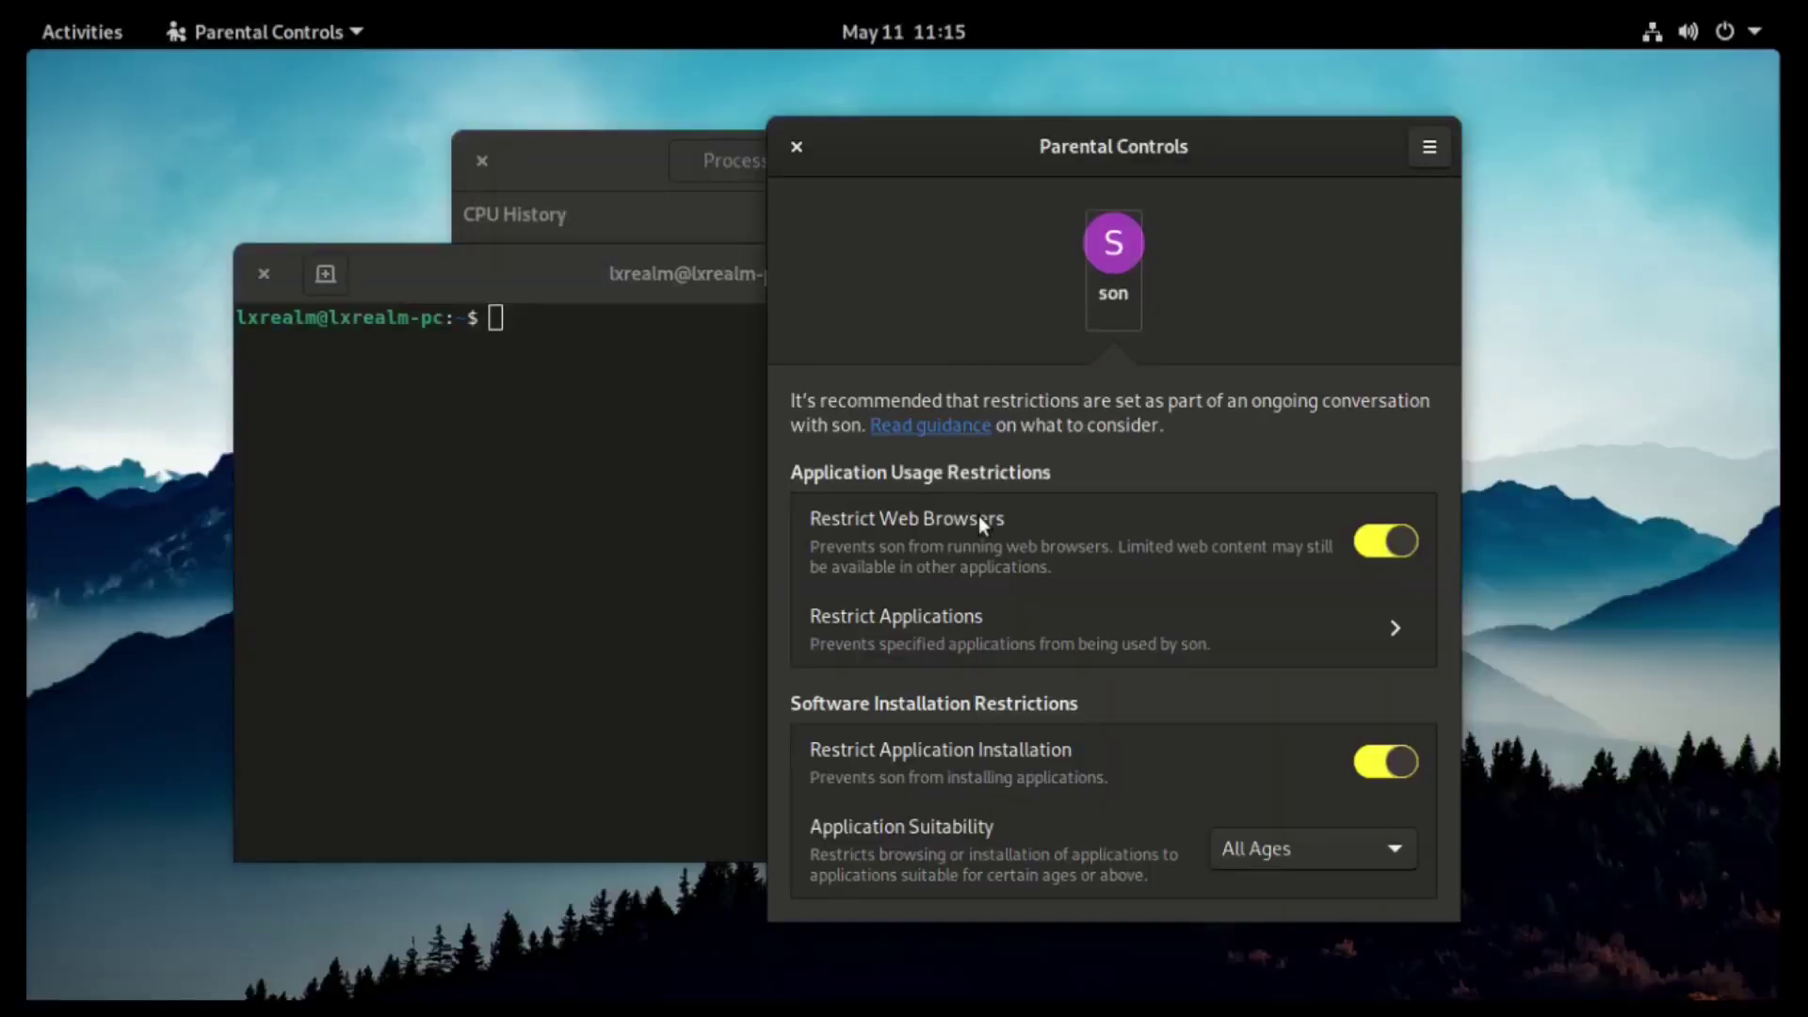
pyautogui.moveTo(1085, 146); pyautogui.dragTo(964, 85)
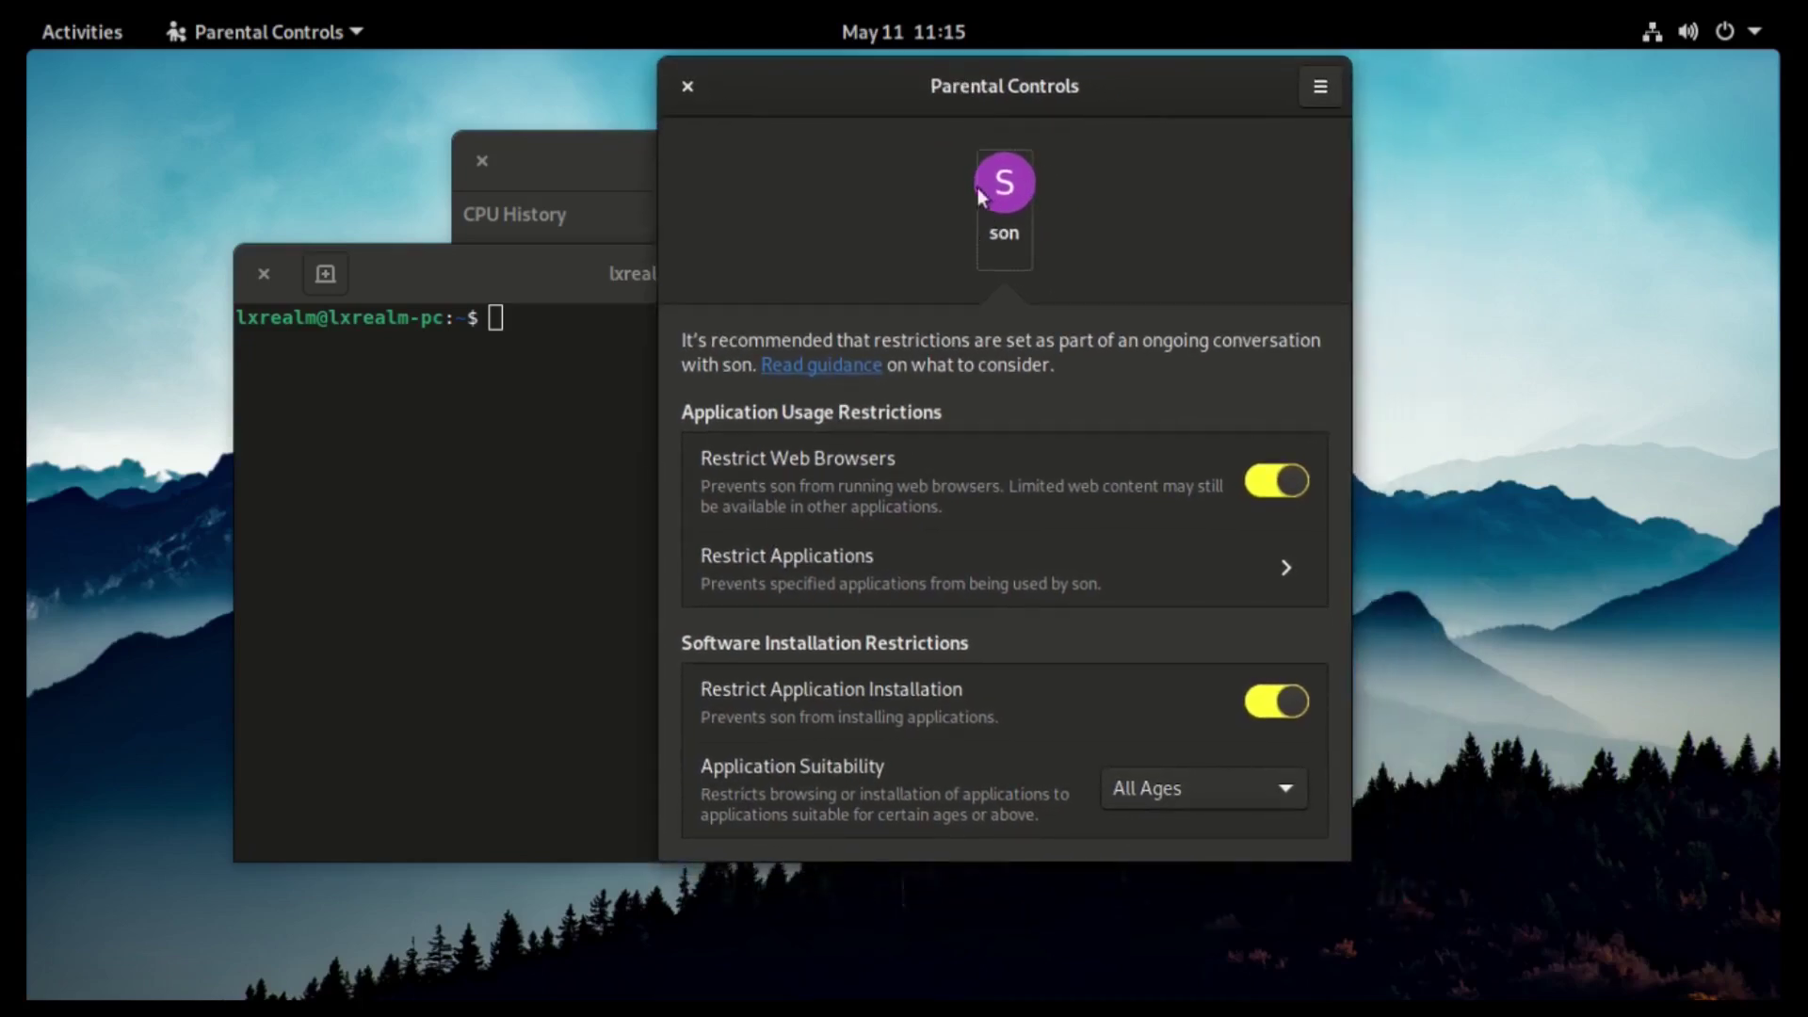
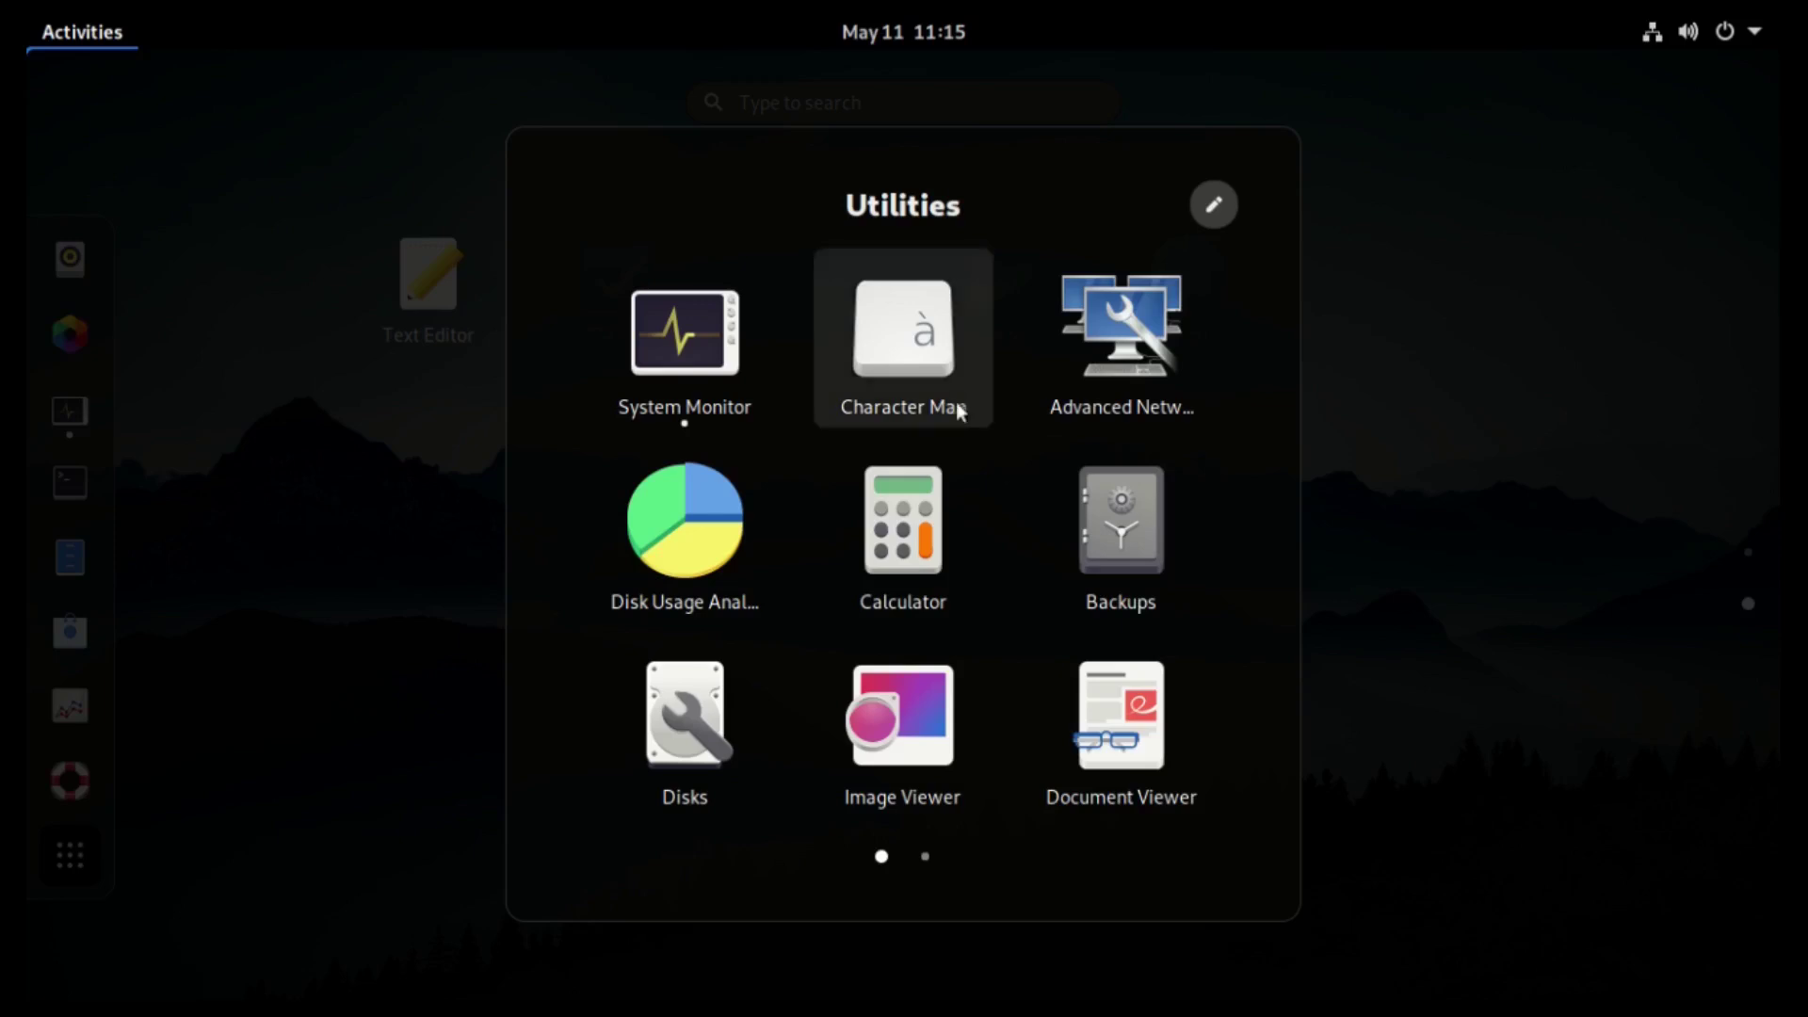
# - Close the Utilities application folder and return from the application grid to the Activities overview
pyautogui.click(247, 608)
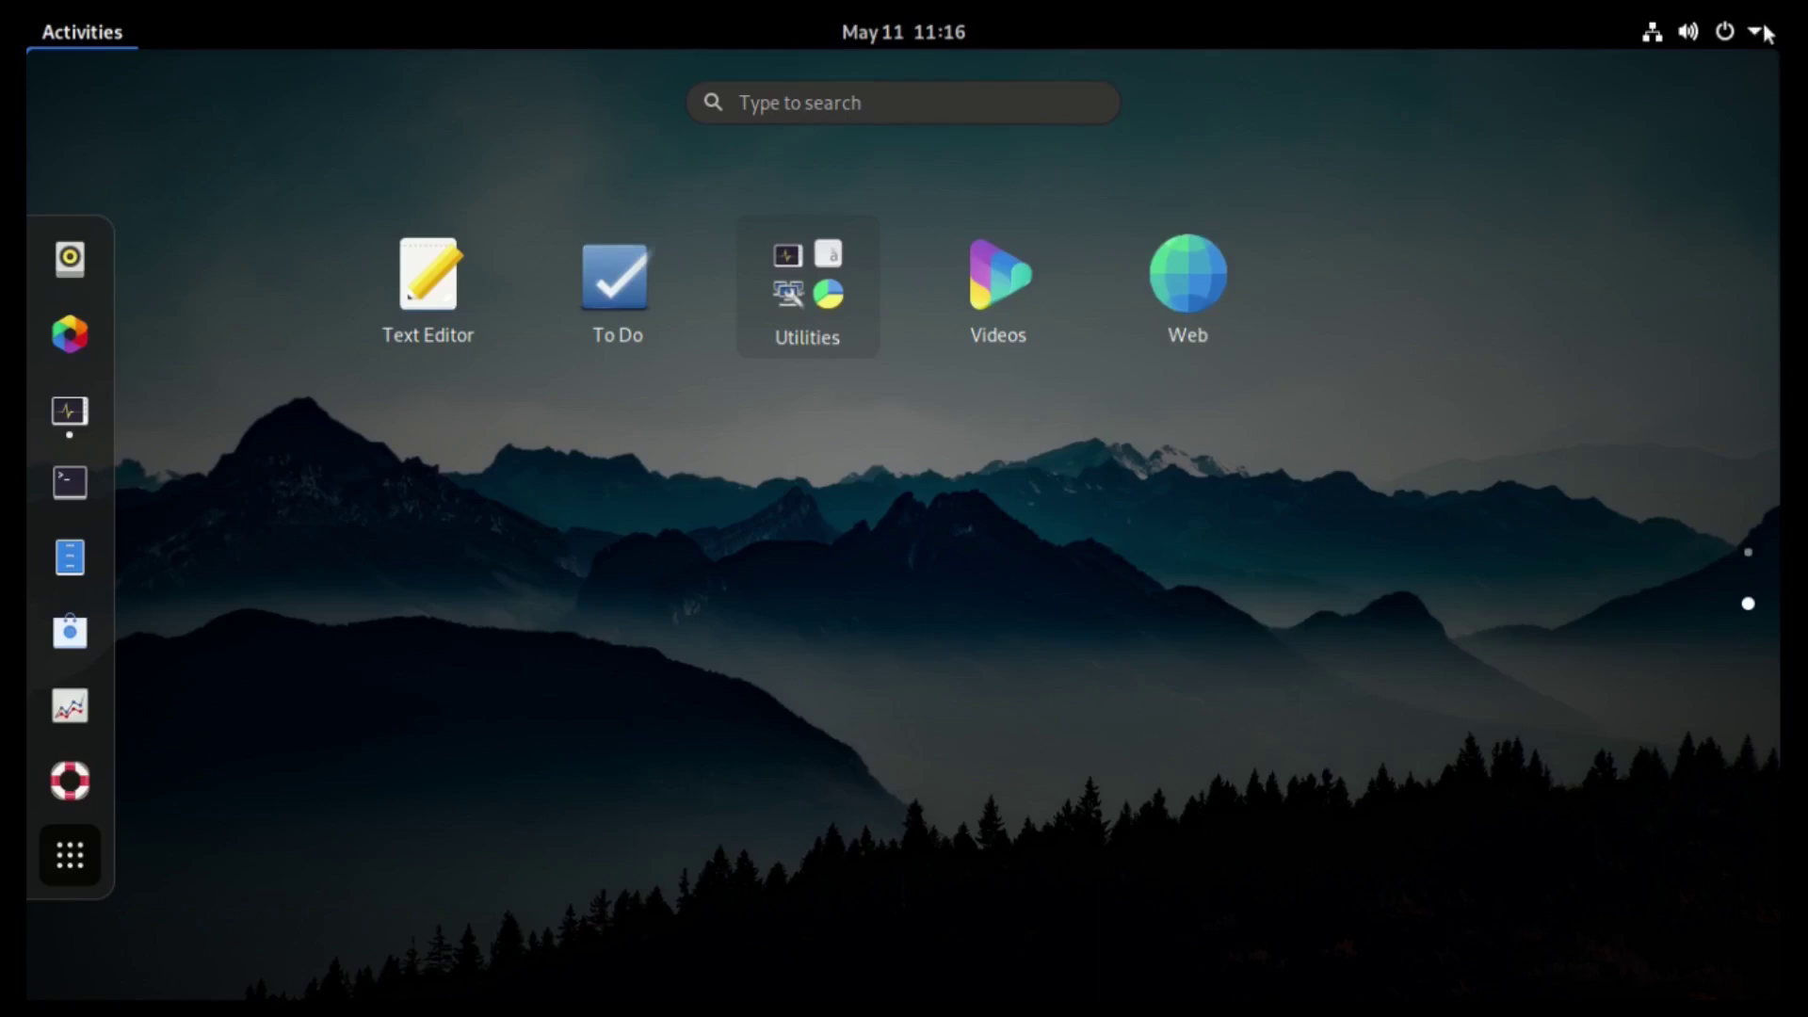
pyautogui.click(73, 855)
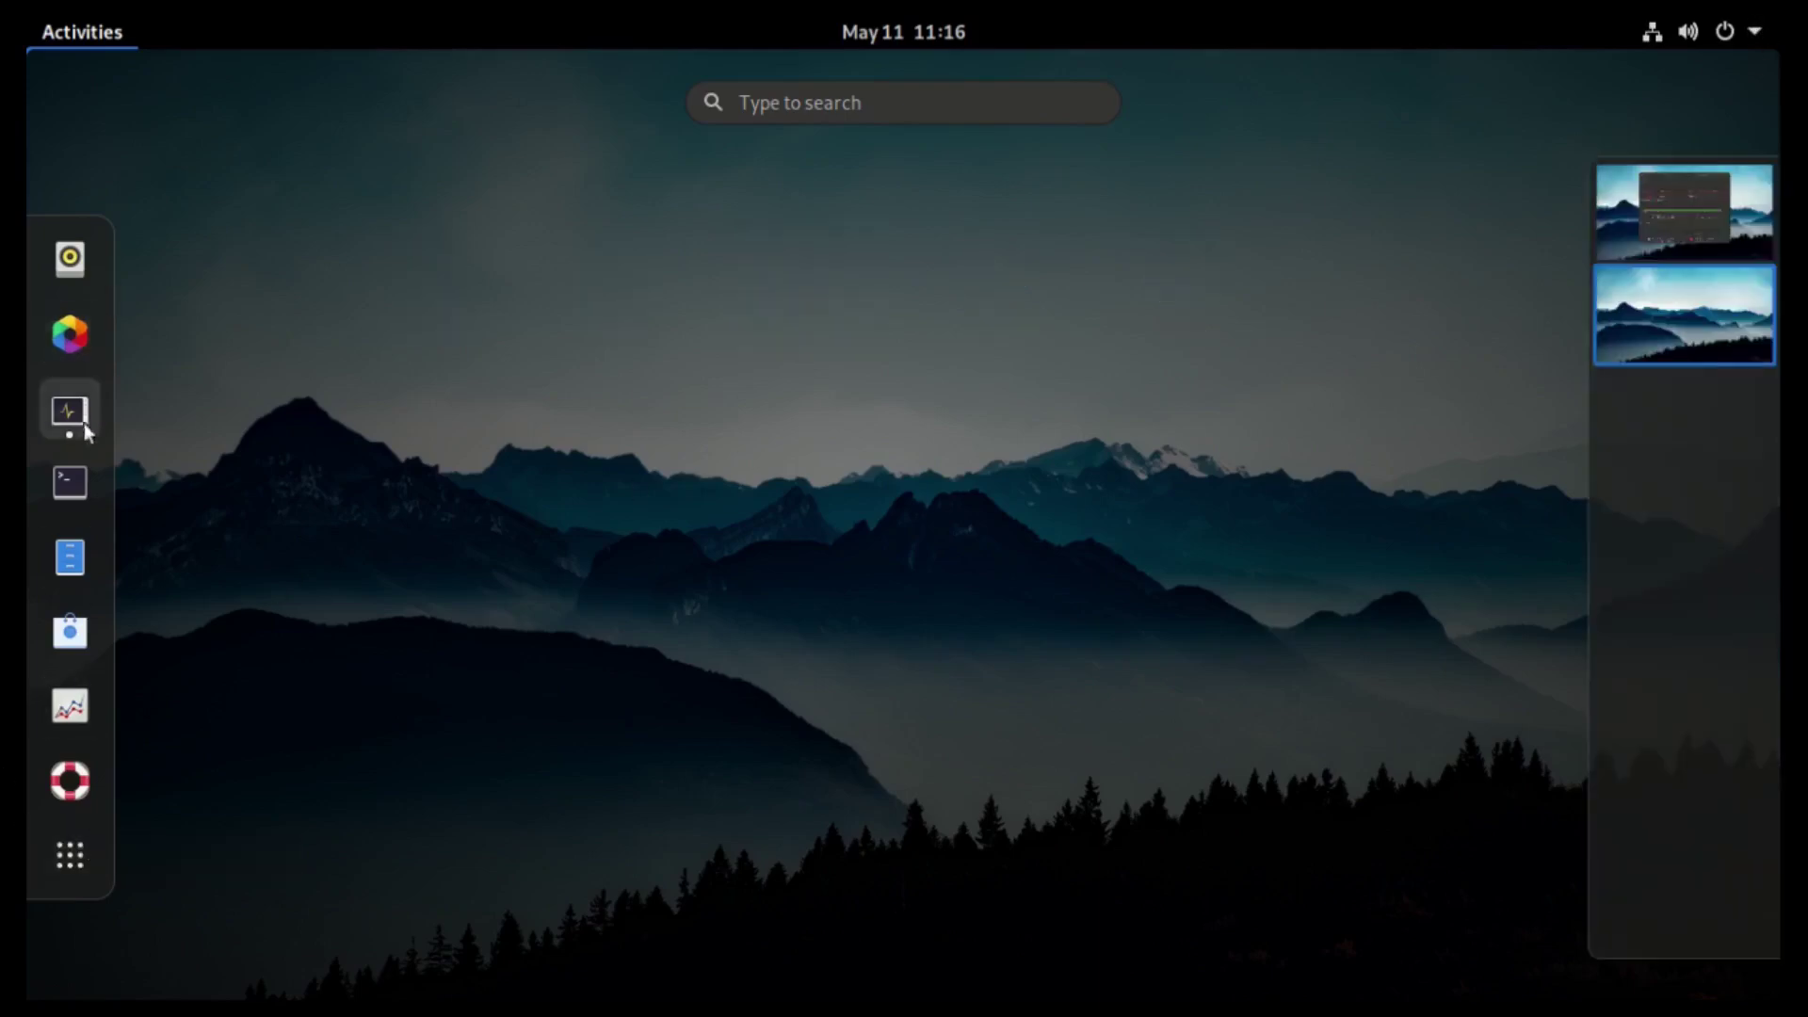
# - Open the application grid from the Activities overview
pyautogui.click(70, 858)
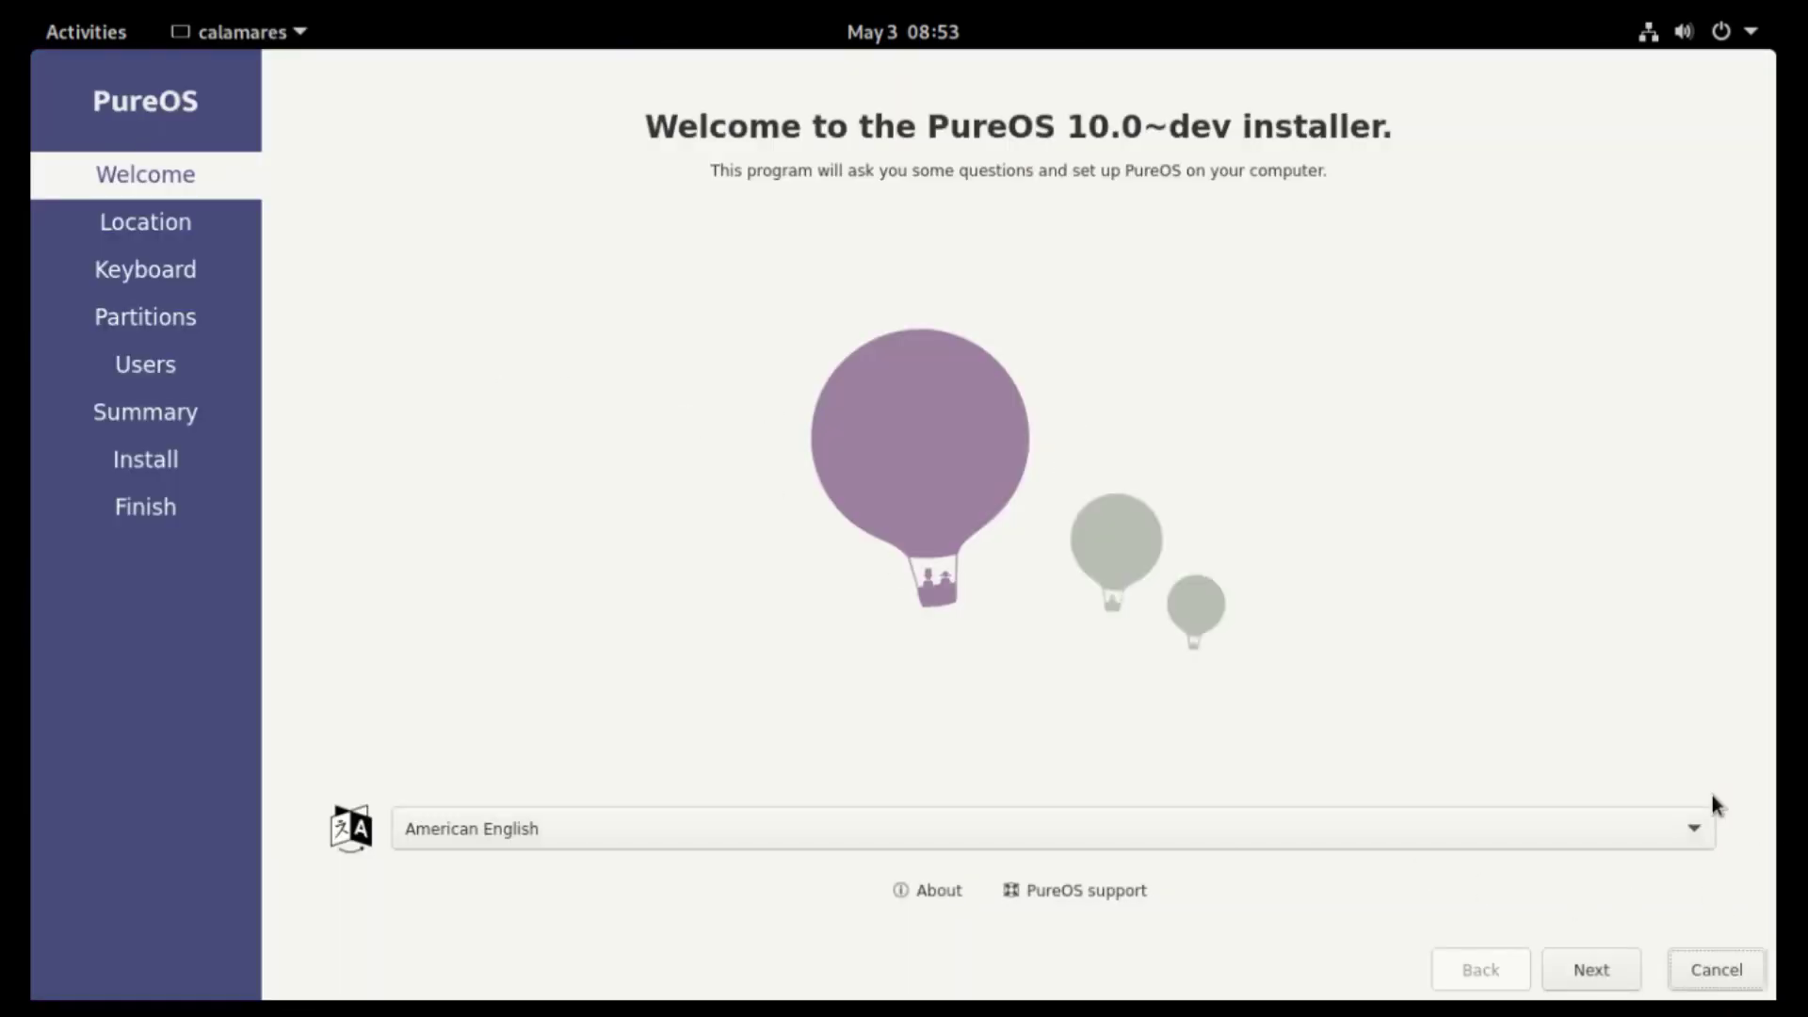
# - Keep American English, the Africa/Nairobi location and the default English (US) keyboard layout in the PureOS installer, and continue to partitioning
pyautogui.click(1699, 823)
pyautogui.click(1699, 823)
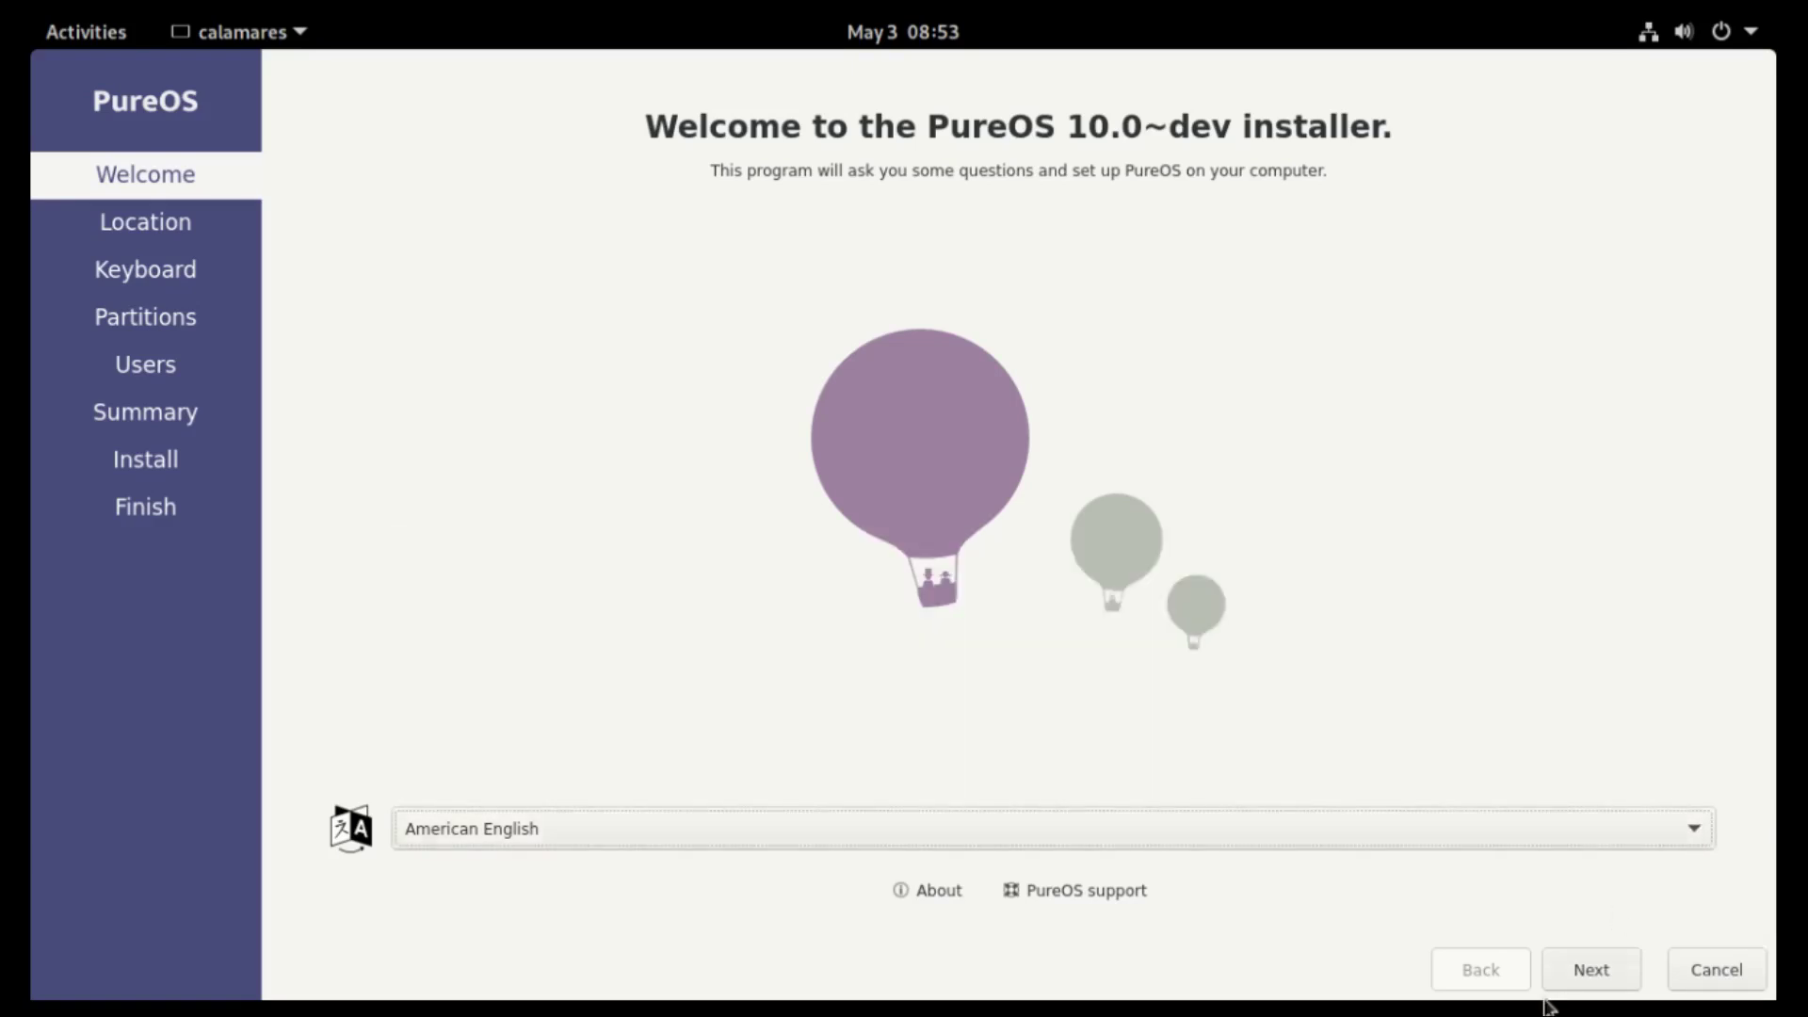
pyautogui.click(1583, 971)
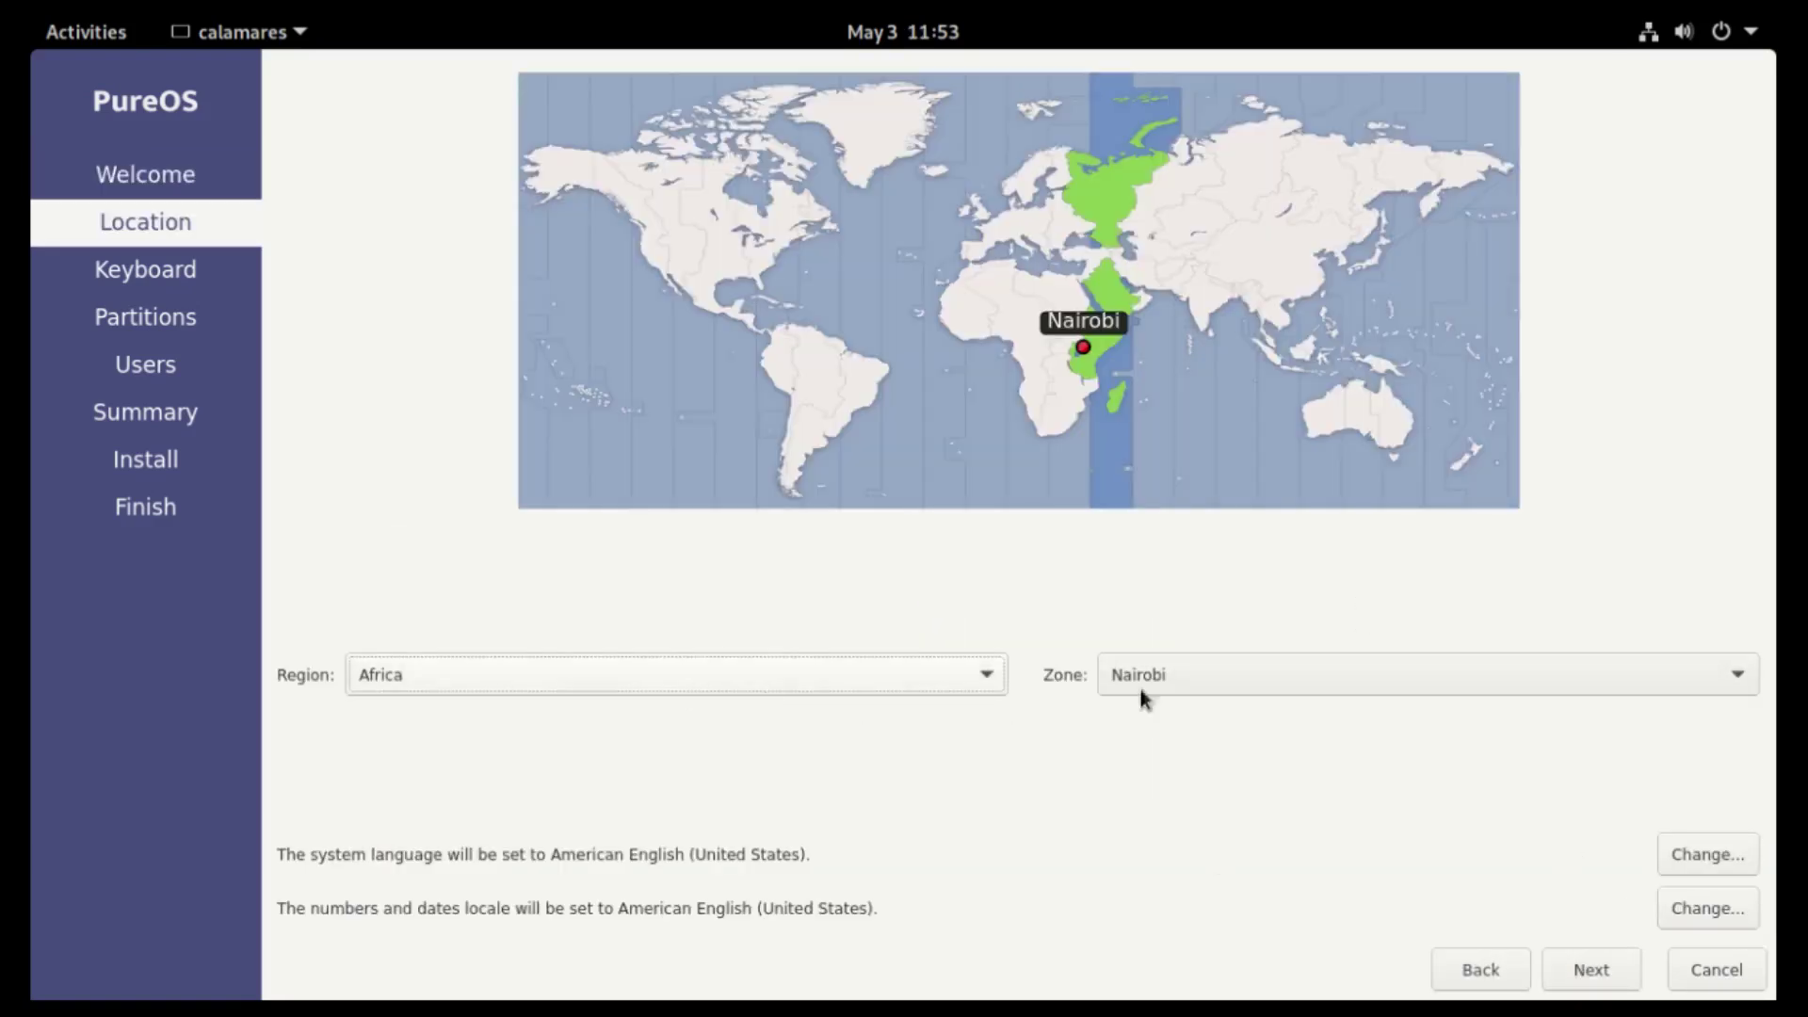
pyautogui.click(1603, 970)
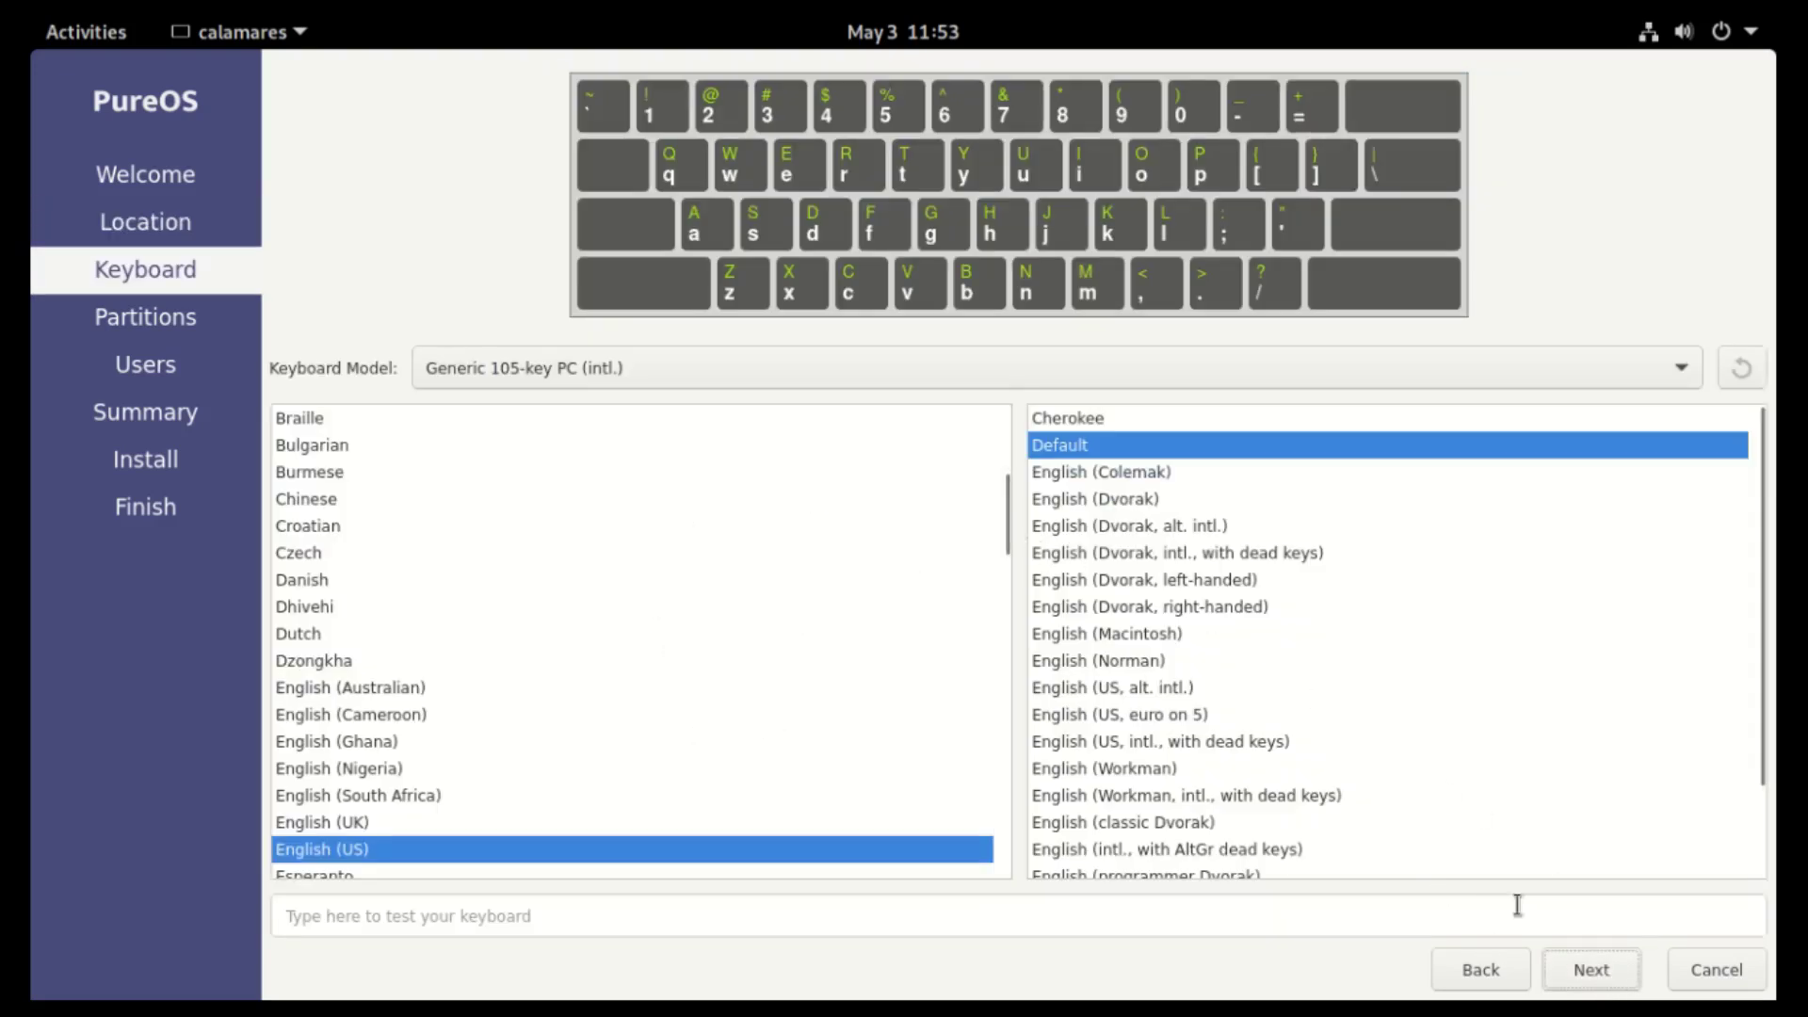
pyautogui.click(1595, 980)
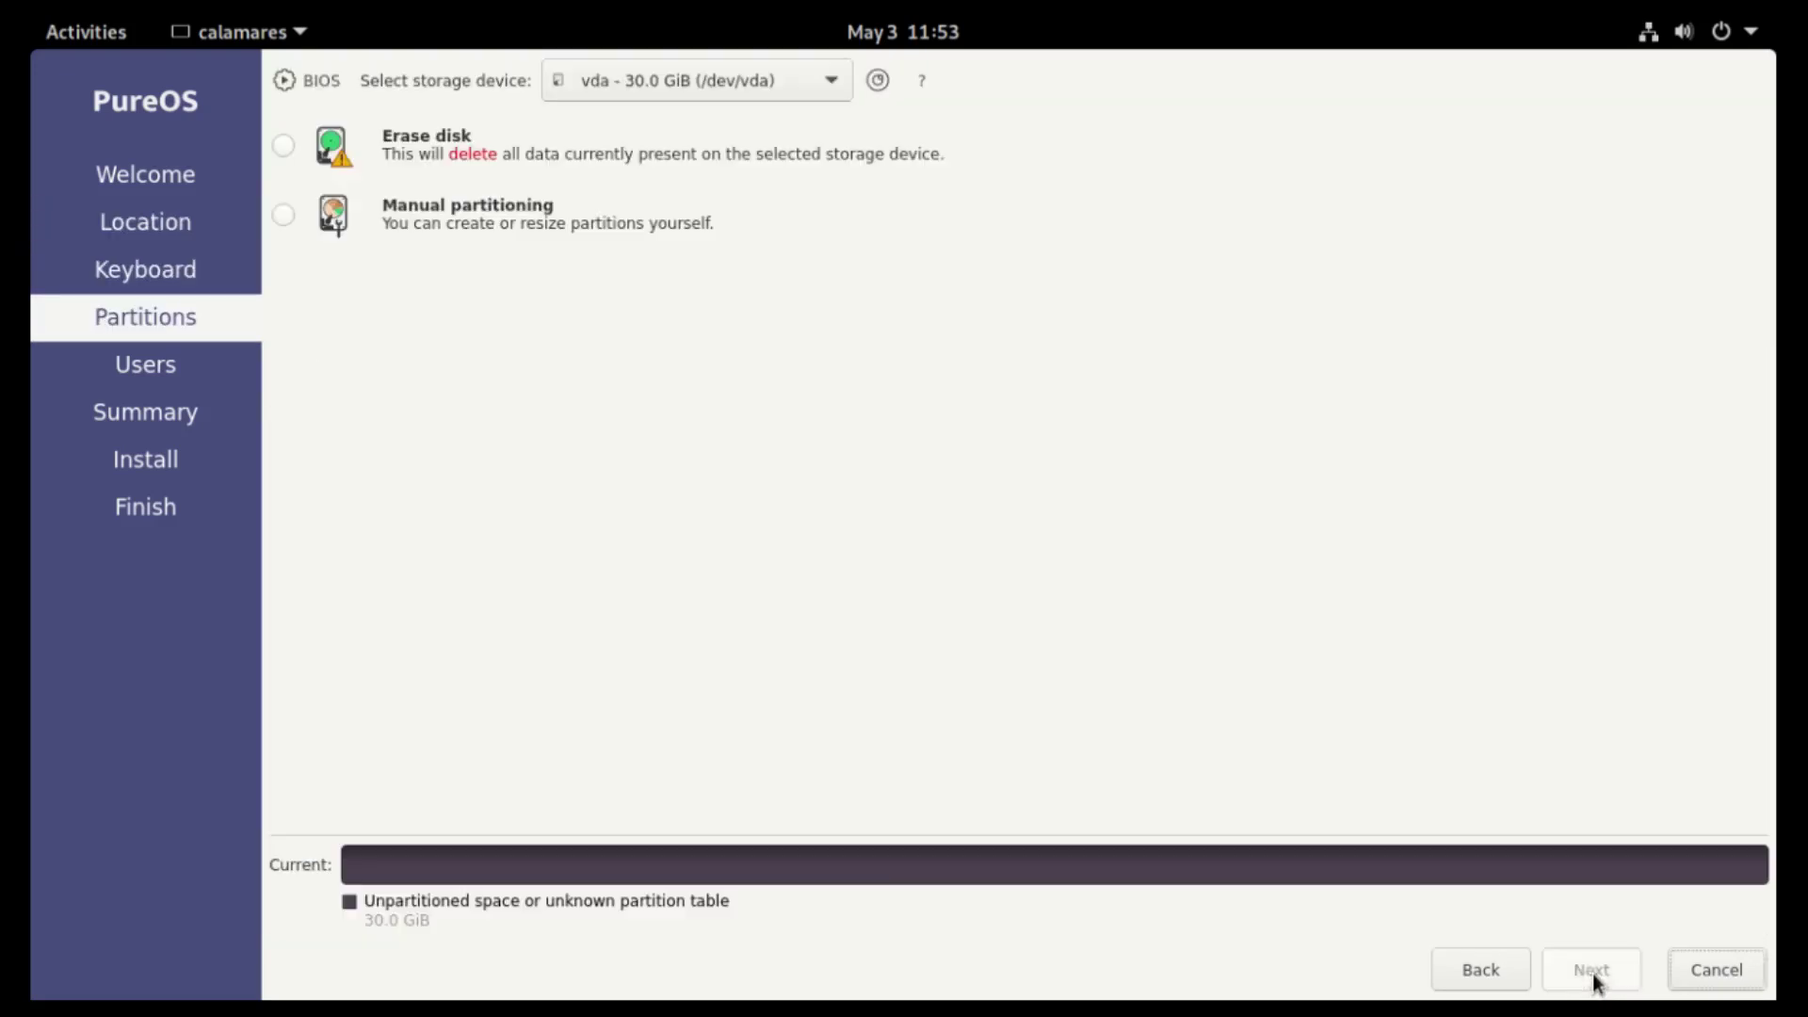
# - Choose to erase the vda disk with system encryption, enter and confirm the encryption passphrase, and continue to the user setup
pyautogui.click(282, 145)
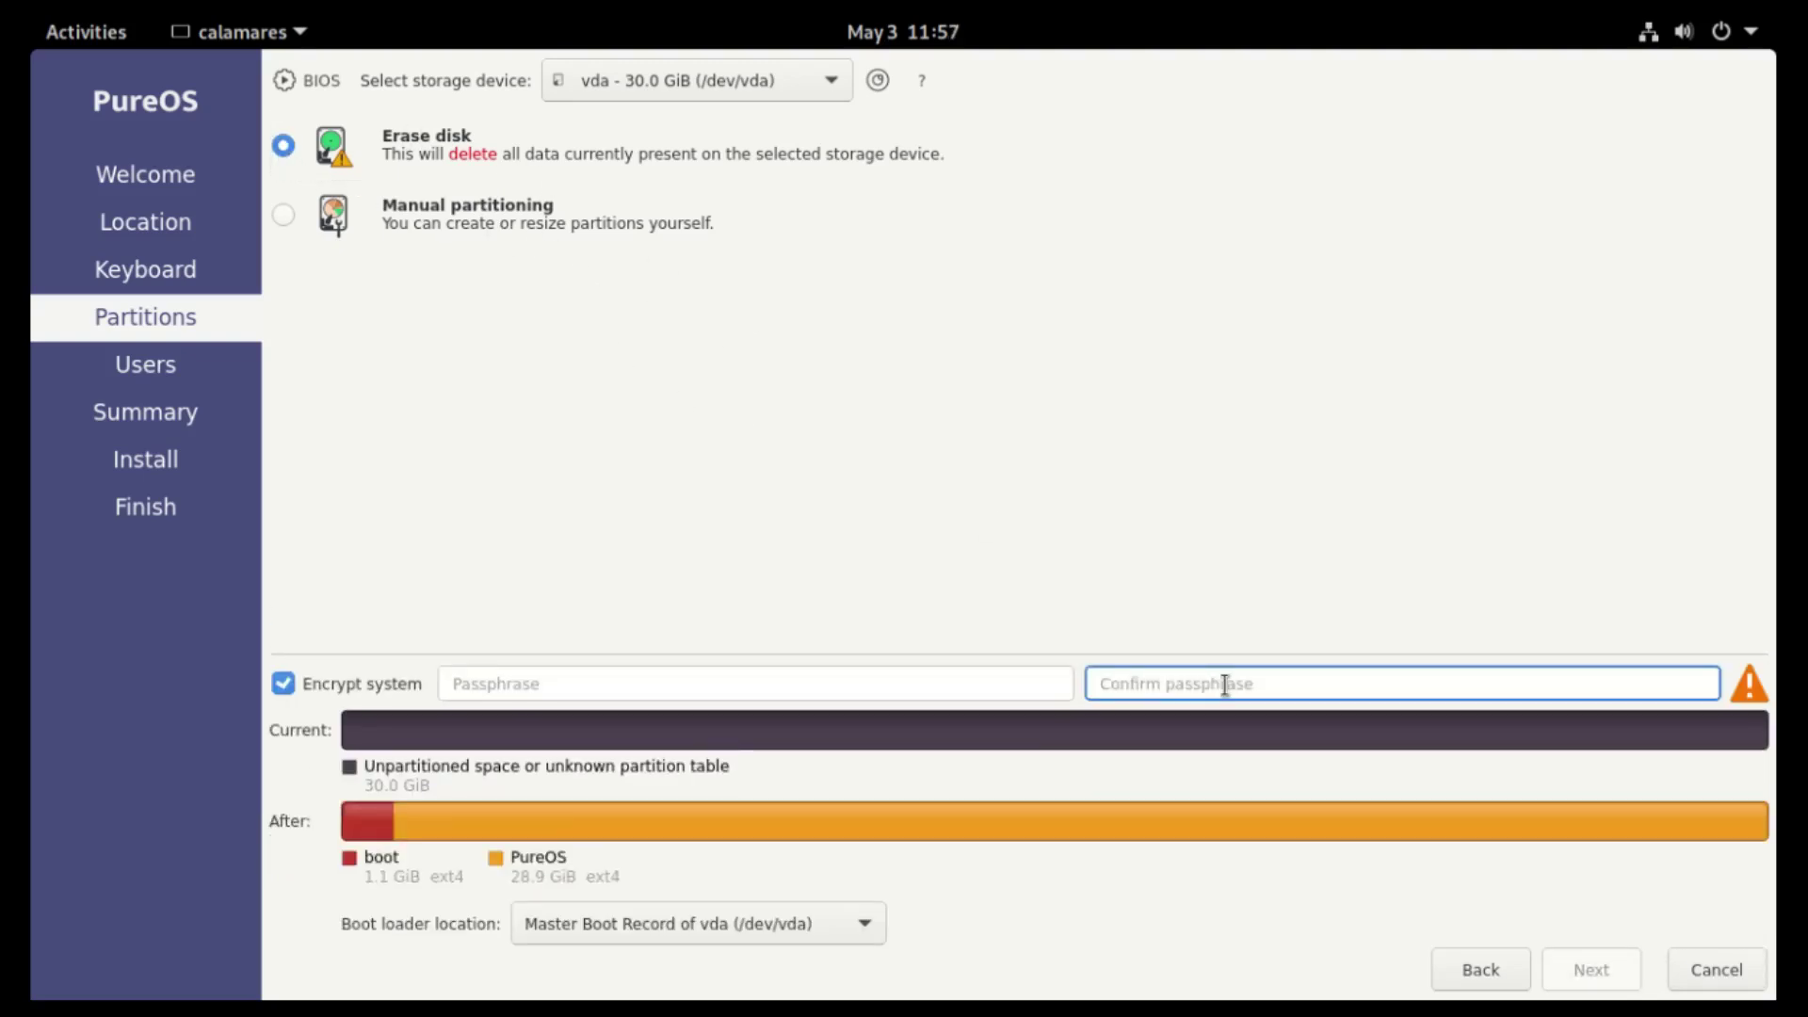
pyautogui.write('aa')
pyautogui.click(923, 675)
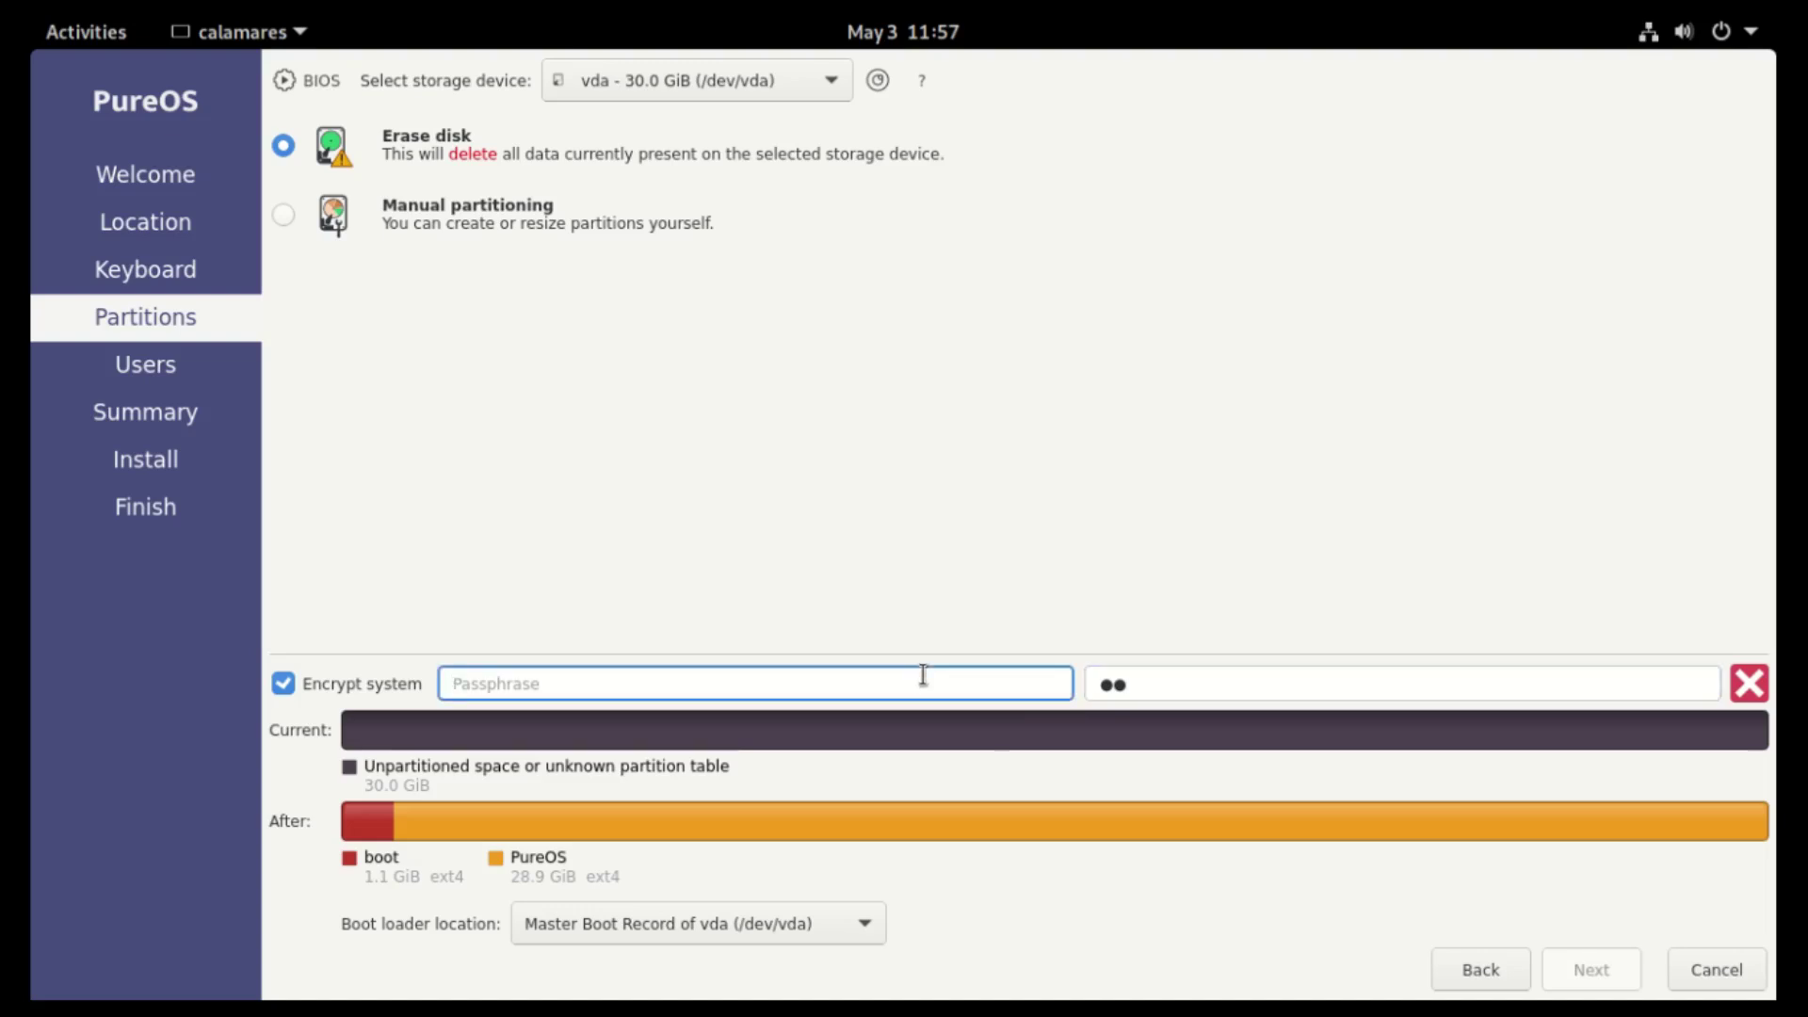
pyautogui.write('aaaaa')
pyautogui.click(1156, 698)
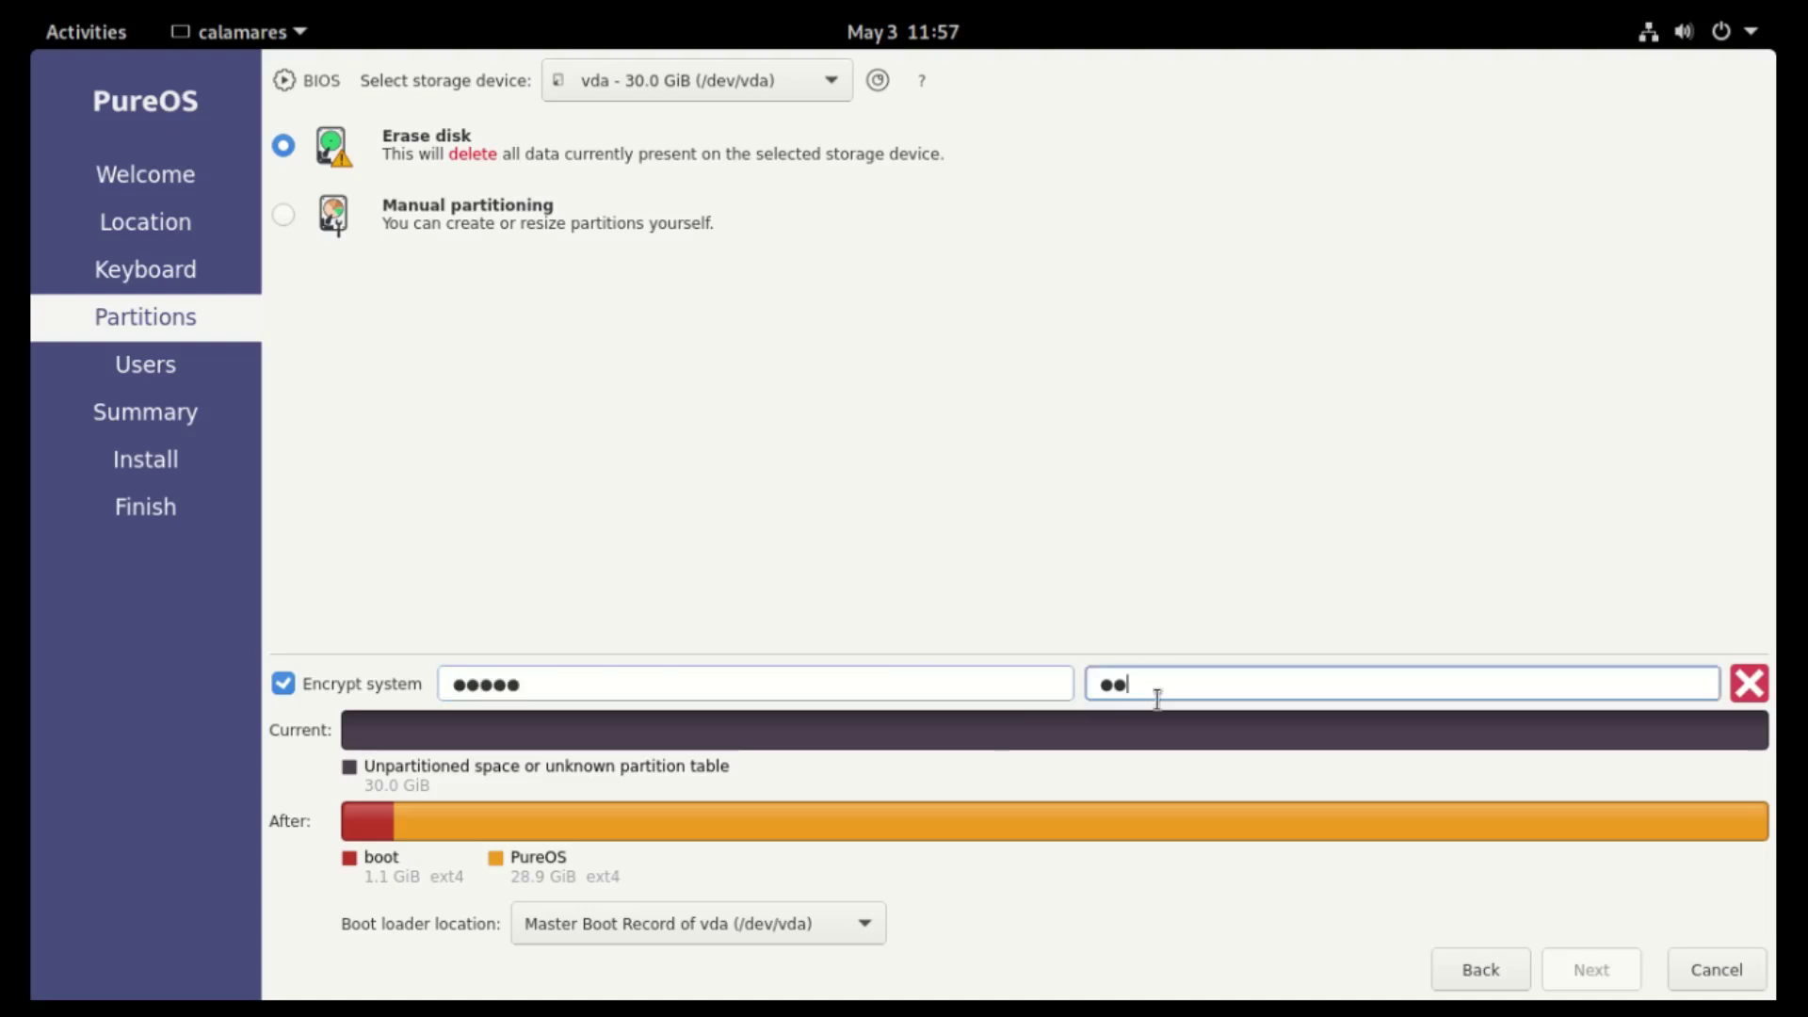
pyautogui.press('BackSpace')
pyautogui.press('BackSpace')
pyautogui.write('aaaaa')
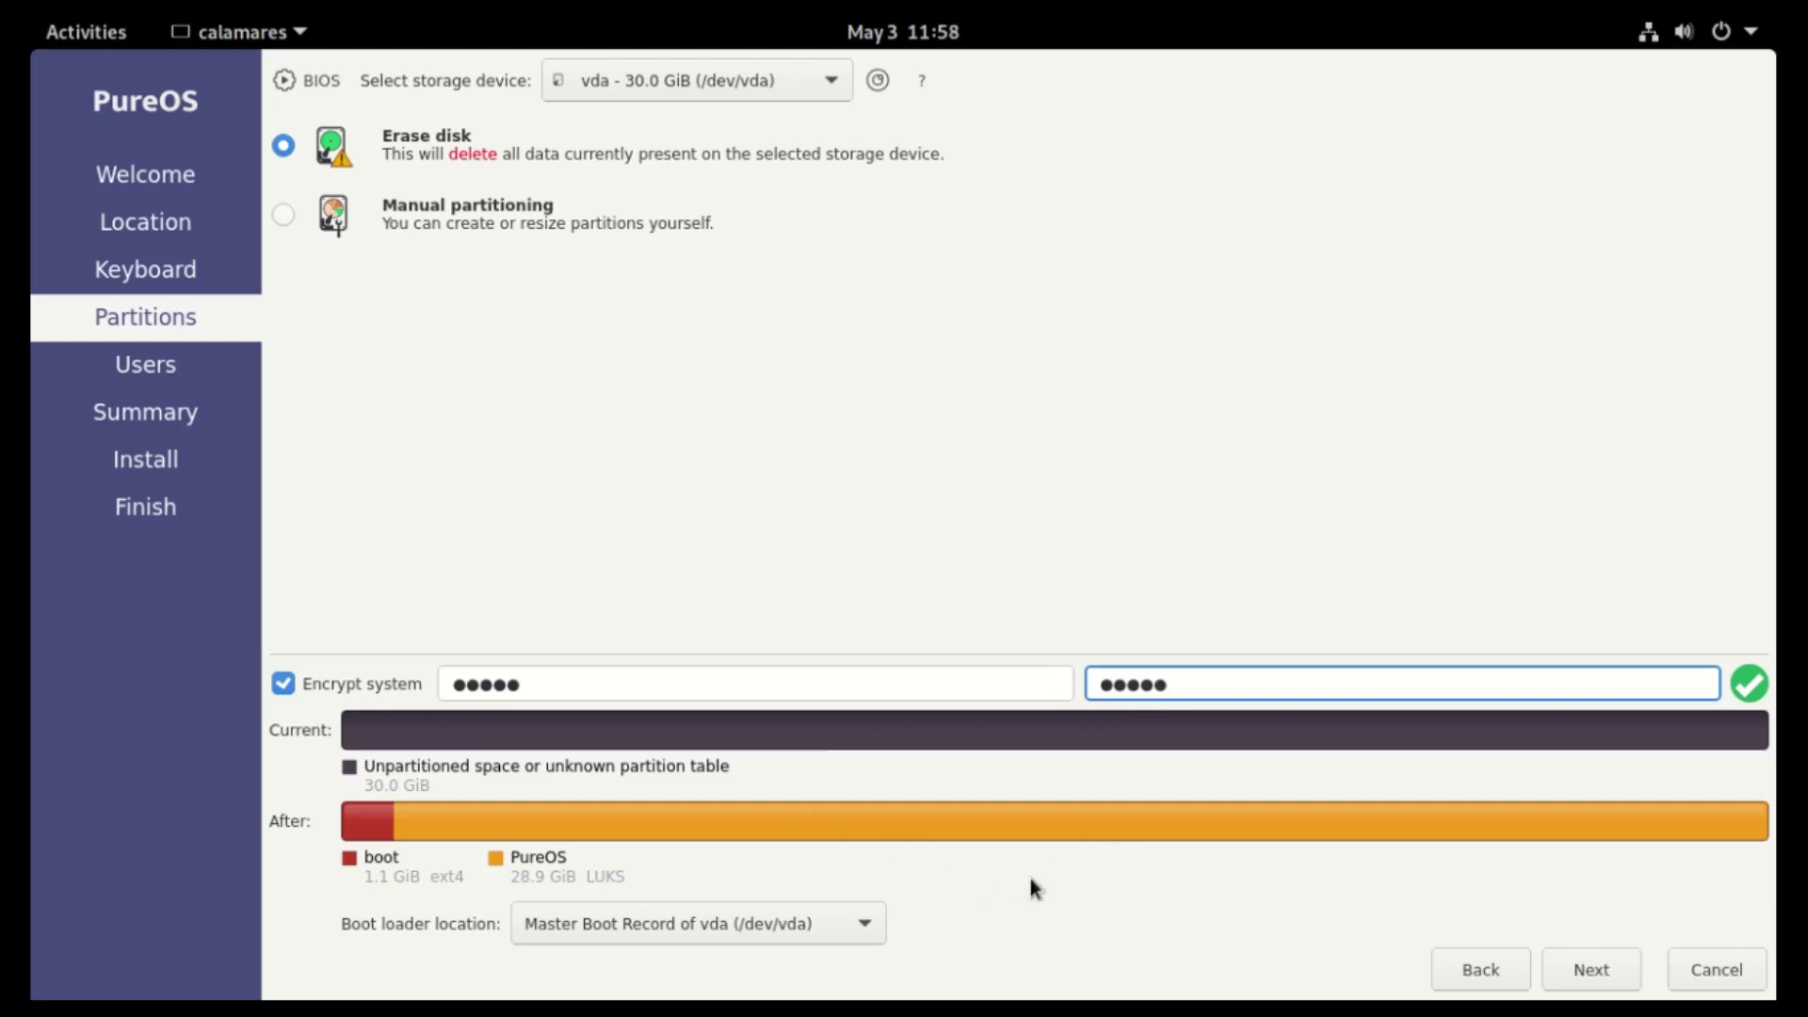
pyautogui.click(1613, 969)
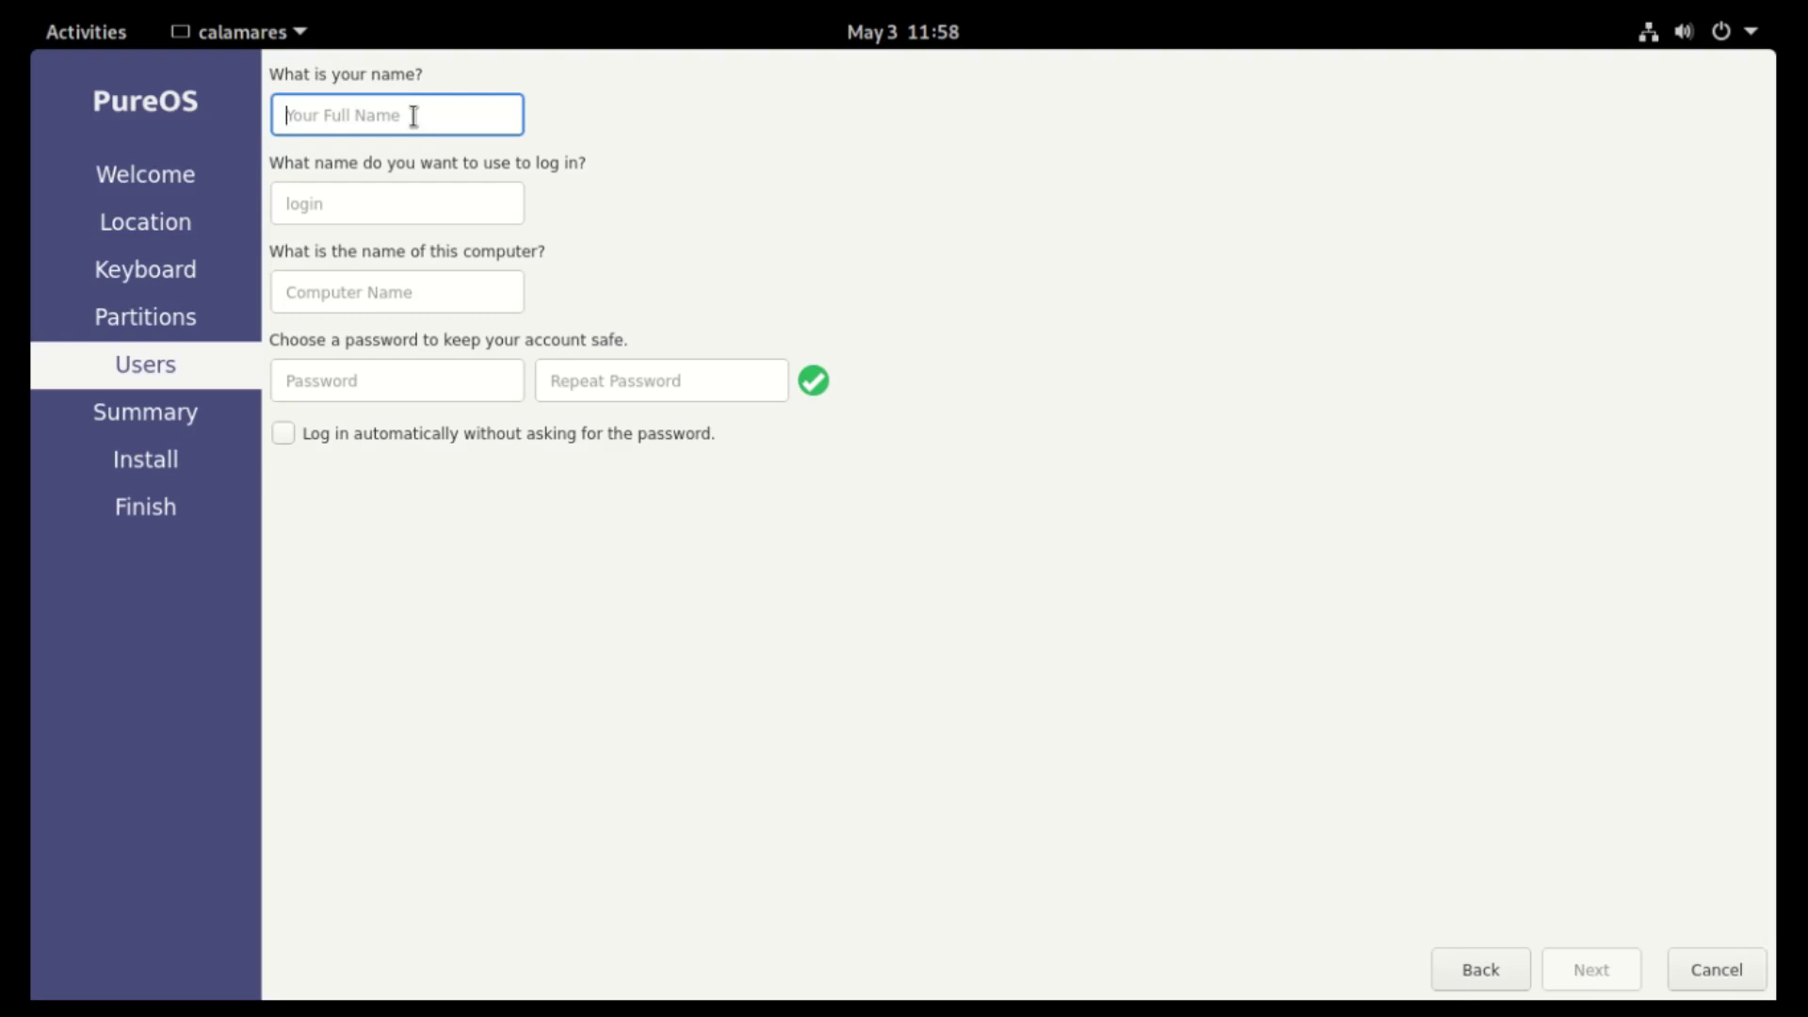
# - Enter lx-realm as the user's name and set the computer name to LXPC
pyautogui.write('l')
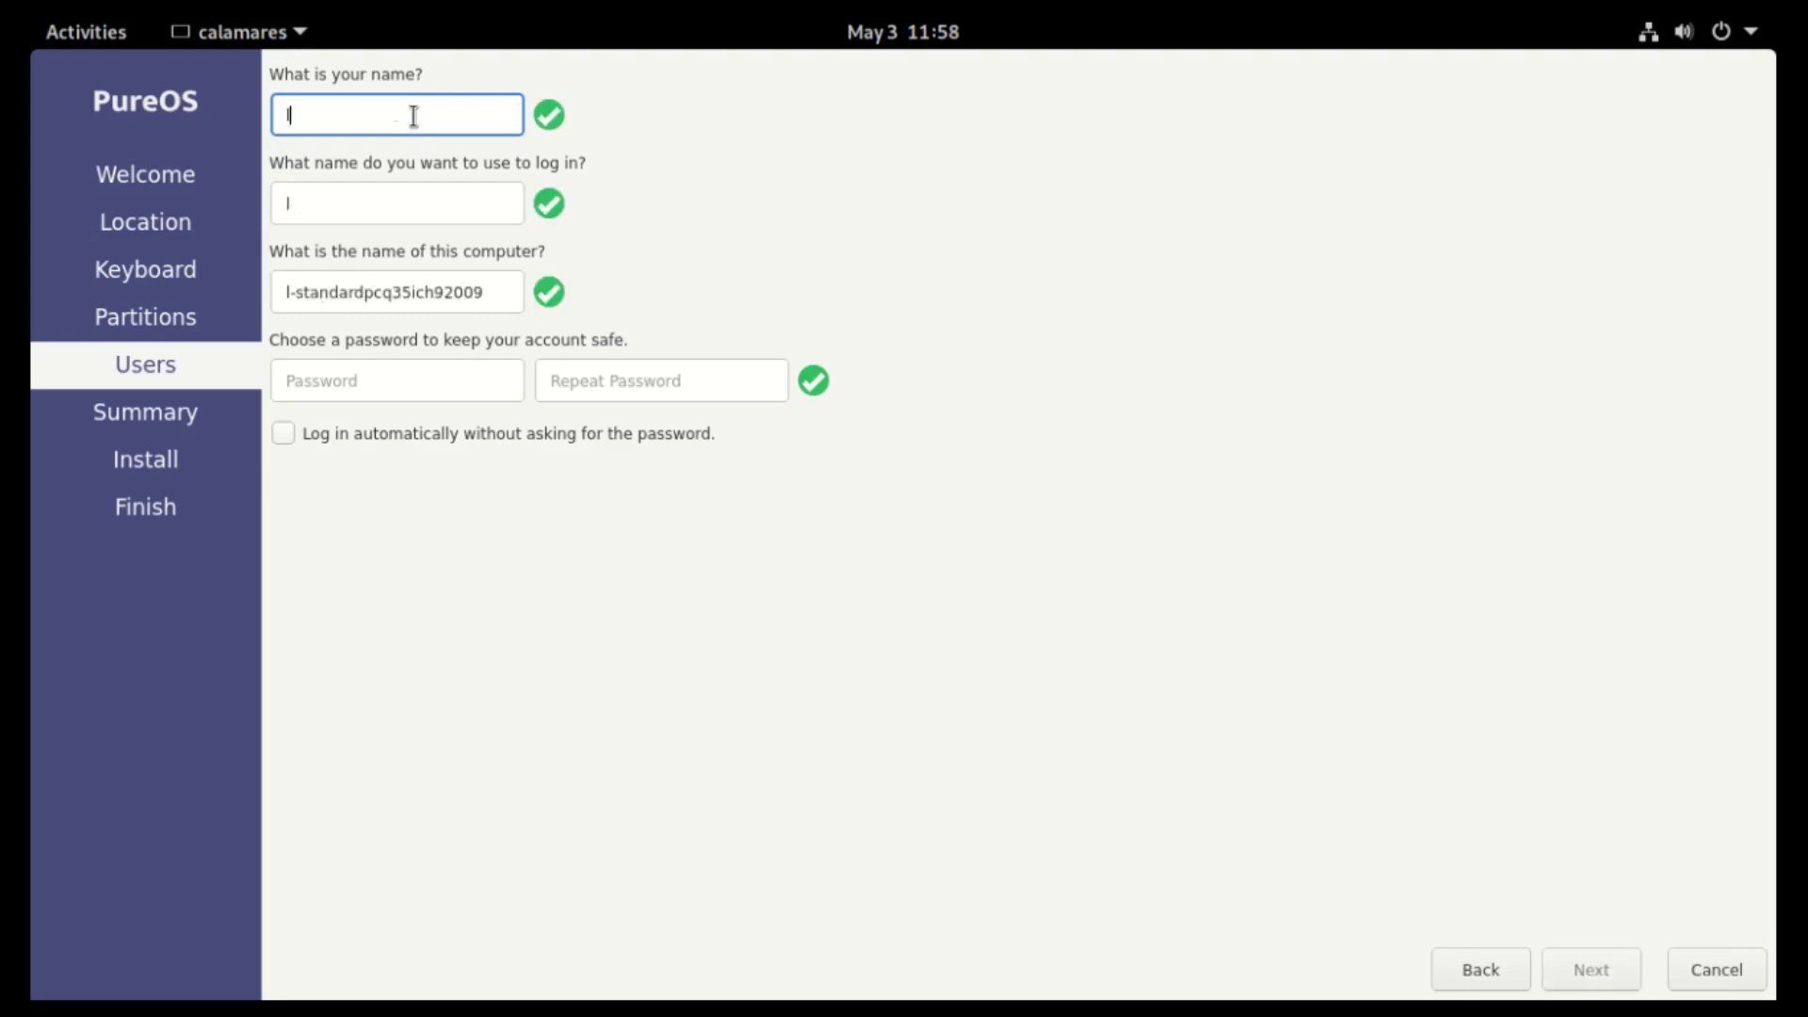
pyautogui.write('x-realm')
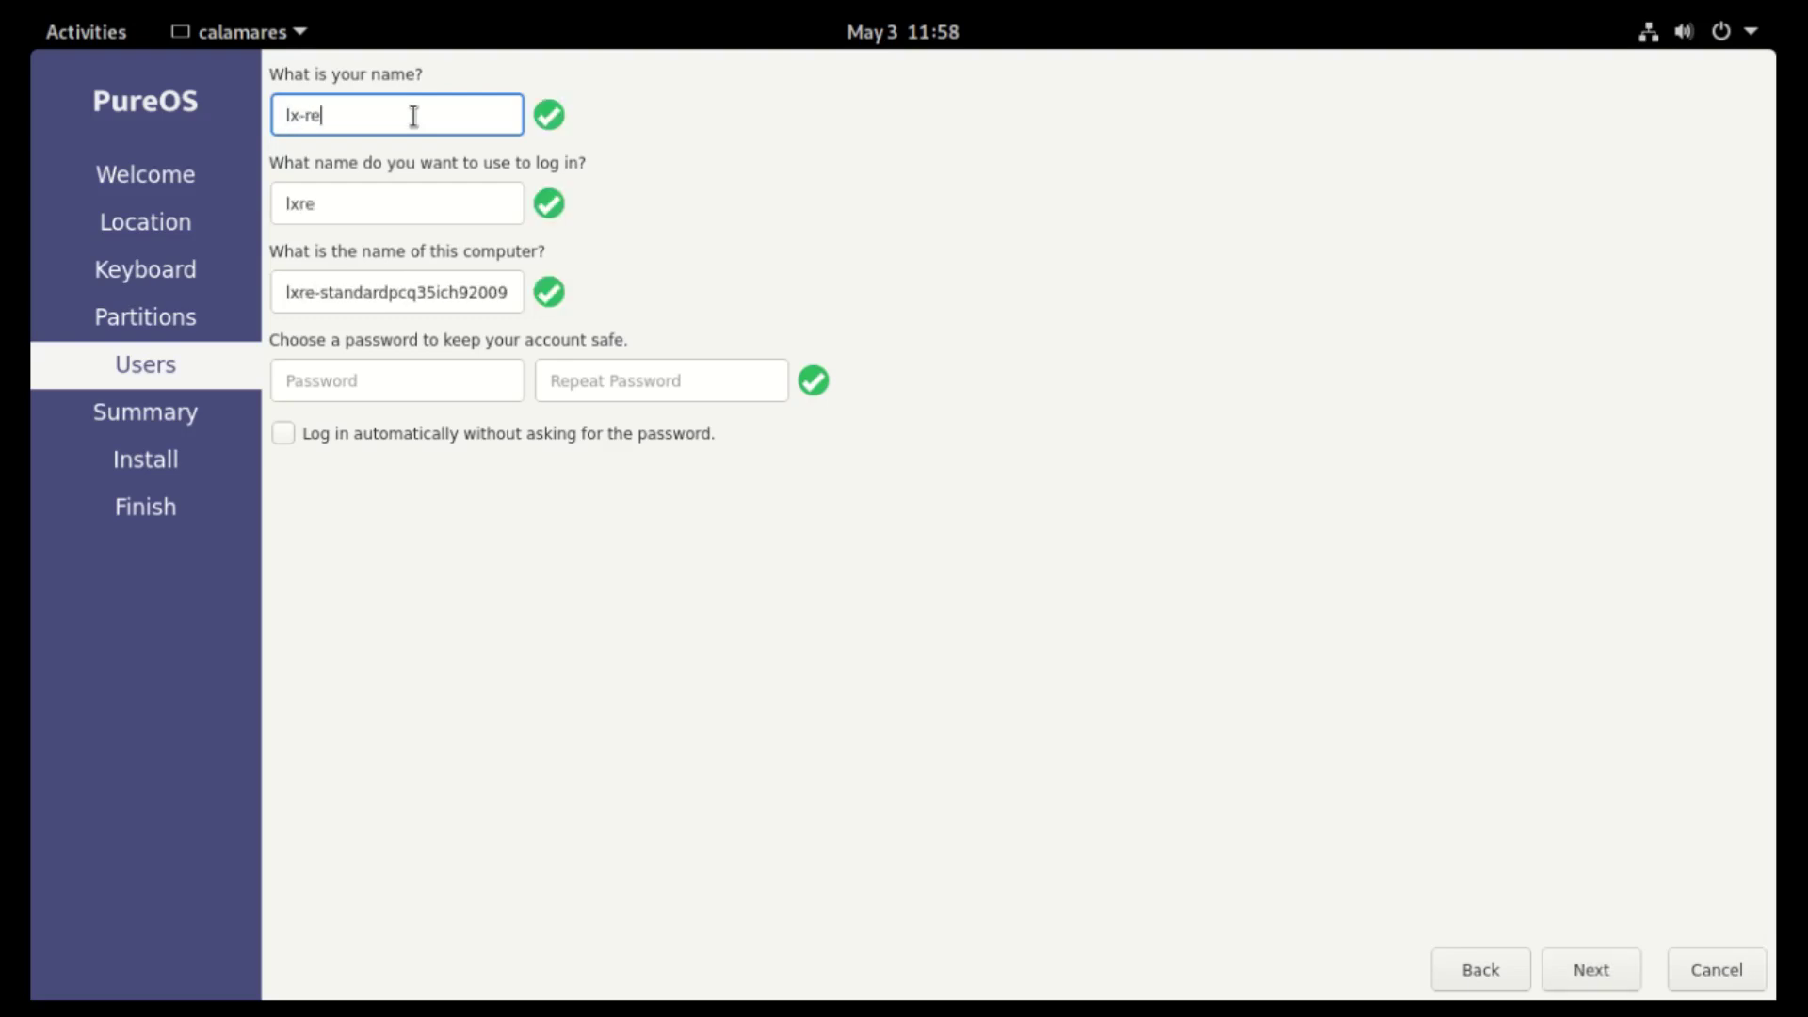
pyautogui.tripleClick(411, 292)
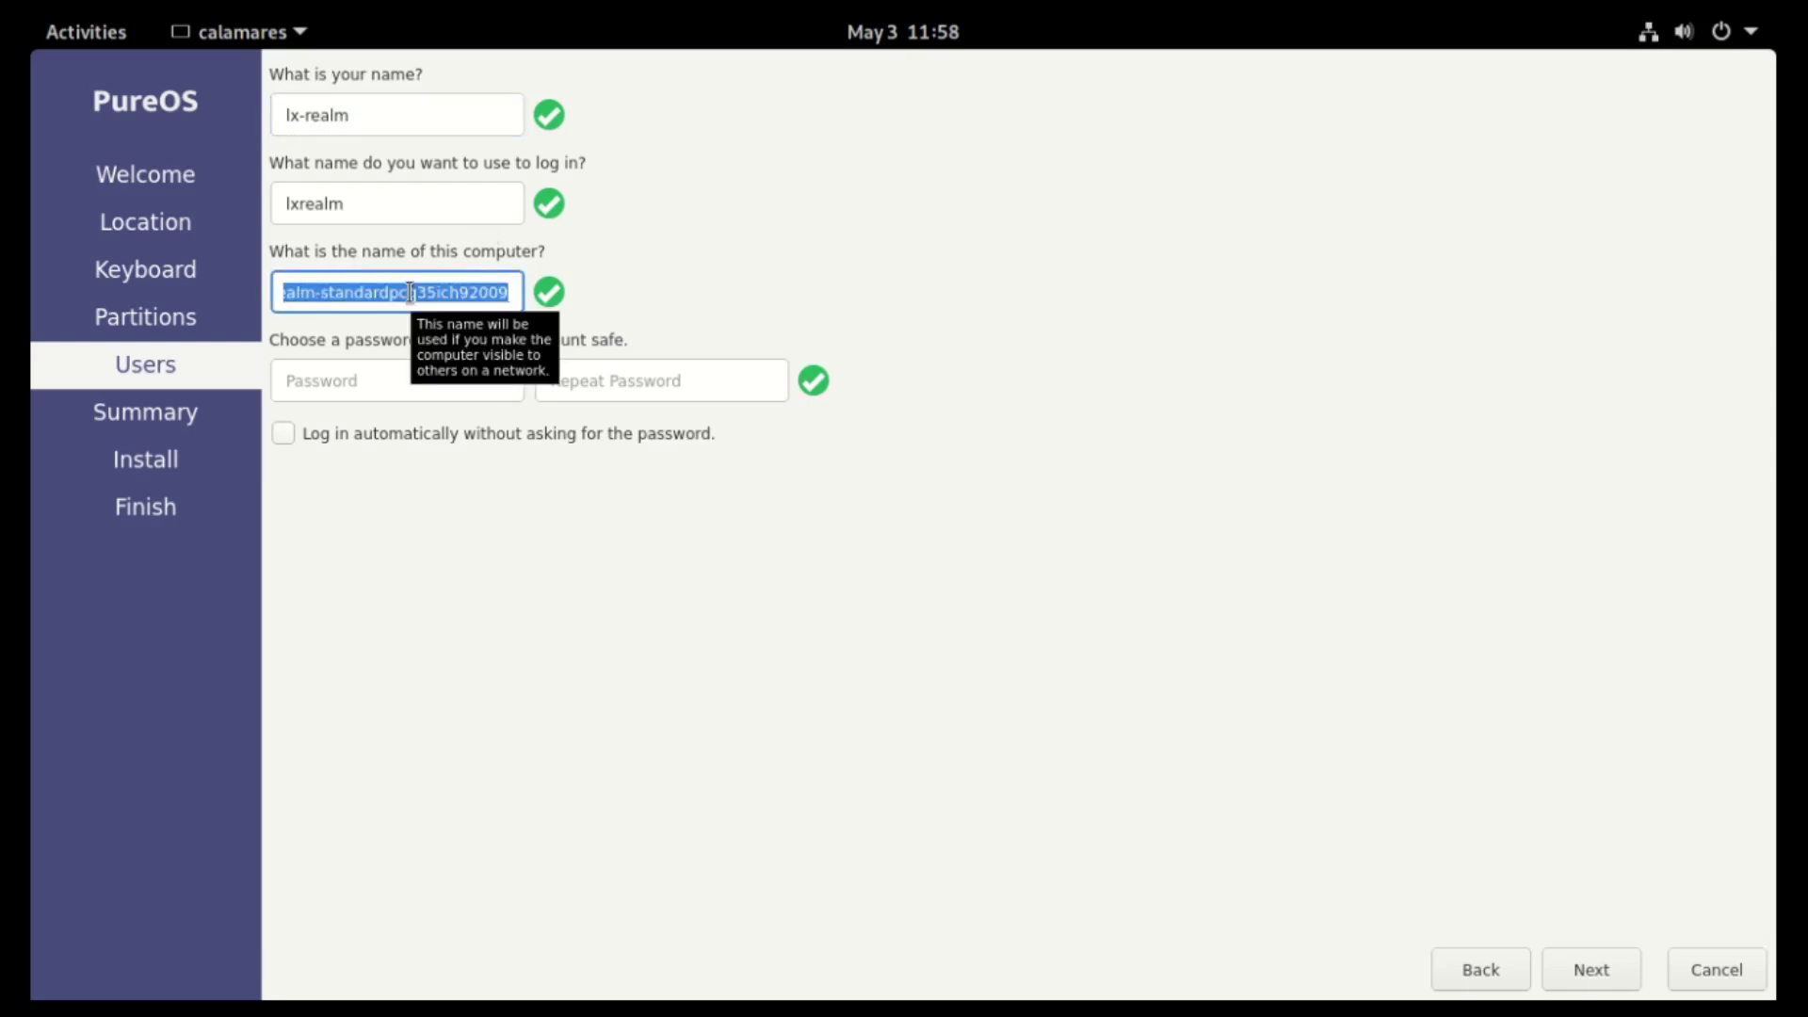
pyautogui.write('LX')
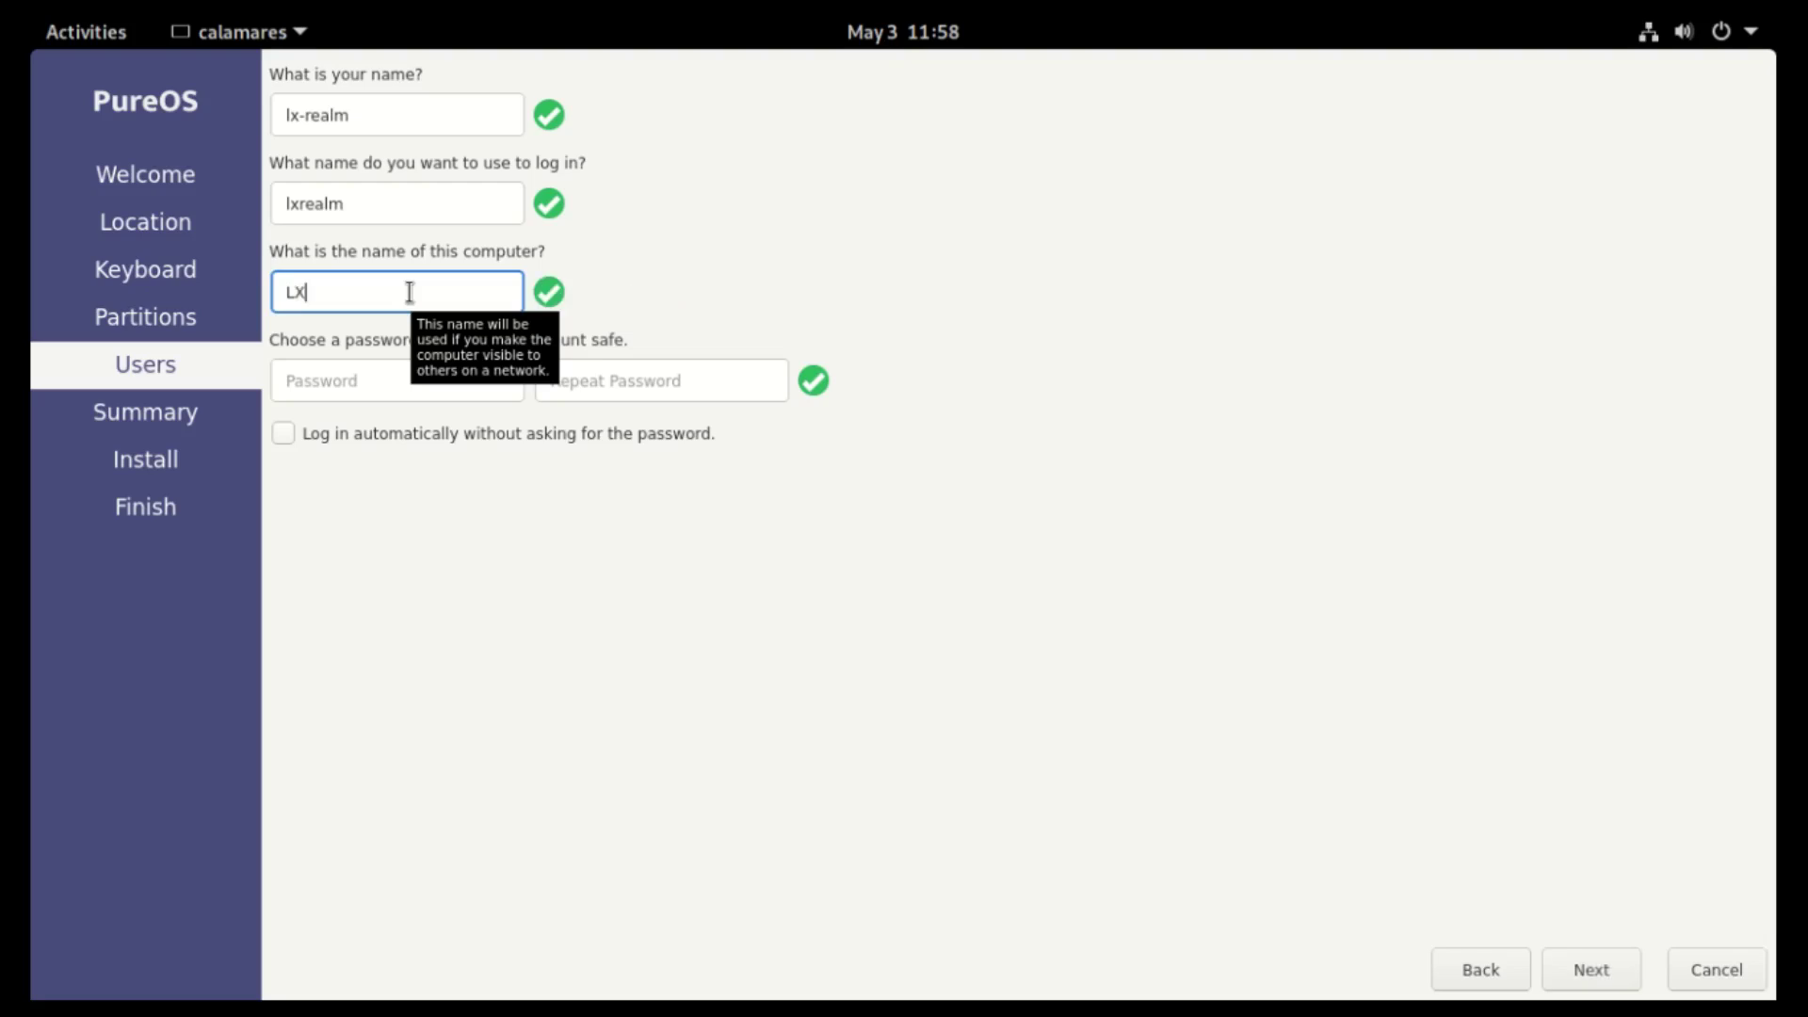
pyautogui.write('PC')
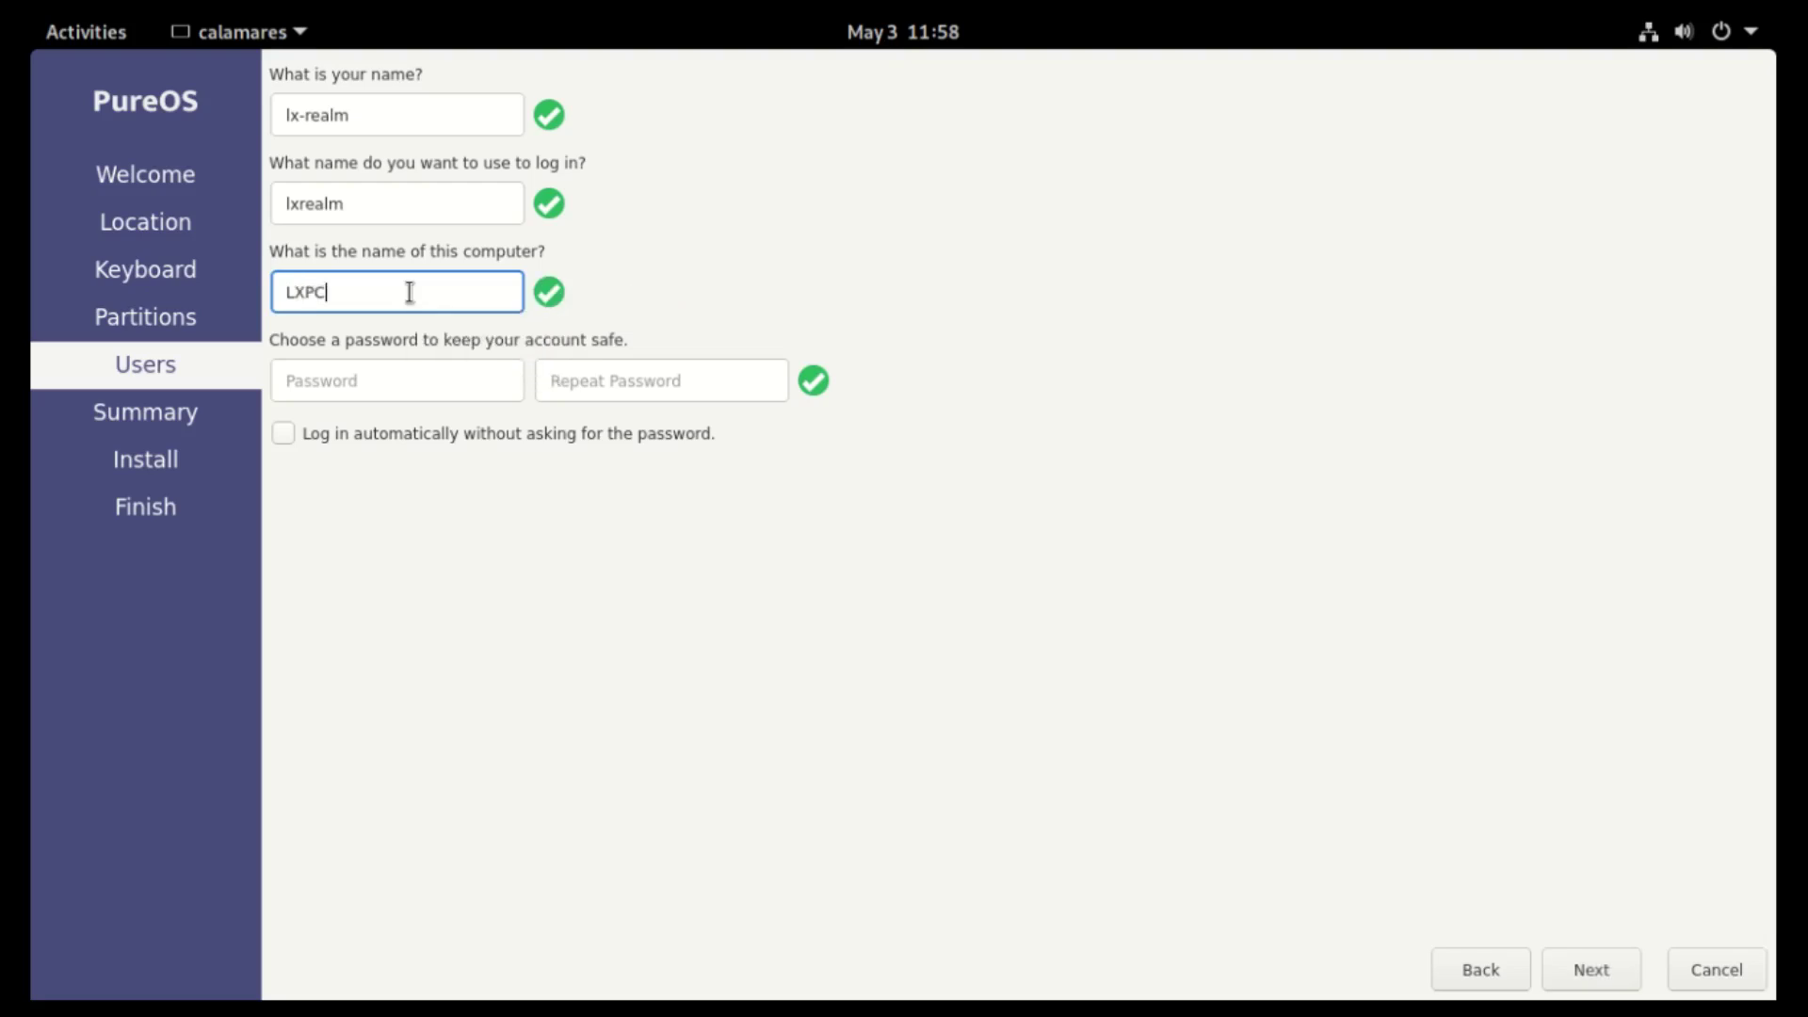
# - Enter and repeat the account password, and continue to the installation summary
pyautogui.click(332, 389)
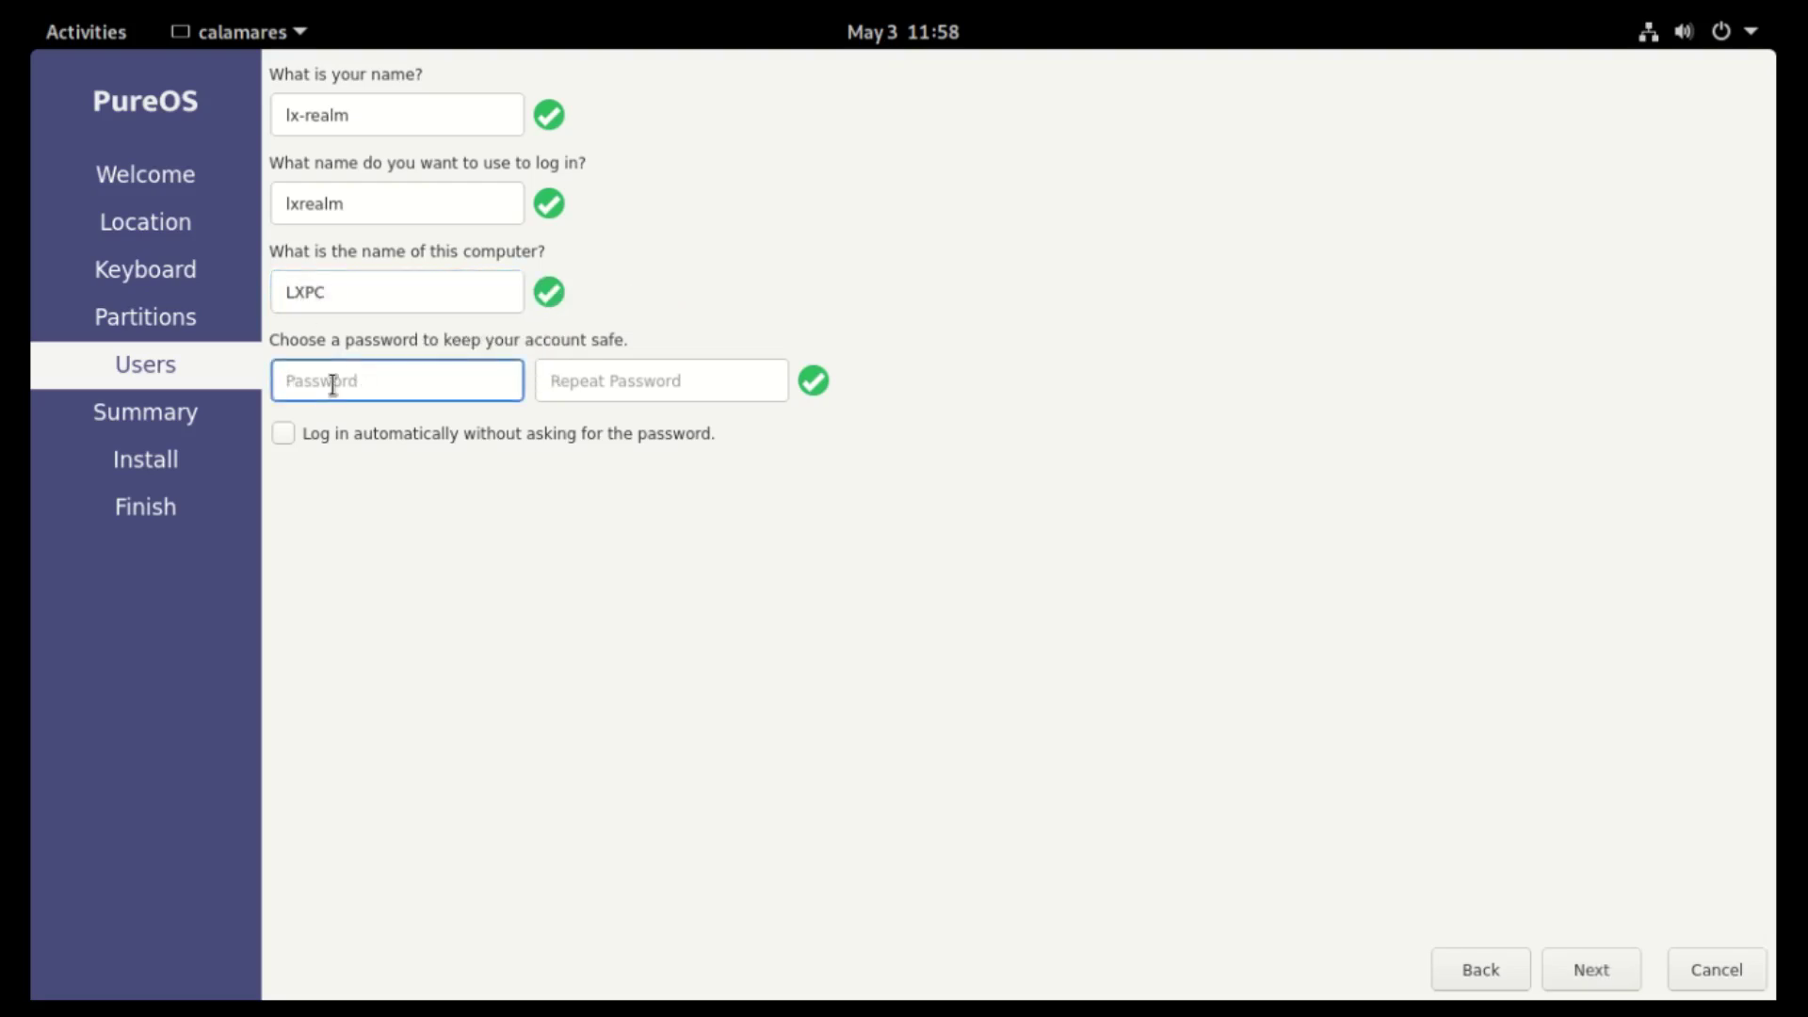
pyautogui.write('•••')
pyautogui.click(644, 370)
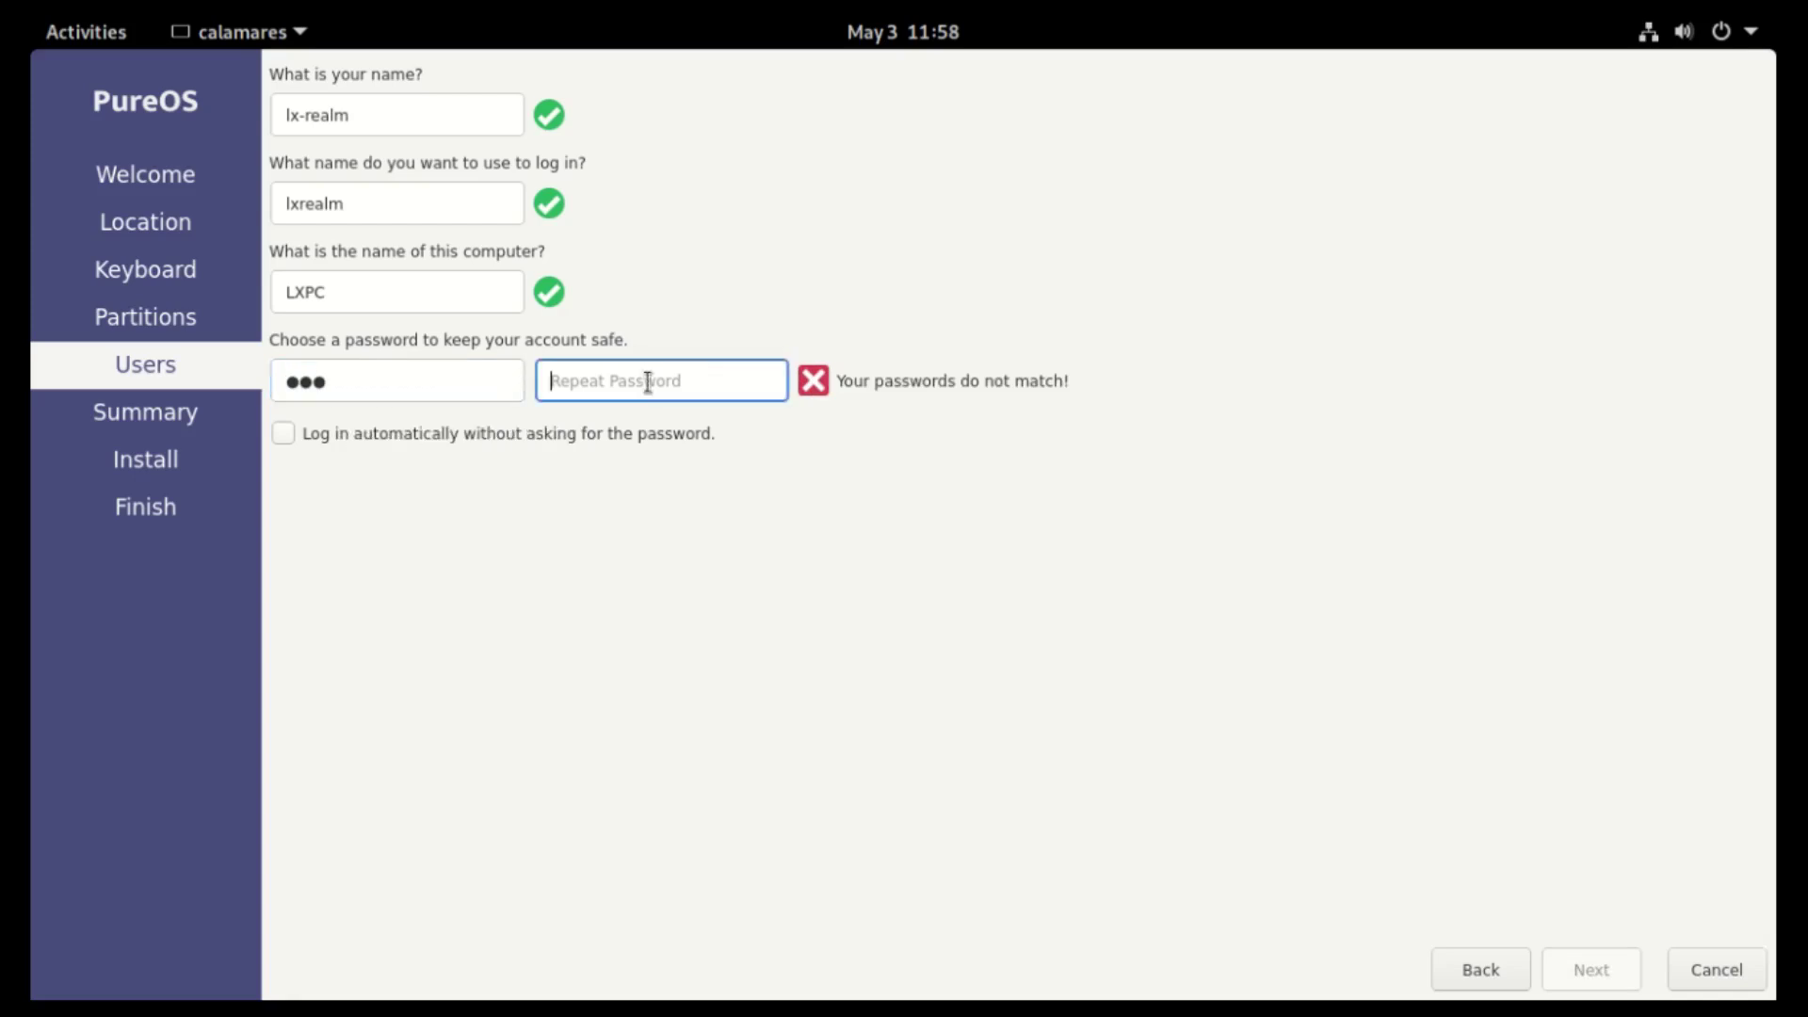
pyautogui.write('•••')
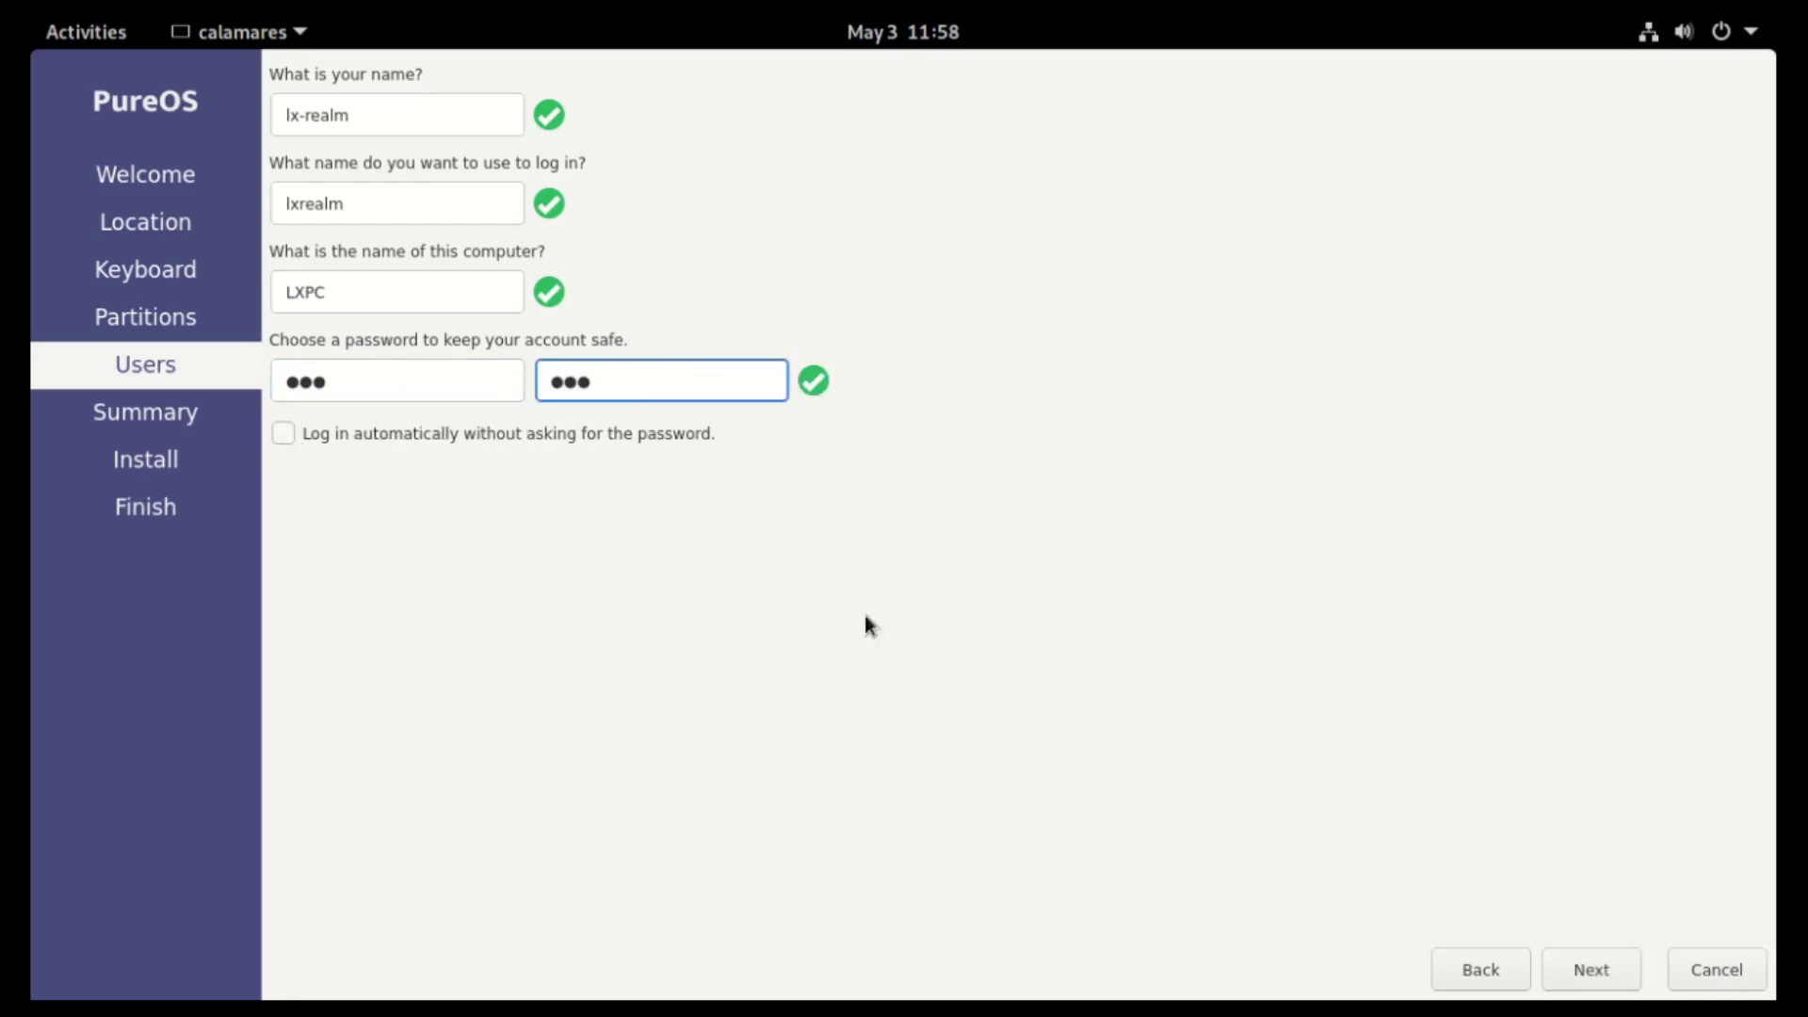
pyautogui.click(1601, 975)
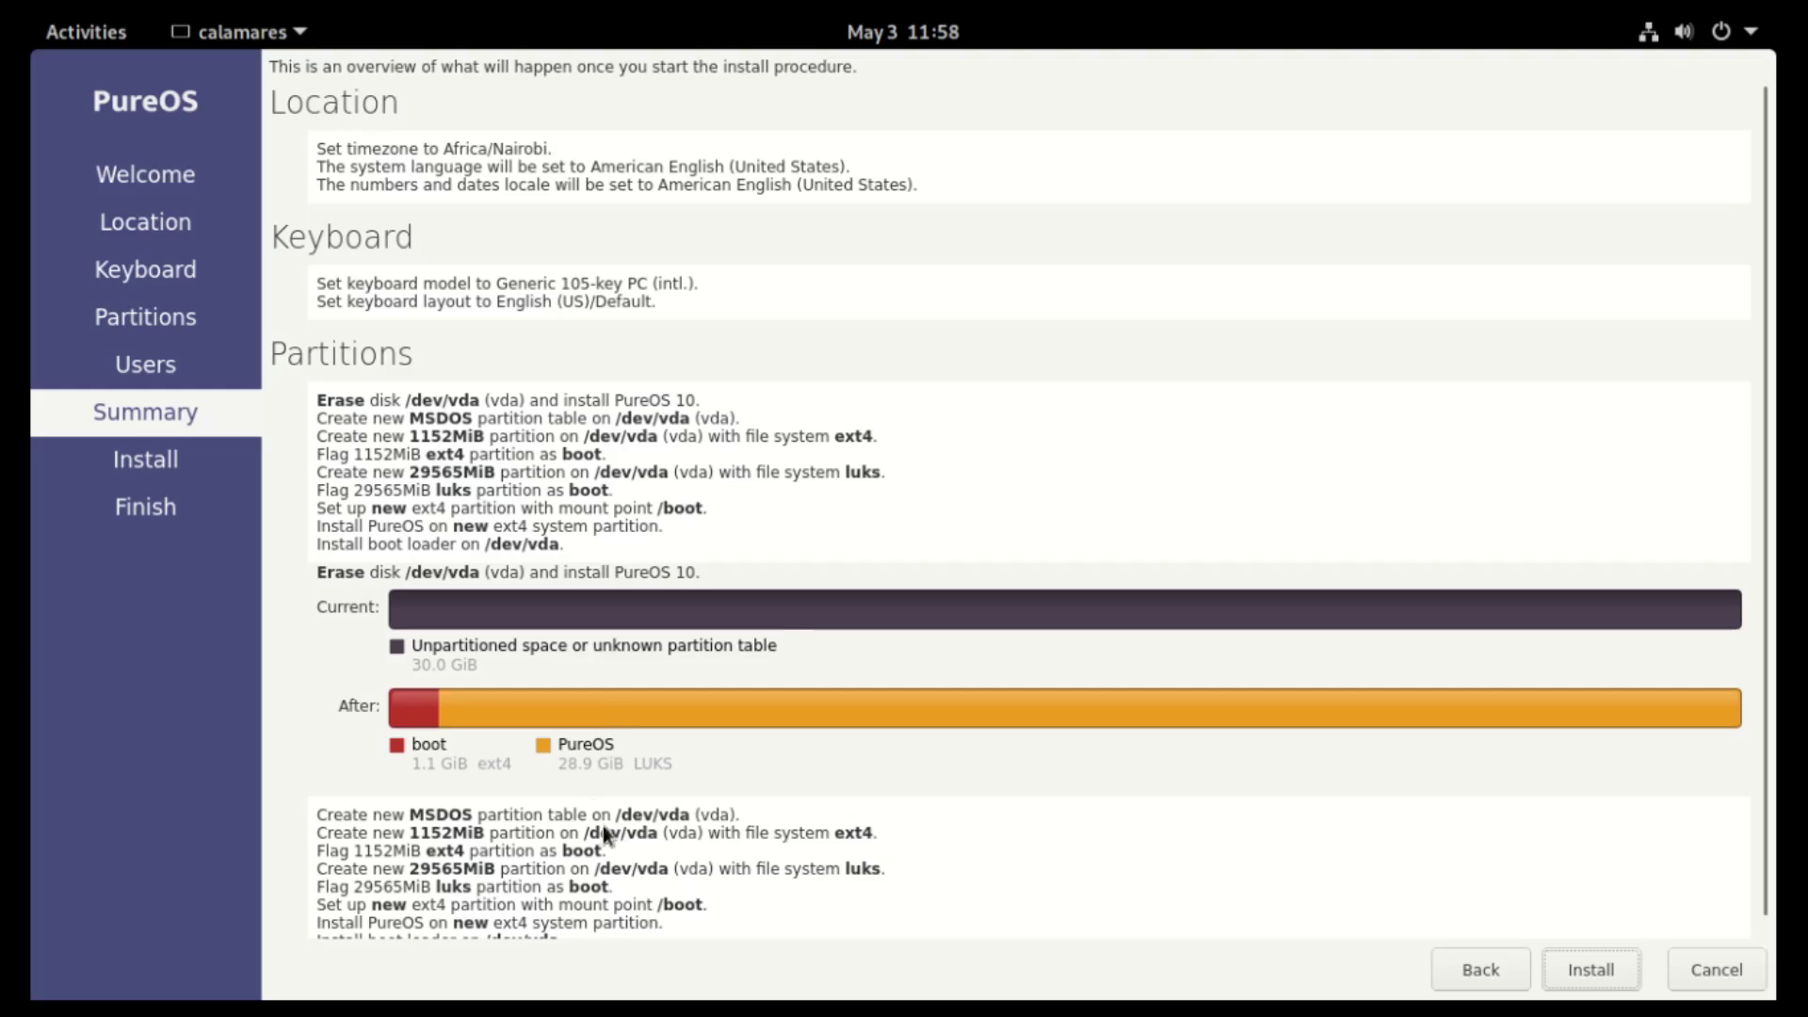
# - Review the installation summary down to the partition changes and start installing PureOS 10
pyautogui.scroll(-1, 739, 765)
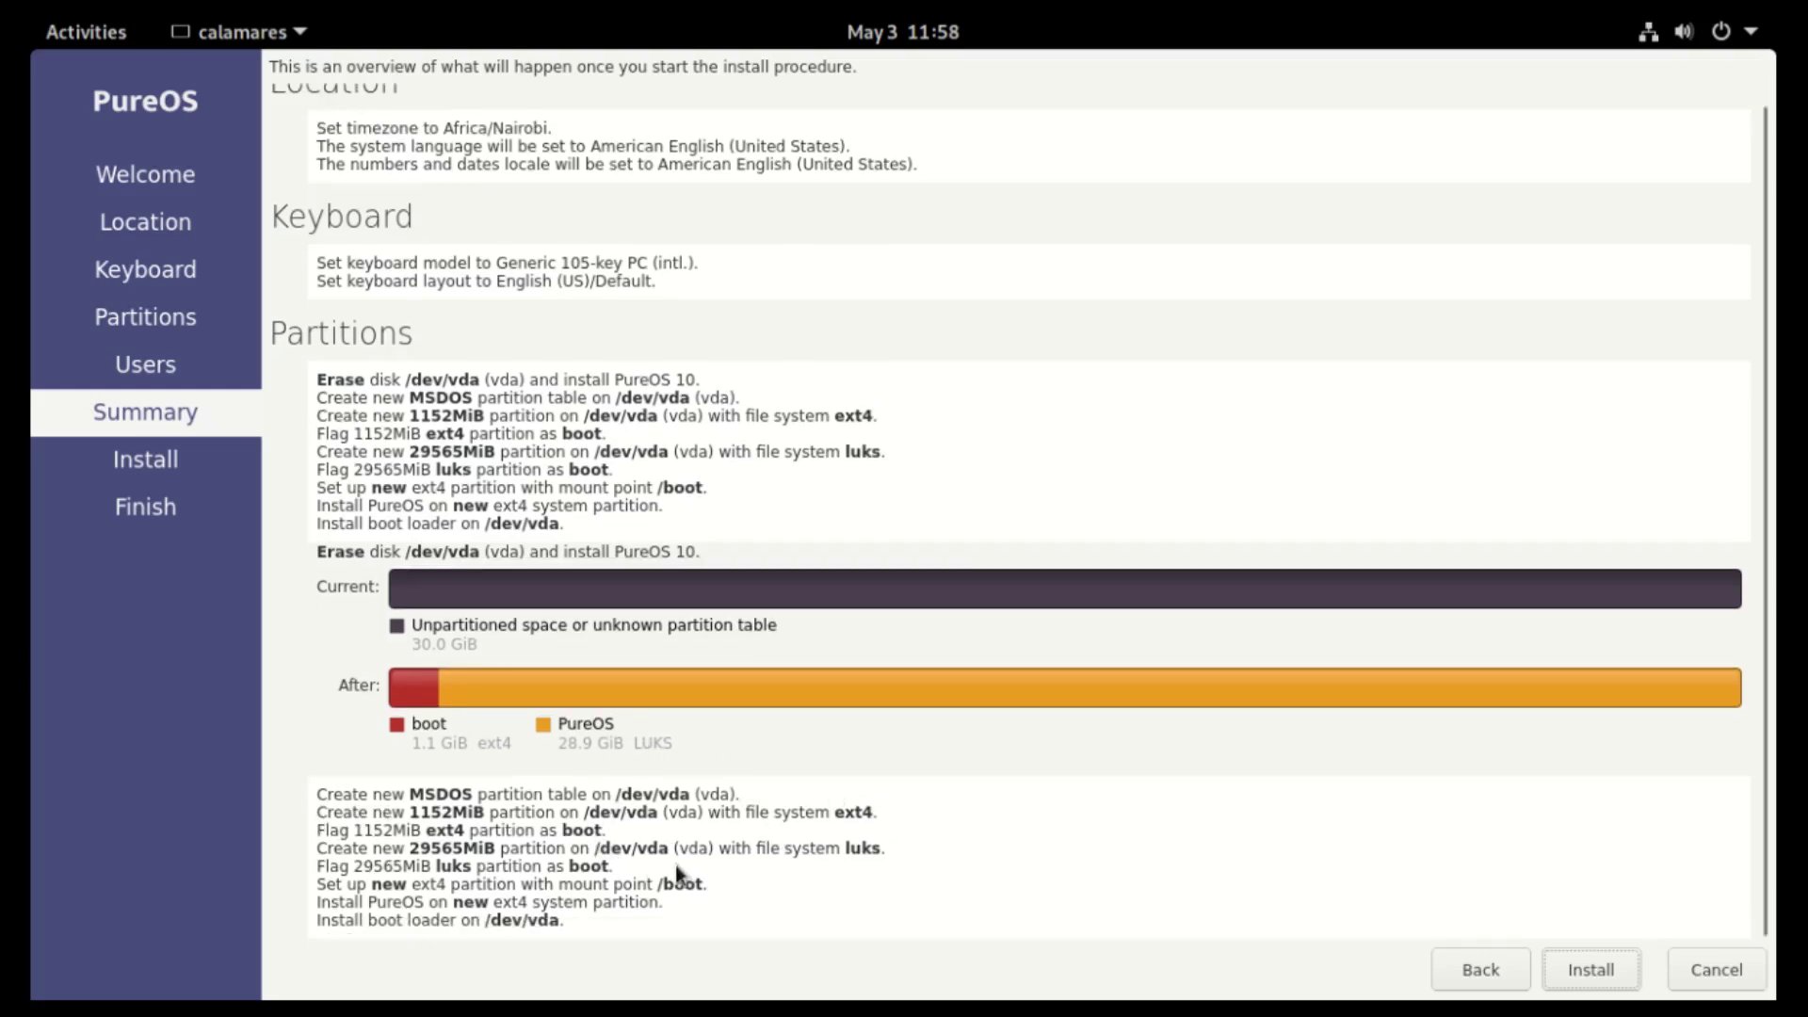
pyautogui.click(1584, 966)
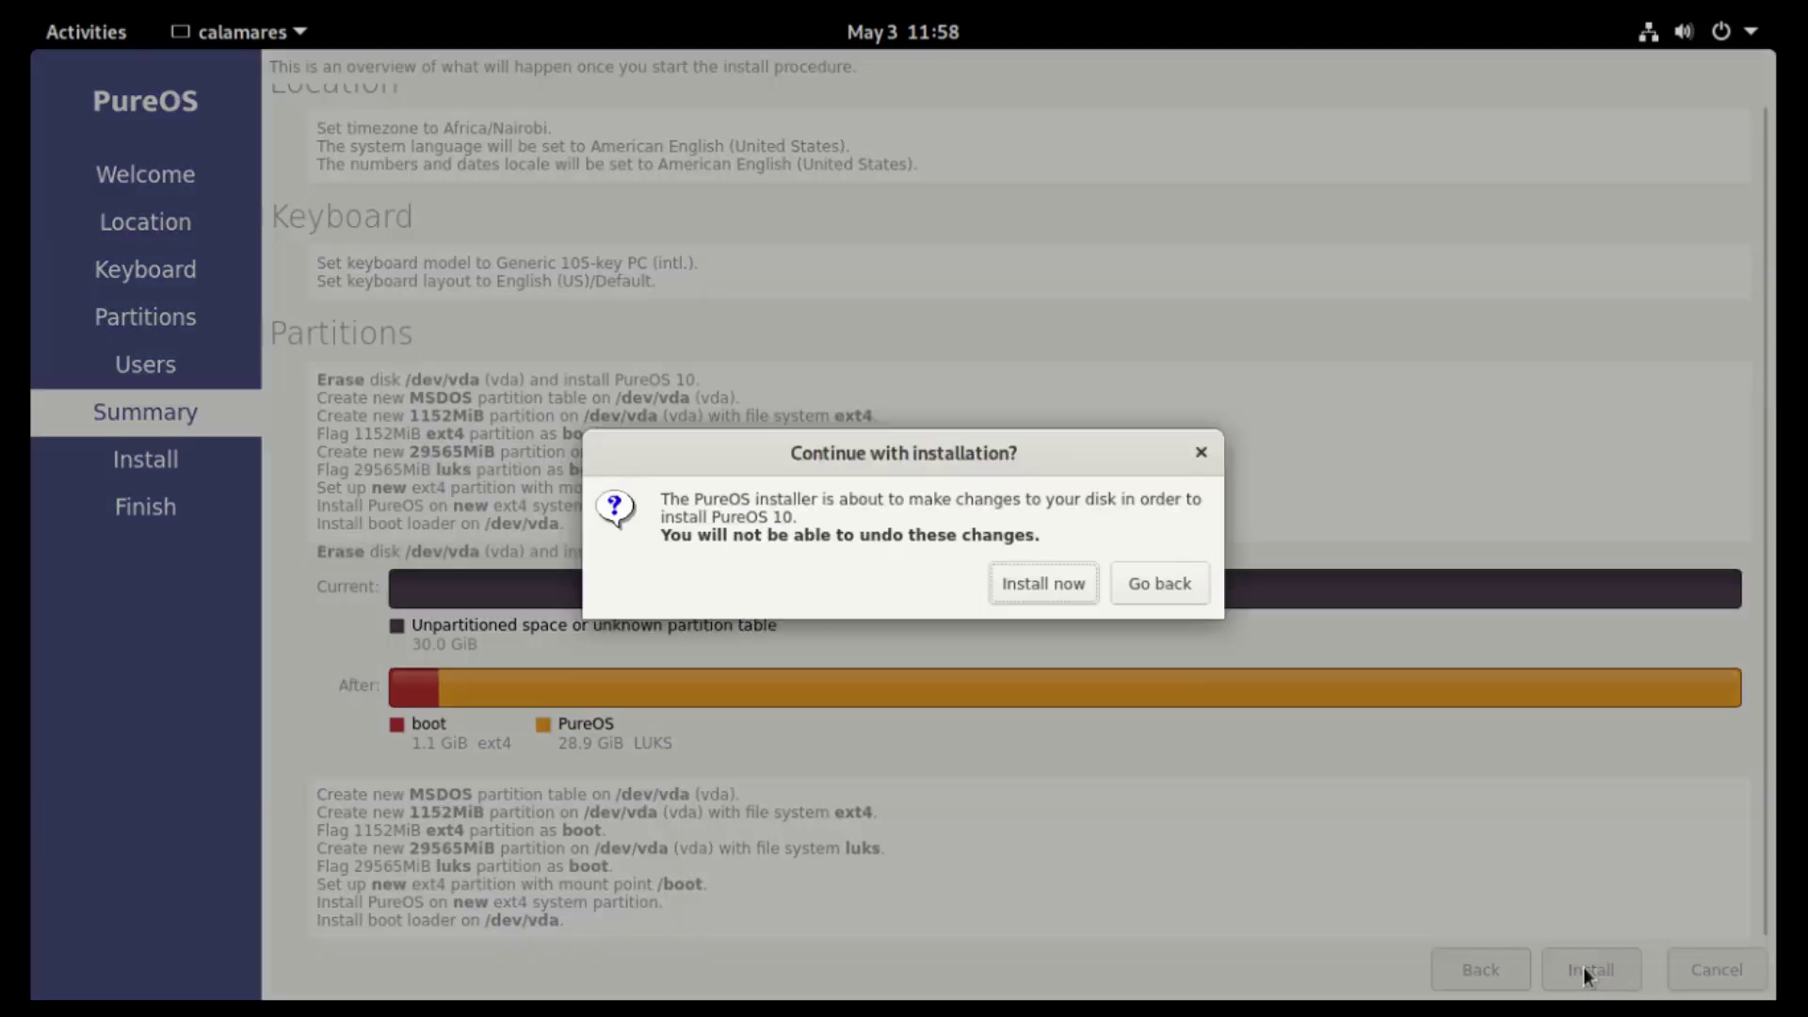
pyautogui.click(1041, 588)
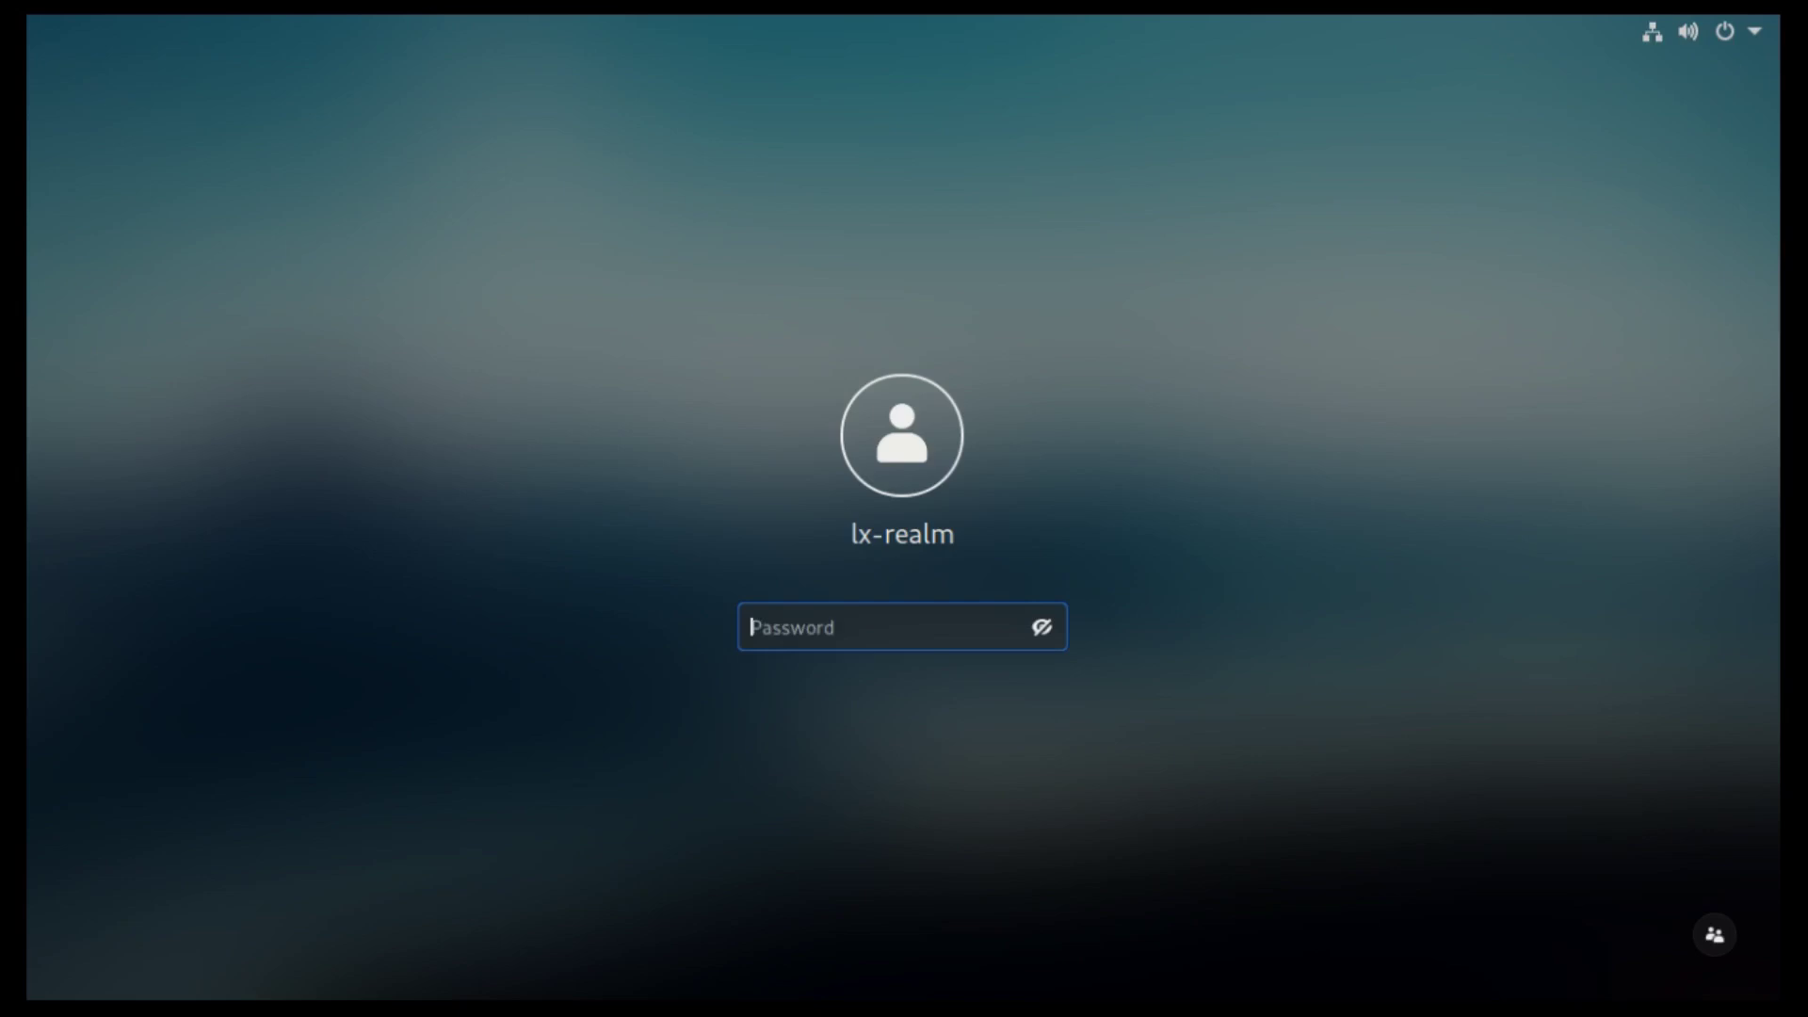
# - Log in to the lx-realm account with its password and display the application grid
pyautogui.write('***')
pyautogui.press('Return')
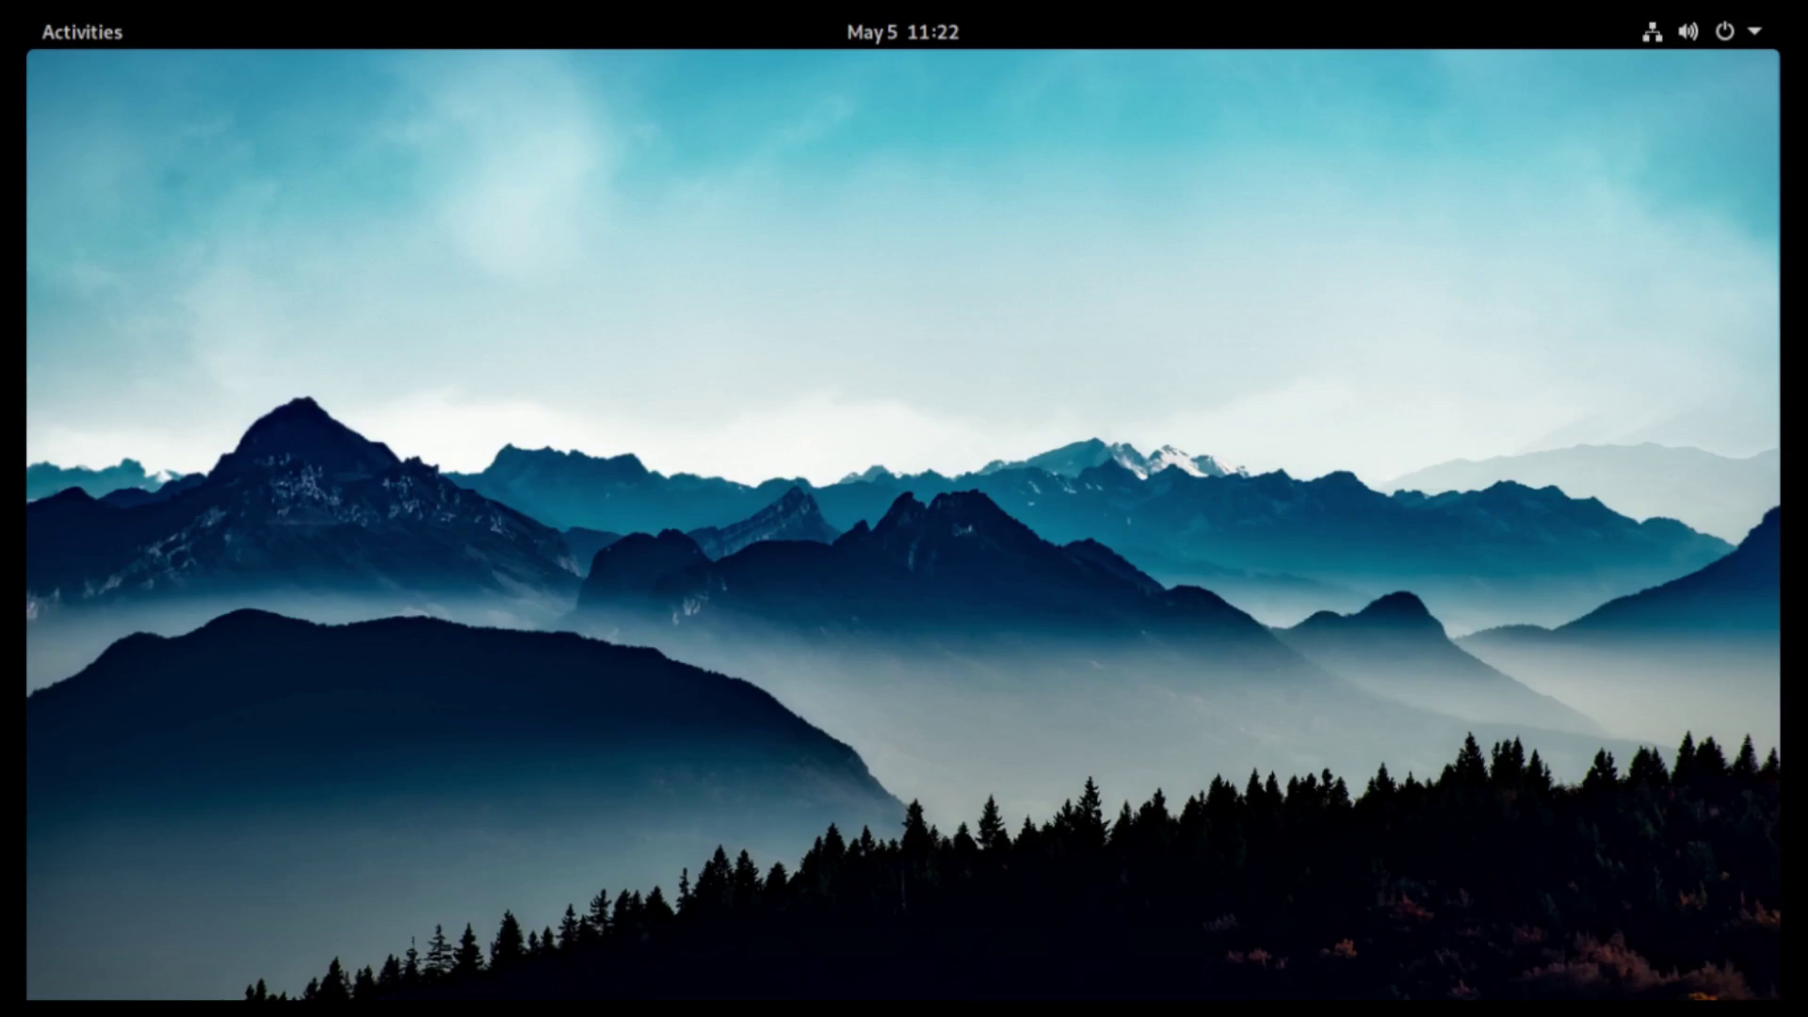
pyautogui.press('super')
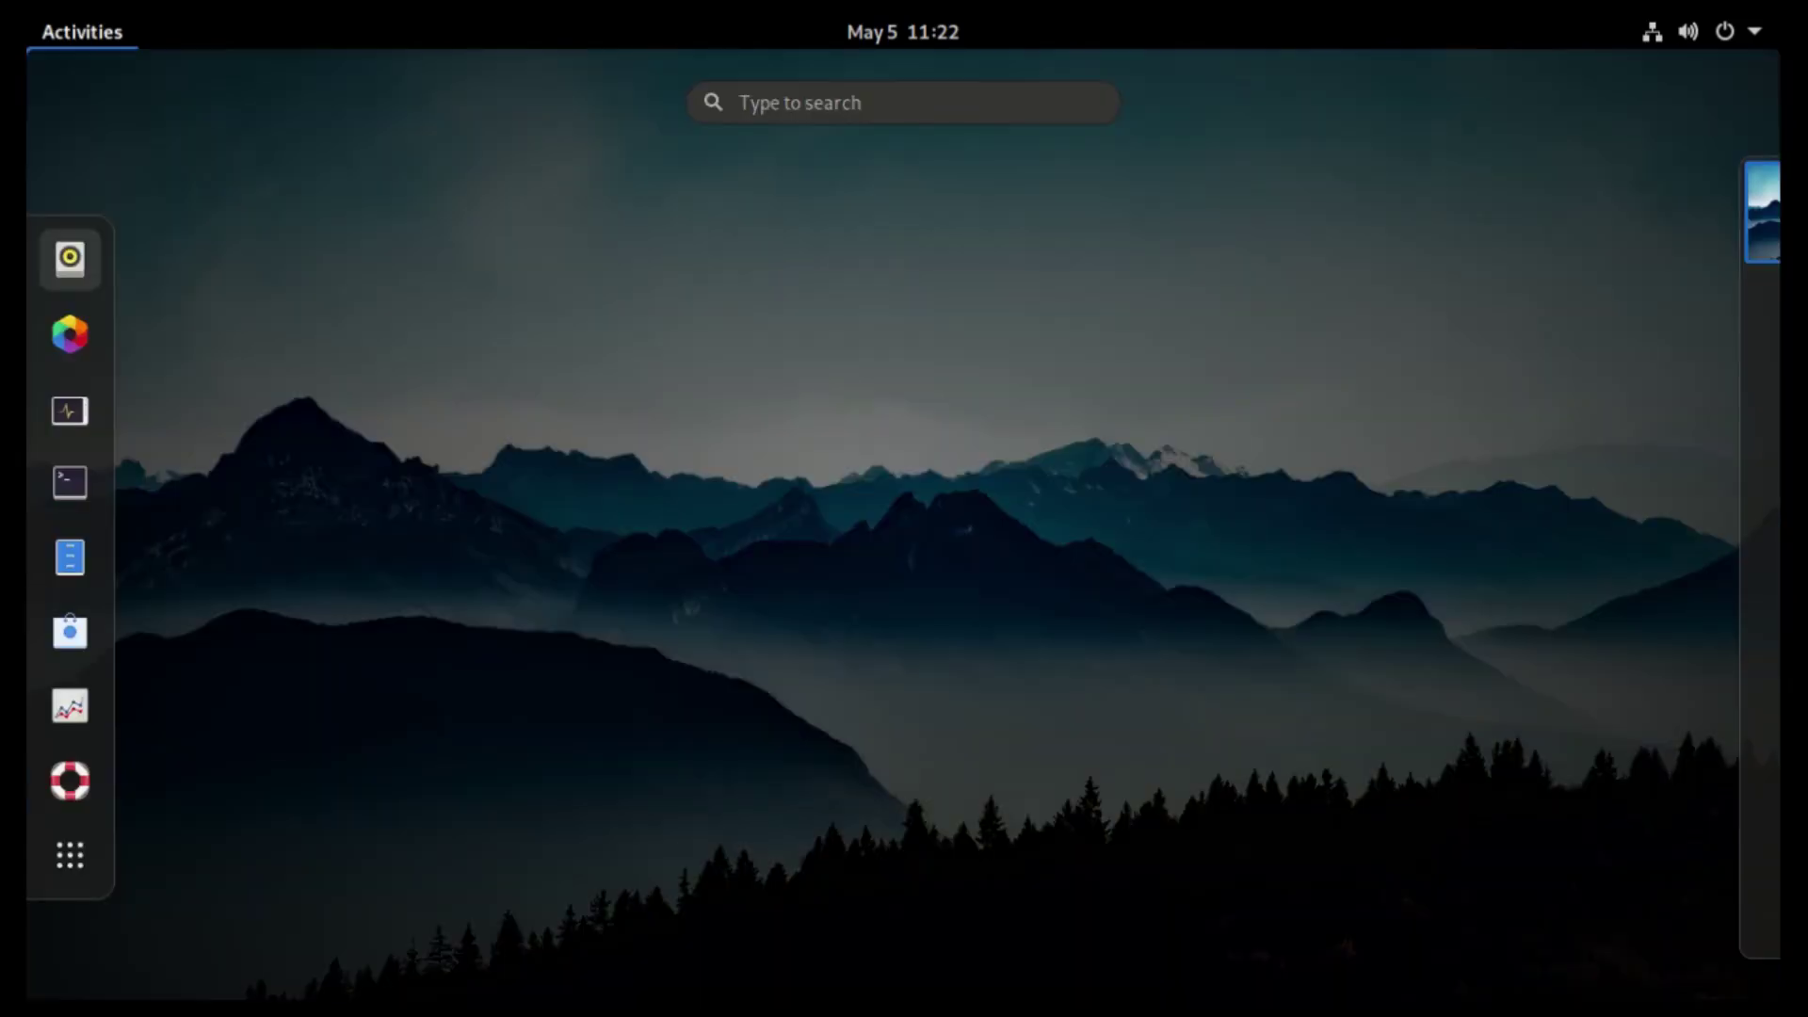
pyautogui.click(69, 854)
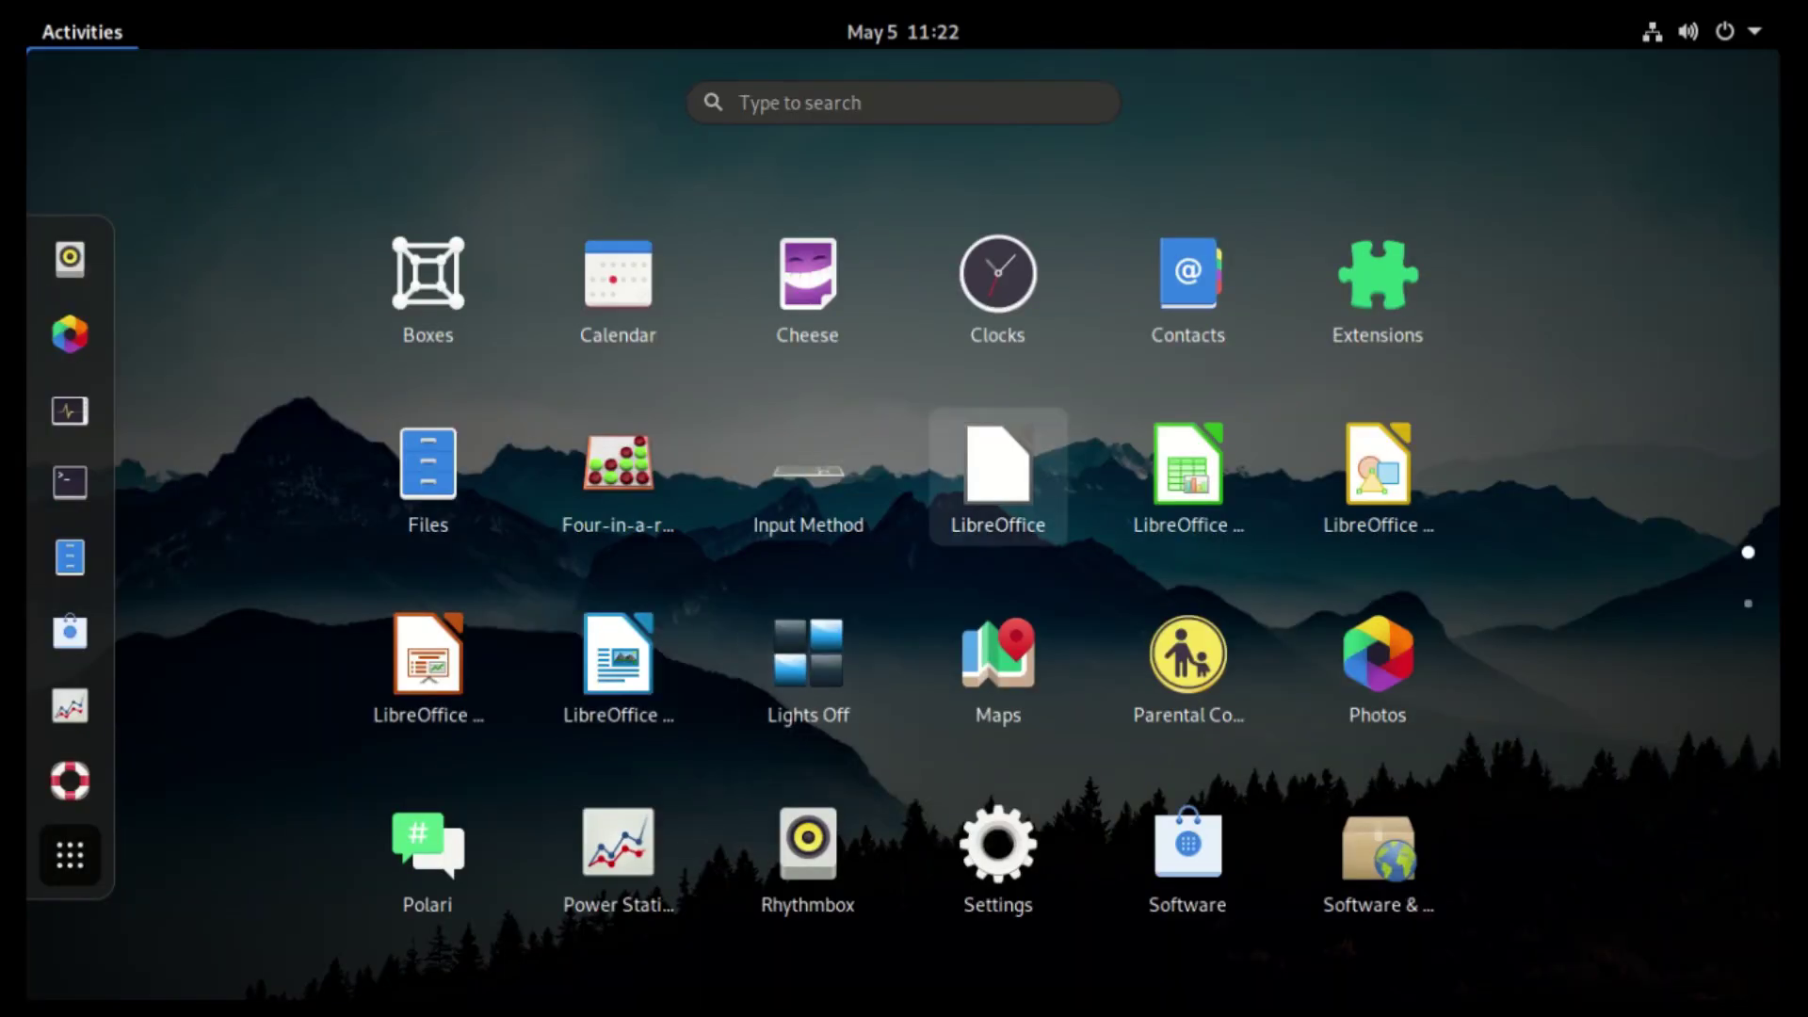